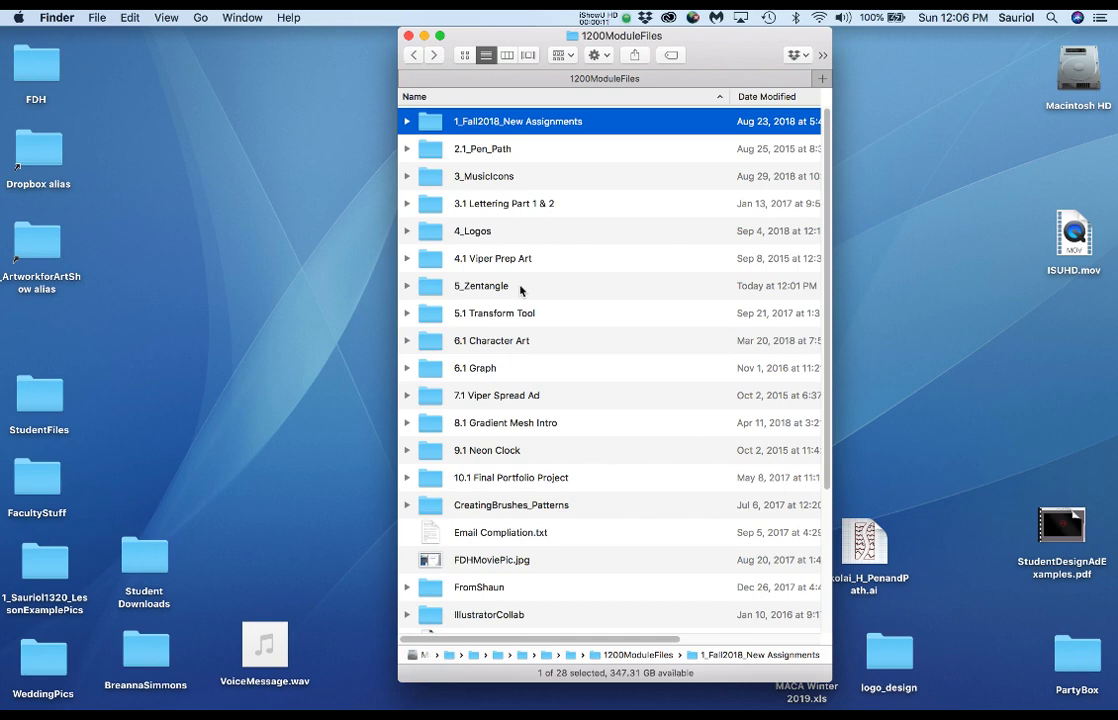
Step: Review the assignment folders in 1200ModuleFiles, from 2.1_Pen_Path through 10.1 Final Portfolio Project, returning to 5_Zentangle and 5.1 Transform Tool
{"action": "left_click", "coordinate": [498, 148]}
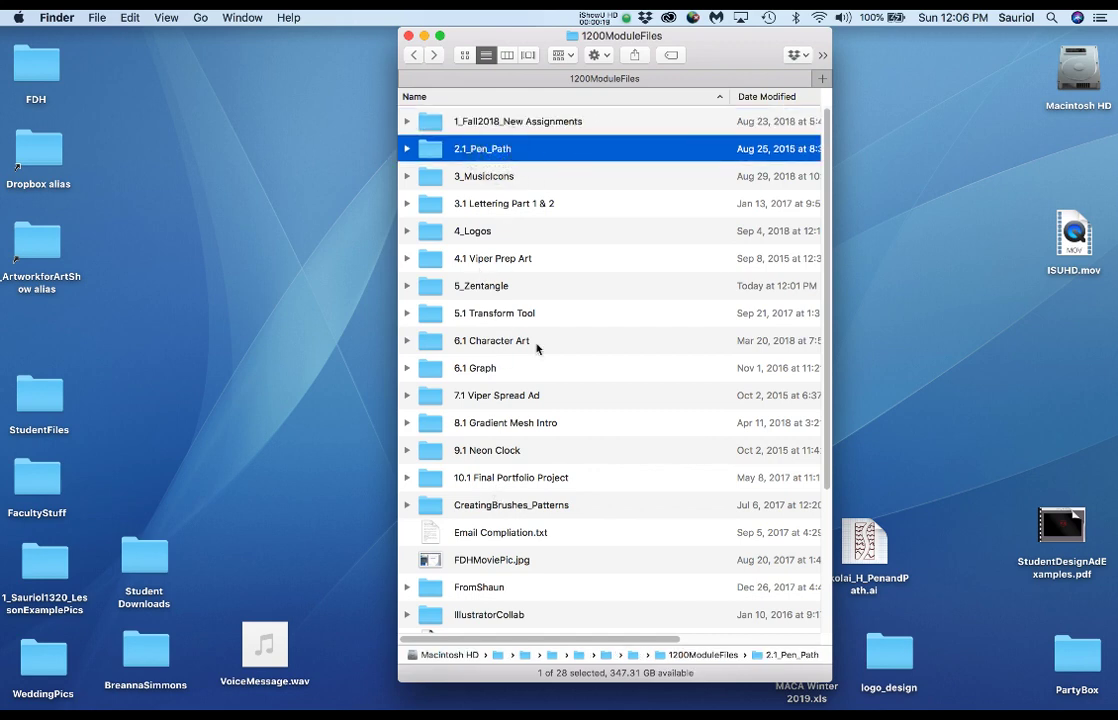
{"action": "left_click", "coordinate": [534, 177]}
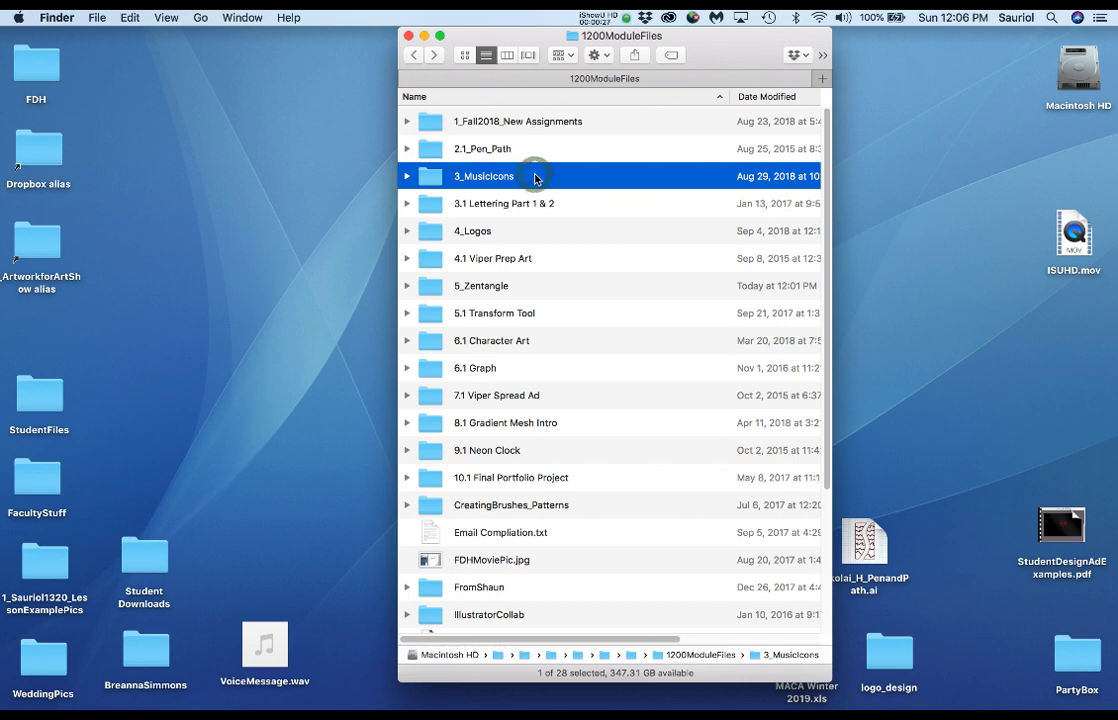
{"action": "left_click", "coordinate": [568, 260]}
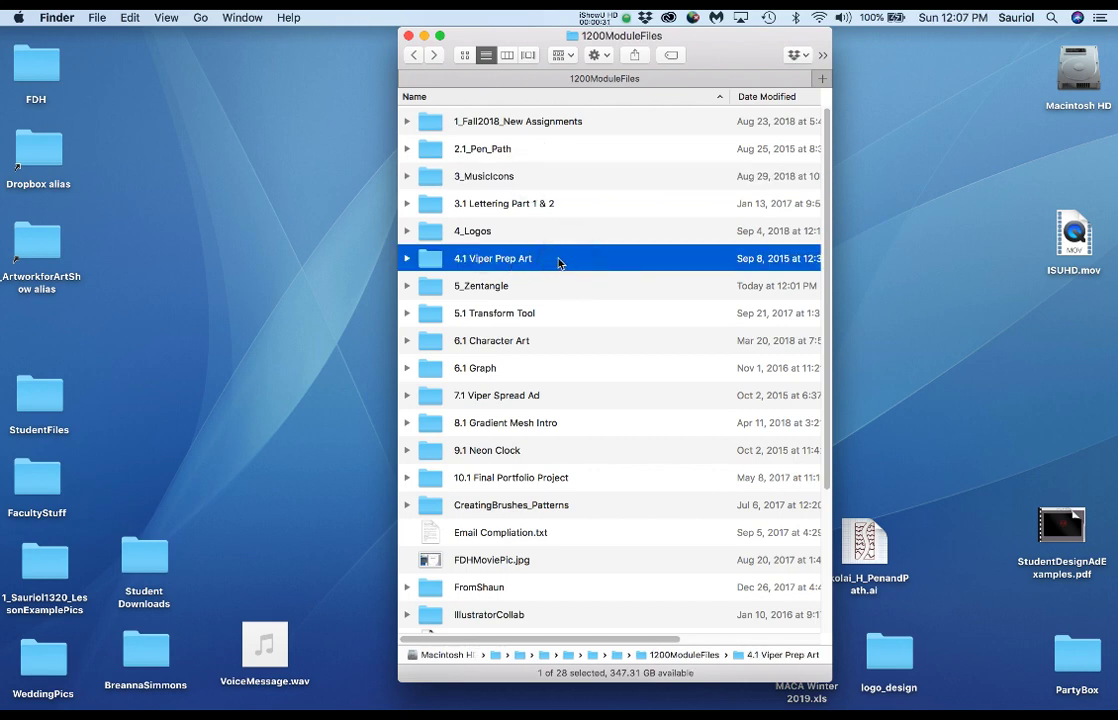
{"action": "left_click", "coordinate": [541, 230]}
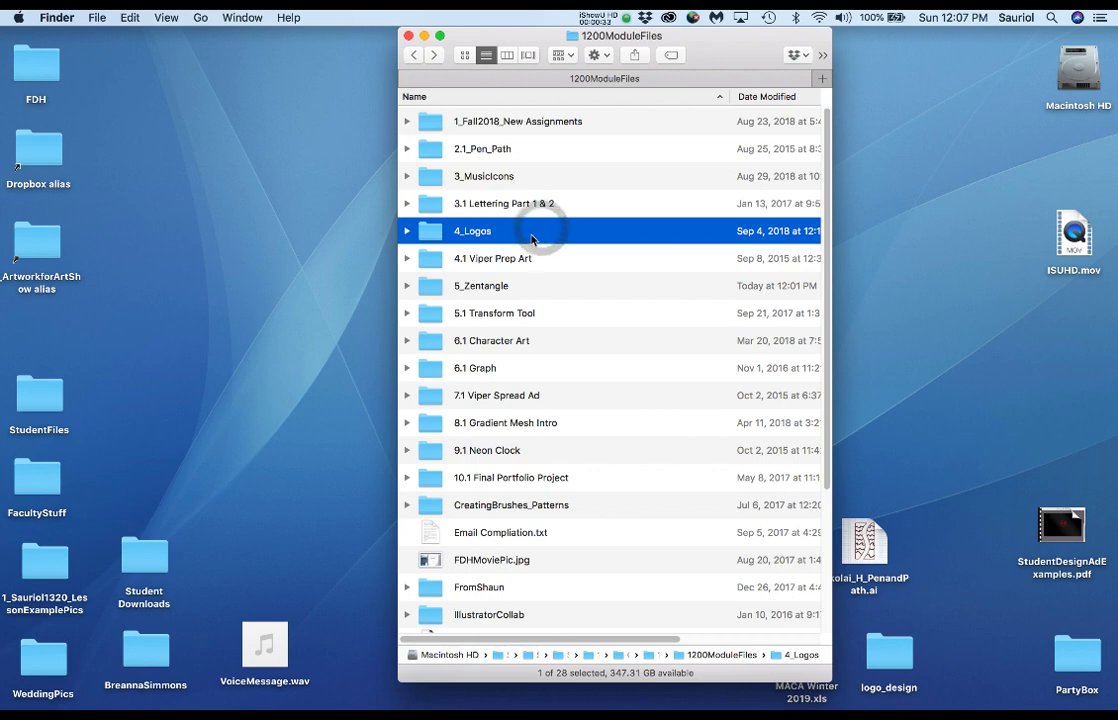
{"action": "left_click", "coordinate": [536, 287]}
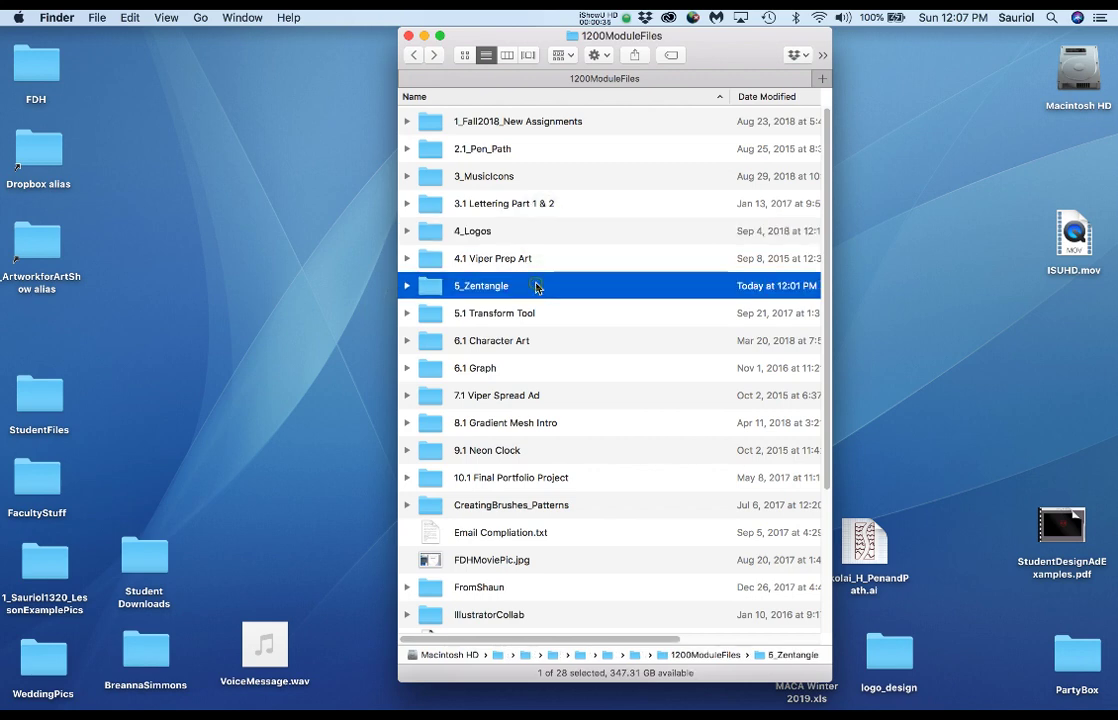
{"action": "left_click", "coordinate": [576, 316]}
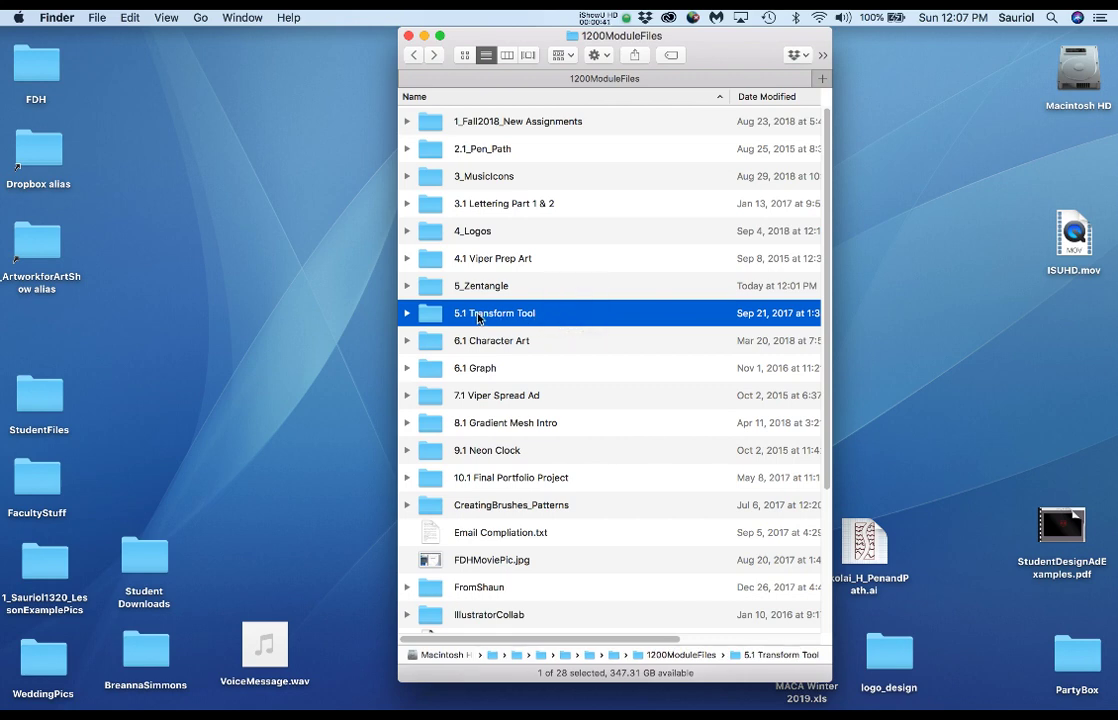
{"action": "left_click", "coordinate": [525, 288]}
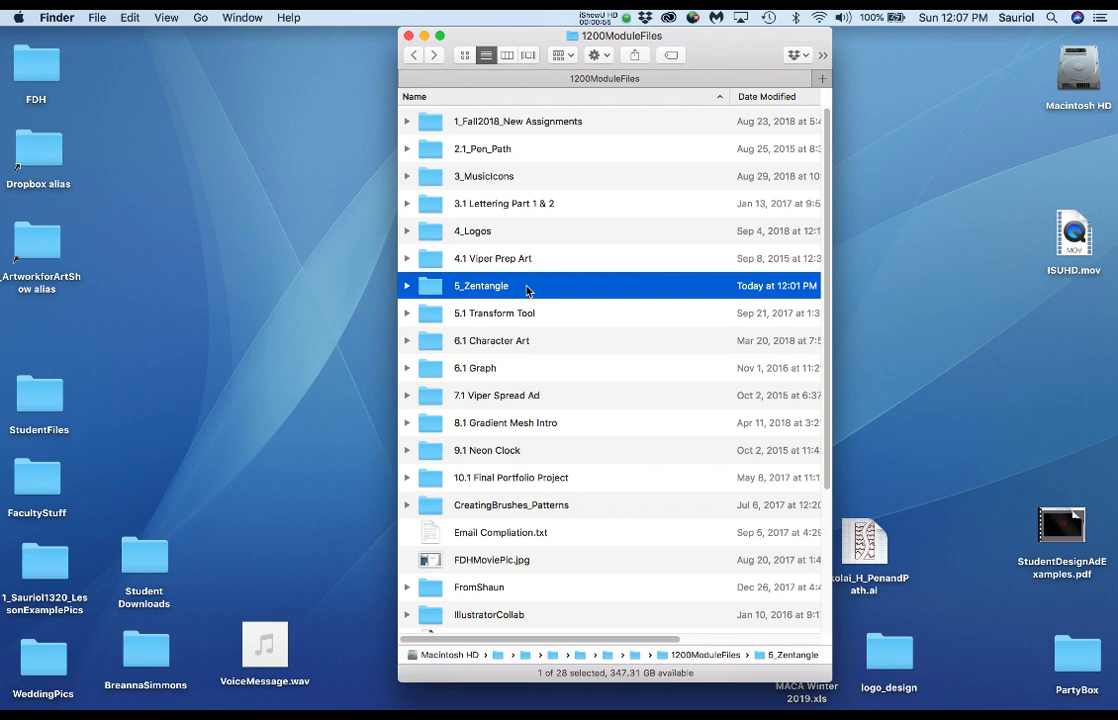
{"action": "left_click", "coordinate": [530, 370]}
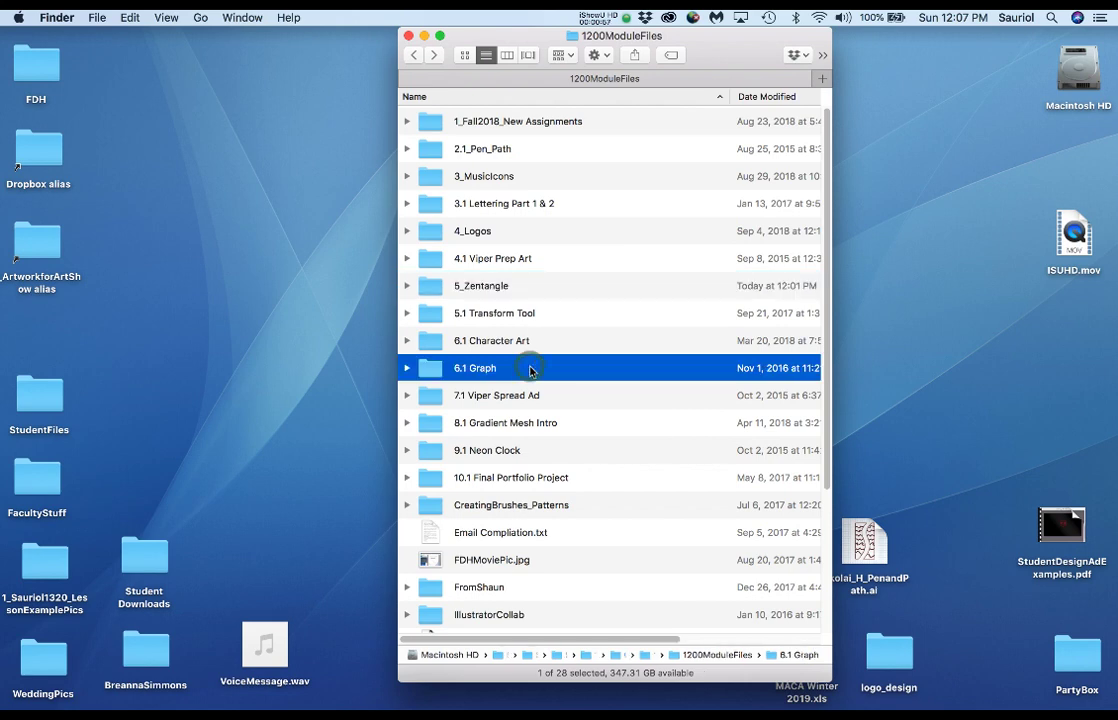
{"action": "left_click", "coordinate": [581, 396]}
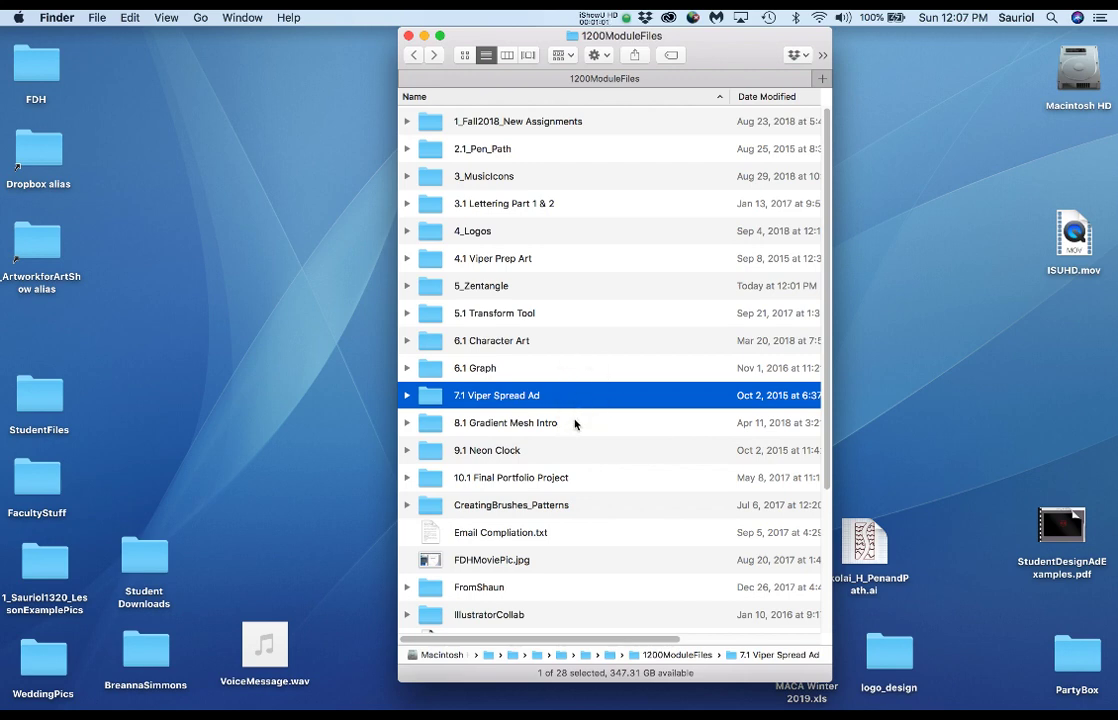
{"action": "left_click", "coordinate": [575, 425]}
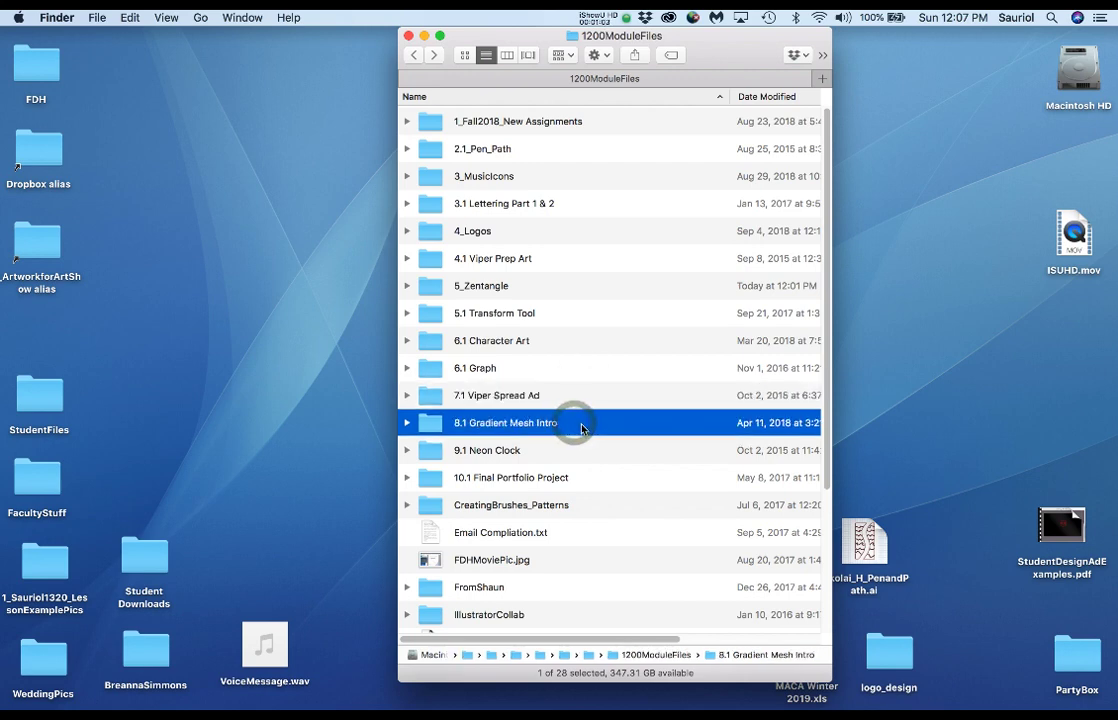
{"action": "left_click", "coordinate": [576, 452]}
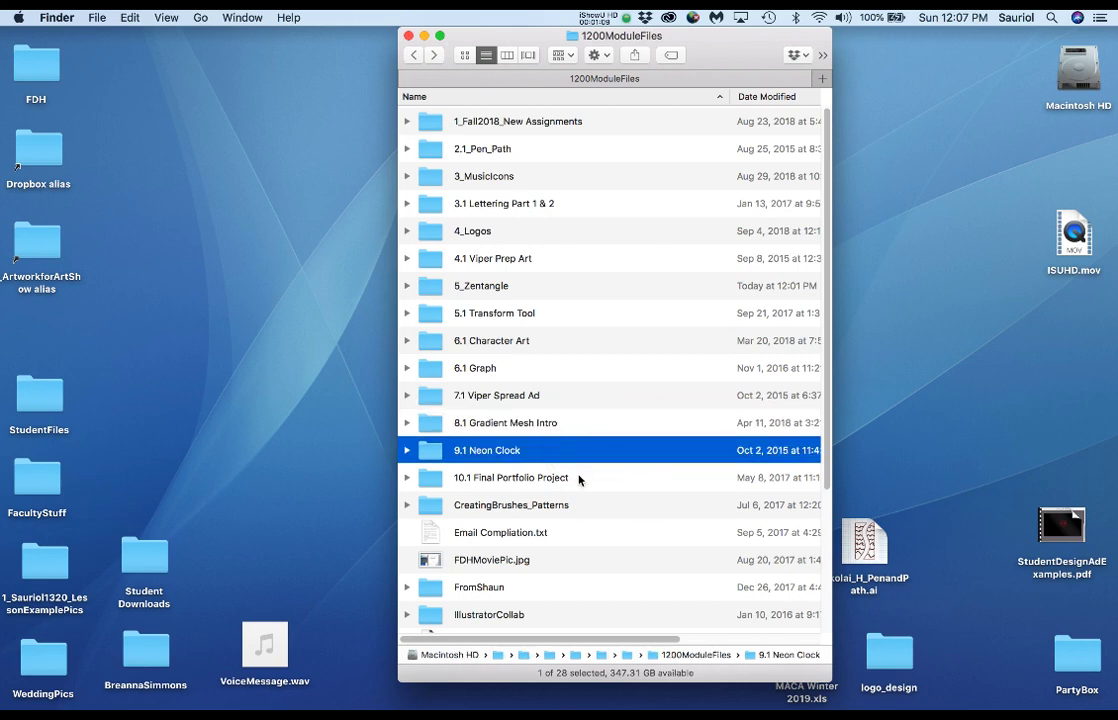
{"action": "left_click", "coordinate": [579, 480]}
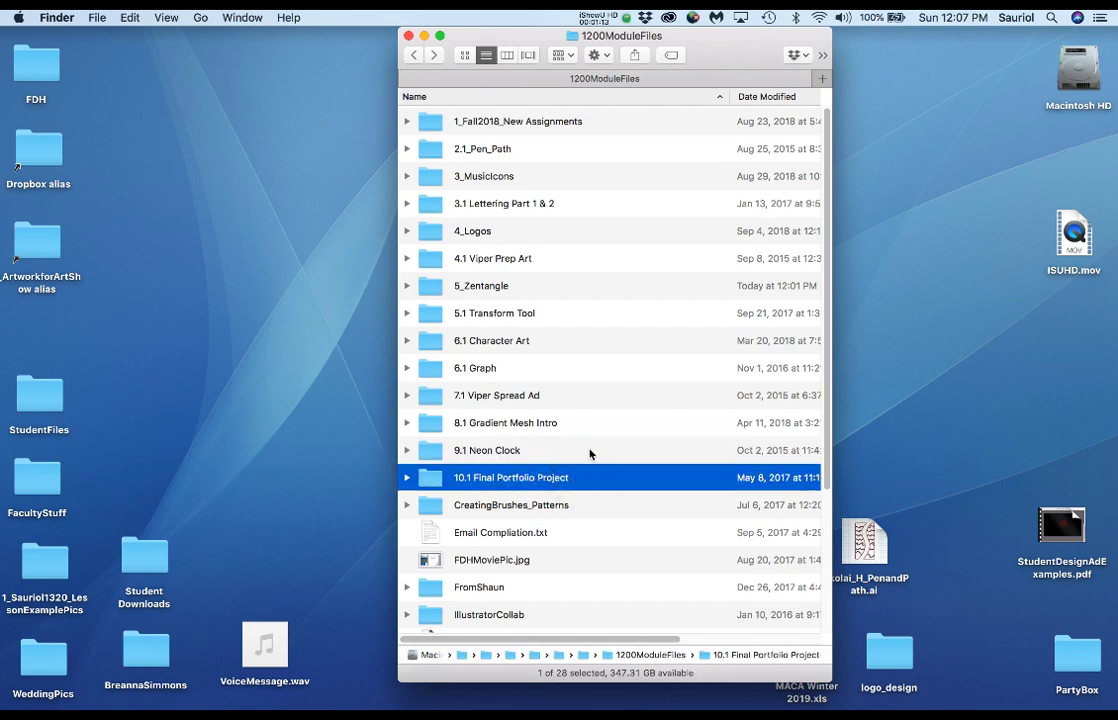
{"action": "left_click", "coordinate": [590, 453]}
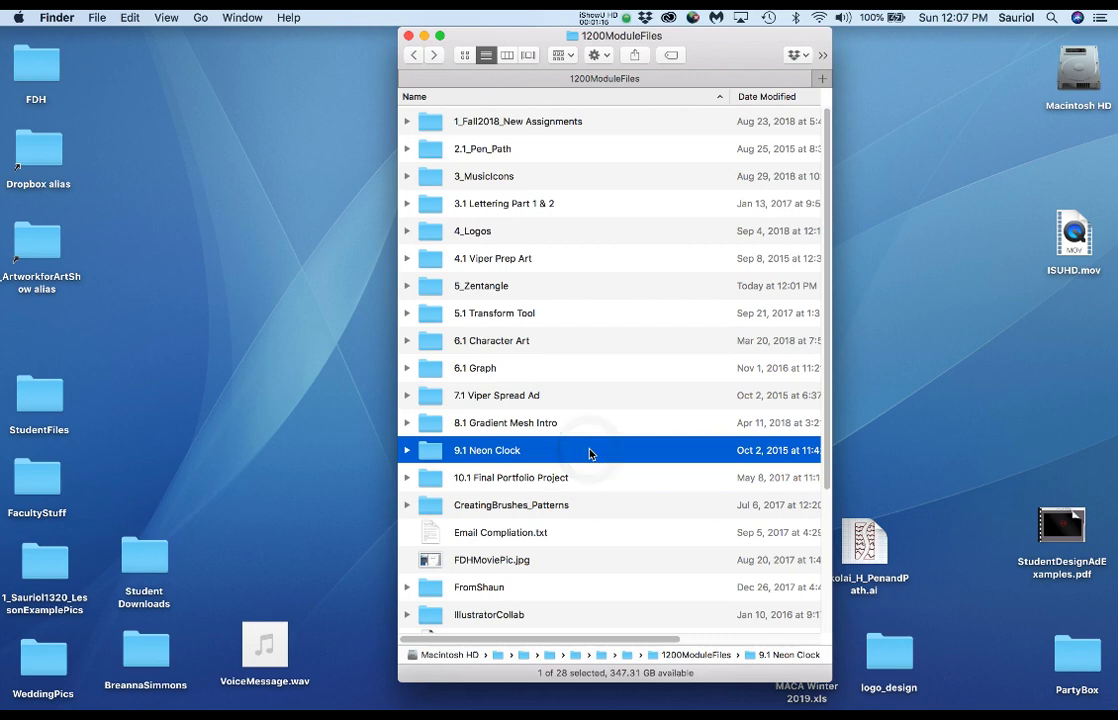
{"action": "left_click", "coordinate": [530, 290]}
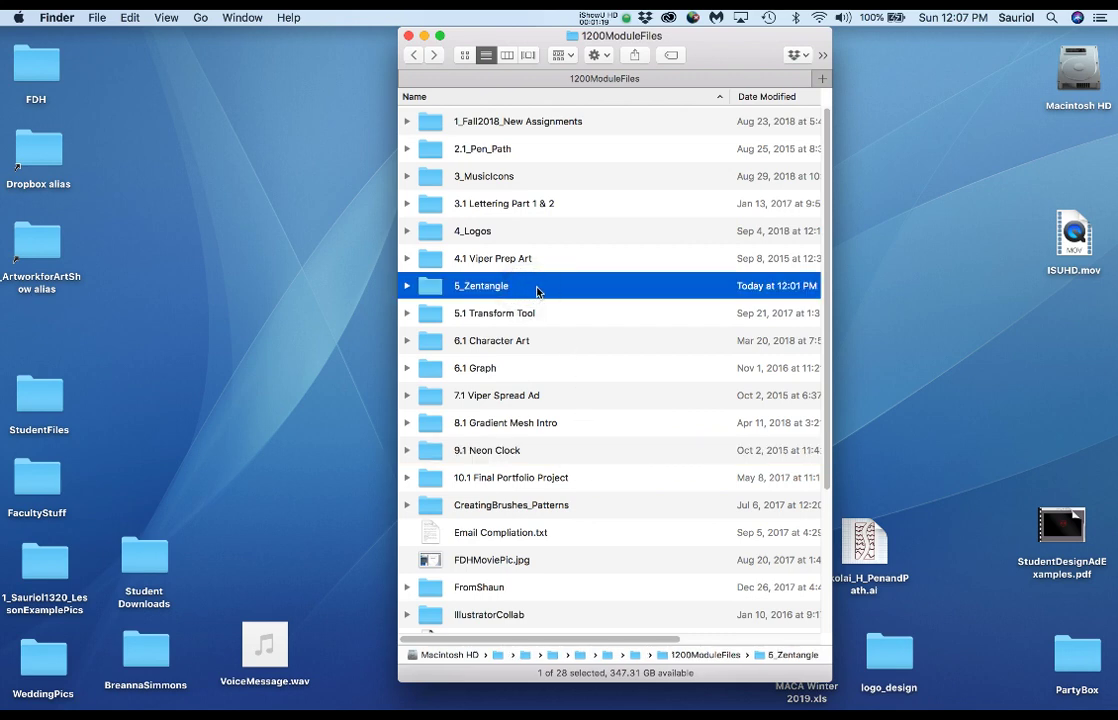
{"action": "left_click", "coordinate": [582, 316]}
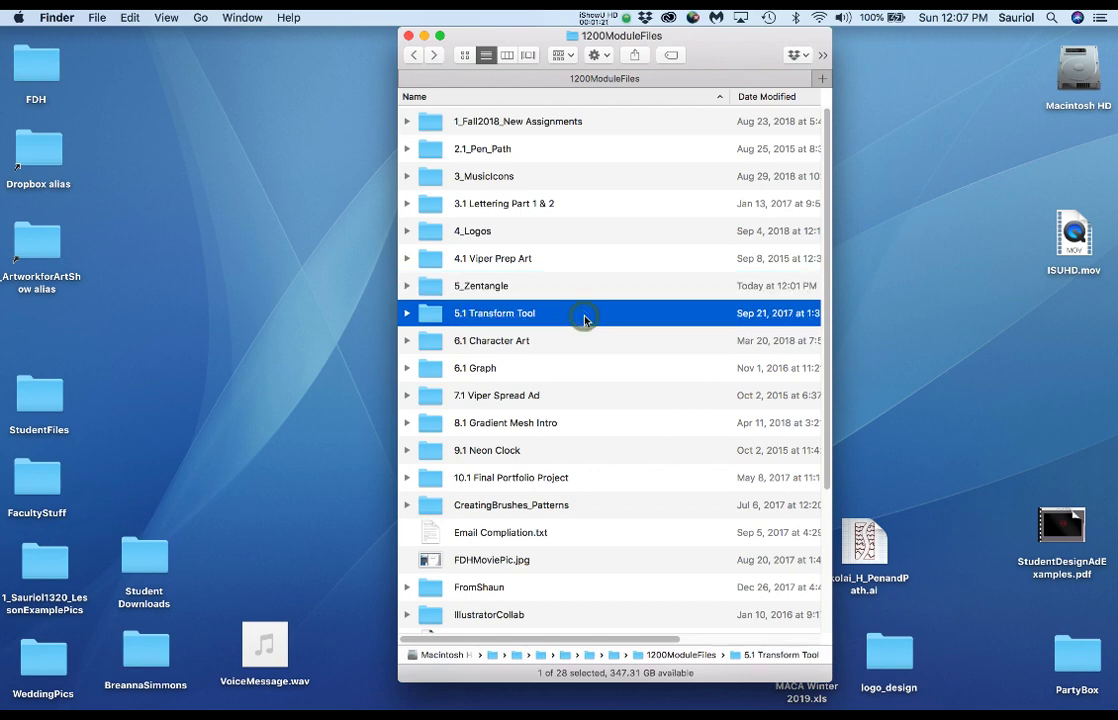
Step: Switch to Chrome and look over the Google image results for "zentangle art"
{"action": "left_click", "coordinate": [8, 372]}
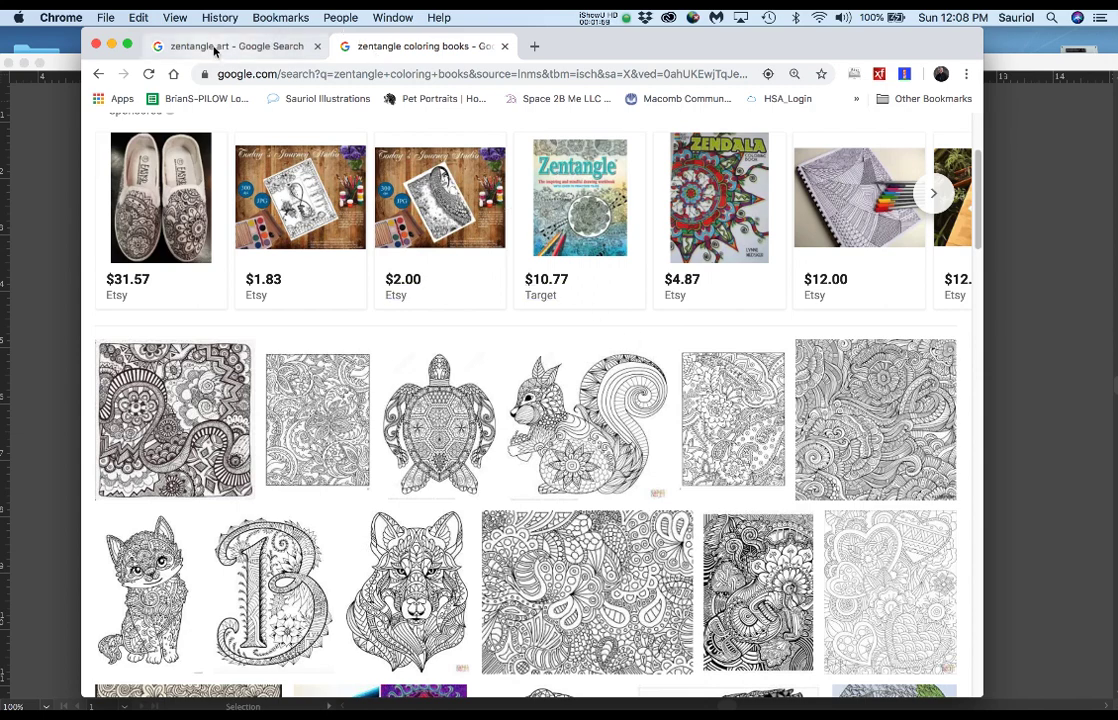
{"action": "left_click", "coordinate": [203, 48]}
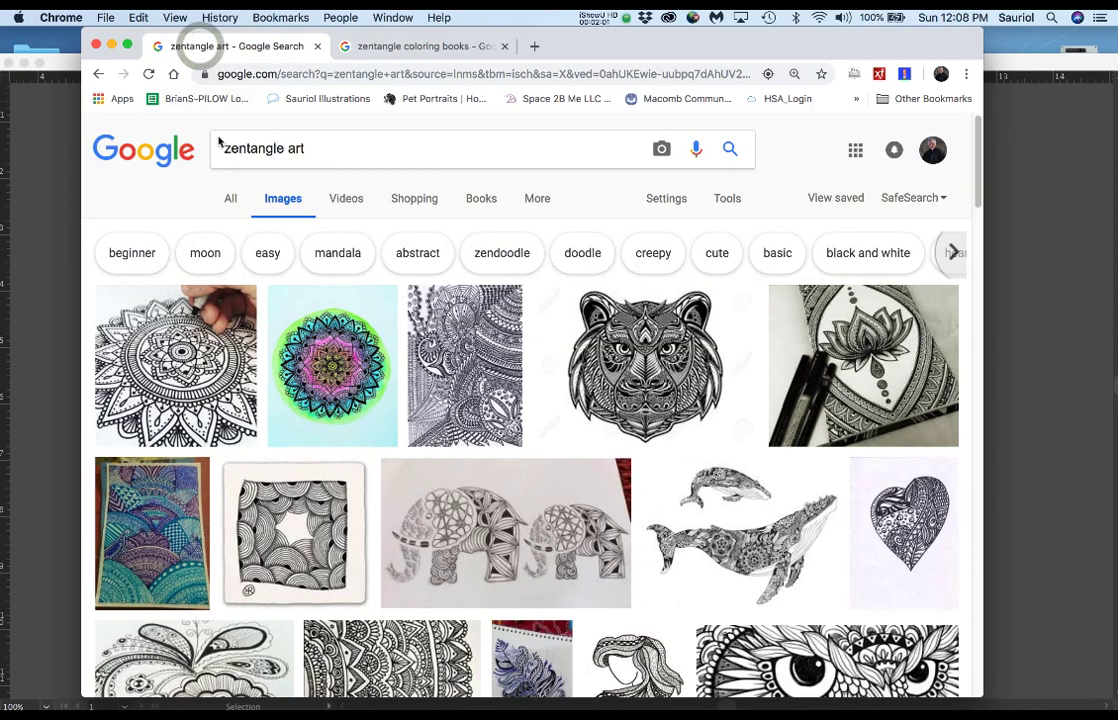
{"action": "scroll", "coordinate": [500, 440], "scroll_direction": "down", "scroll_amount": 3}
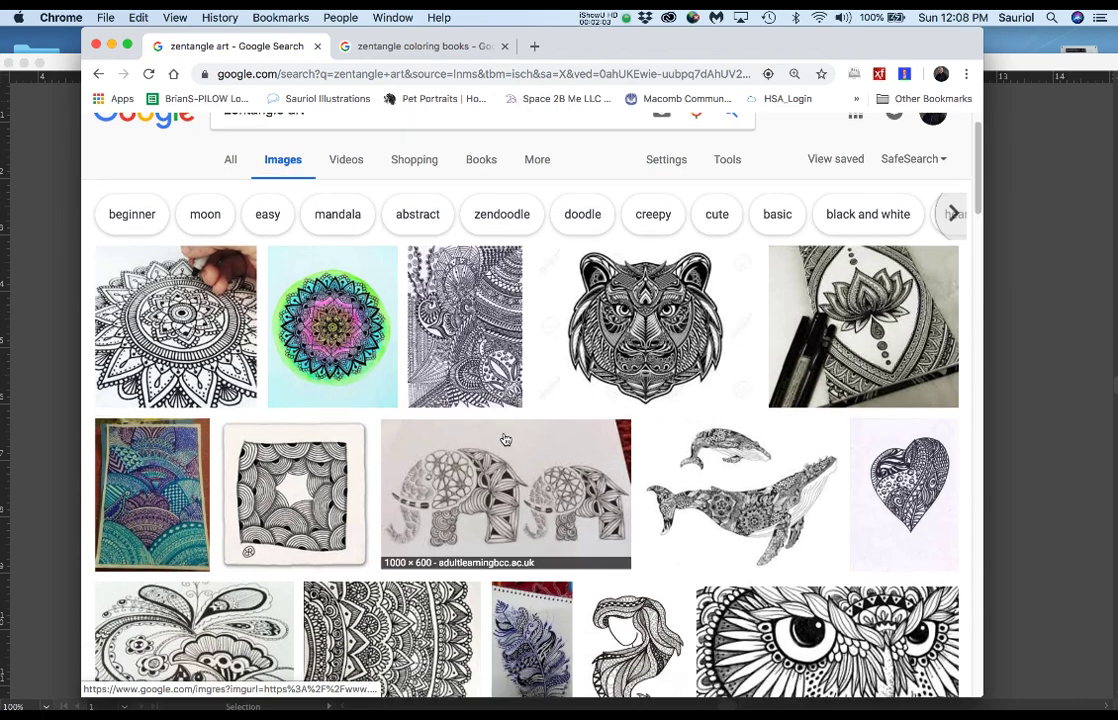
{"action": "scroll", "coordinate": [506, 438], "scroll_direction": "down", "scroll_amount": 2}
{"action": "scroll", "coordinate": [507, 434], "scroll_direction": "up", "scroll_amount": 3}
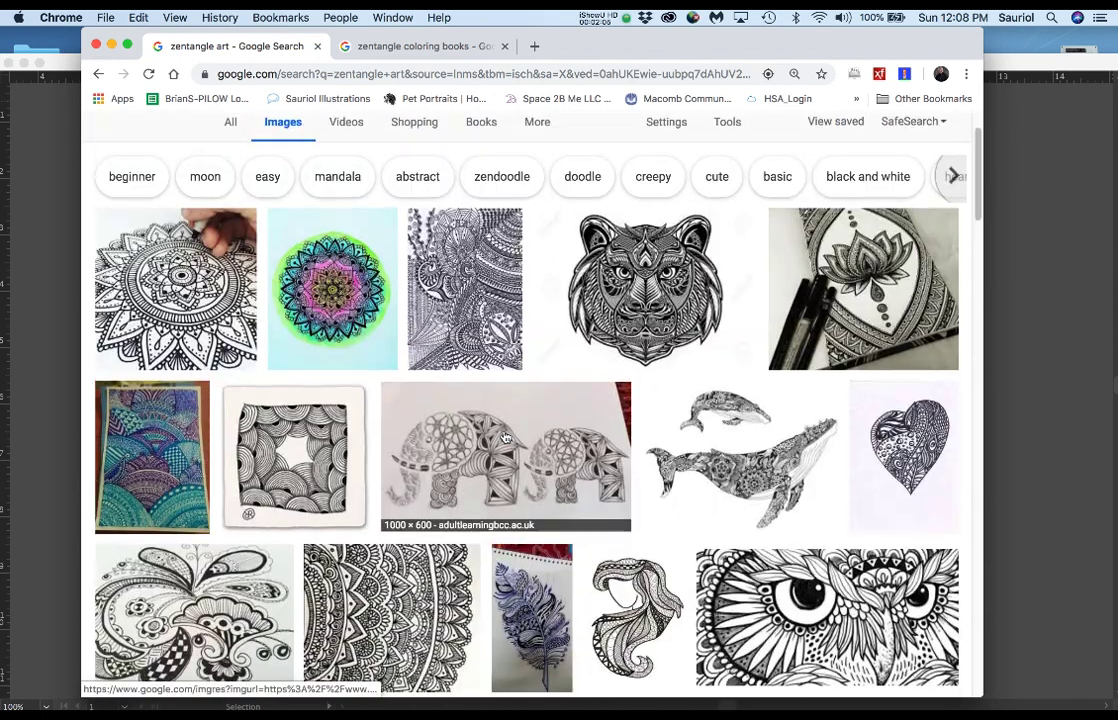
{"action": "scroll", "coordinate": [507, 430], "scroll_direction": "up", "scroll_amount": 1}
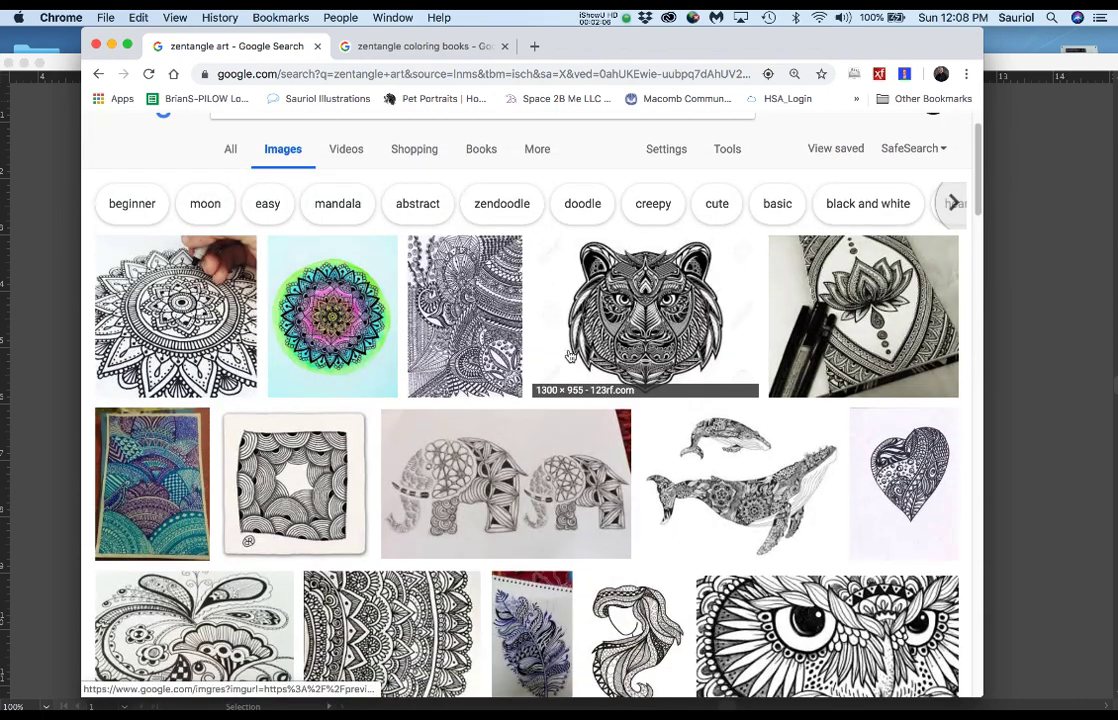
Step: Filter the zentangle art image results to the Large size
{"action": "left_click", "coordinate": [728, 149]}
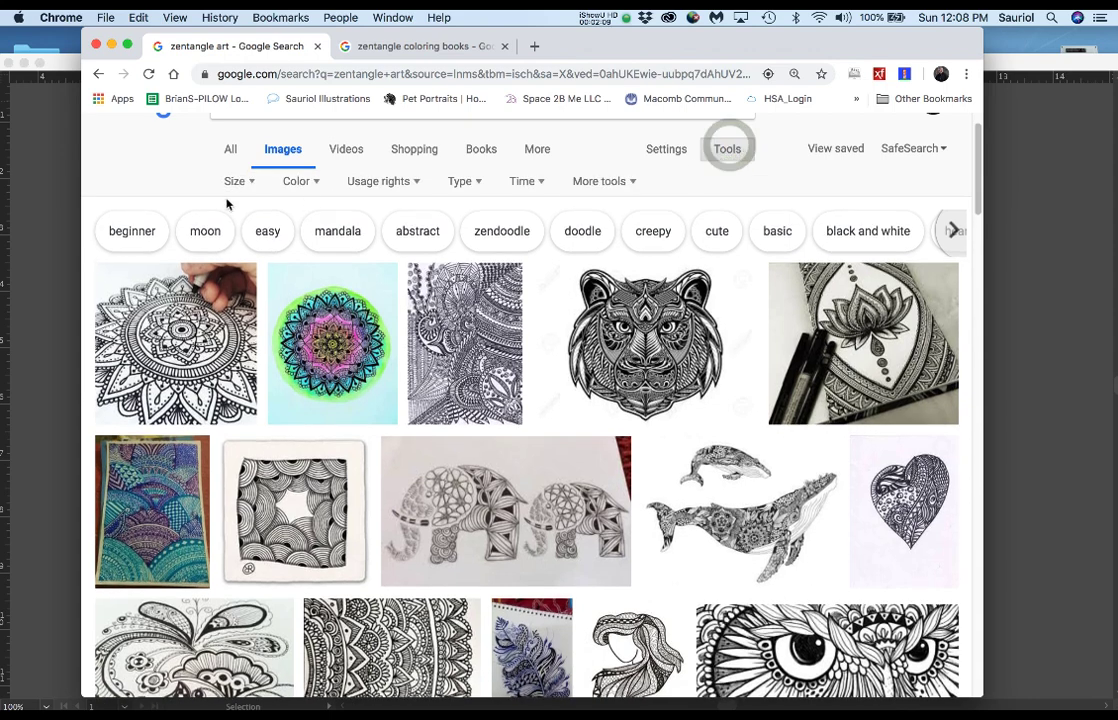
{"action": "left_click", "coordinate": [240, 178]}
{"action": "left_click", "coordinate": [244, 232]}
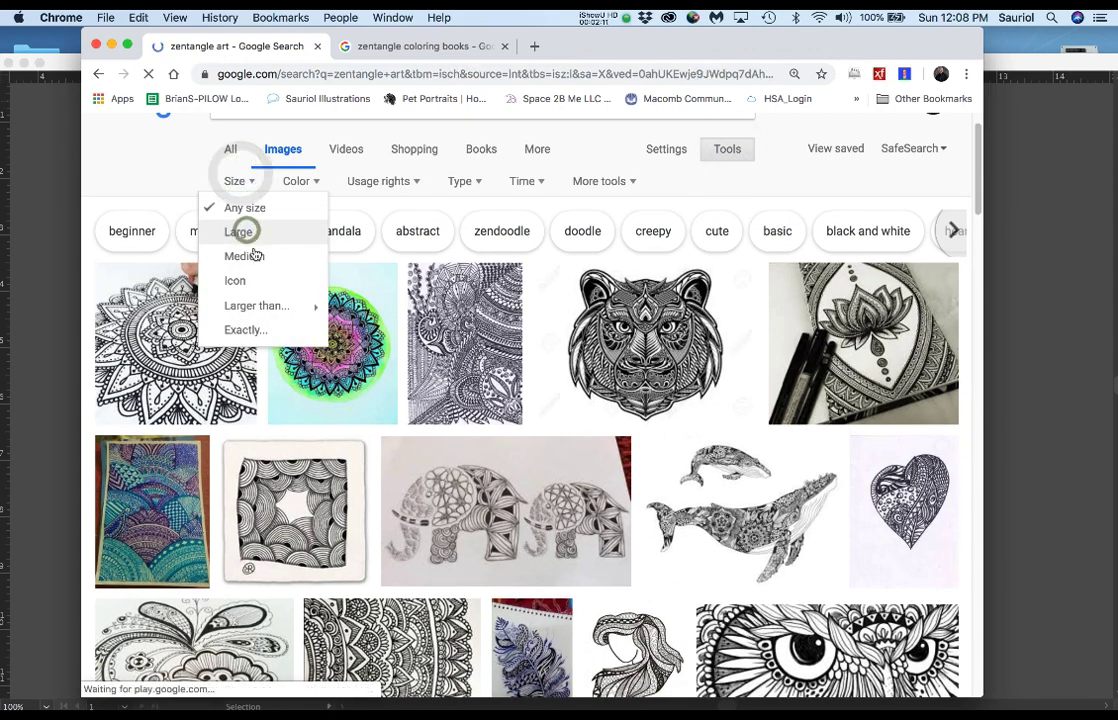
Step: Preview the 1800 × 1800 floral zentangle pattern from Pinterest, and close its preview
{"action": "scroll", "coordinate": [341, 453], "scroll_direction": "down", "scroll_amount": 2}
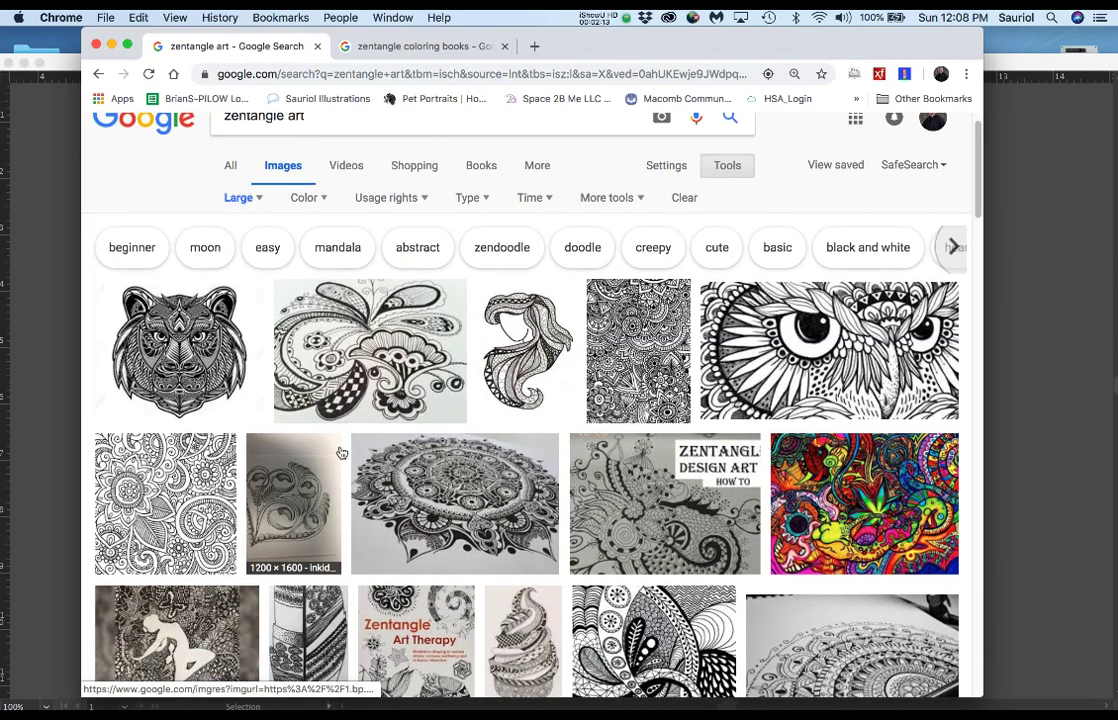
{"action": "scroll", "coordinate": [341, 453], "scroll_direction": "down", "scroll_amount": 2}
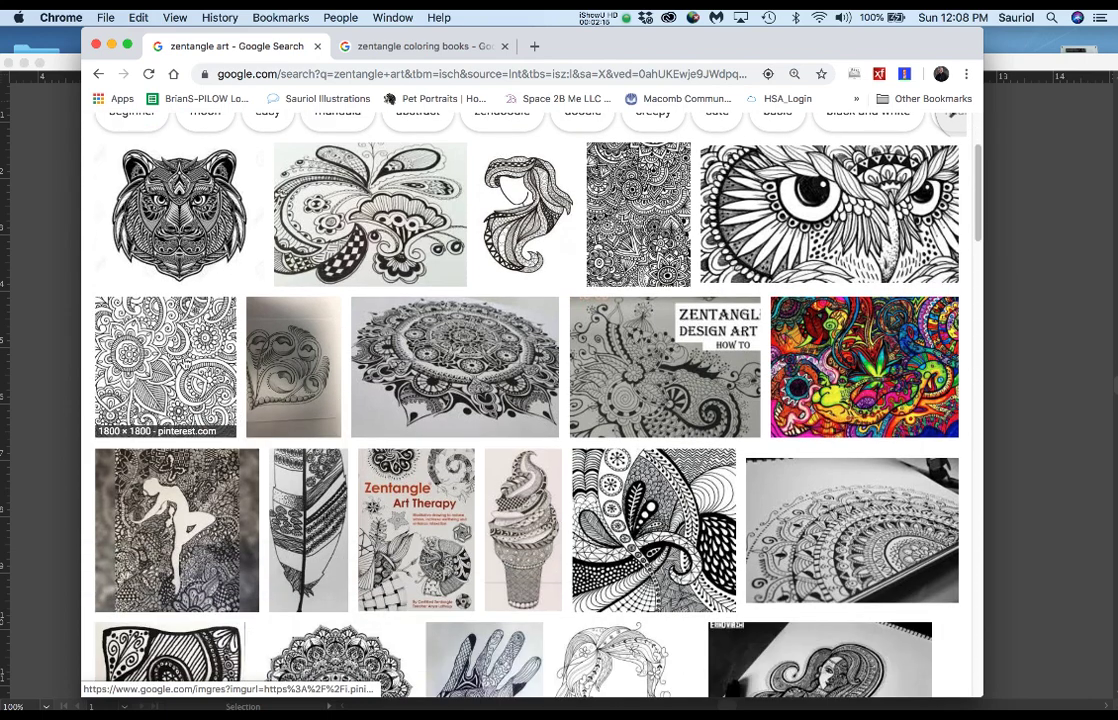
{"action": "left_click", "coordinate": [154, 306]}
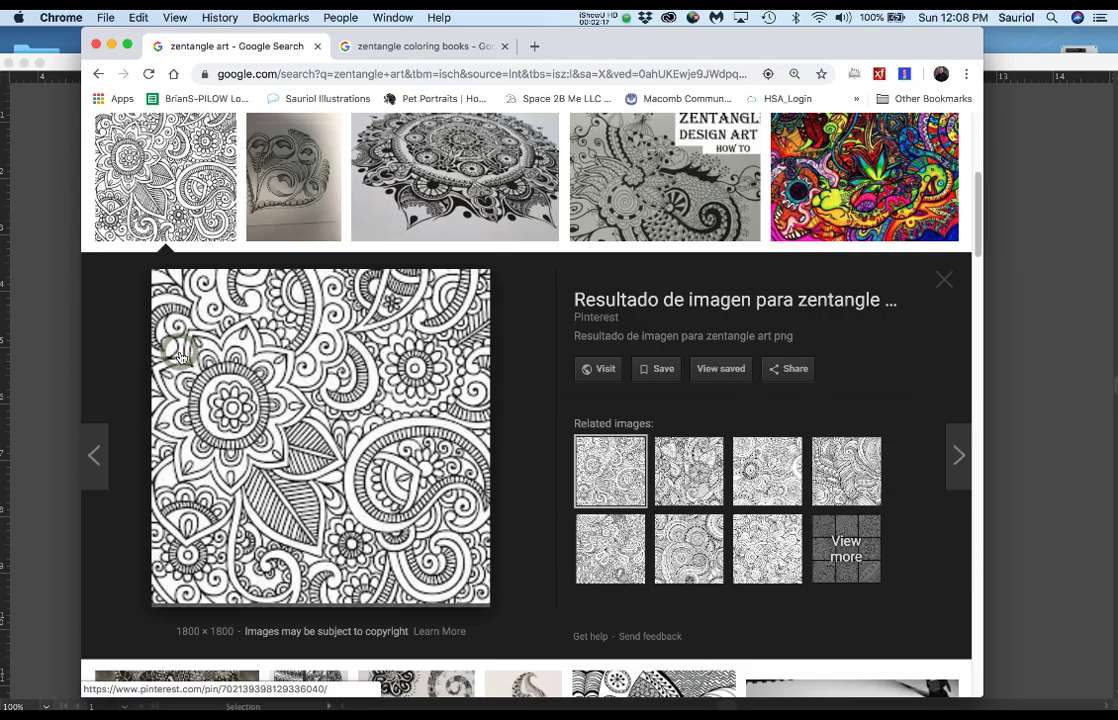
{"action": "left_click", "coordinate": [944, 281]}
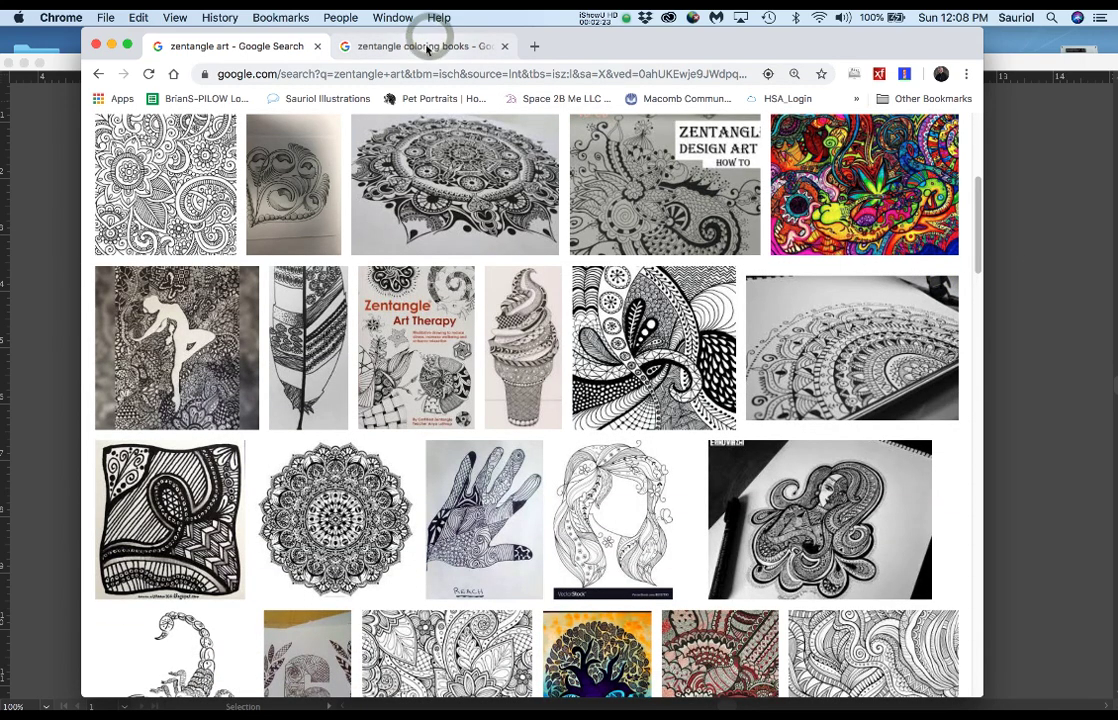
Step: Preview the 1588 × 1600 printable page in the "zentangle coloring books" image results, and put the browser window away
{"action": "left_click", "coordinate": [420, 52]}
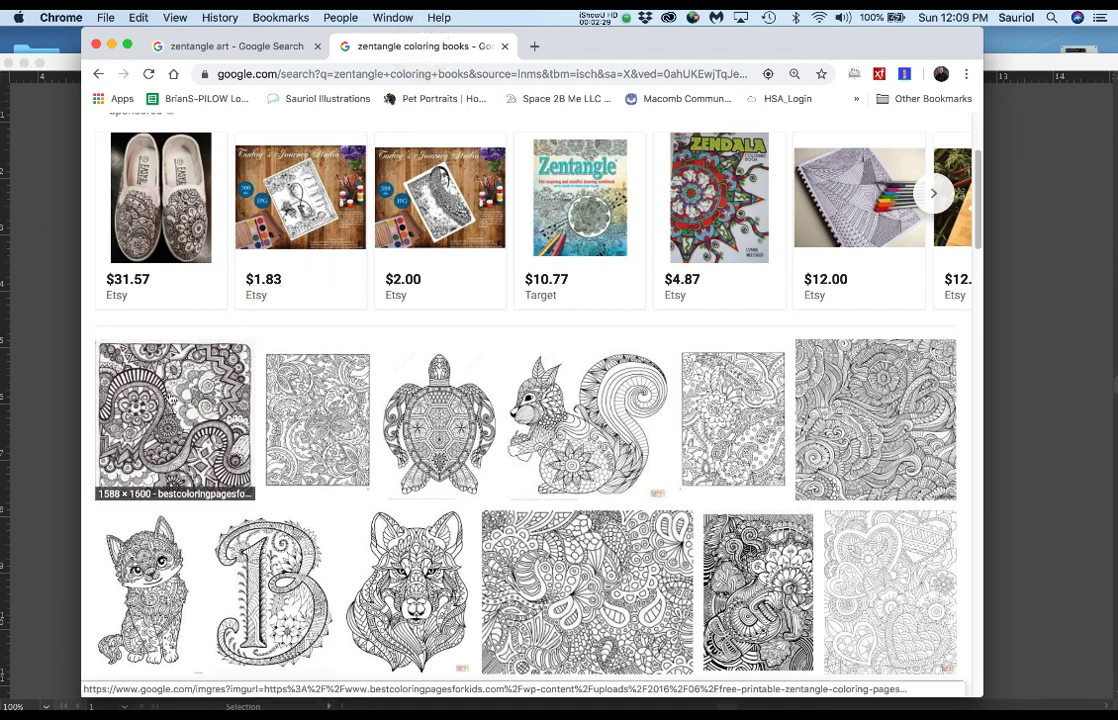
{"action": "left_click", "coordinate": [172, 410]}
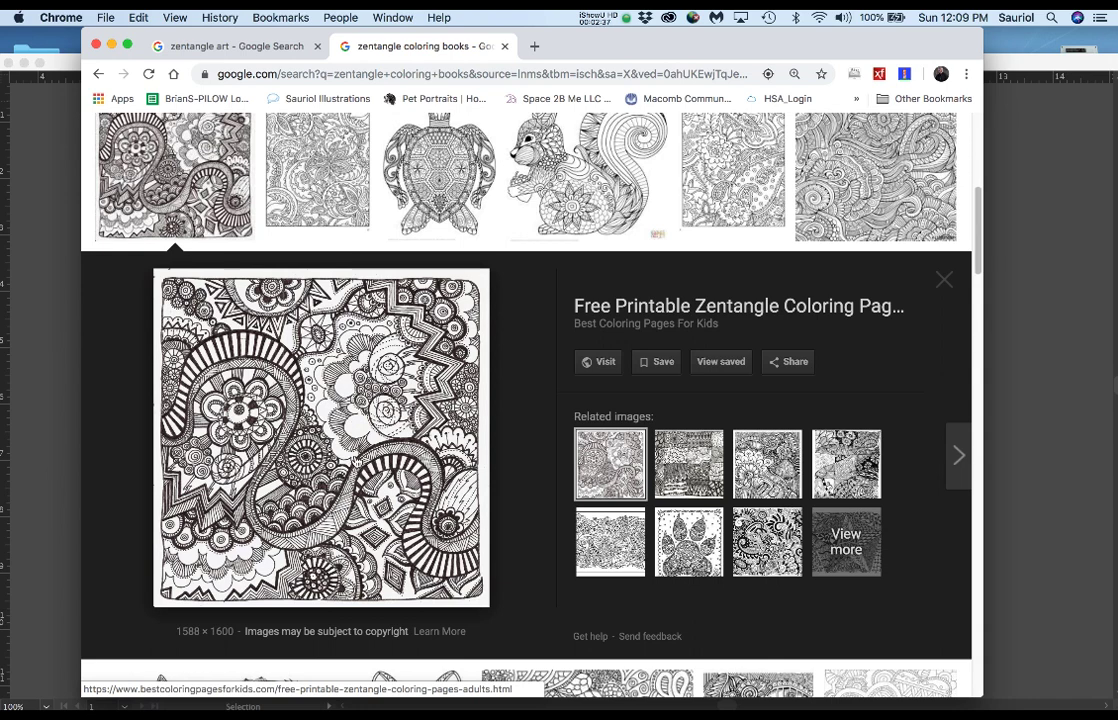
{"action": "double_click", "coordinate": [601, 42]}
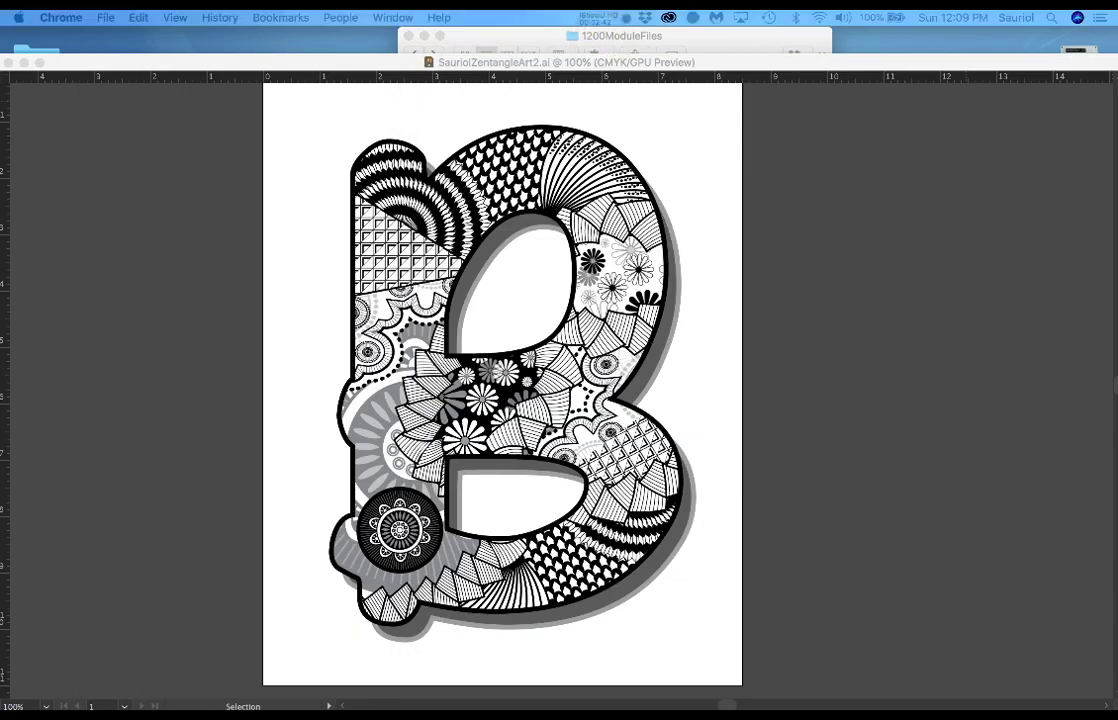
Step: Bring the hand drawing, the printable coloring page and both maxresdefault pattern sheets into view over the letter B artwork
{"action": "left_click_drag", "start_coordinate": [1117, 240], "coordinate": [467, 40]}
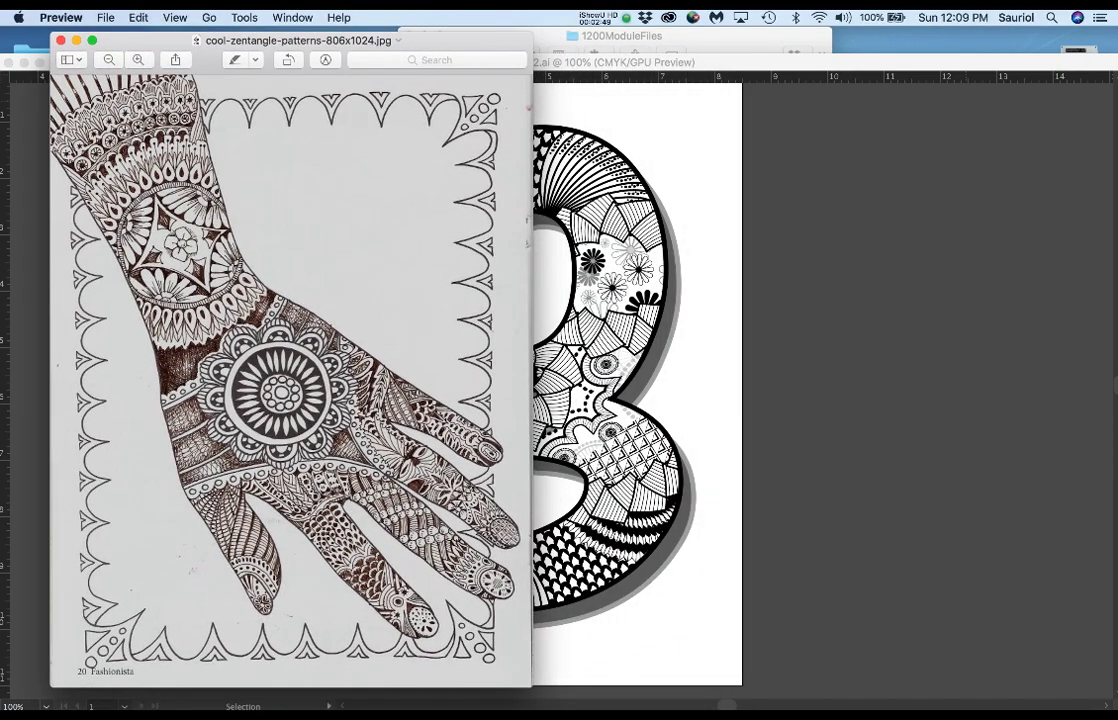
{"action": "left_click_drag", "start_coordinate": [1117, 100], "coordinate": [712, 47]}
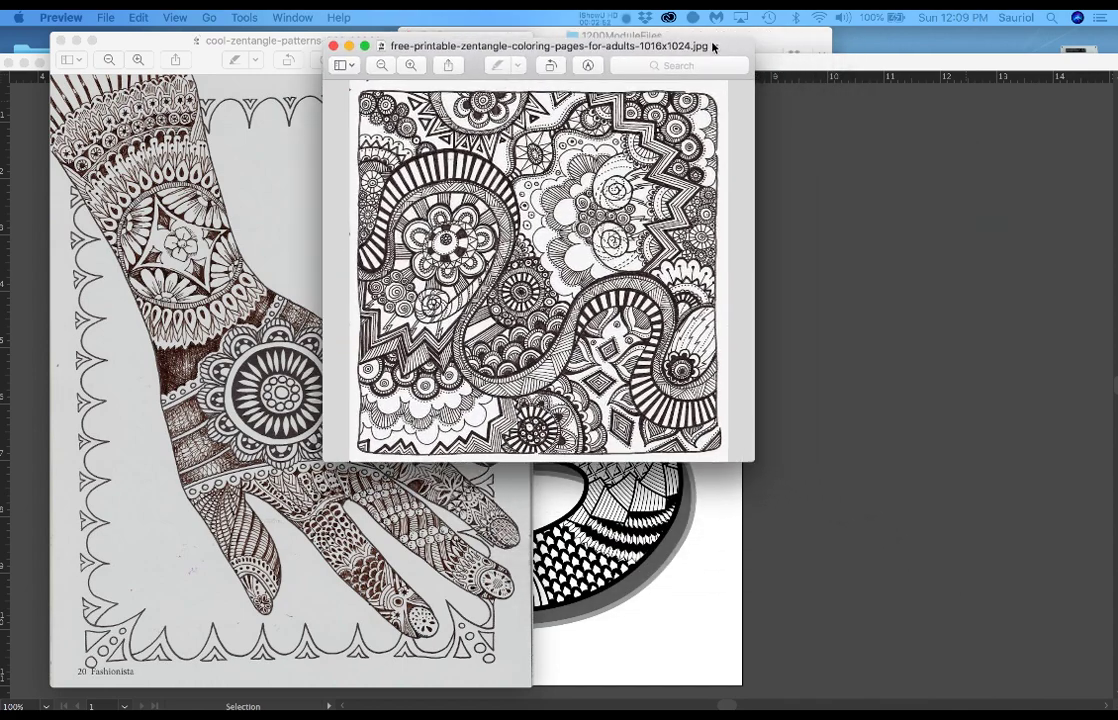
{"action": "left_click_drag", "start_coordinate": [1117, 105], "coordinate": [649, 38]}
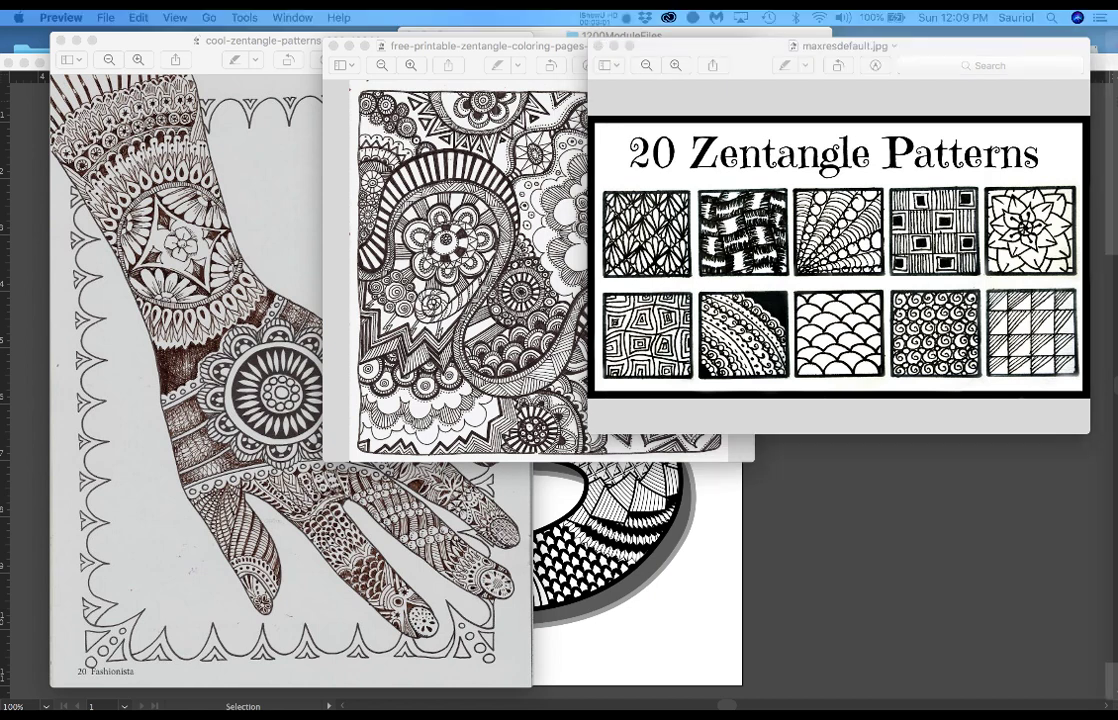
{"action": "left_click_drag", "start_coordinate": [1117, 385], "coordinate": [644, 250]}
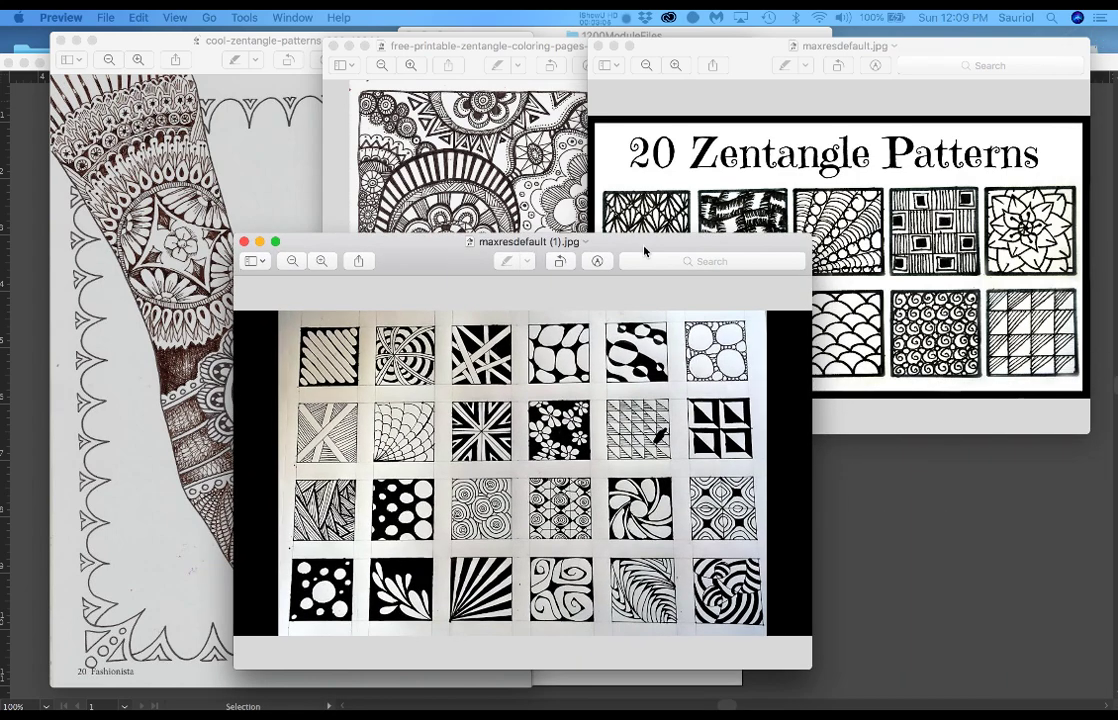
Step: Clear maxresdefault (1).jpg and maxresdefault.jpg out of view
{"action": "key", "text": "super+w"}
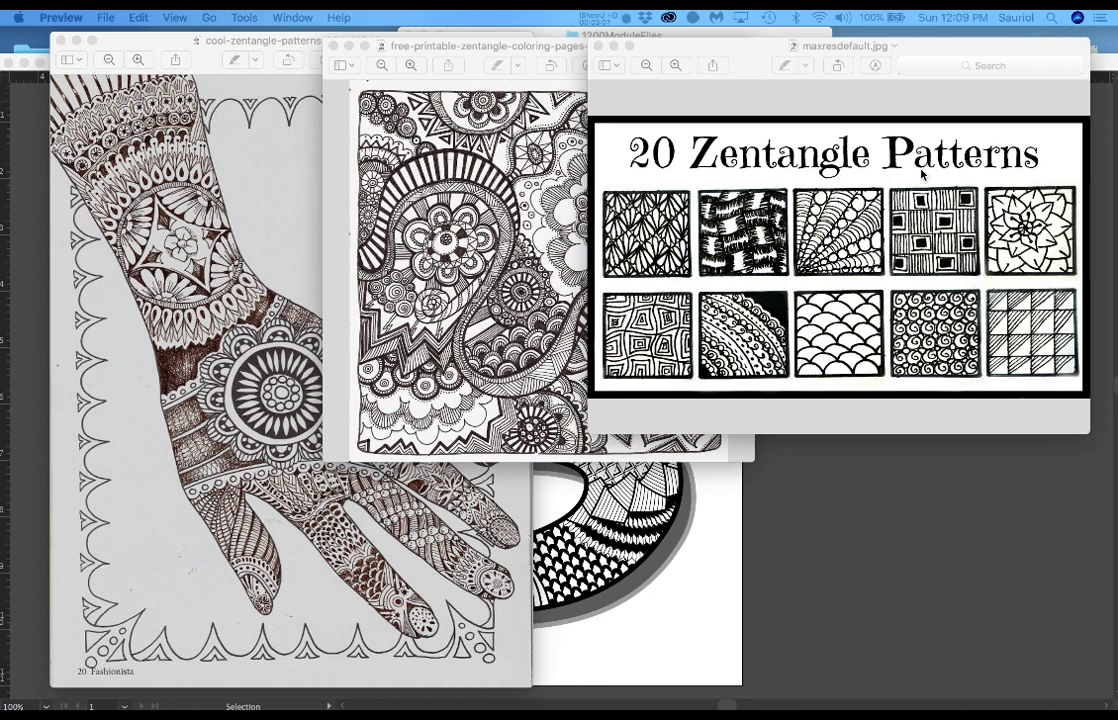
{"action": "left_click_drag", "start_coordinate": [950, 47], "coordinate": [1117, 46]}
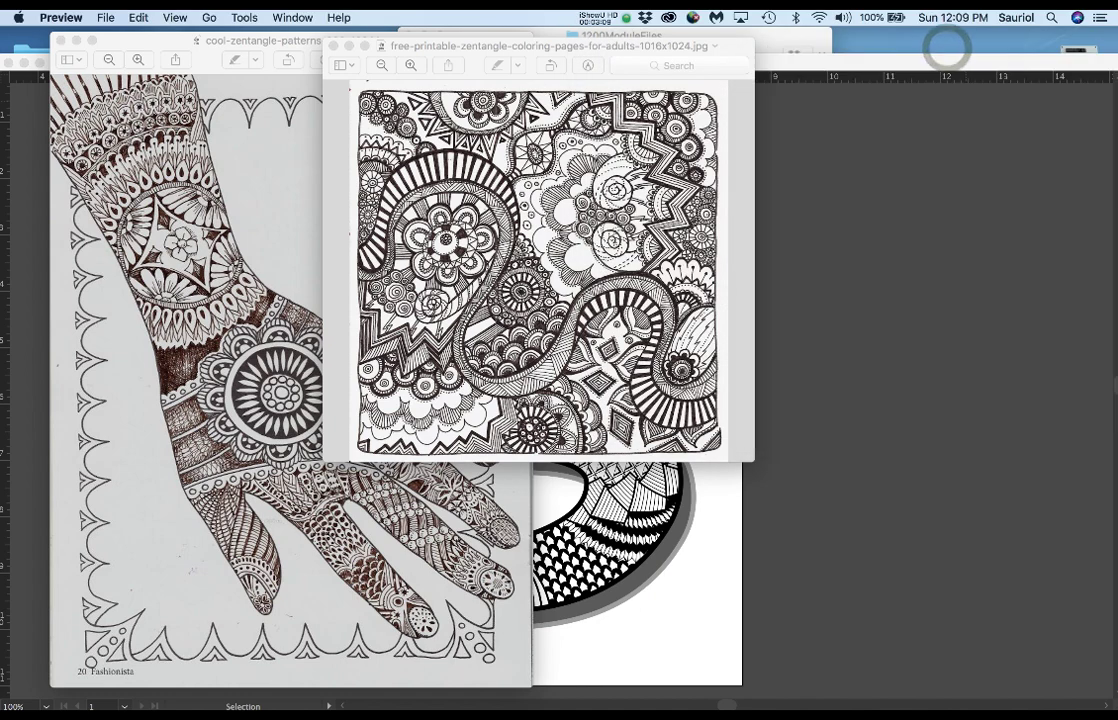
Step: Clear the printable coloring page and the hand drawing out of view, and switch to the letter B artwork in Illustrator
{"action": "left_click_drag", "start_coordinate": [589, 50], "coordinate": [1117, 47]}
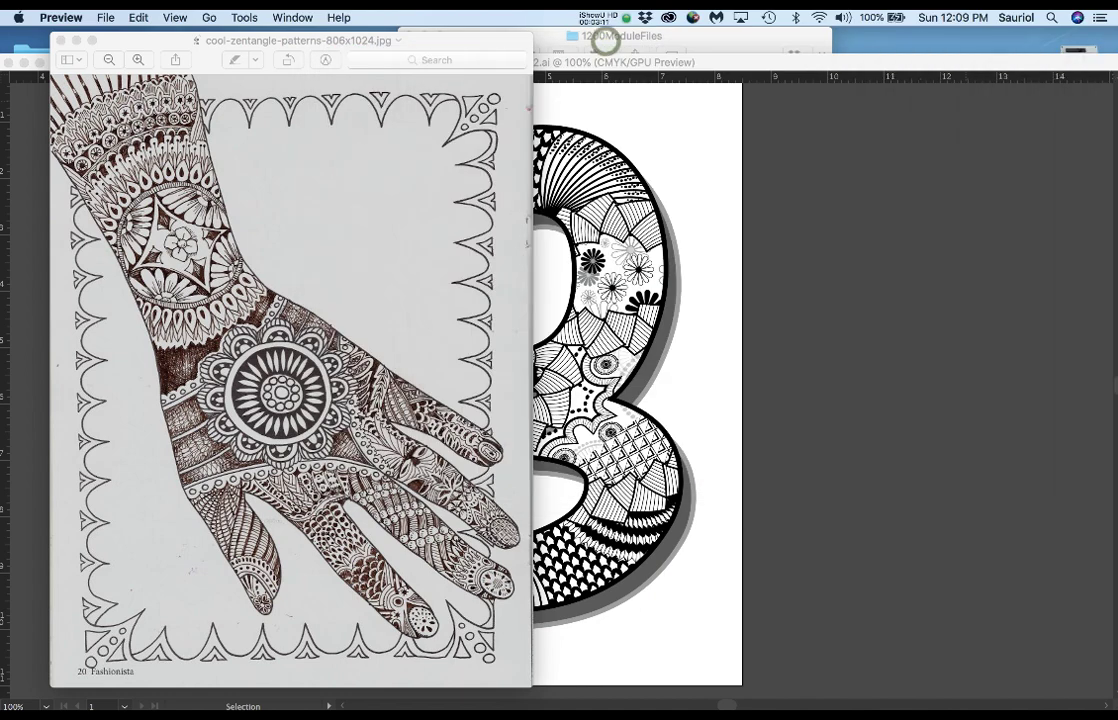
{"action": "left_click_drag", "start_coordinate": [445, 45], "coordinate": [1117, 45]}
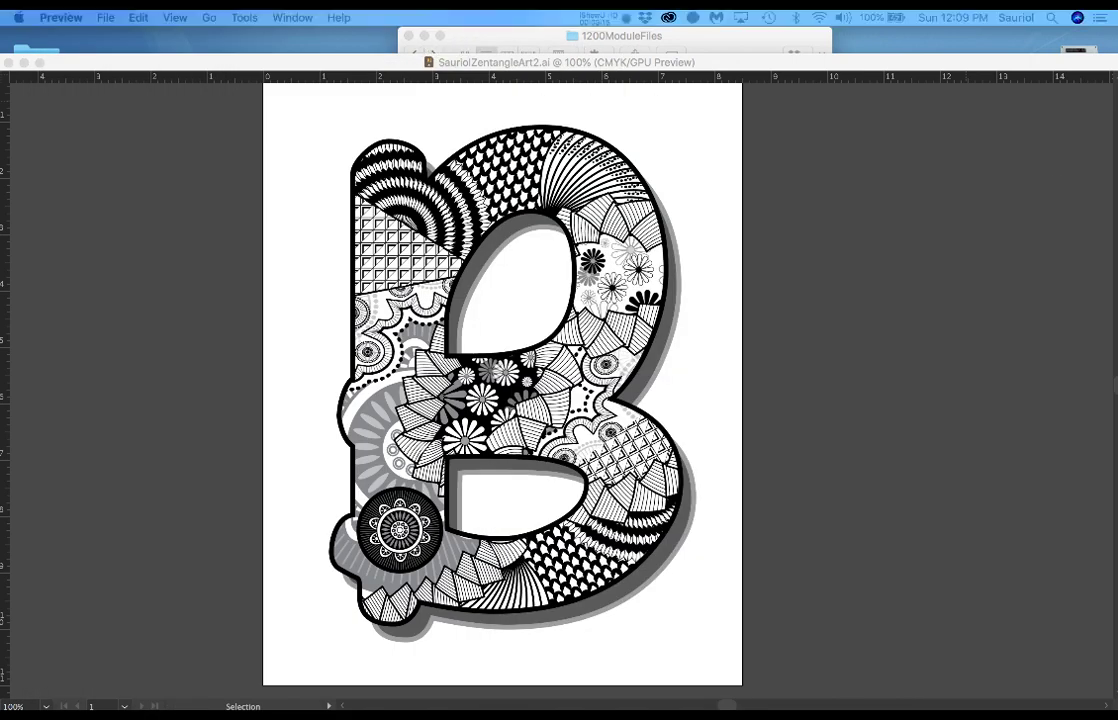
{"action": "left_click", "coordinate": [900, 248]}
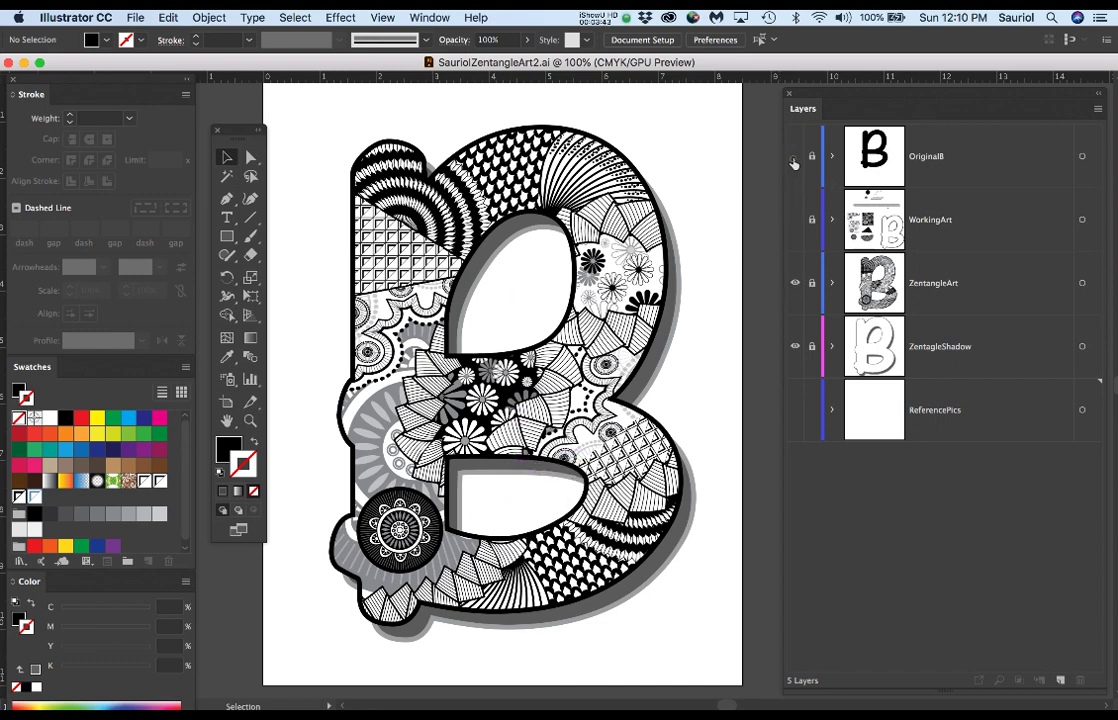
Step: Show the OriginalB layer and hide the ZentangleArt and ZentagleShadow layers
{"action": "left_click", "coordinate": [795, 157]}
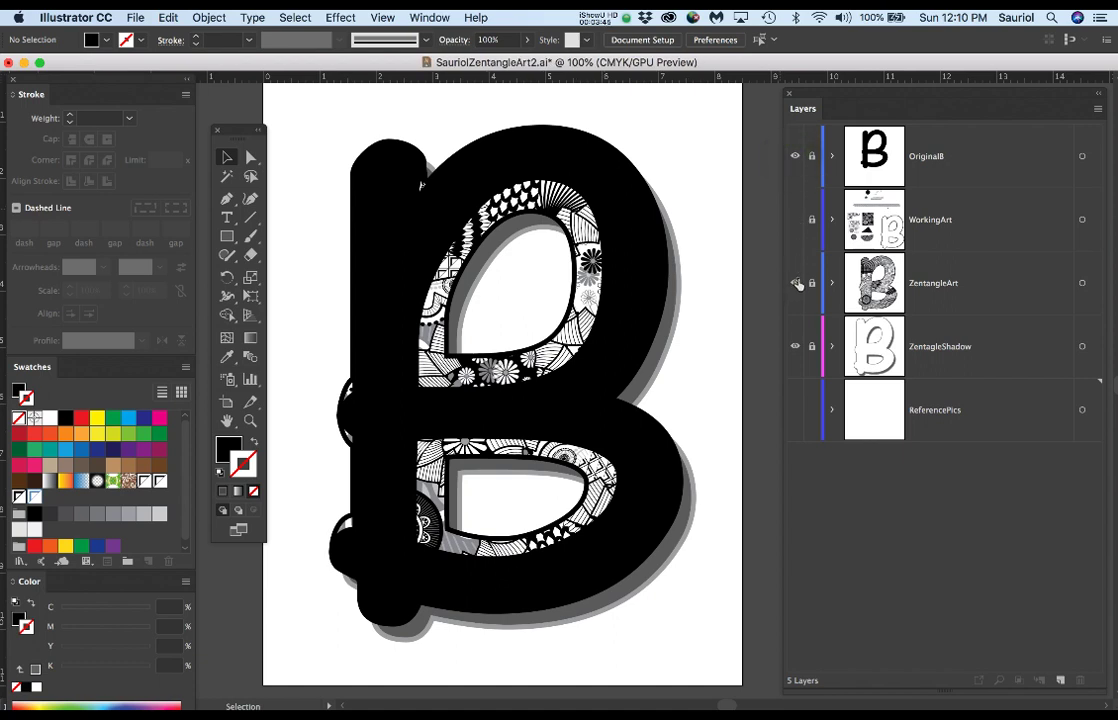
{"action": "left_click", "coordinate": [795, 283]}
{"action": "left_click", "coordinate": [796, 347]}
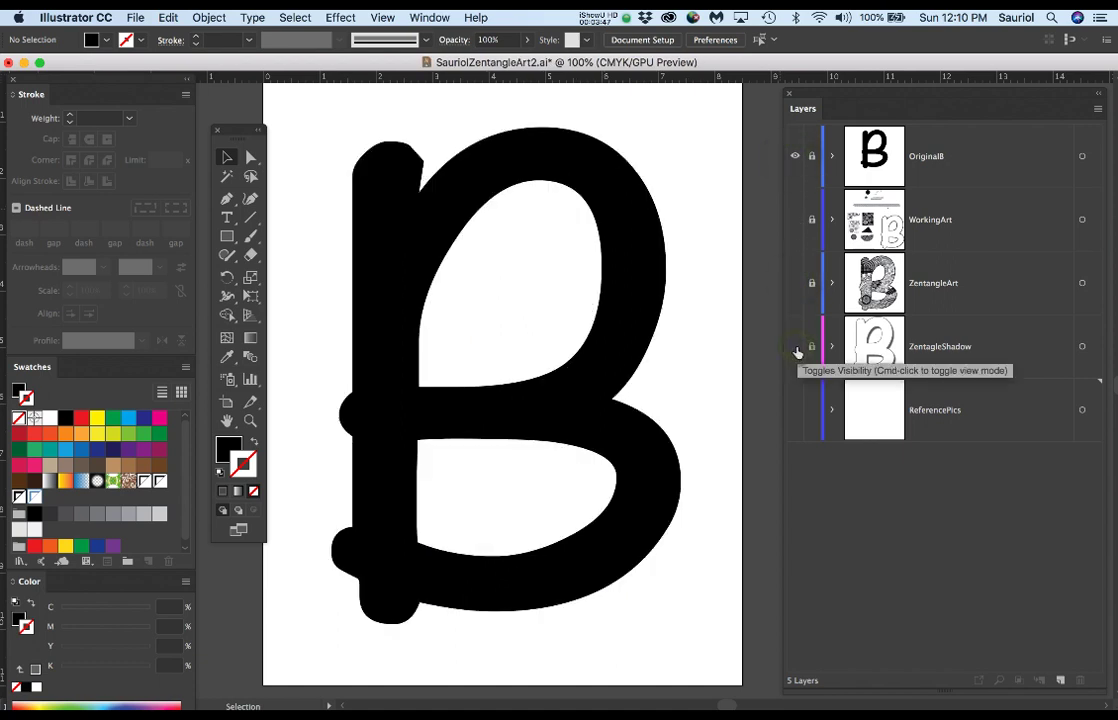
Step: Duplicate the OriginalB layer, unlock both the copy and the original, and leave only the copy showing
{"action": "left_click", "coordinate": [957, 158]}
{"action": "left_click_drag", "start_coordinate": [1076, 672], "coordinate": [1060, 681]}
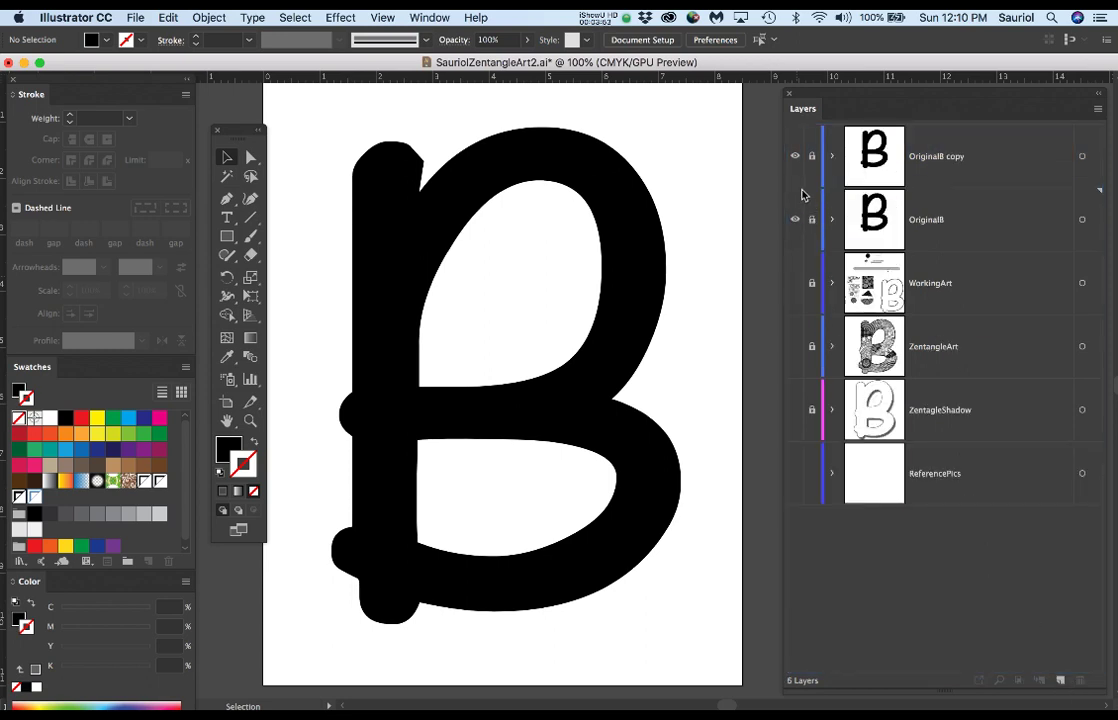
{"action": "left_click", "coordinate": [795, 157]}
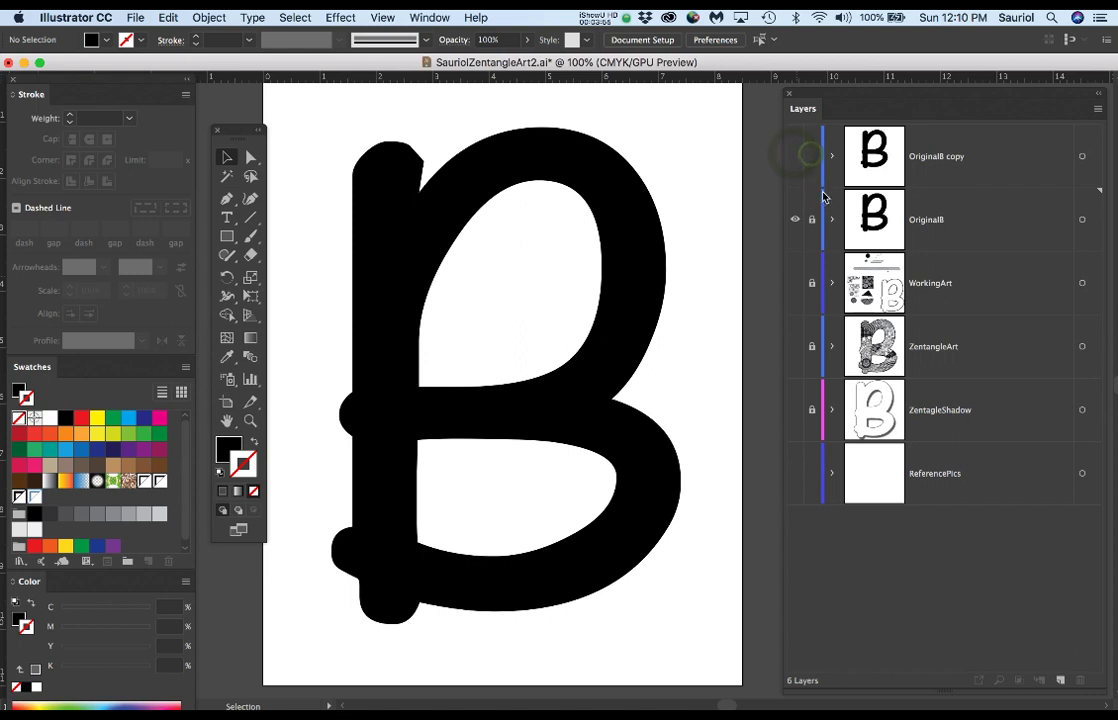
{"action": "left_click", "coordinate": [795, 220]}
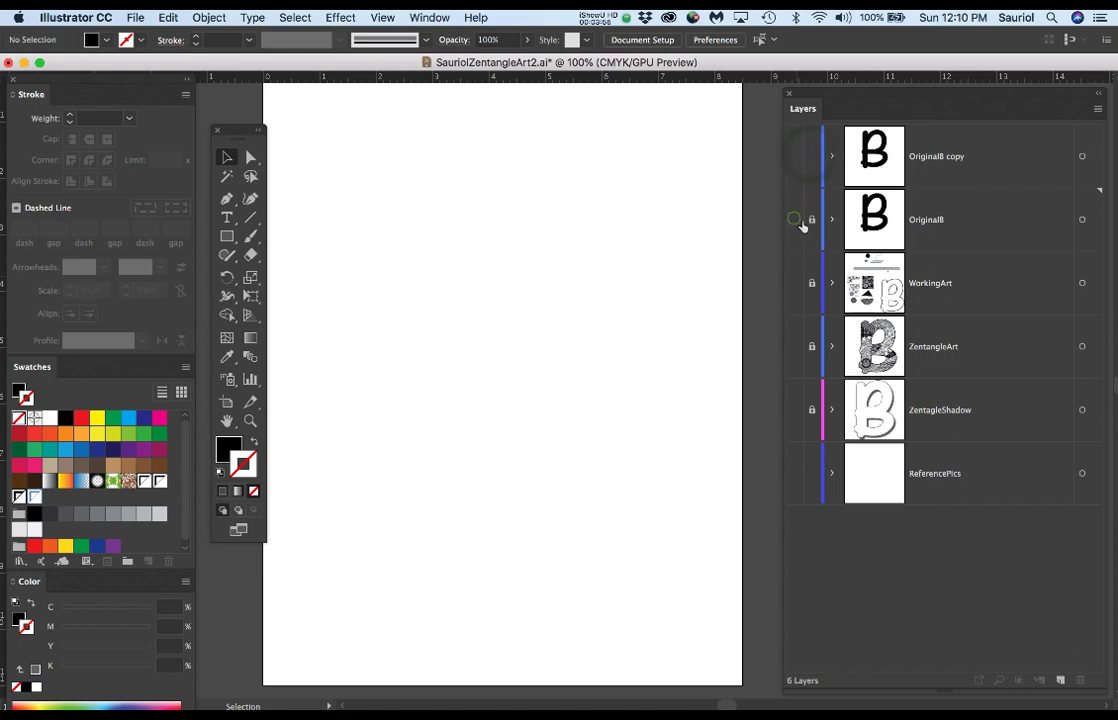
{"action": "left_click", "coordinate": [795, 157]}
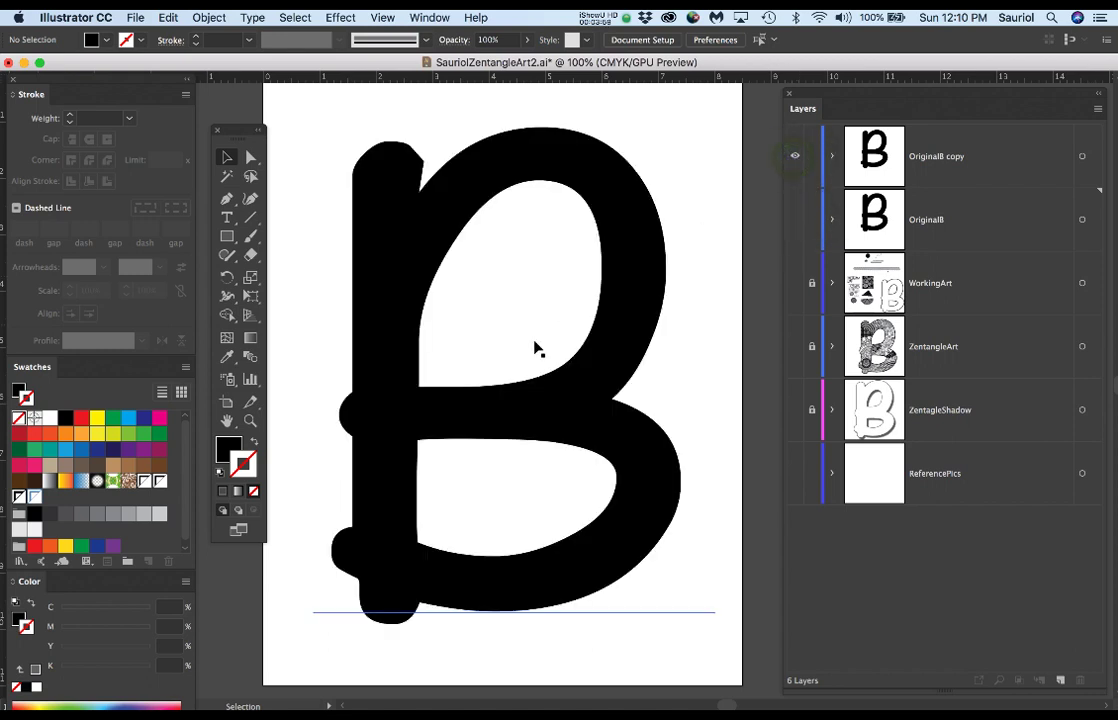
Step: Select the live-text letter B on the OriginalB copy layer and bring up its character settings beside the artboard
{"action": "key", "text": "space"}
{"action": "key", "text": "a"}
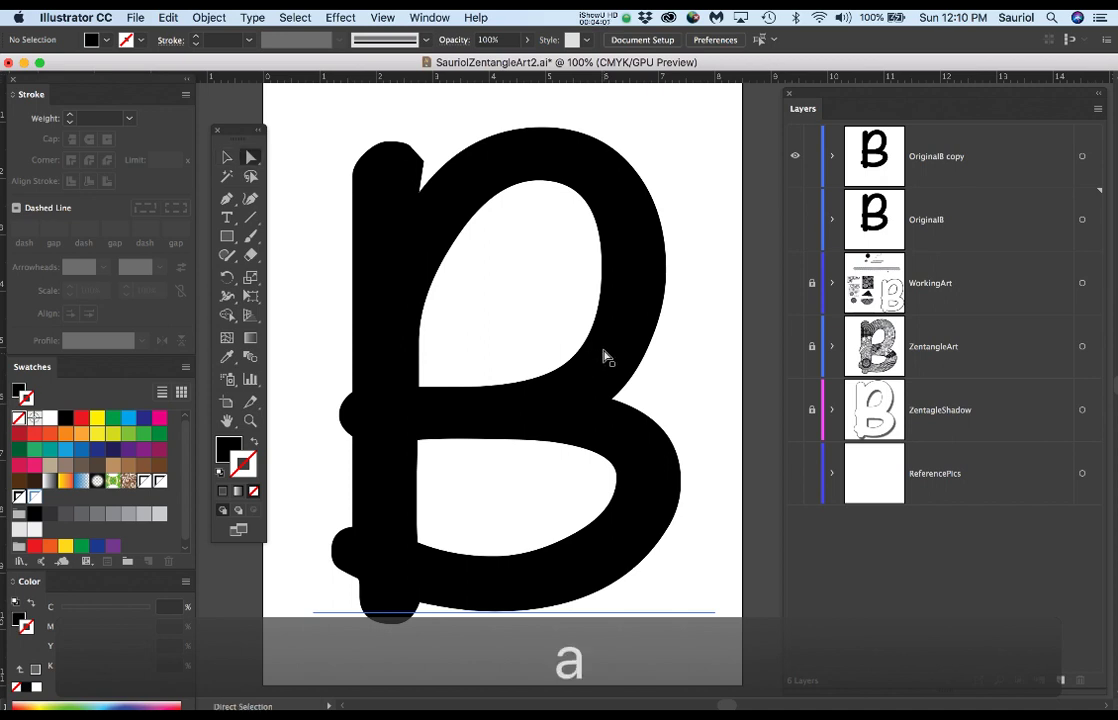
{"action": "left_click", "coordinate": [603, 351]}
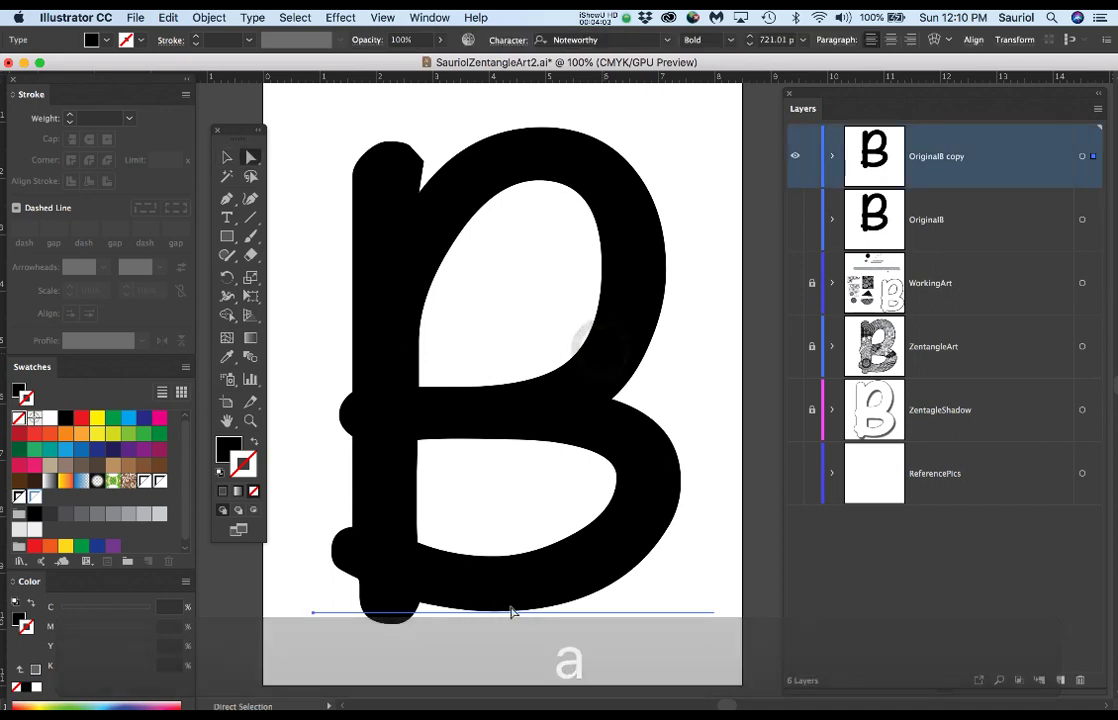
{"action": "scroll", "coordinate": [506, 440], "scroll_direction": "down", "scroll_amount": 1}
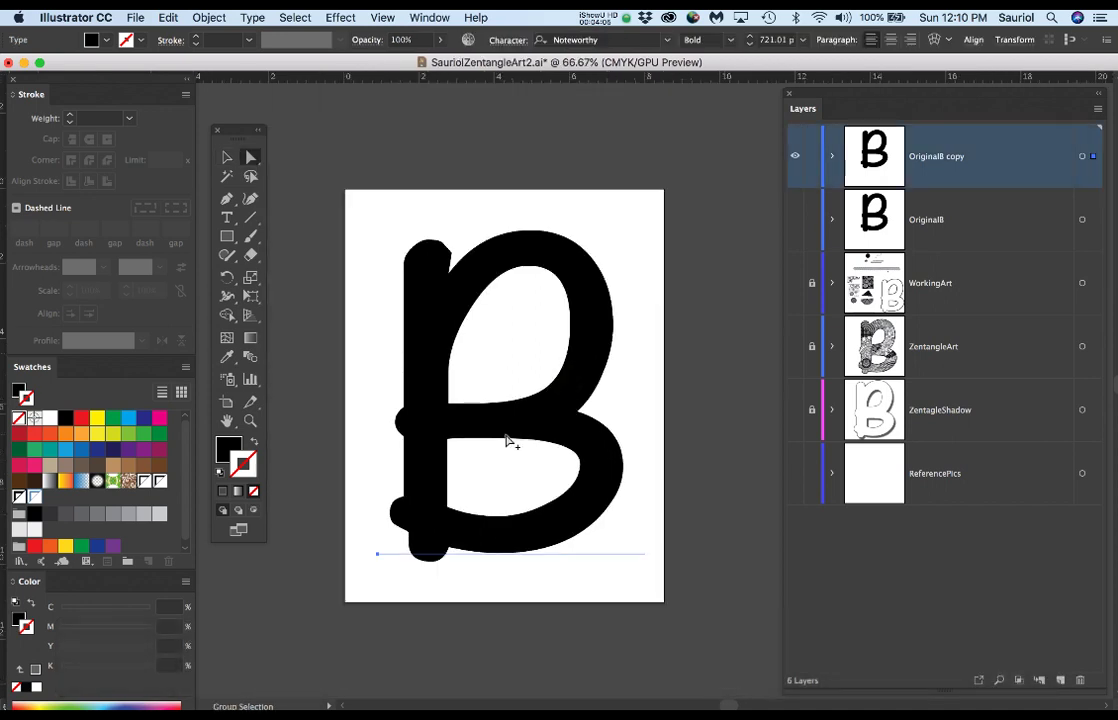
{"action": "key", "text": "t"}
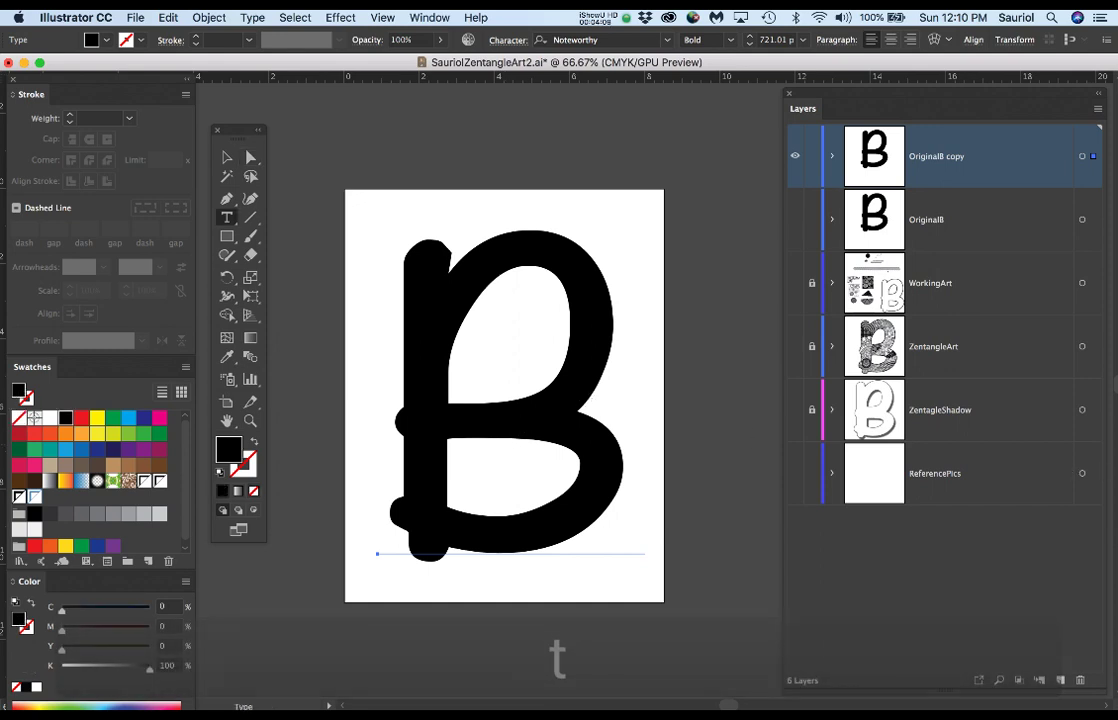
{"action": "key", "text": "super+t"}
{"action": "left_click_drag", "start_coordinate": [581, 326], "coordinate": [821, 139]}
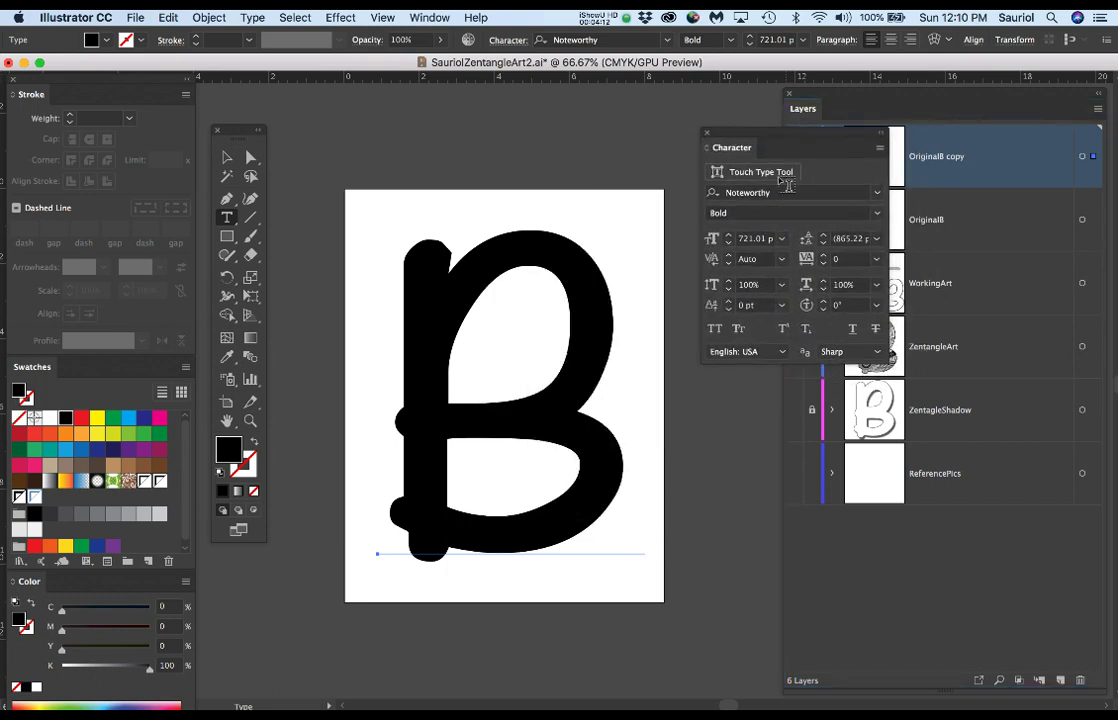
{"action": "left_click", "coordinate": [251, 160]}
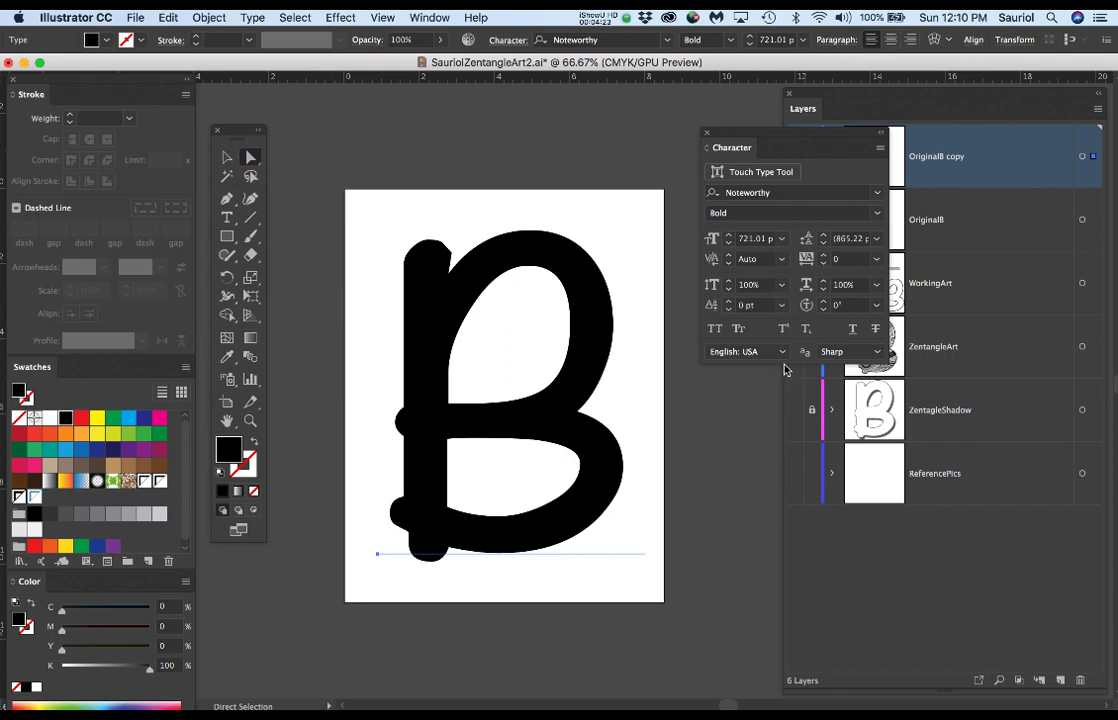
{"action": "left_click", "coordinate": [432, 17]}
{"action": "mouse_move", "coordinate": [441, 679]}
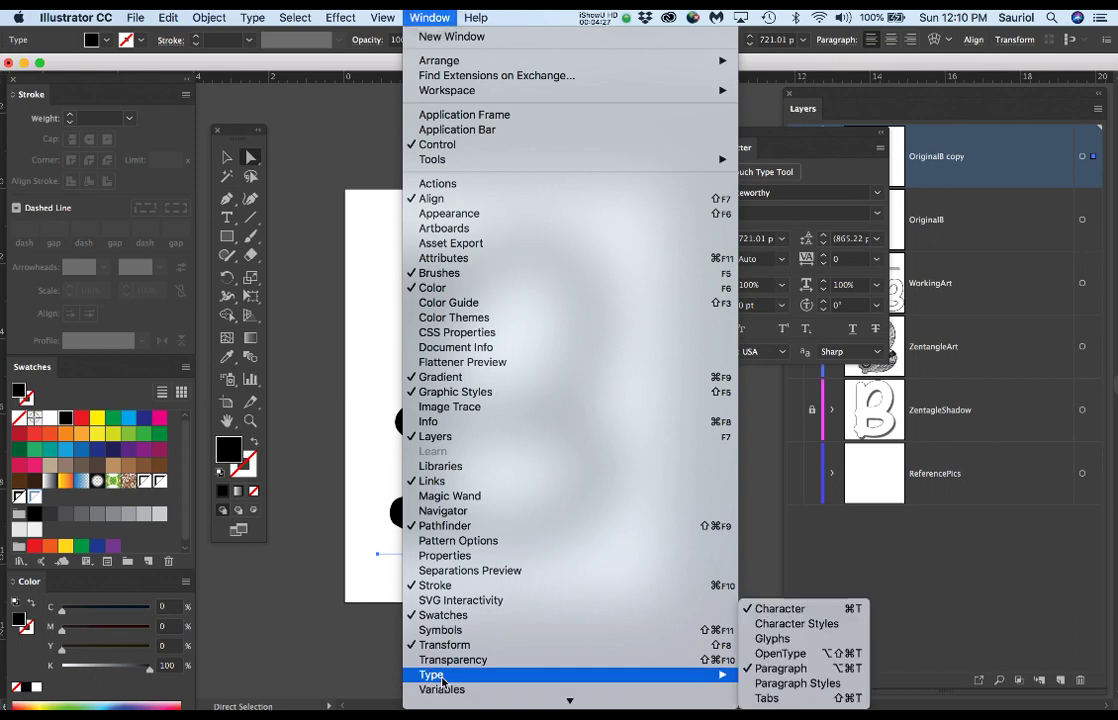
{"action": "left_click", "coordinate": [319, 499]}
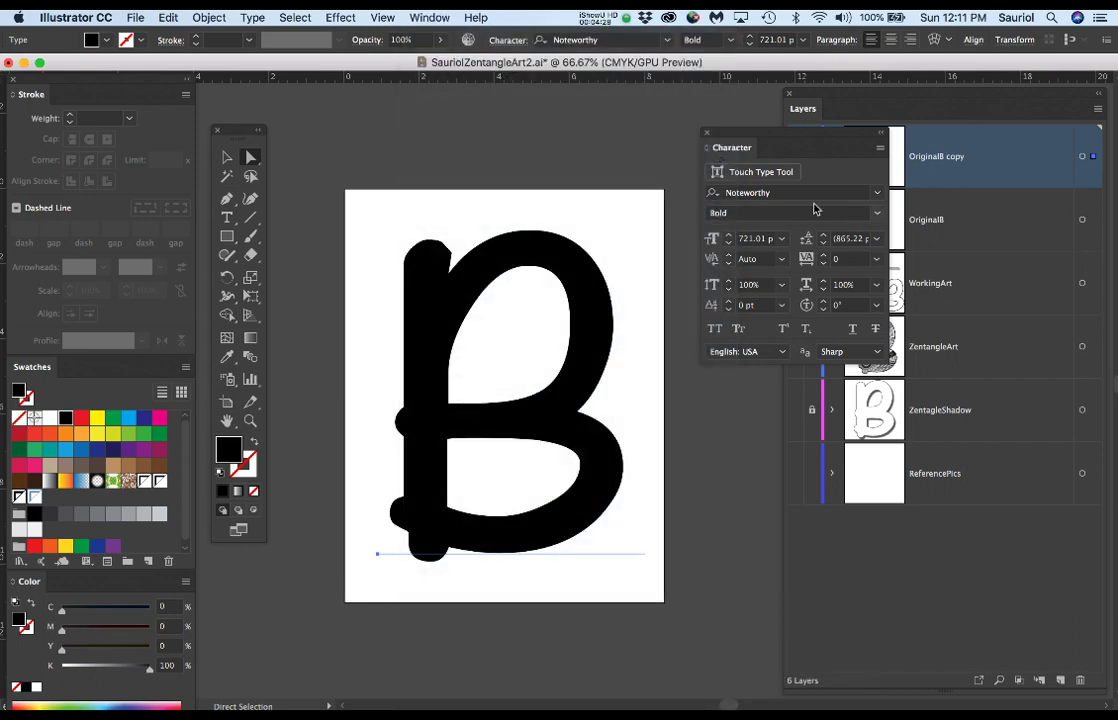
Step: Try other typefaces on the letter B, including ITC Novarese Std, Myriad Pro, Neou Thin, News Gothic MT and Nueva Std
{"action": "left_click", "coordinate": [794, 193]}
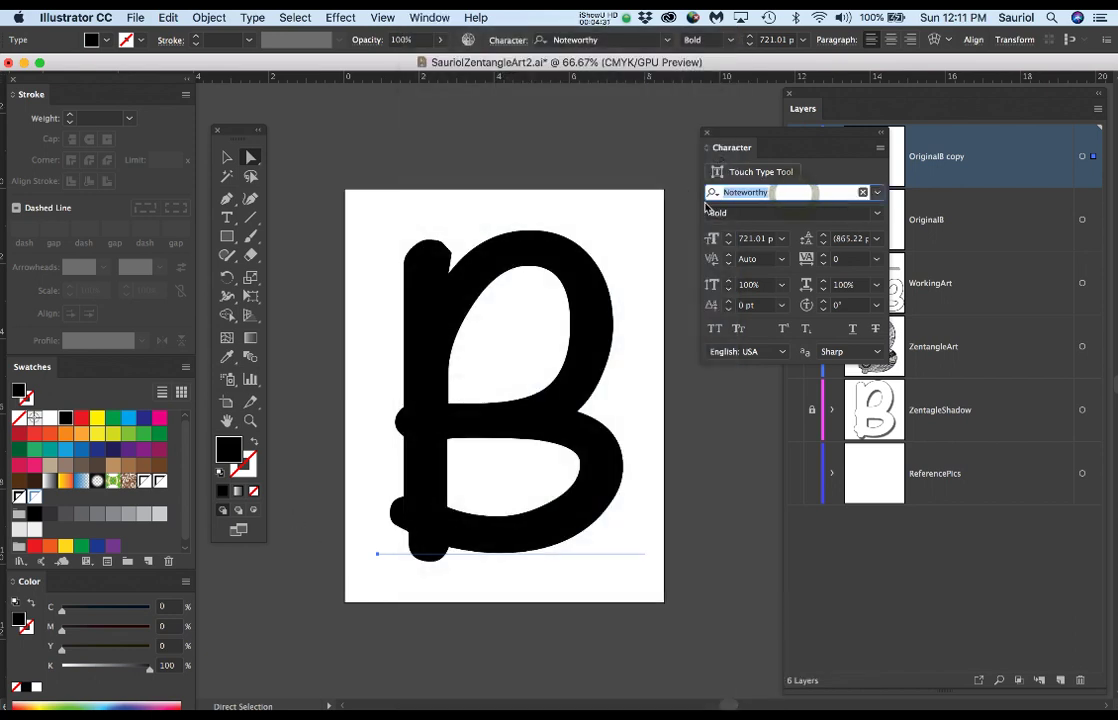
{"action": "key", "text": "Down"}
{"action": "key", "text": "Up"}
{"action": "key", "text": "Up"}
{"action": "key", "text": "Up"}
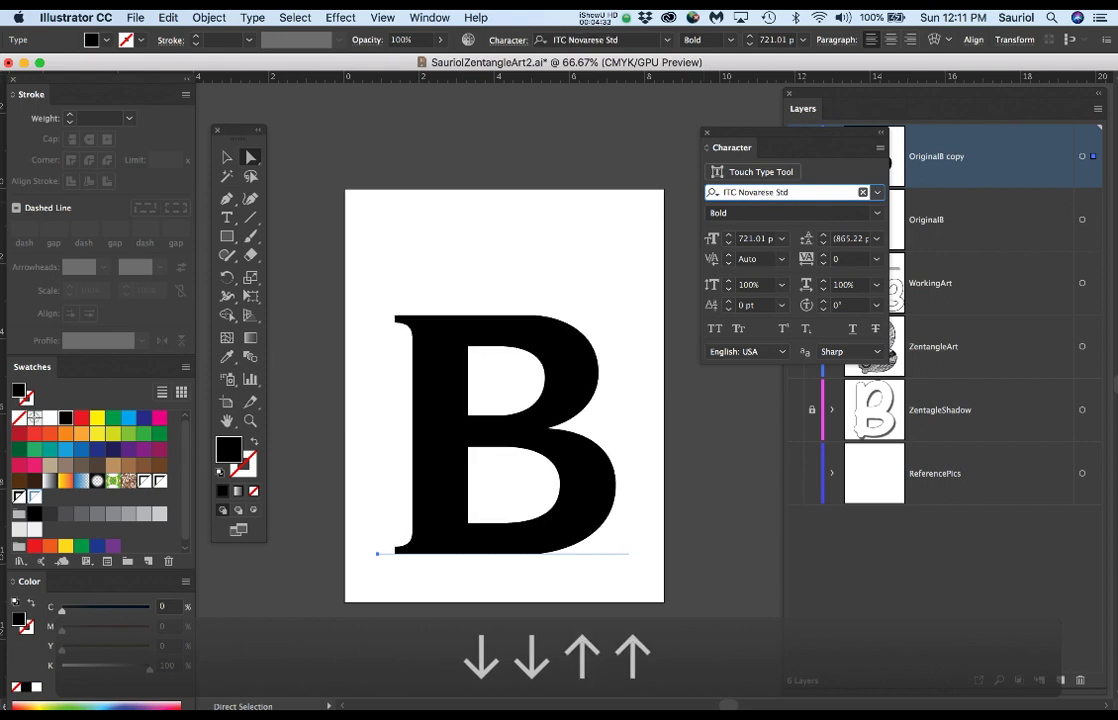
{"action": "key", "text": "Up"}
{"action": "key", "text": "Up"}
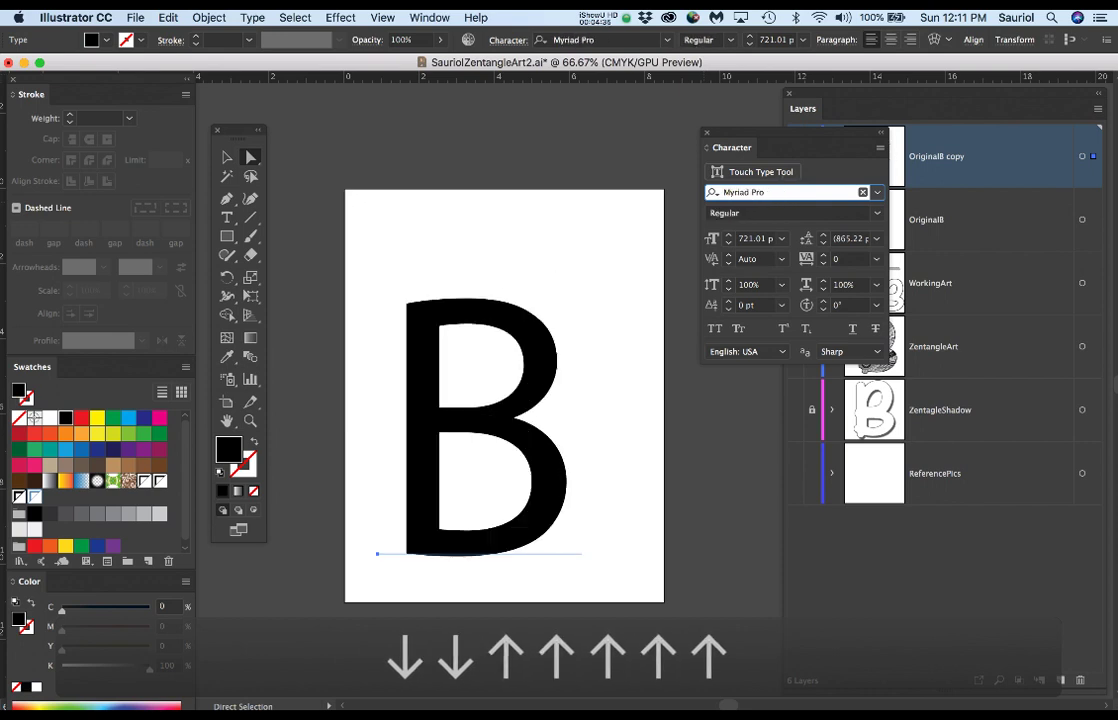
{"action": "key", "text": "Down"}
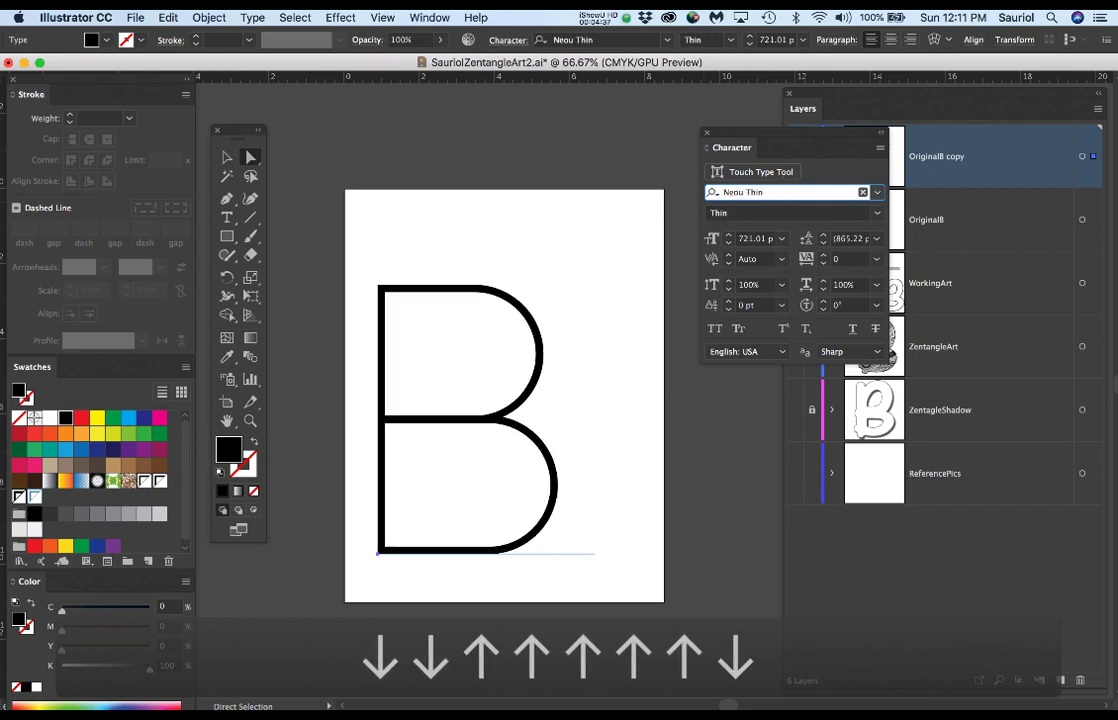
{"action": "key", "text": "Down"}
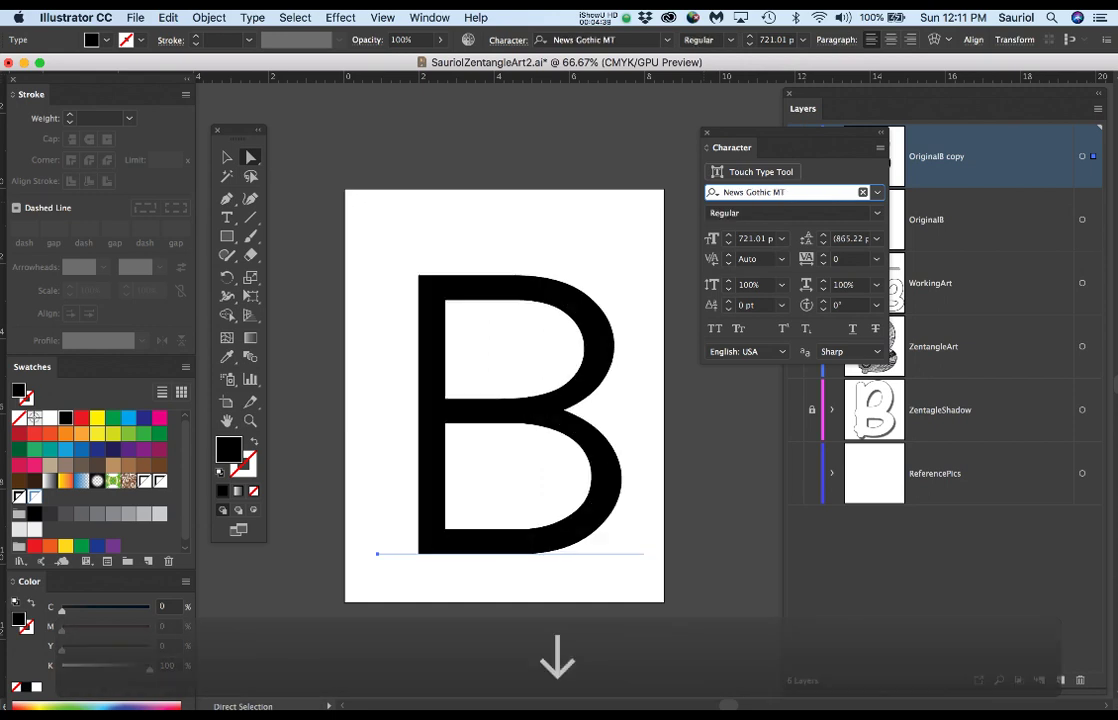
{"action": "key", "text": "Down"}
{"action": "key", "text": "Down"}
{"action": "key", "text": "Down"}
{"action": "key", "text": "Down"}
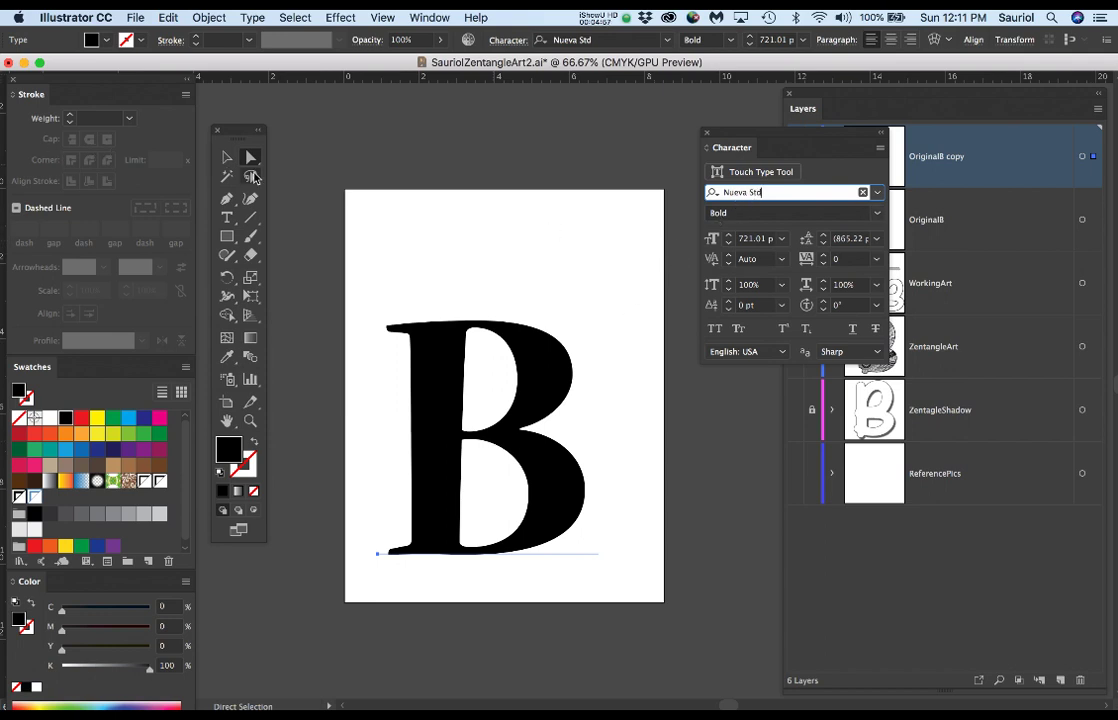
Step: Undo the typeface changes on the letter B back to Noteworthy Bold
{"action": "left_click", "coordinate": [317, 136]}
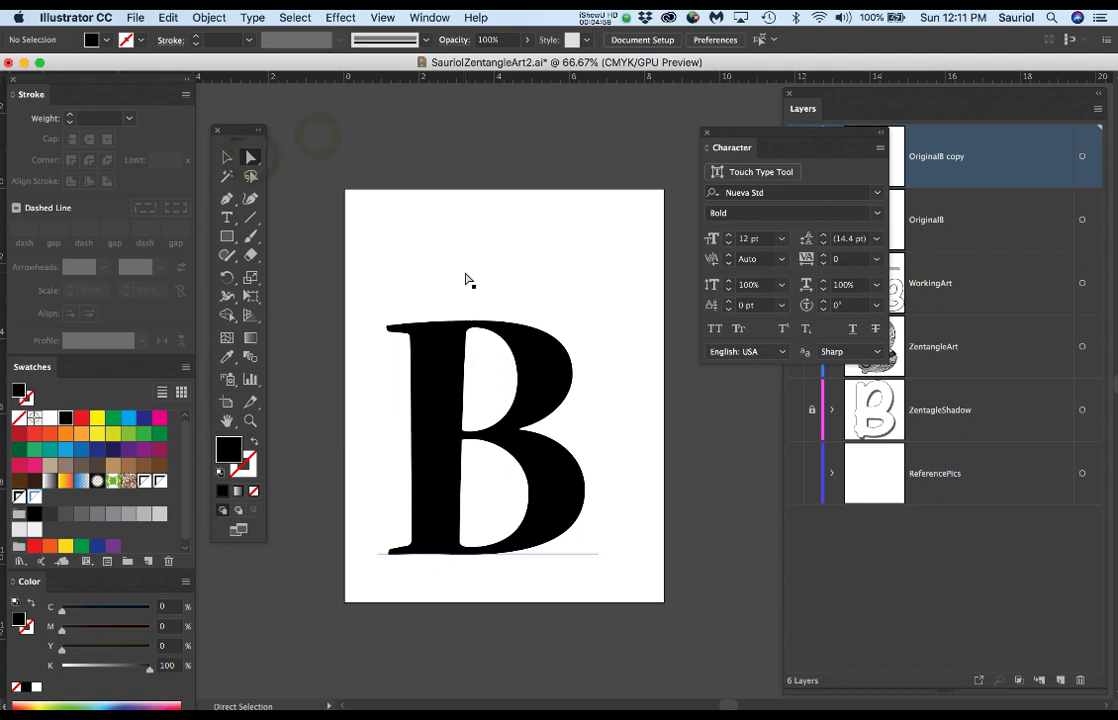
{"action": "key", "text": "super+z"}
{"action": "key", "text": "super+z"}
{"action": "key", "text": "super+z"}
{"action": "key", "text": "super+z"}
{"action": "key", "text": "super+z"}
{"action": "key", "text": "super+z"}
{"action": "key", "text": "super+z"}
{"action": "key", "text": "super+z"}
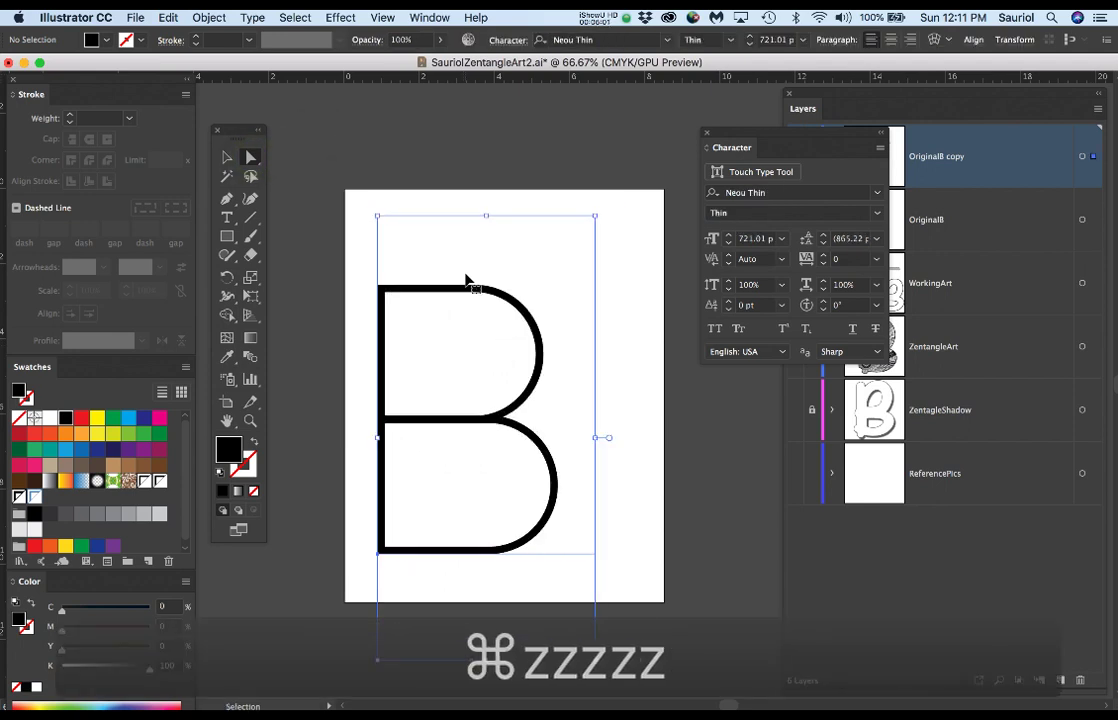
{"action": "key", "text": "super+z"}
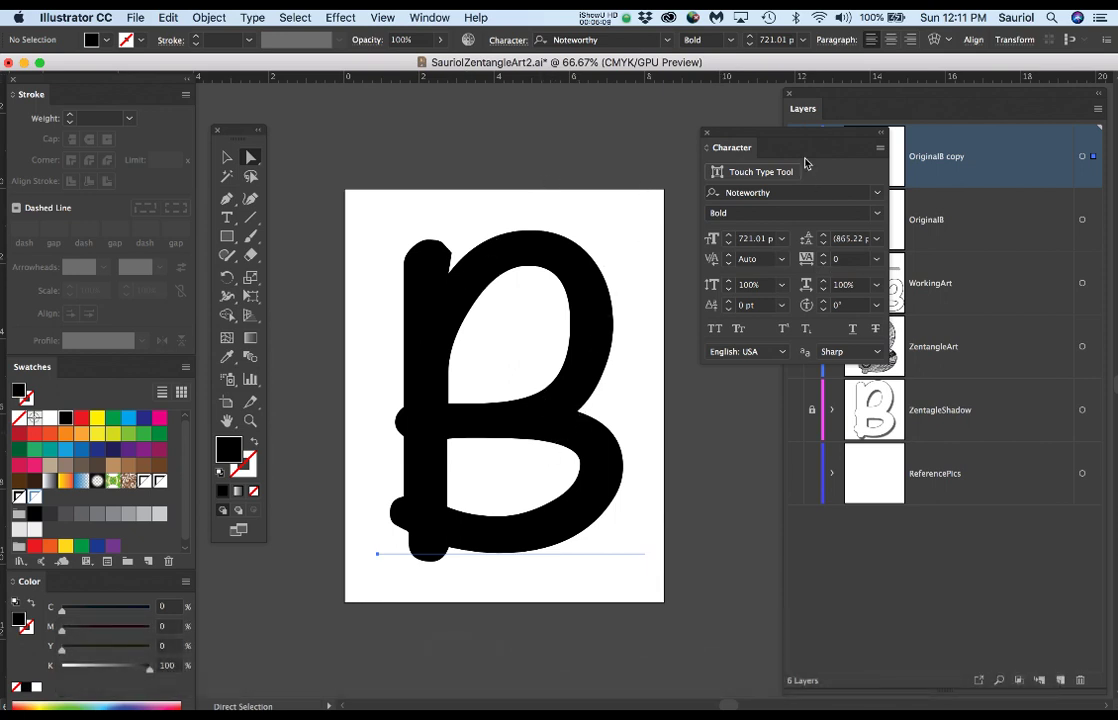
Step: Put the character settings away and convert the selected letter B to outlines
{"action": "mouse_move", "coordinate": [749, 138]}
{"action": "left_mouse_down"}
{"action": "mouse_move", "coordinate": [754, 184]}
{"action": "mouse_move", "coordinate": [748, 133]}
{"action": "left_mouse_up"}
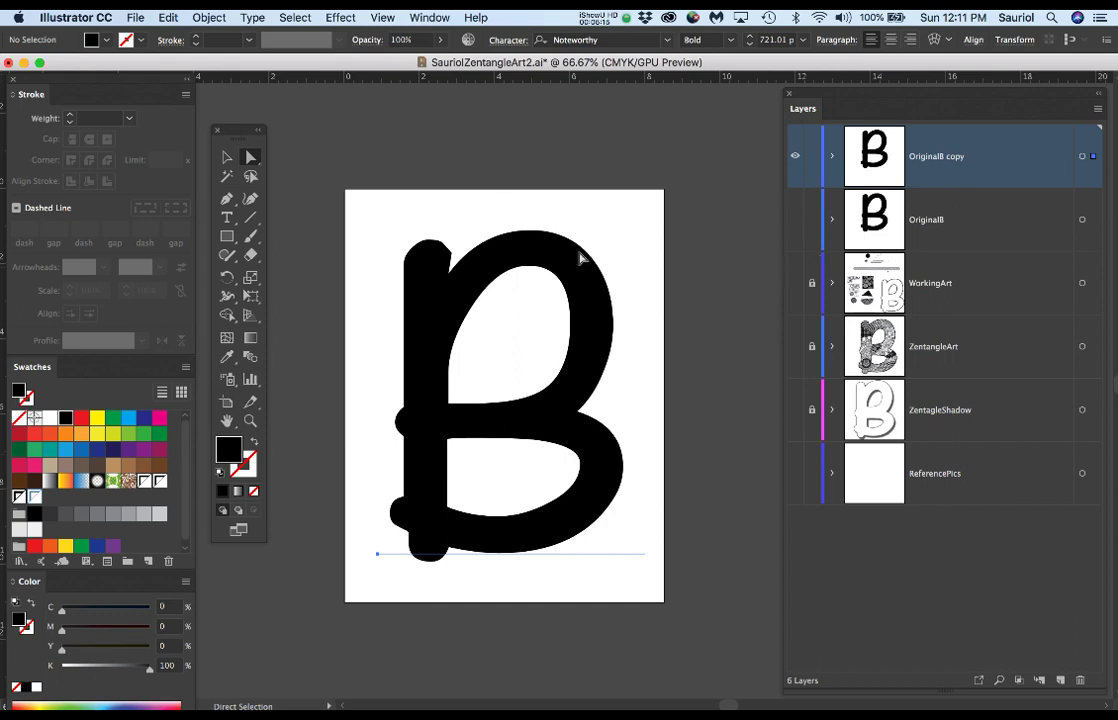
{"action": "left_click", "coordinate": [252, 16]}
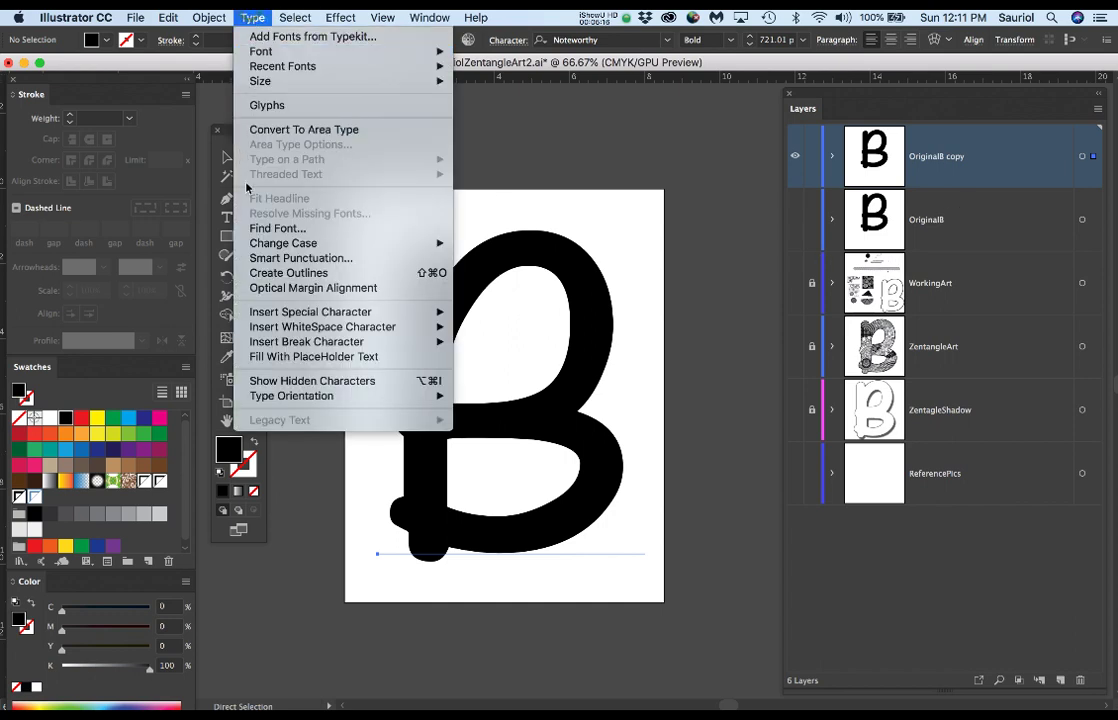
{"action": "left_click", "coordinate": [268, 281]}
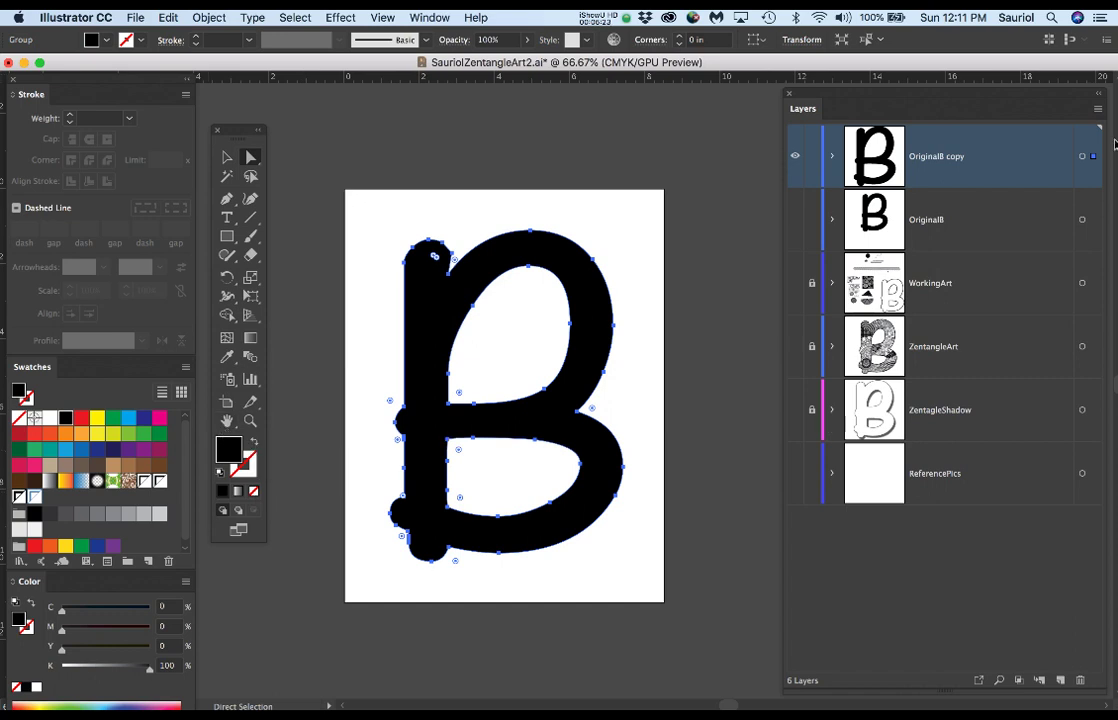
Step: Expand the OriginalB copy layer and its group down to the compound path, and deselect the outlined letter
{"action": "left_click", "coordinate": [833, 160]}
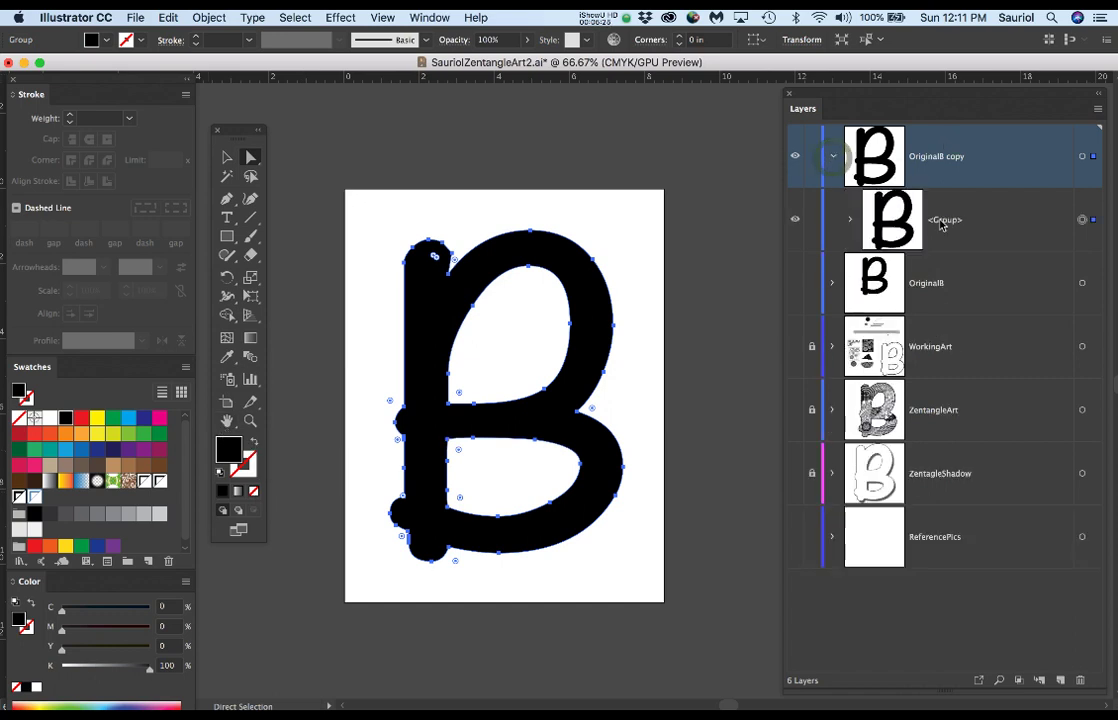
{"action": "left_click", "coordinate": [852, 220]}
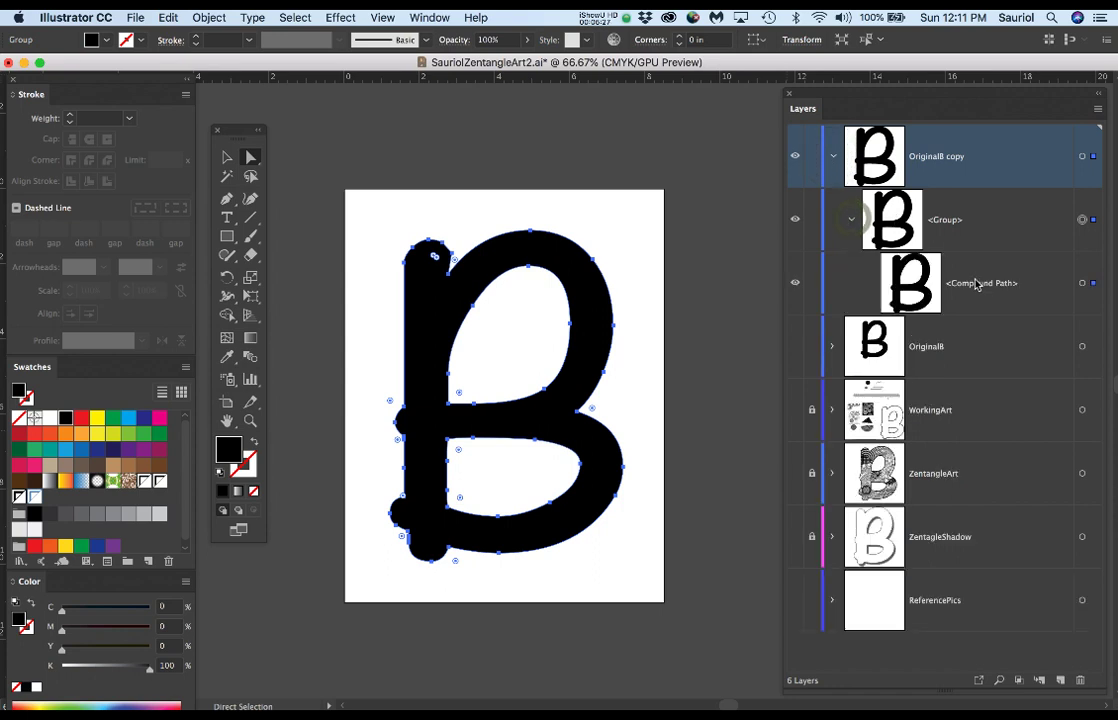
{"action": "left_click", "coordinate": [647, 297], "text": "super"}
{"action": "left_click_drag", "start_coordinate": [662, 242], "coordinate": [671, 308]}
{"action": "key", "text": "super+equal"}
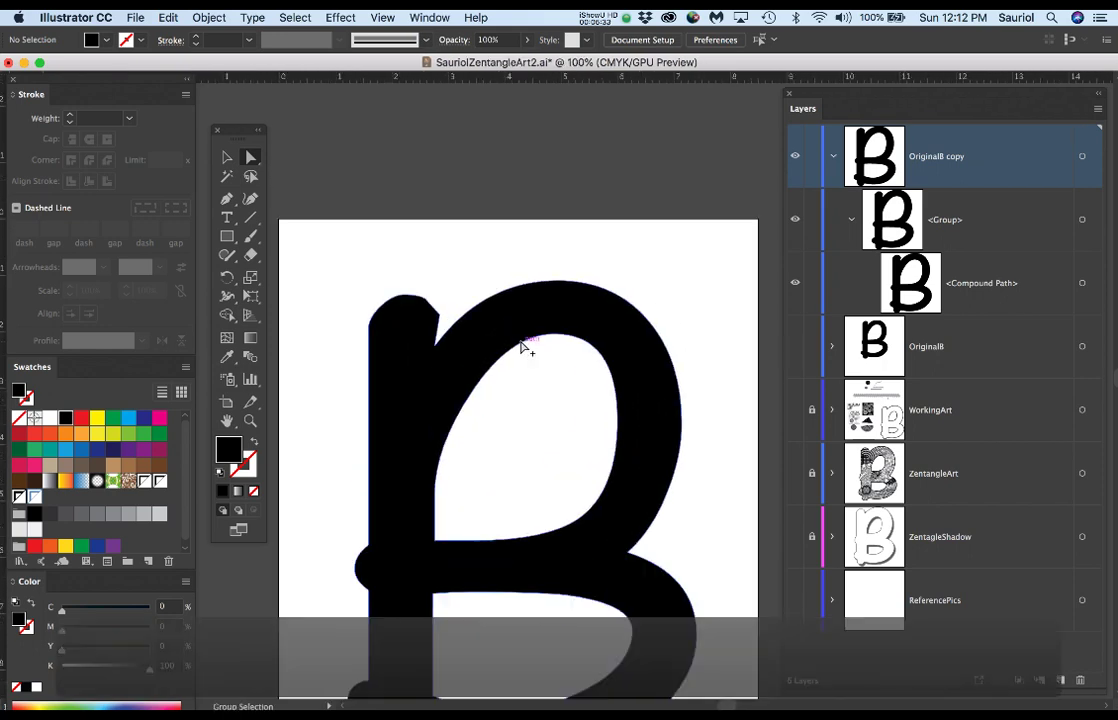
{"action": "left_click_drag", "start_coordinate": [731, 382], "coordinate": [684, 302]}
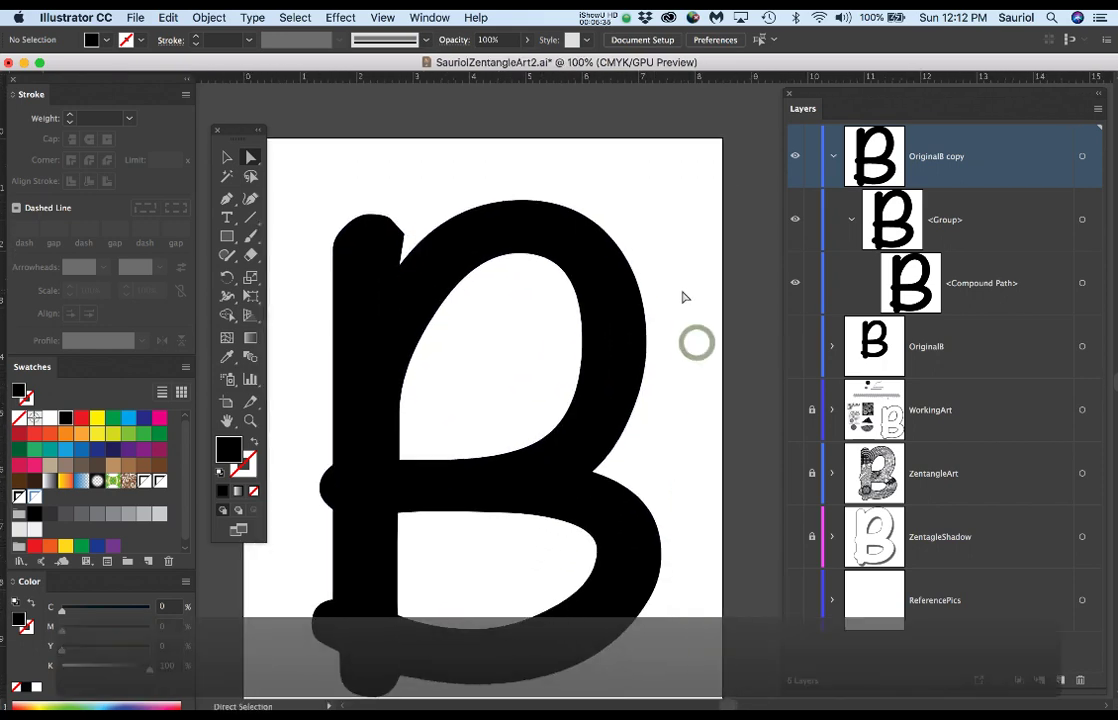
Step: Draw a rectangle over the right side of the B's upper bowl and fill it with crimson (C 9.53, M 100, Y 61.96, K 0.94)
{"action": "key", "text": "m"}
{"action": "left_click_drag", "start_coordinate": [680, 253], "coordinate": [537, 389]}
{"action": "double_click", "coordinate": [228, 450]}
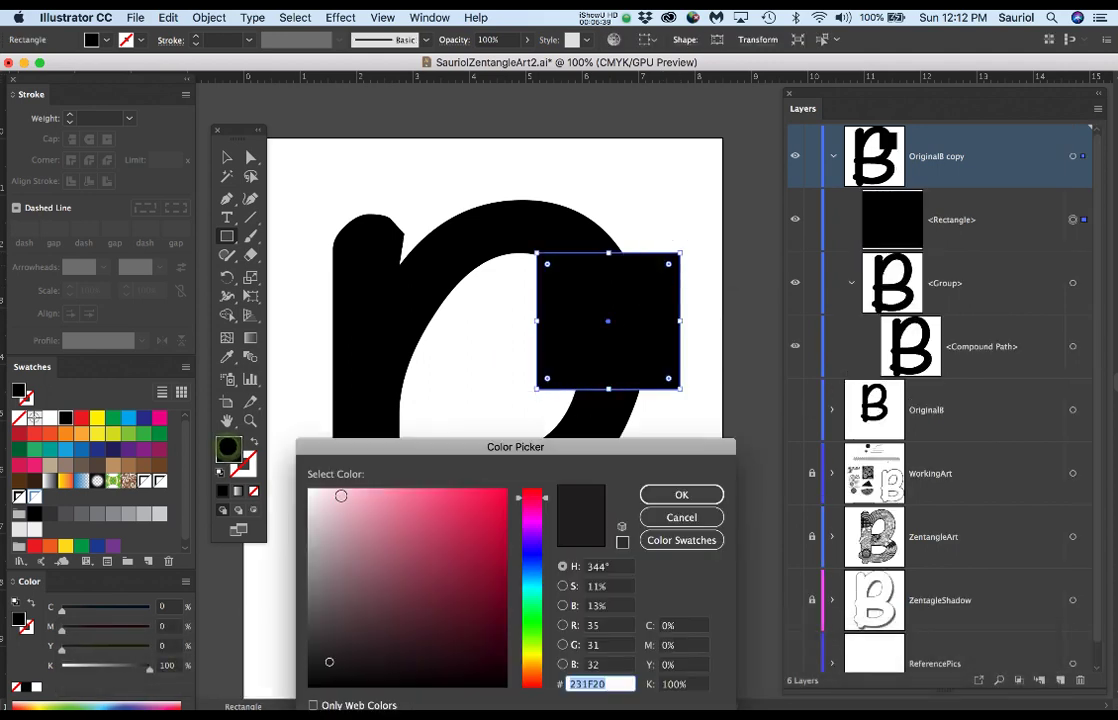
{"action": "left_click", "coordinate": [489, 529]}
{"action": "left_click", "coordinate": [668, 497]}
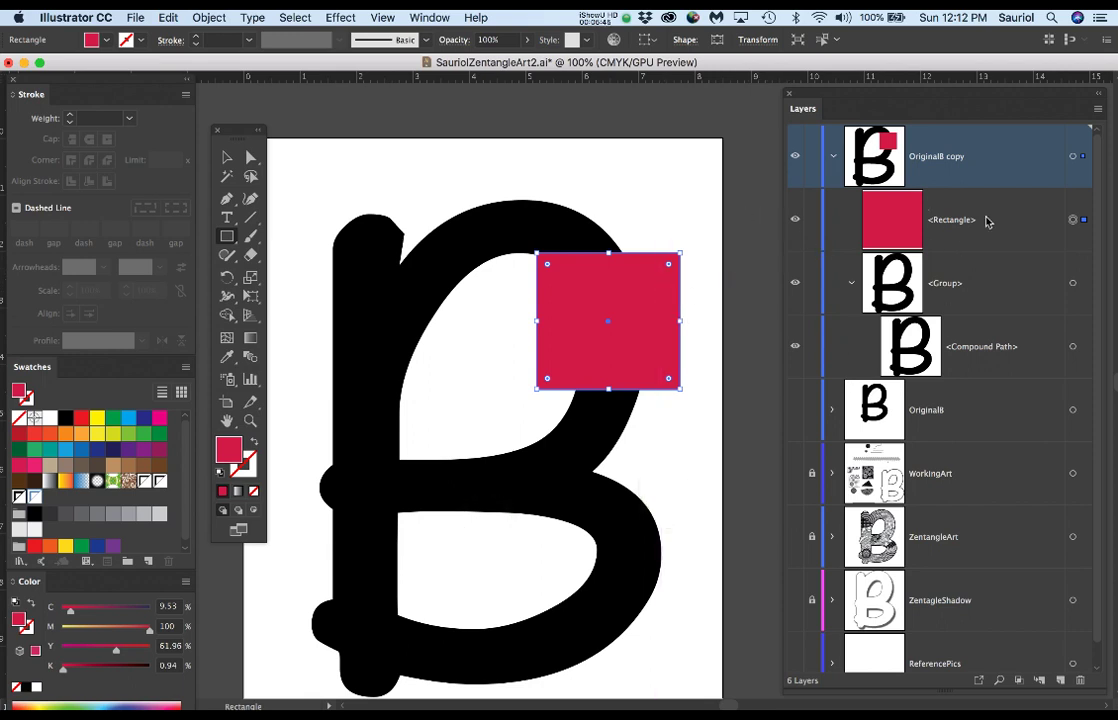
Step: Send the crimson rectangle behind the letter B and move it to the artboard's upper-right corner
{"action": "left_click_drag", "start_coordinate": [981, 228], "coordinate": [981, 383]}
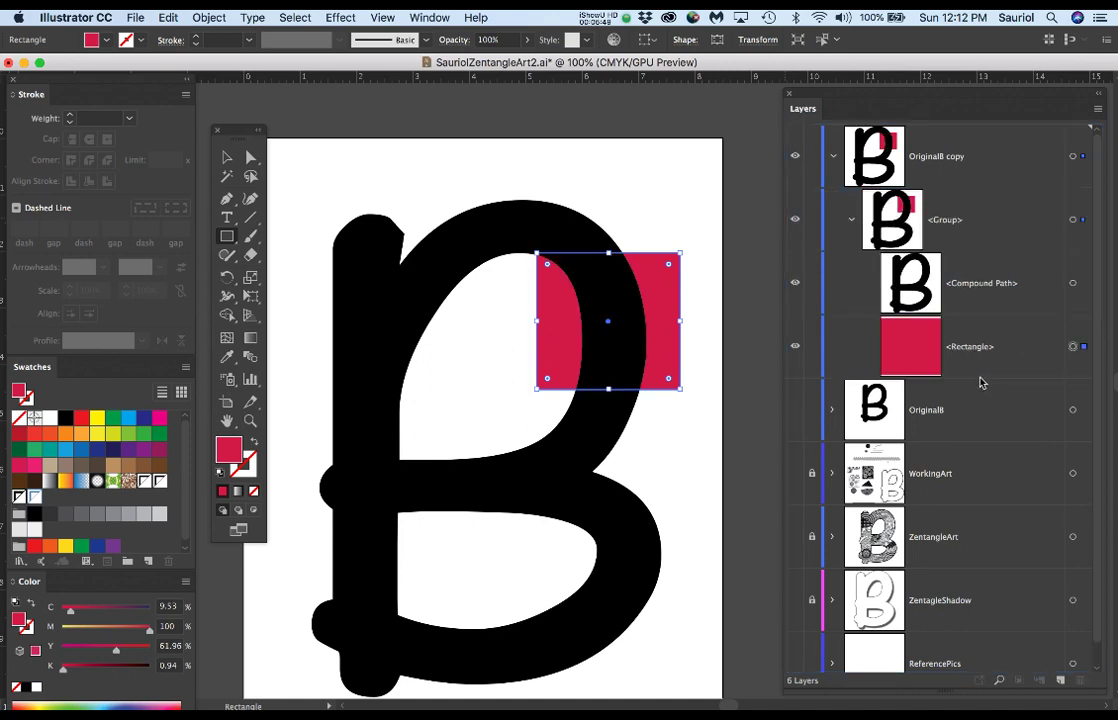
{"action": "key", "text": "super+z"}
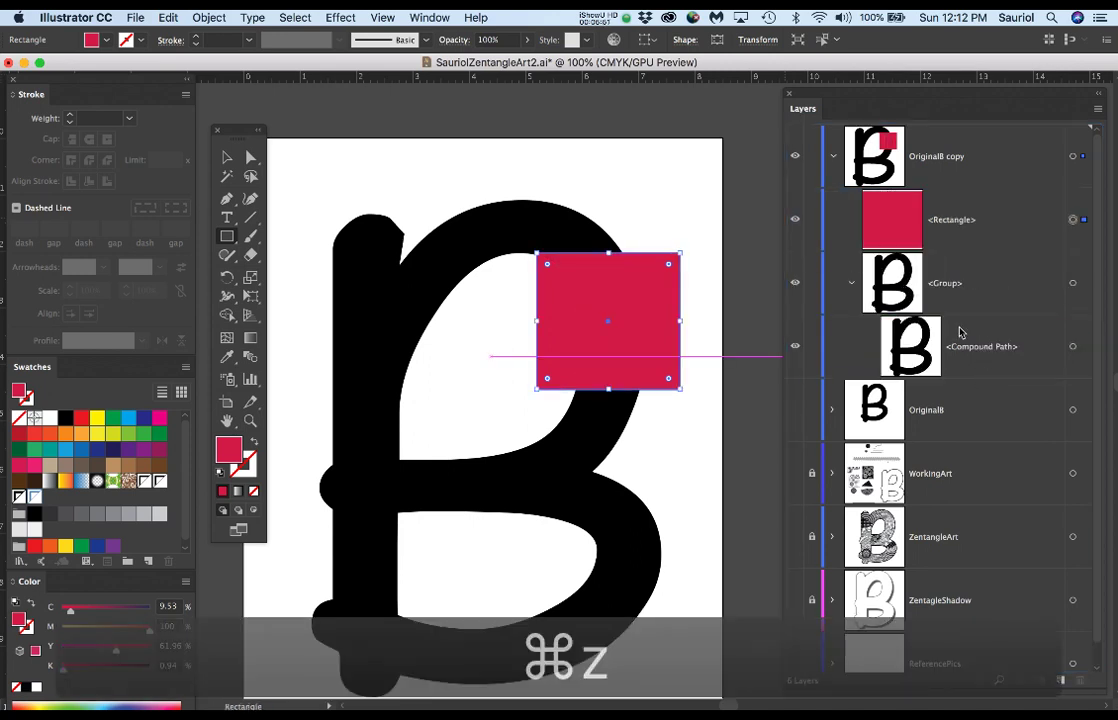
{"action": "left_click", "coordinate": [210, 17]}
{"action": "mouse_move", "coordinate": [240, 51]}
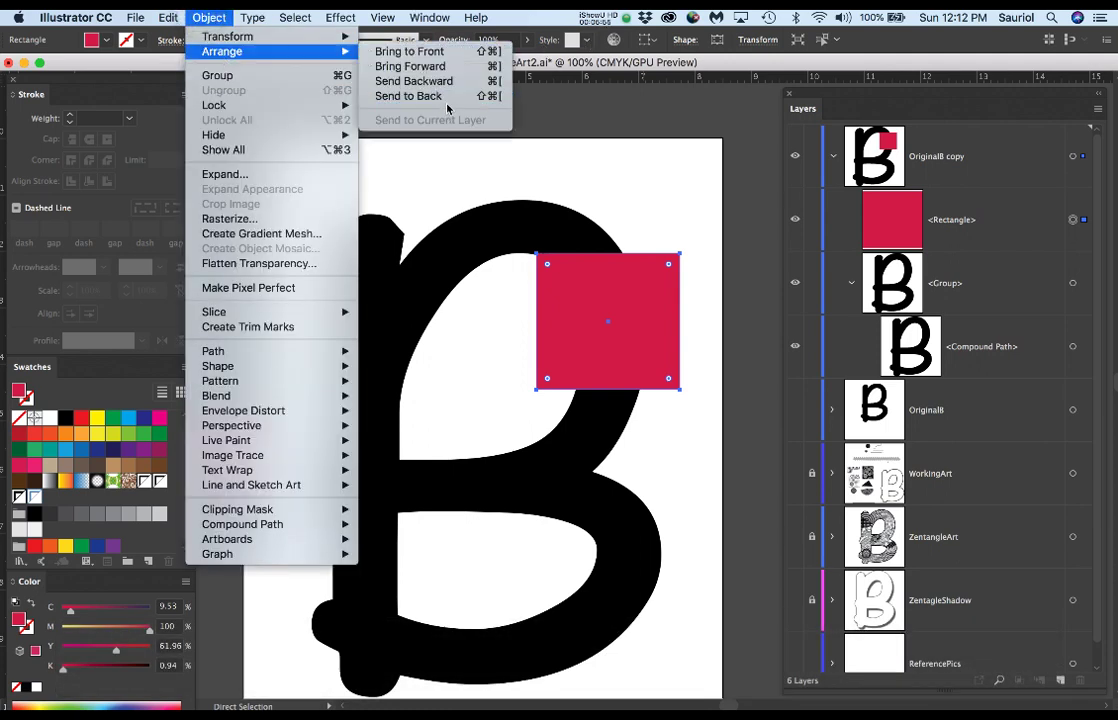
{"action": "left_click", "coordinate": [731, 157]}
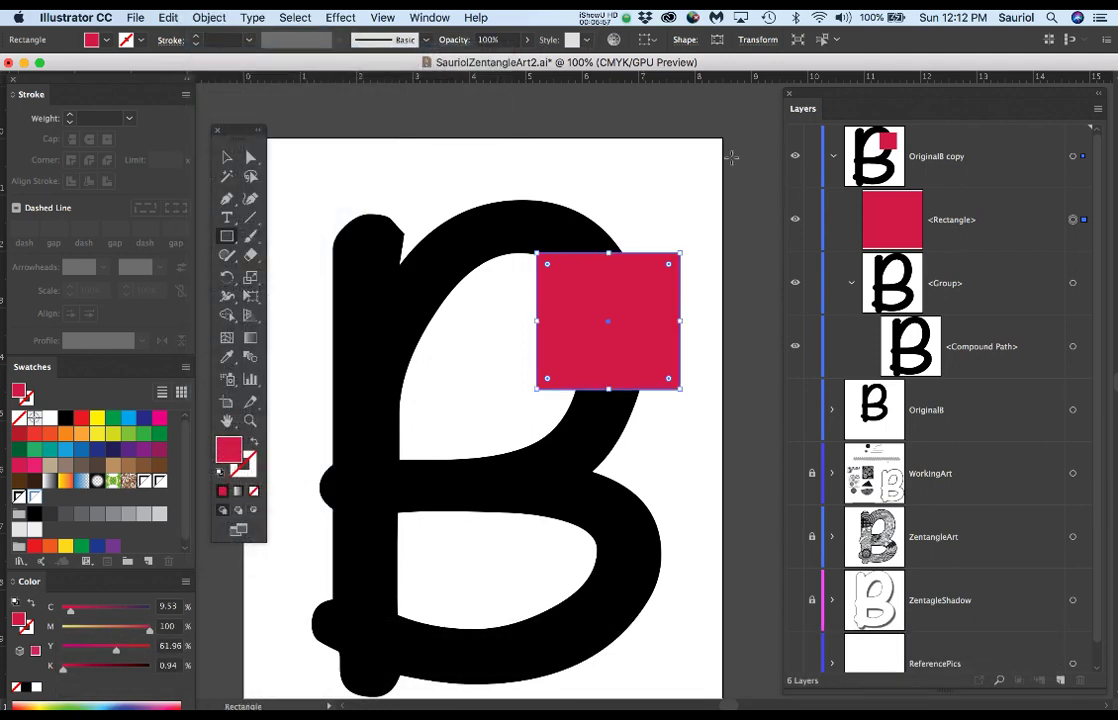
{"action": "key", "text": "super"}
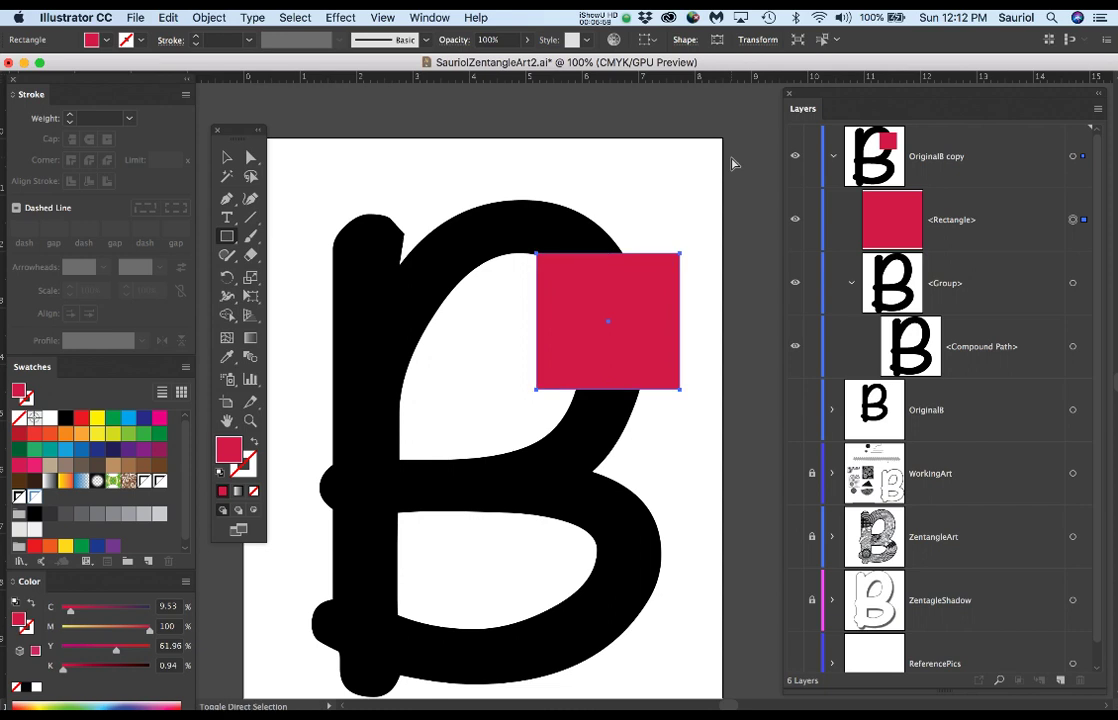
{"action": "key", "text": "super+shift+bracketleft"}
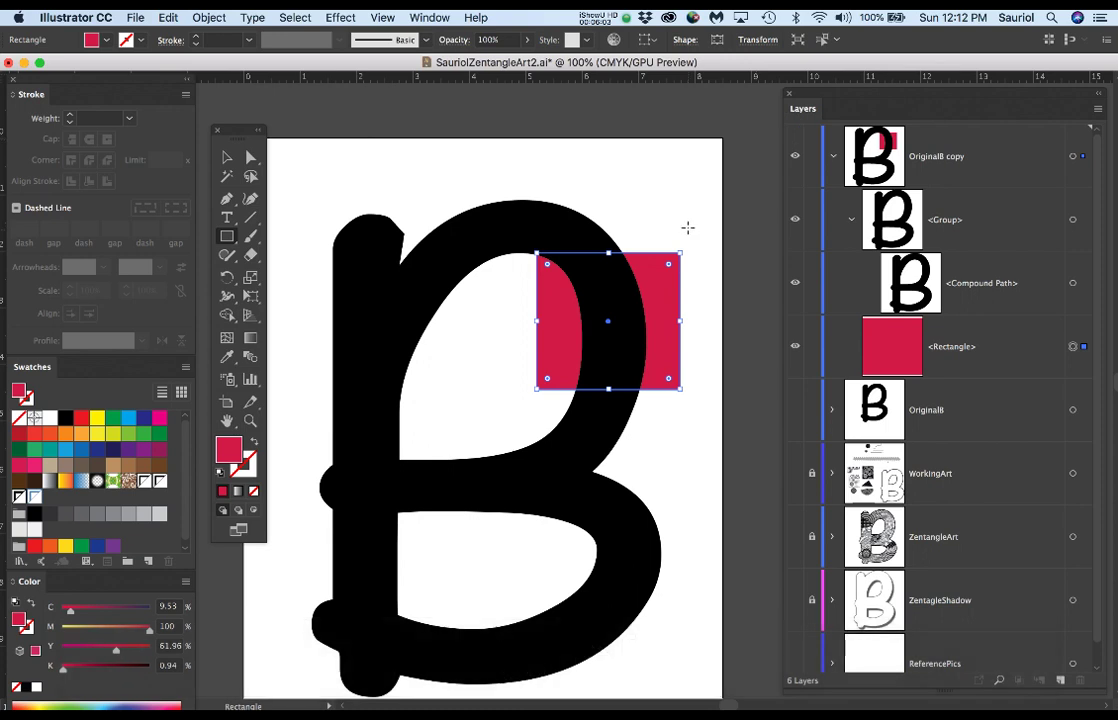
{"action": "left_click", "coordinate": [714, 324], "text": "super"}
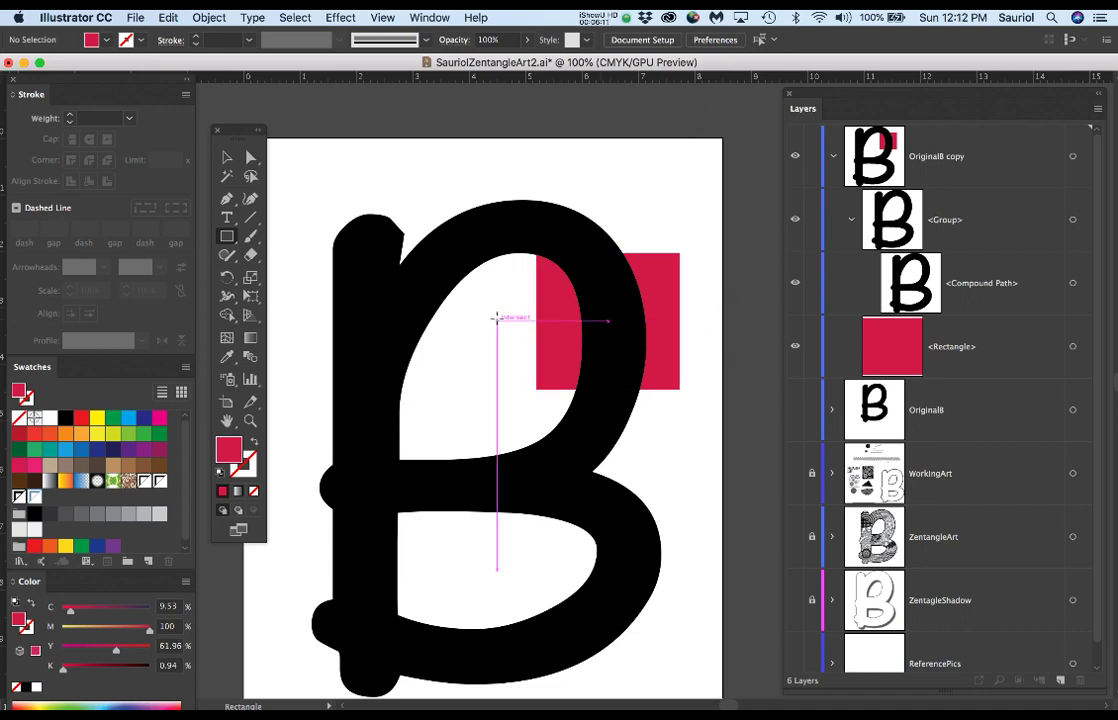
{"action": "left_click_drag", "start_coordinate": [665, 308], "coordinate": [697, 193]}
{"action": "left_click_drag", "start_coordinate": [501, 285], "coordinate": [417, 365]}
Step: Draw a circle about 1.5 in wide over the crimson rectangle, with a white fill and a 1 pt black stroke
{"action": "key", "text": "l"}
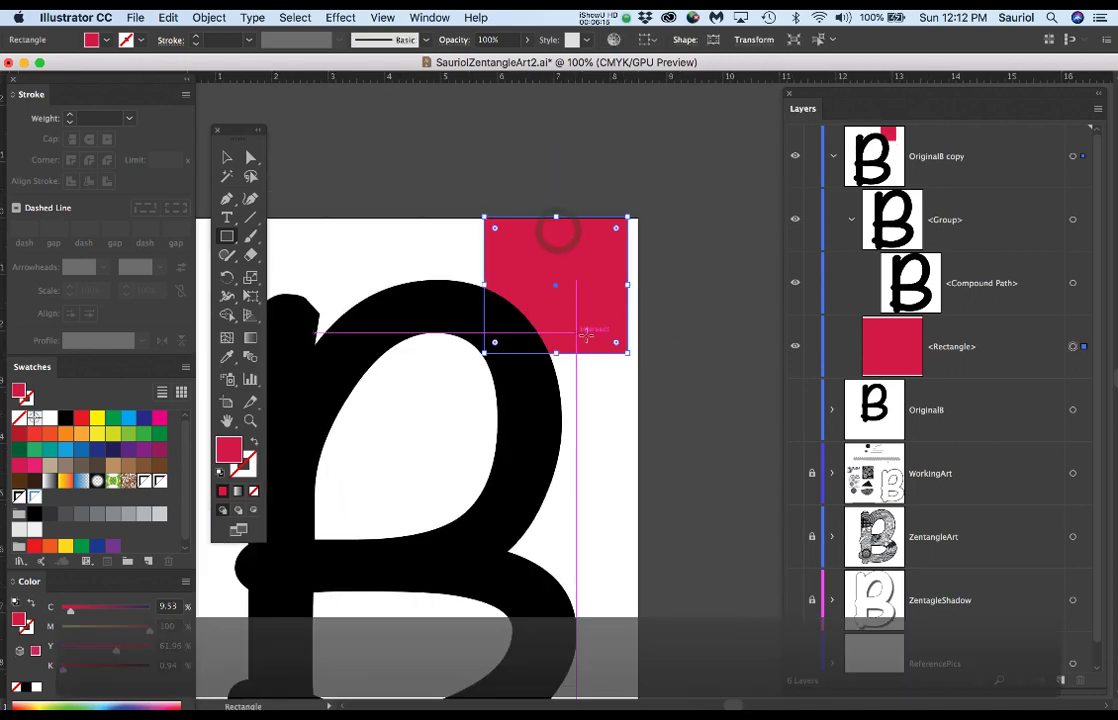
{"action": "scroll", "coordinate": [611, 333], "scroll_direction": "up", "scroll_amount": 2}
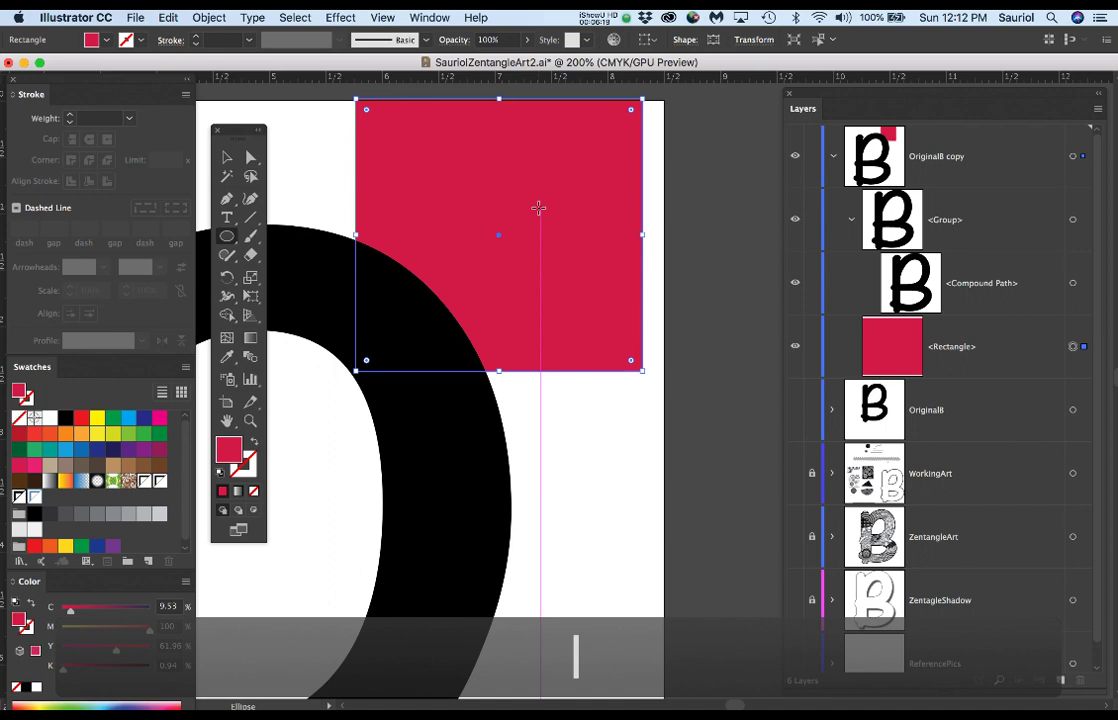
{"action": "left_click_drag", "start_coordinate": [538, 207], "coordinate": [586, 292]}
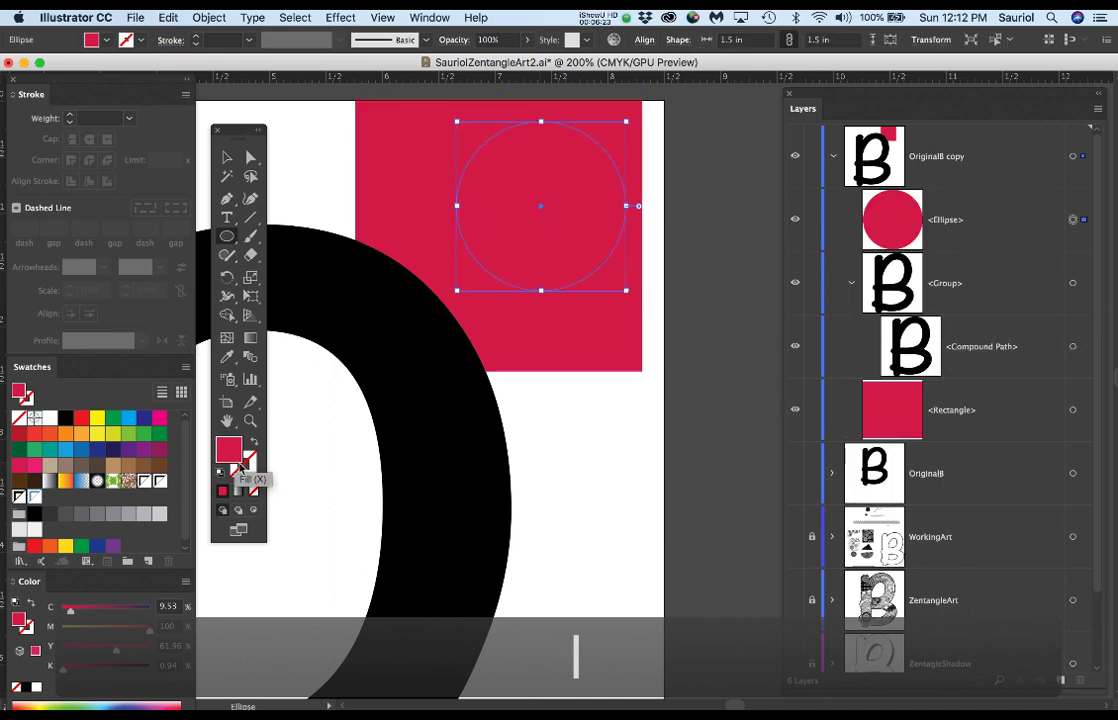
{"action": "left_click", "coordinate": [45, 418]}
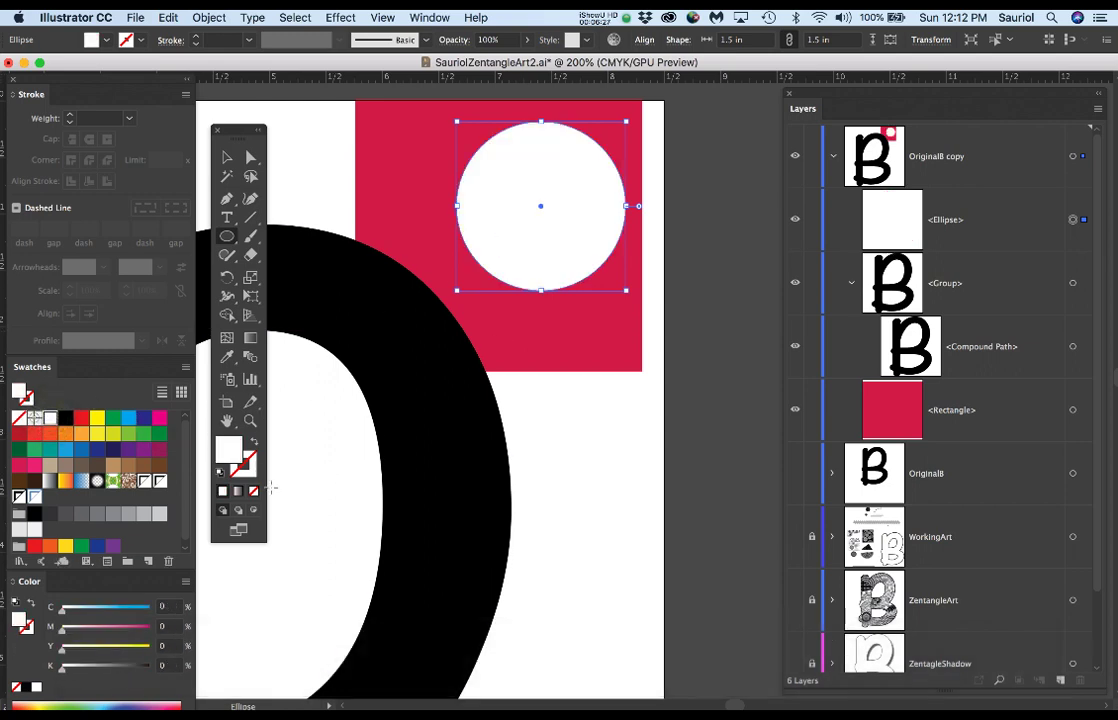
{"action": "left_click", "coordinate": [246, 466]}
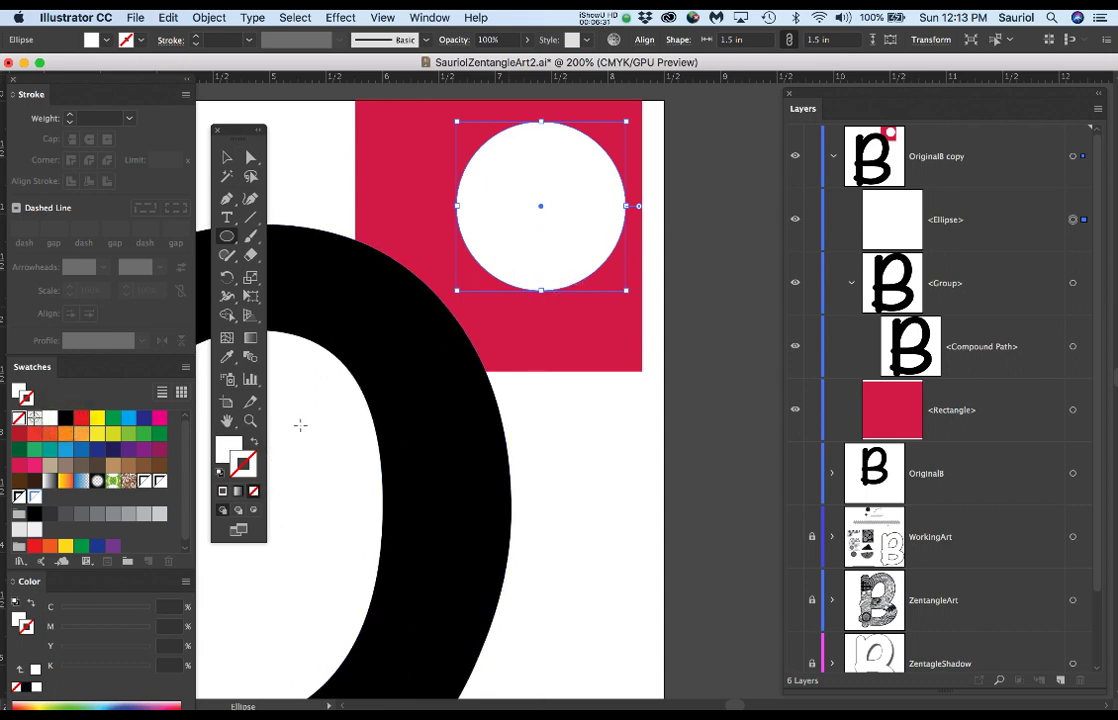
{"action": "left_click", "coordinate": [66, 418]}
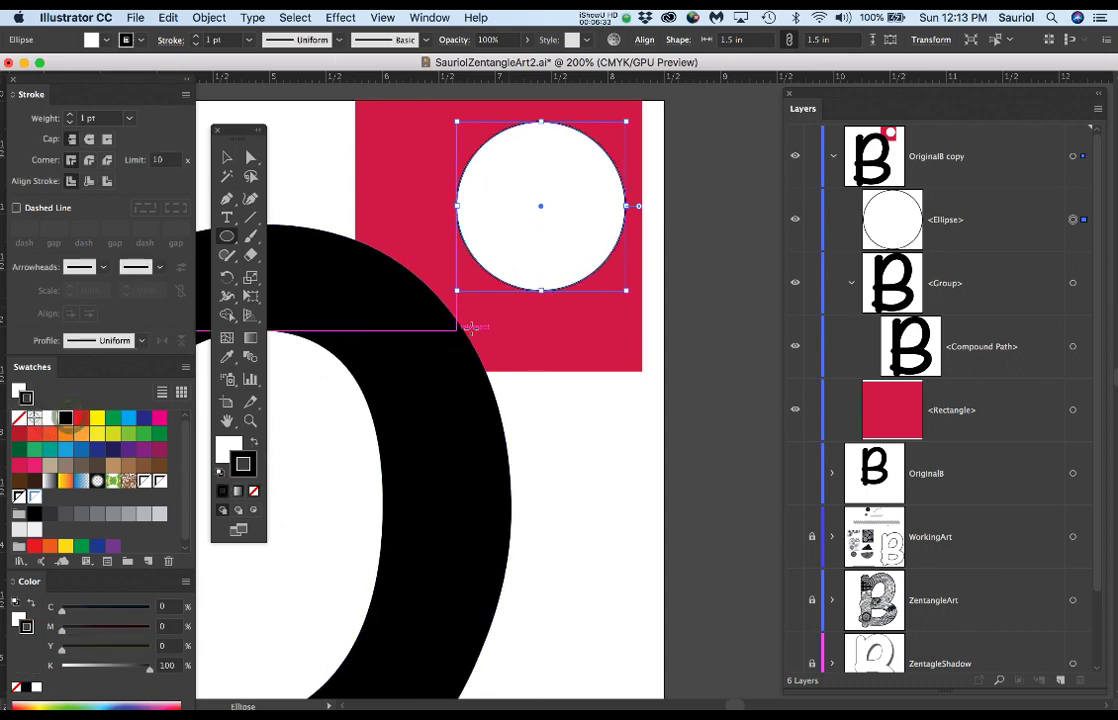
Step: Copy the white circle in place in front, shrink the copy around its centre to about 0.67 in, and fill it yellow
{"action": "scroll", "coordinate": [587, 181], "scroll_direction": "up", "scroll_amount": 1}
{"action": "left_click_drag", "start_coordinate": [603, 215], "coordinate": [615, 265]}
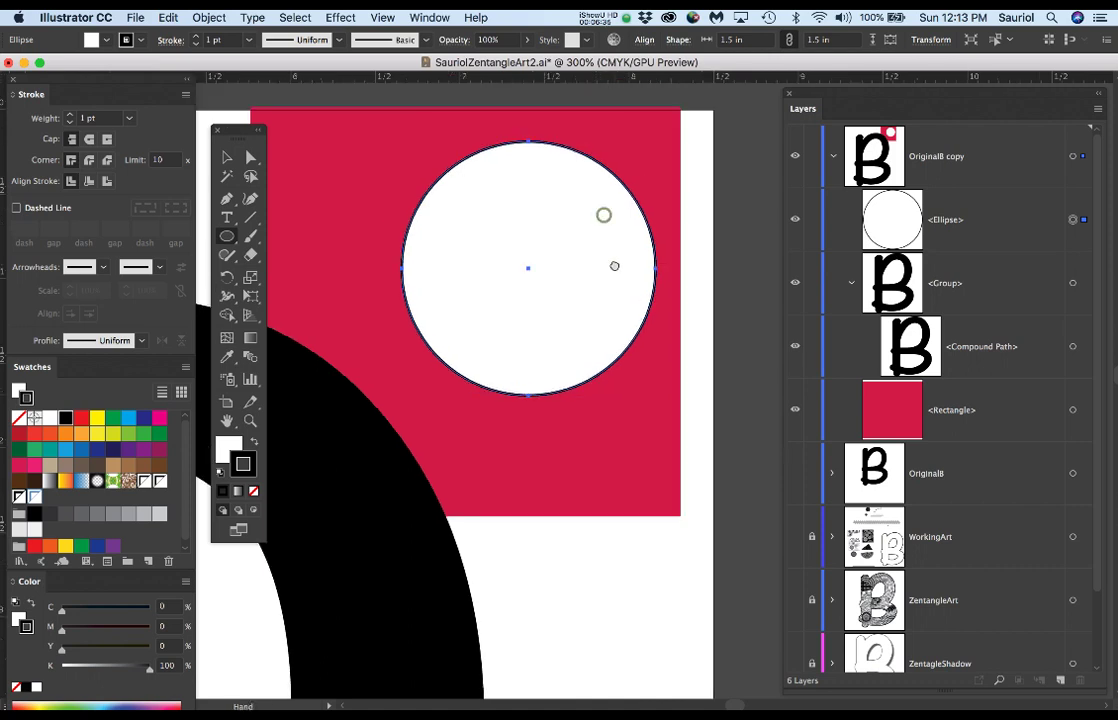
{"action": "key", "text": "super+c"}
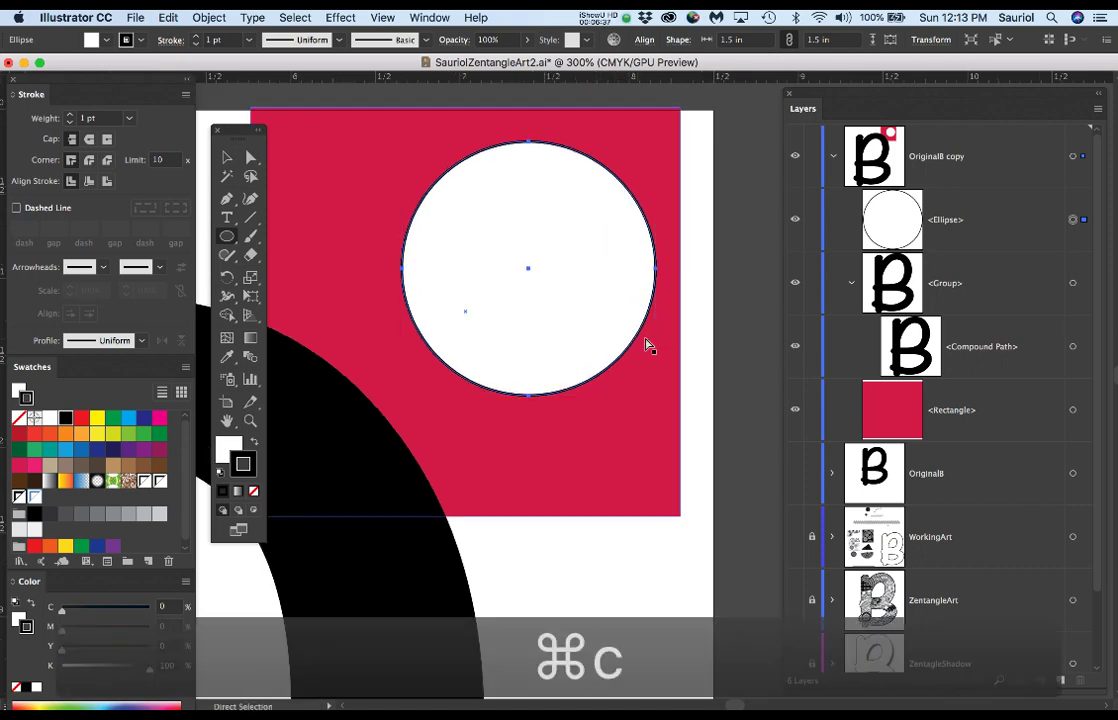
{"action": "key", "text": "super+f"}
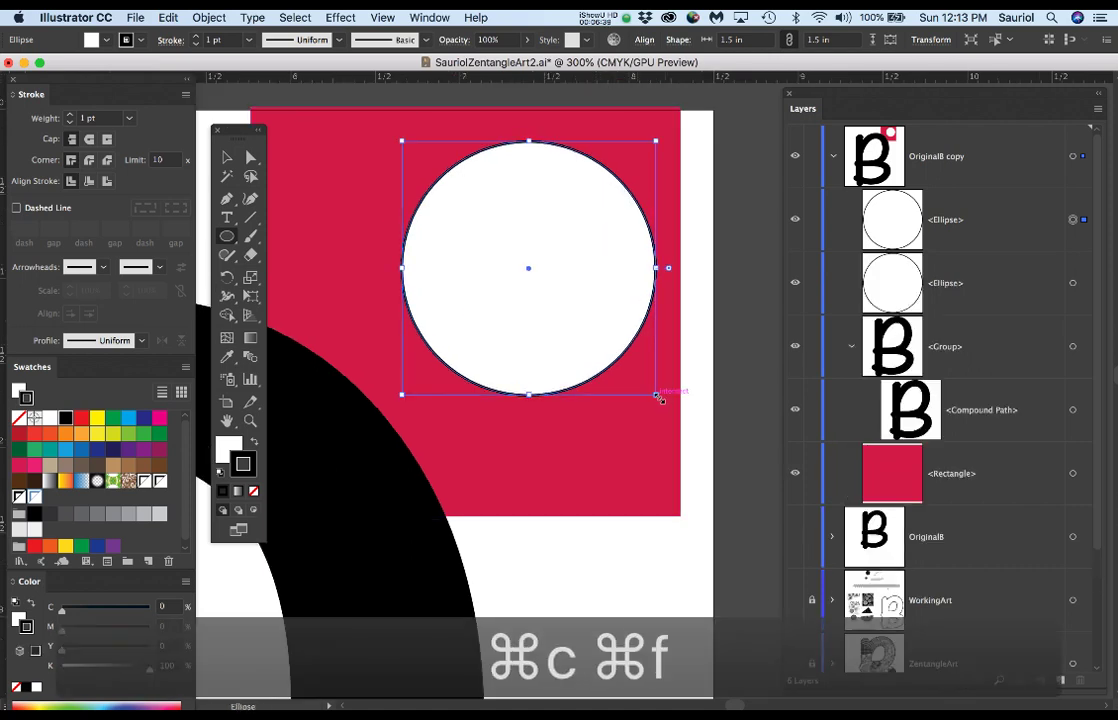
{"action": "mouse_move", "coordinate": [656, 395]}
{"action": "left_mouse_down"}
{"action": "mouse_move", "coordinate": [583, 320]}
{"action": "mouse_move", "coordinate": [586, 330]}
{"action": "left_mouse_up"}
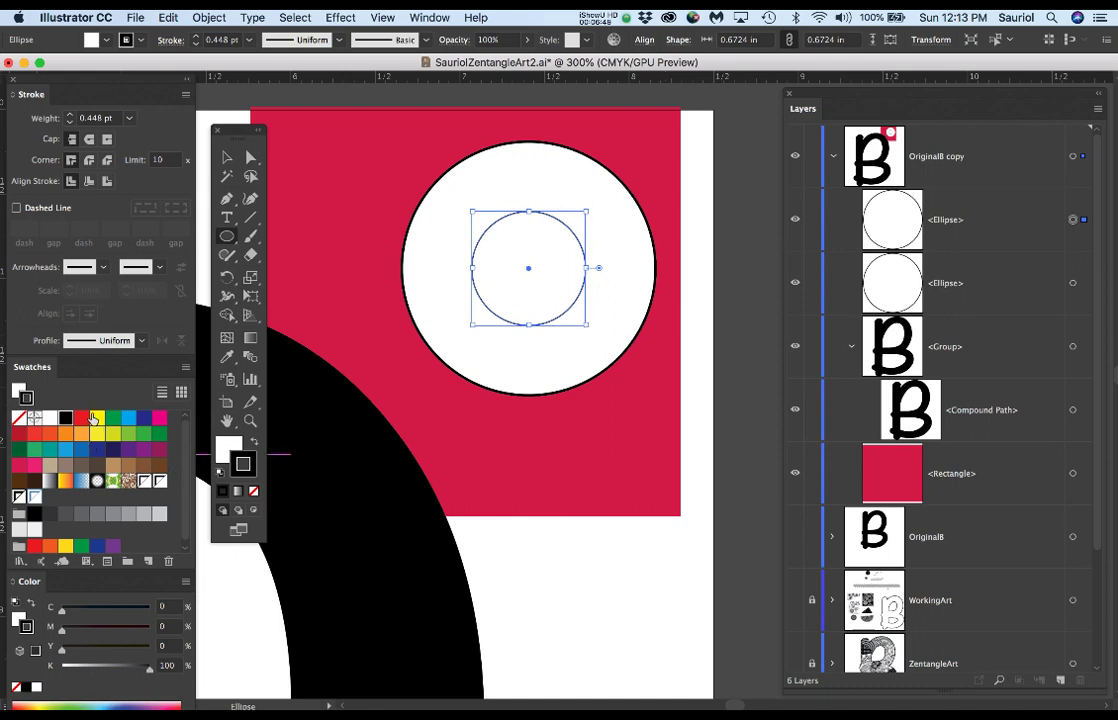
{"action": "left_click", "coordinate": [96, 418]}
{"action": "key", "text": "super+z"}
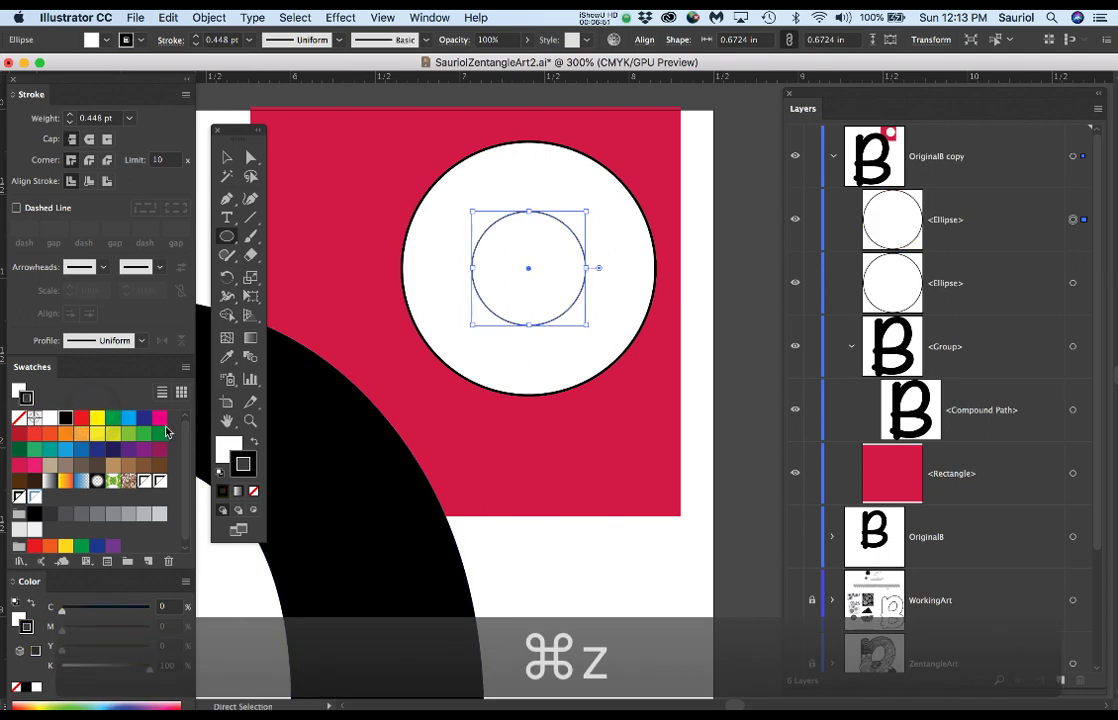
{"action": "left_click", "coordinate": [226, 450]}
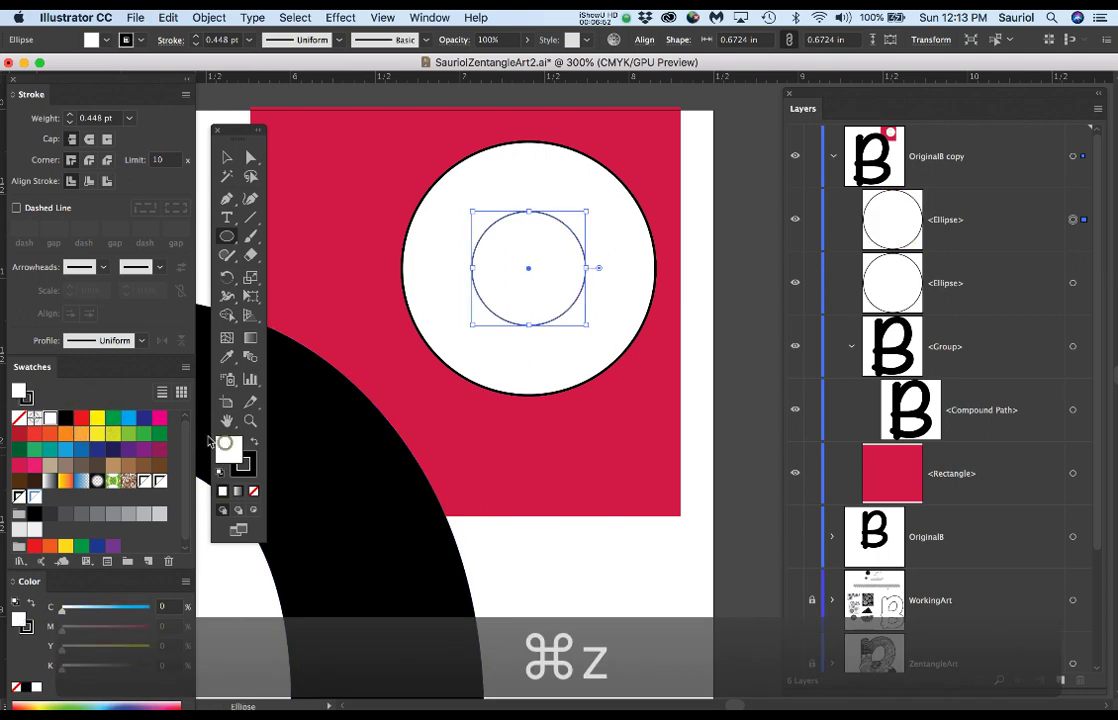
{"action": "left_click", "coordinate": [100, 418]}
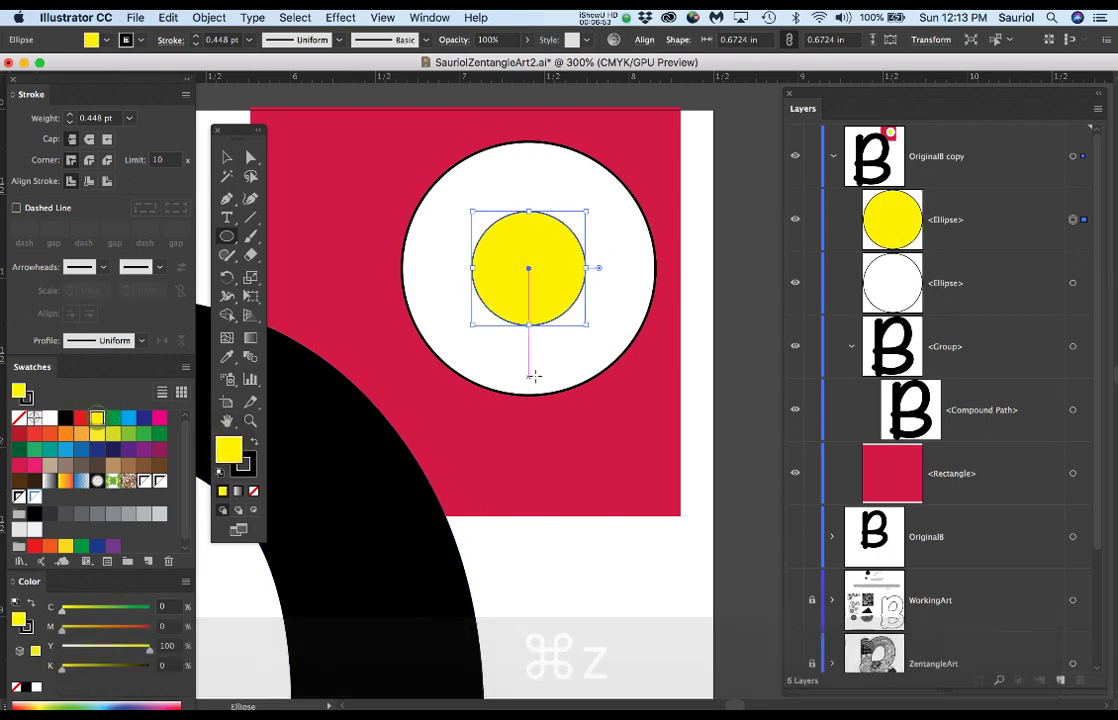
Step: Select both circles and move them together onto the crimson rectangle's lower-right corner
{"action": "left_click", "coordinate": [630, 297], "text": "shift"}
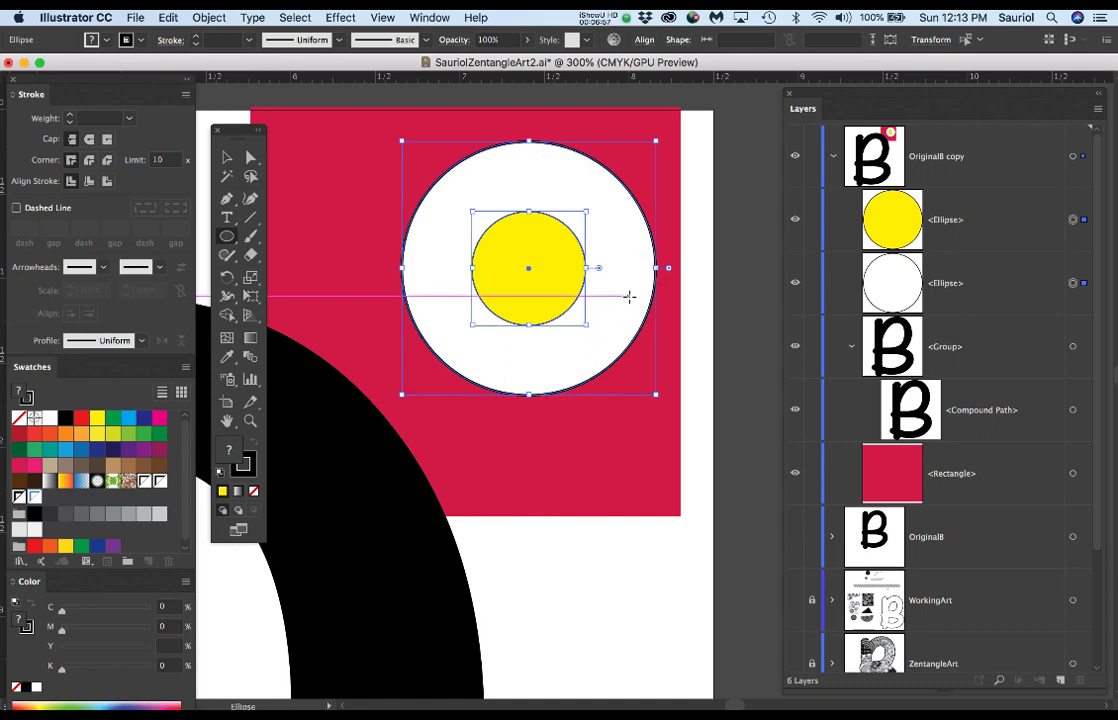
{"action": "scroll", "coordinate": [557, 409], "scroll_direction": "down", "scroll_amount": 3}
{"action": "scroll", "coordinate": [557, 409], "scroll_direction": "right", "scroll_amount": 3}
{"action": "key", "text": "e"}
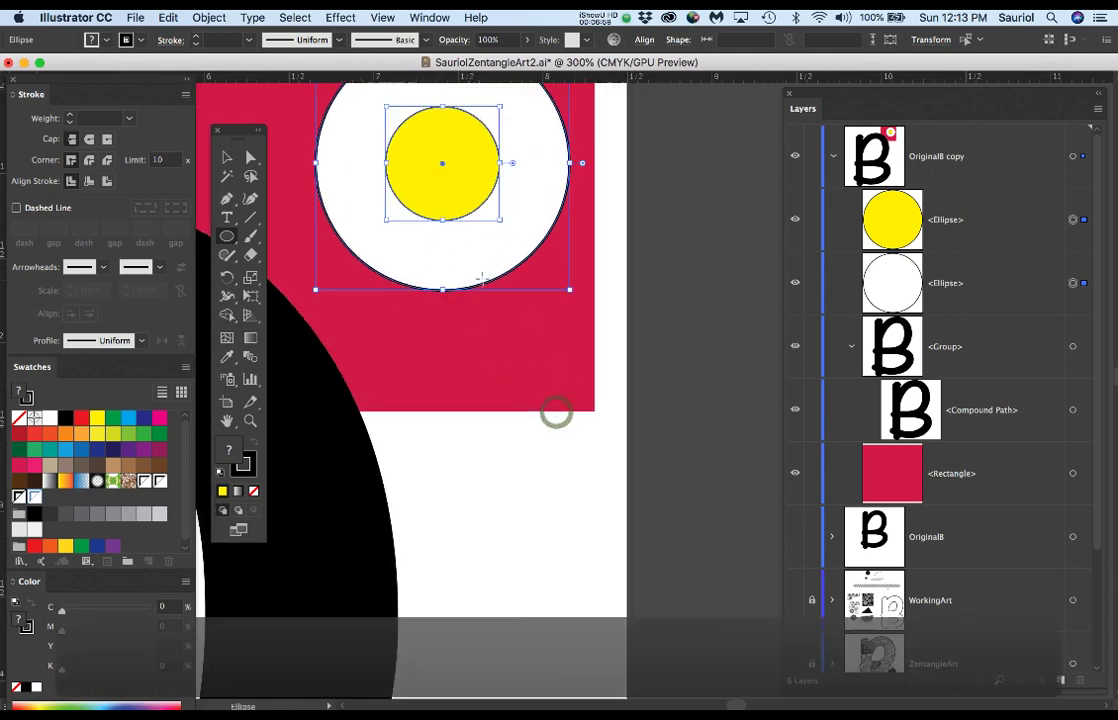
{"action": "left_click_drag", "start_coordinate": [500, 253], "coordinate": [604, 440]}
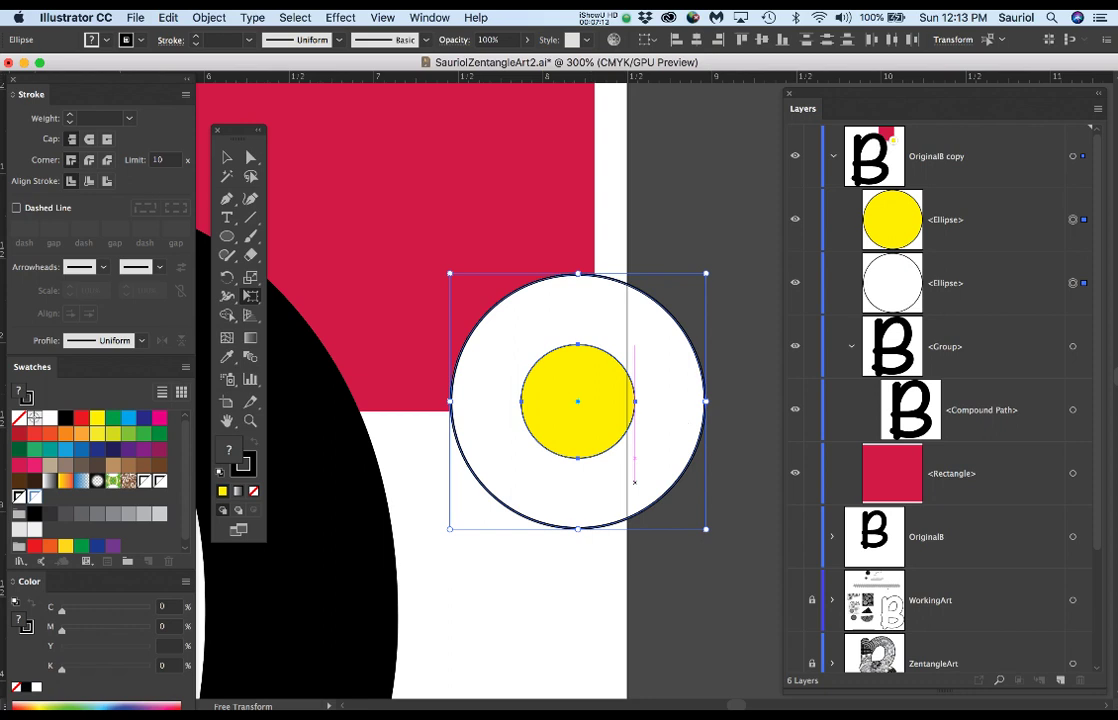
Step: Cut the yellow circle out of the white one with Pathfinder's Minus Front, and undo the cut
{"action": "left_click_drag", "start_coordinate": [1117, 590], "coordinate": [1117, 560]}
{"action": "left_click_drag", "start_coordinate": [1117, 250], "coordinate": [767, 119]}
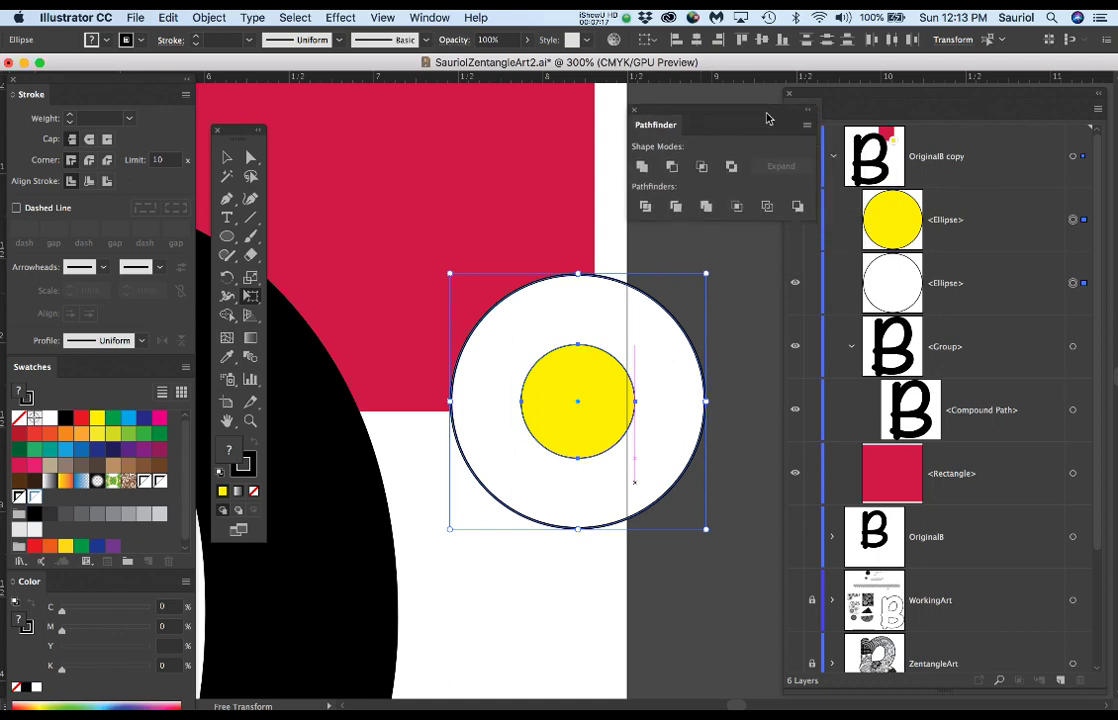
{"action": "left_click", "coordinate": [670, 168]}
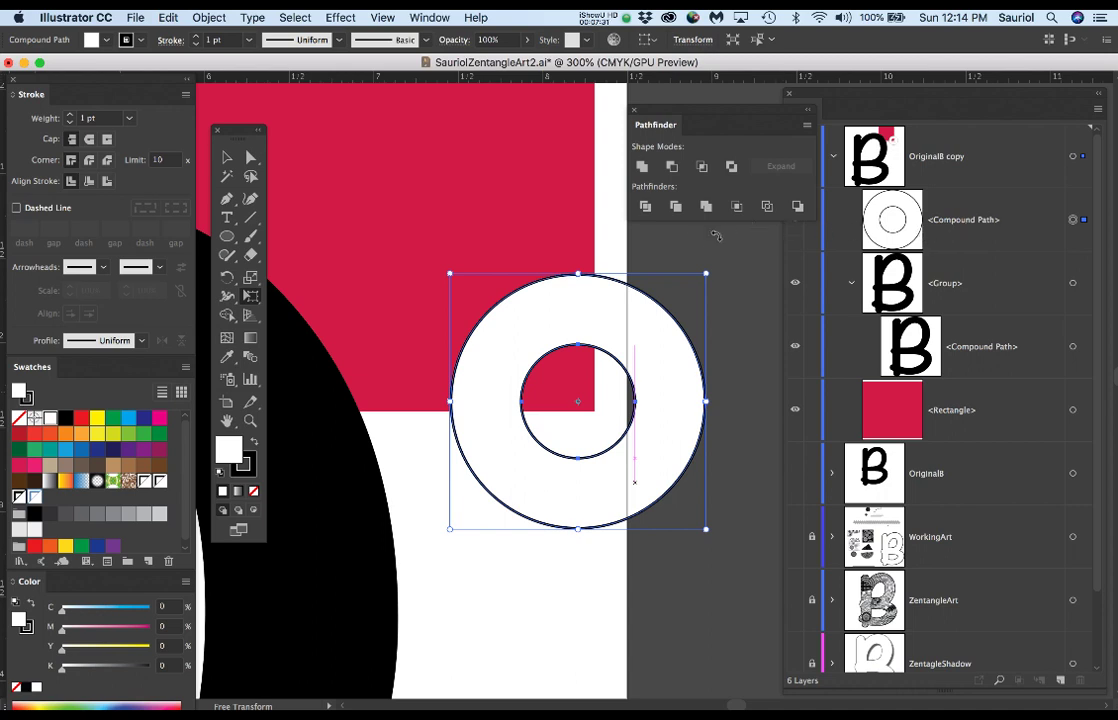
{"action": "key", "text": "super+z"}
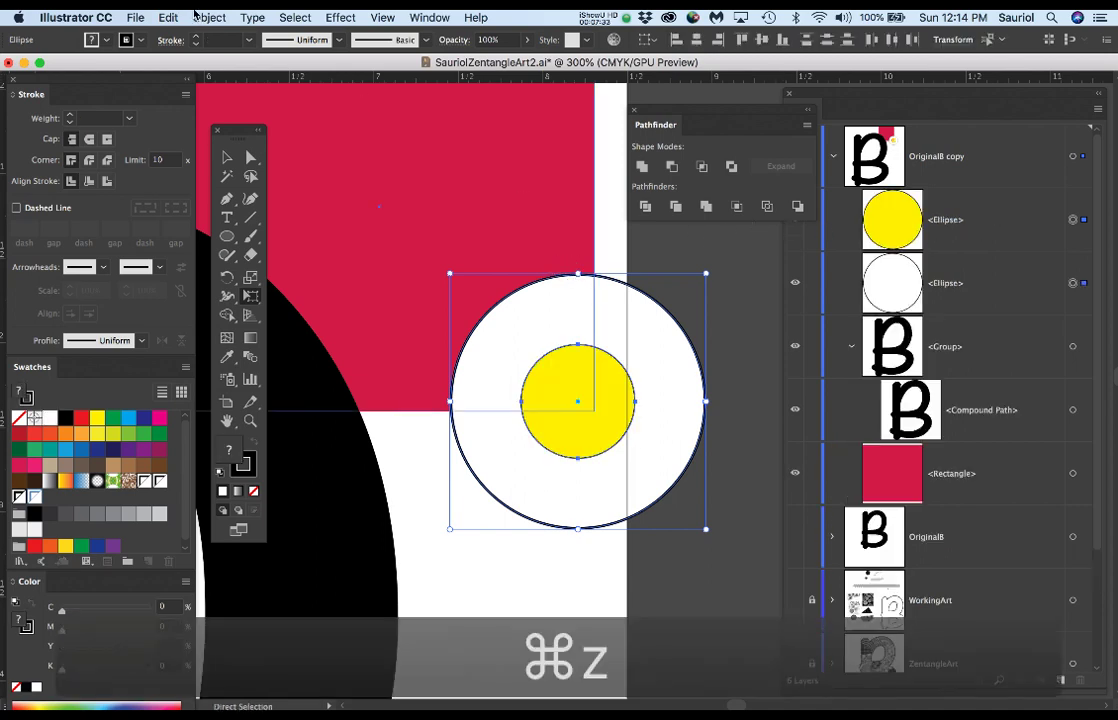
Step: Make a compound path from the white and yellow circles so that the inner circle becomes a hole
{"action": "left_click", "coordinate": [200, 16]}
{"action": "mouse_move", "coordinate": [330, 524]}
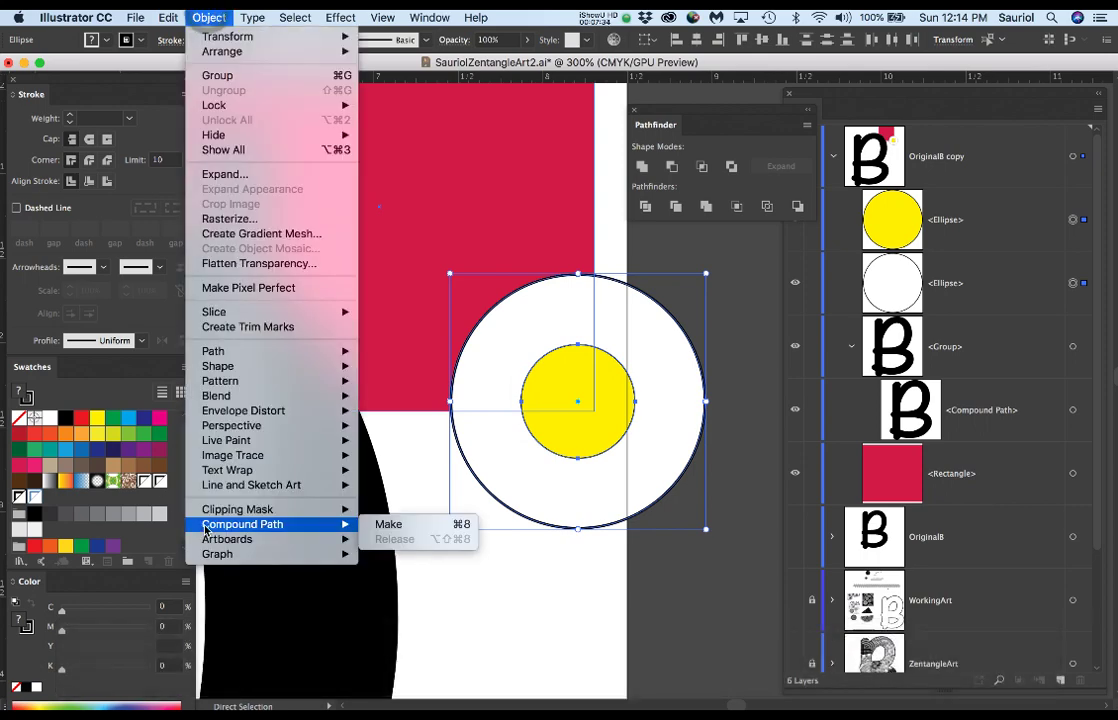
{"action": "left_click", "coordinate": [389, 525]}
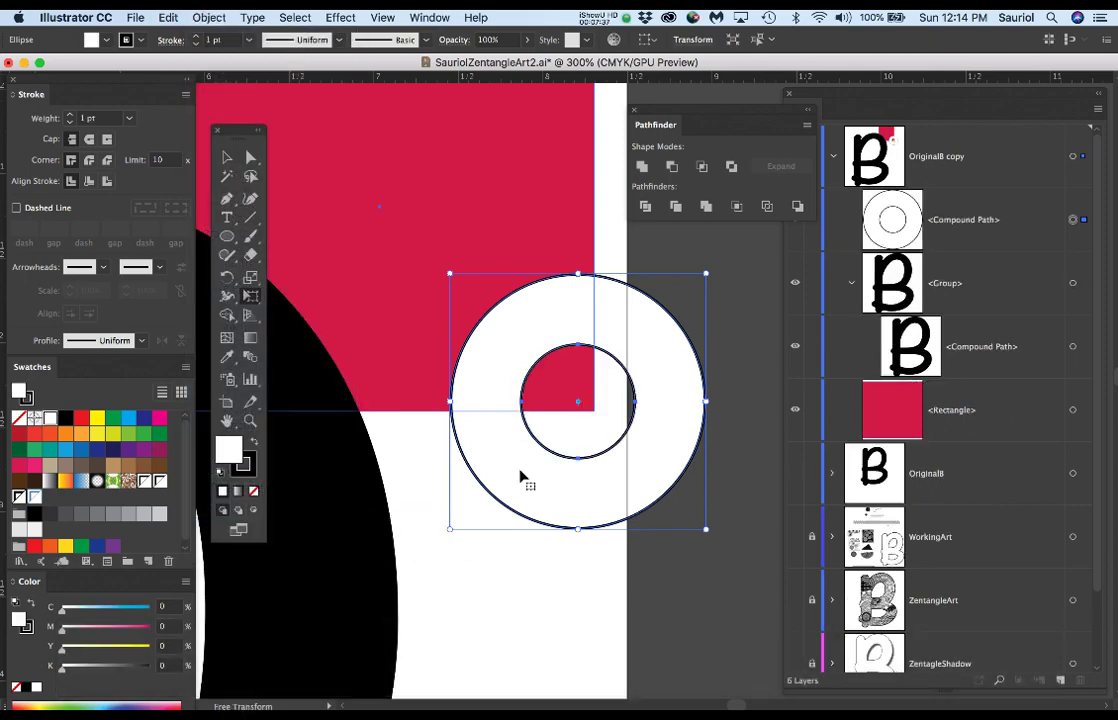
{"action": "key", "text": "e"}
{"action": "scroll", "coordinate": [565, 405], "scroll_direction": "down", "scroll_amount": 4}
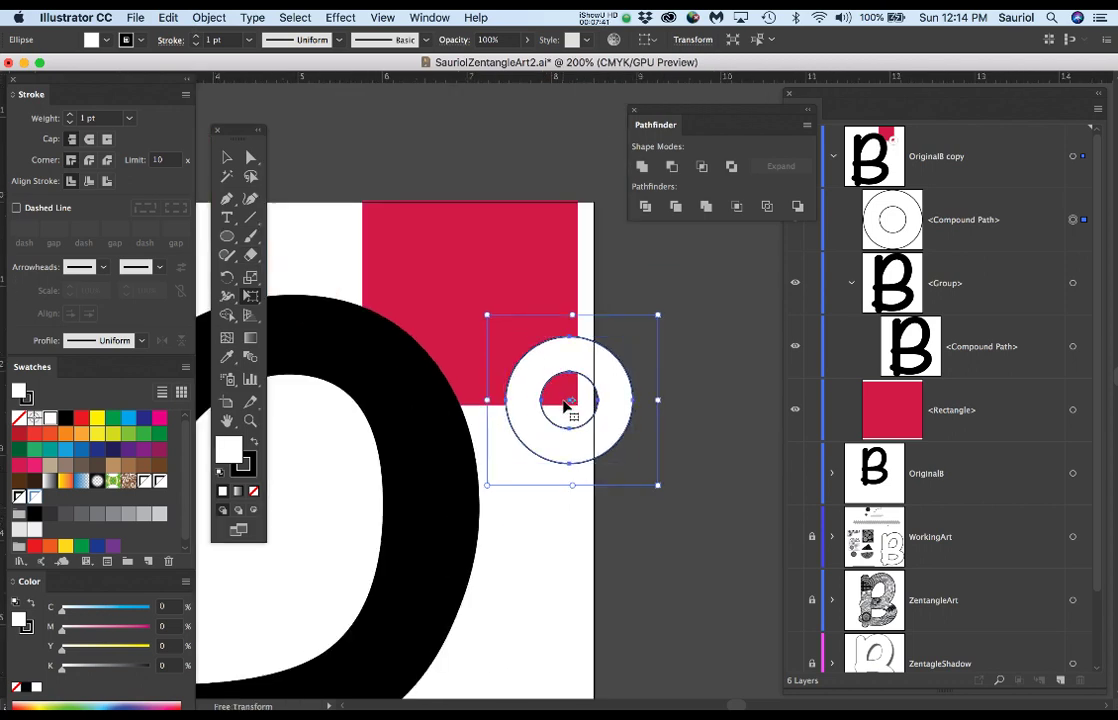
{"action": "left_click_drag", "start_coordinate": [605, 417], "coordinate": [687, 340]}
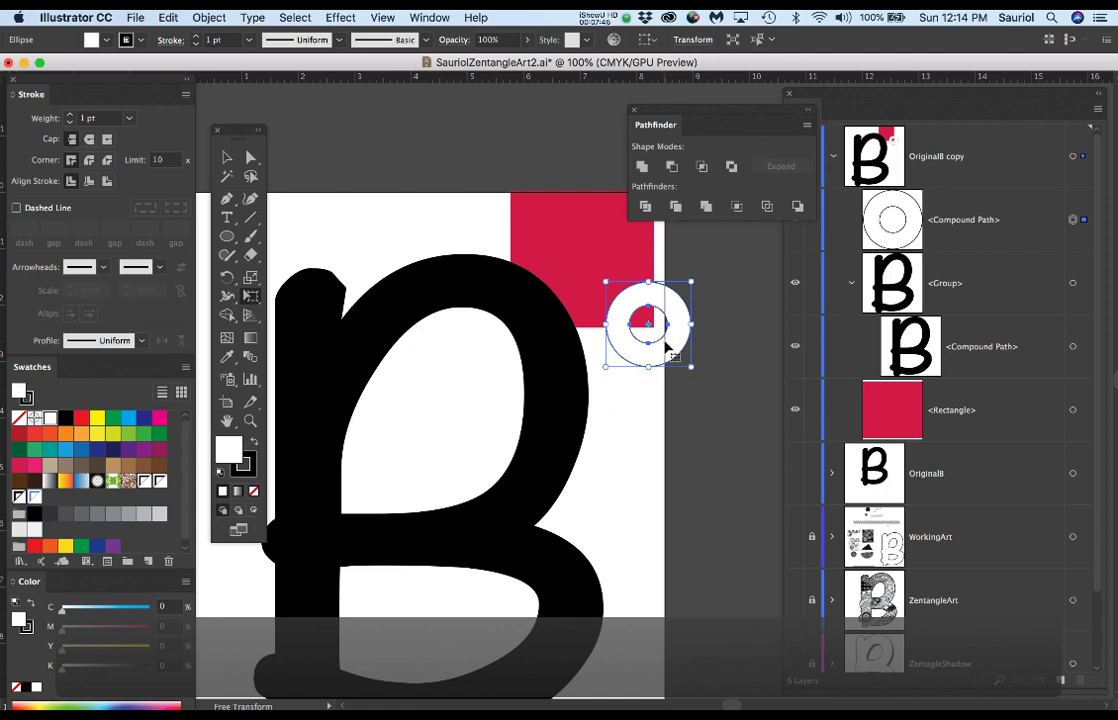
Step: Delete the ring-shaped compound path and the crimson rectangle from the OriginalB copy layer
{"action": "key", "text": "Delete"}
{"action": "left_click", "coordinate": [962, 350]}
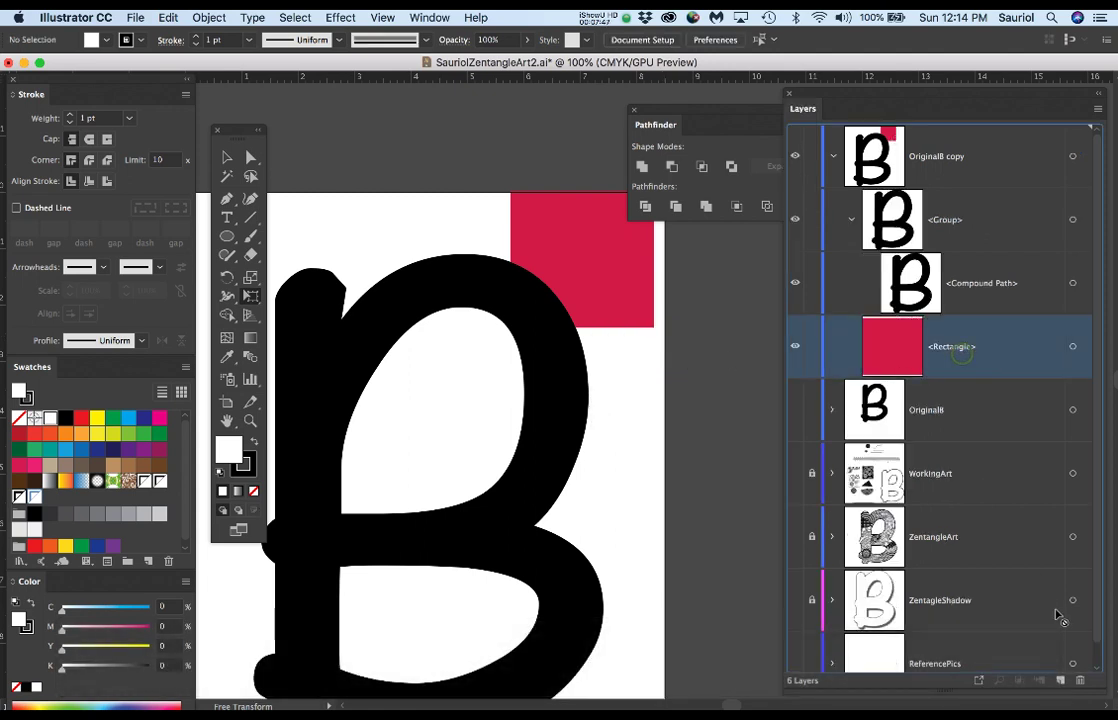
{"action": "left_click_drag", "start_coordinate": [1058, 617], "coordinate": [1077, 688]}
{"action": "left_click", "coordinate": [1080, 682]}
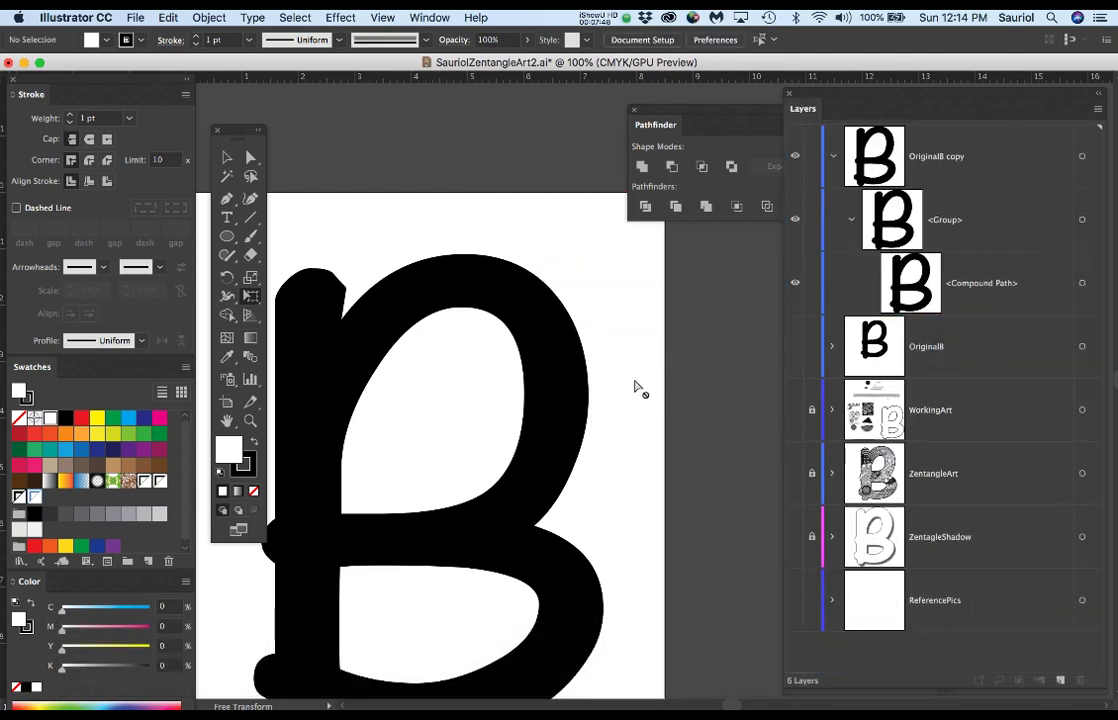
Step: Select the outlined letter B on the artboard
{"action": "key", "text": "super+minus"}
{"action": "left_click", "coordinate": [578, 322]}
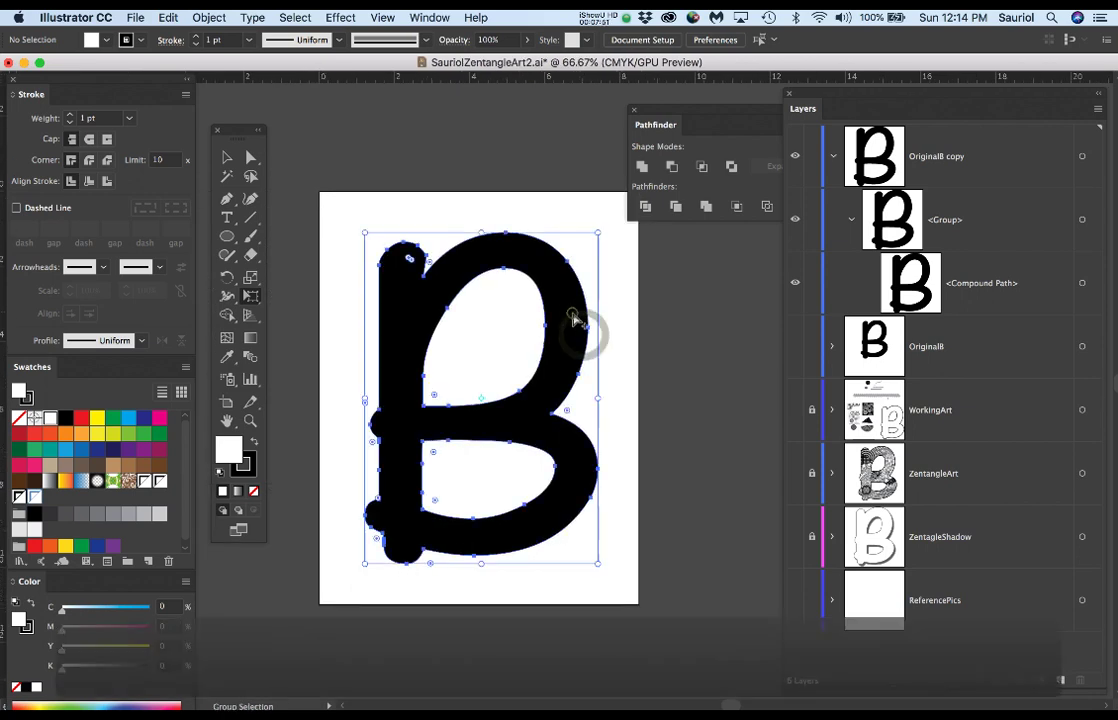
{"action": "key", "text": "super+equal"}
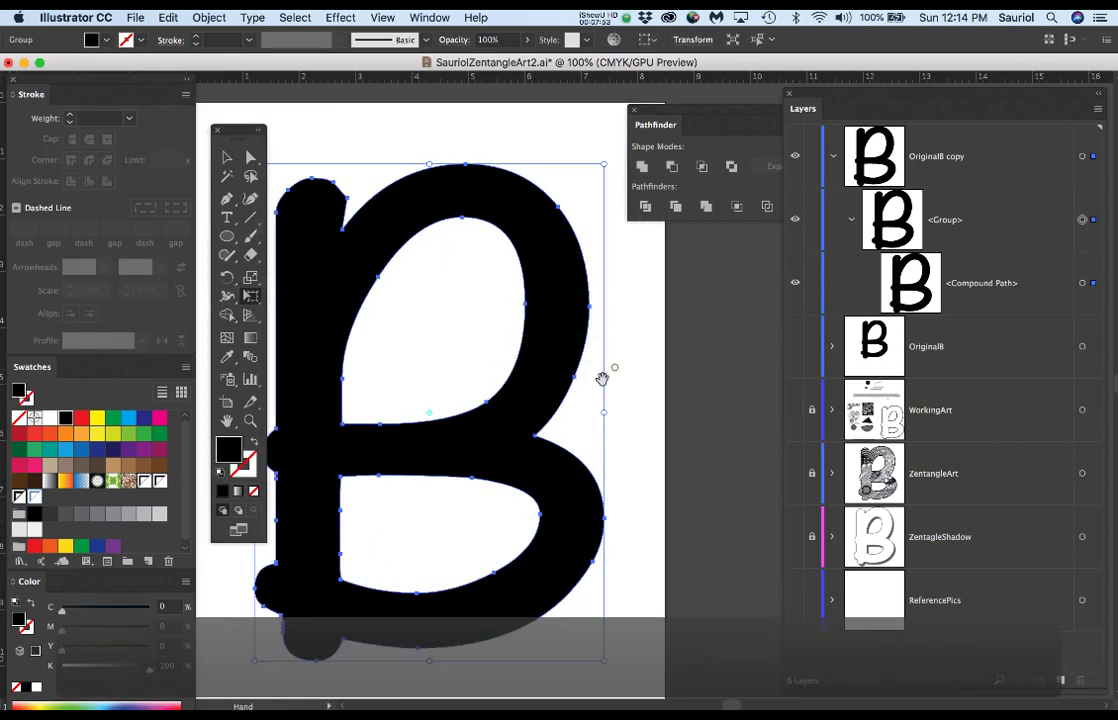
{"action": "left_click_drag", "start_coordinate": [602, 379], "coordinate": [654, 331]}
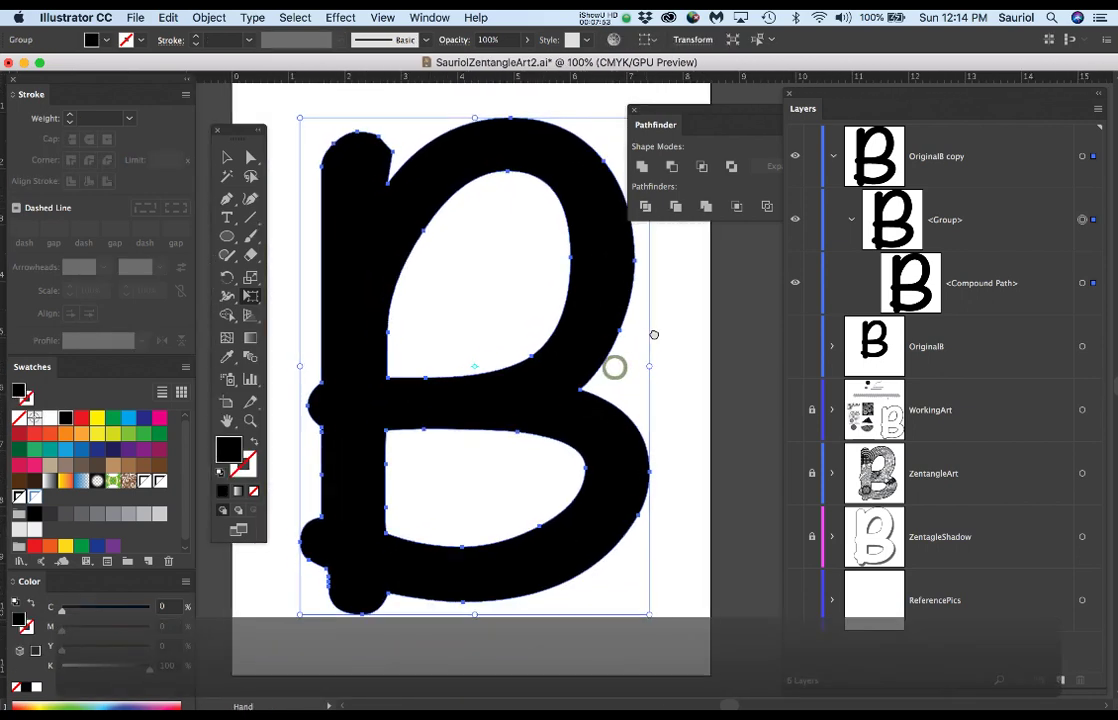
Step: Close the Pathfinder panel and swap the letter B's fill and stroke to leave an unfilled 1 pt black outline, deselecting it
{"action": "left_click", "coordinate": [680, 113]}
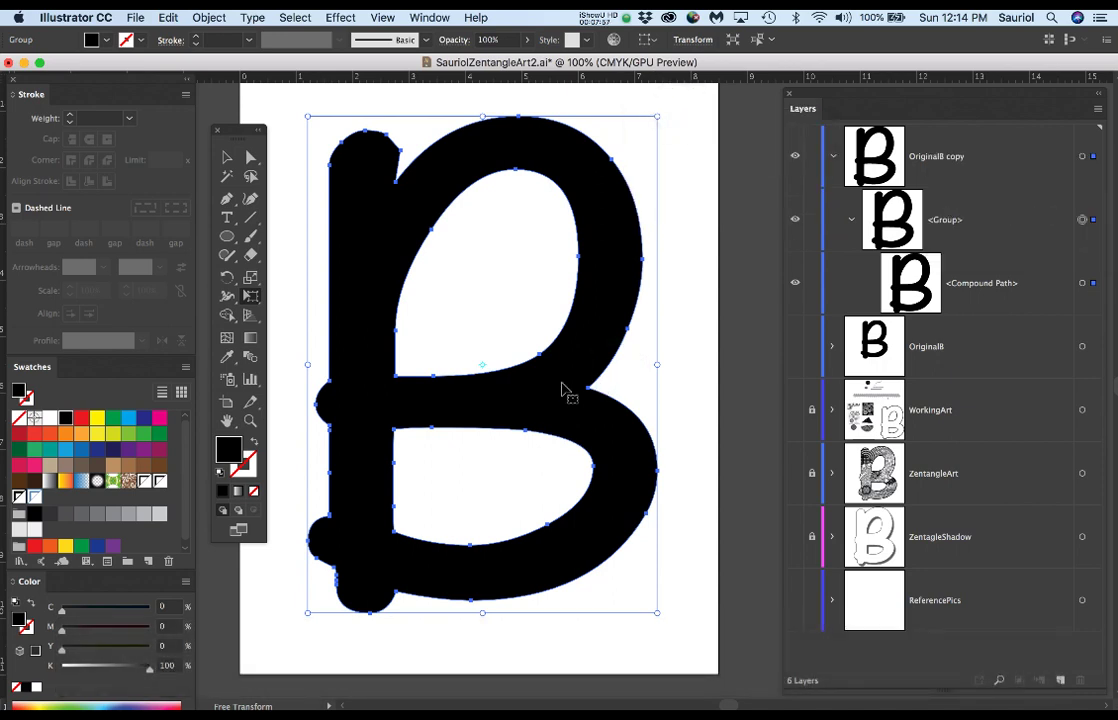
{"action": "left_click", "coordinate": [253, 441]}
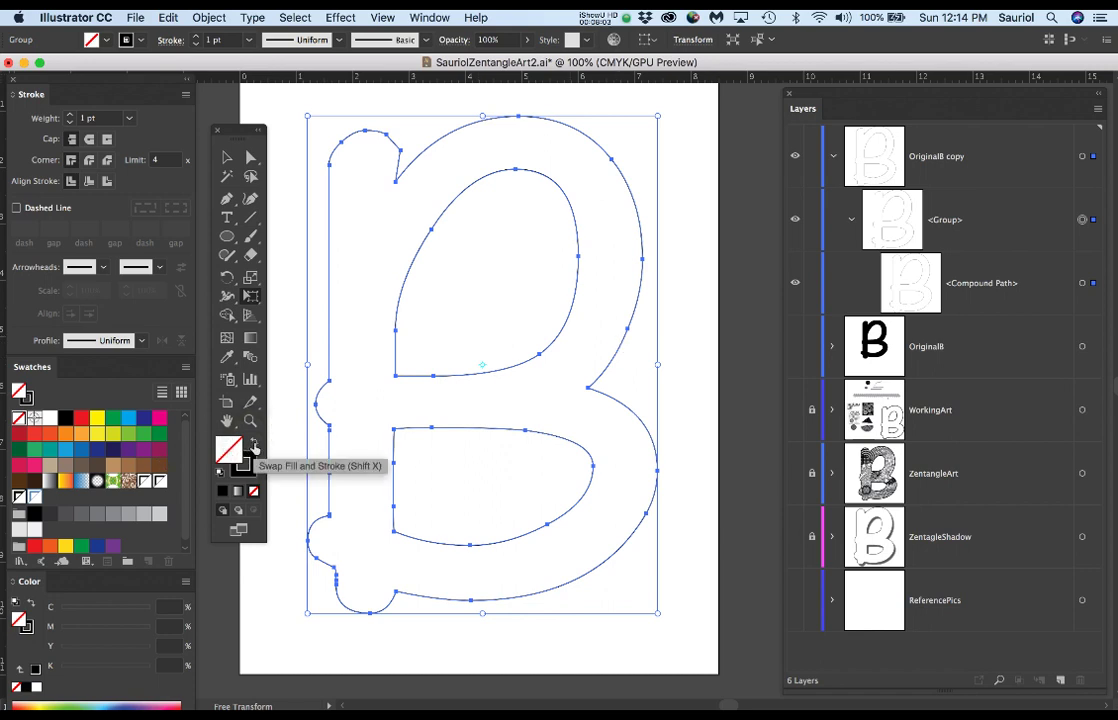
{"action": "left_click", "coordinate": [703, 281]}
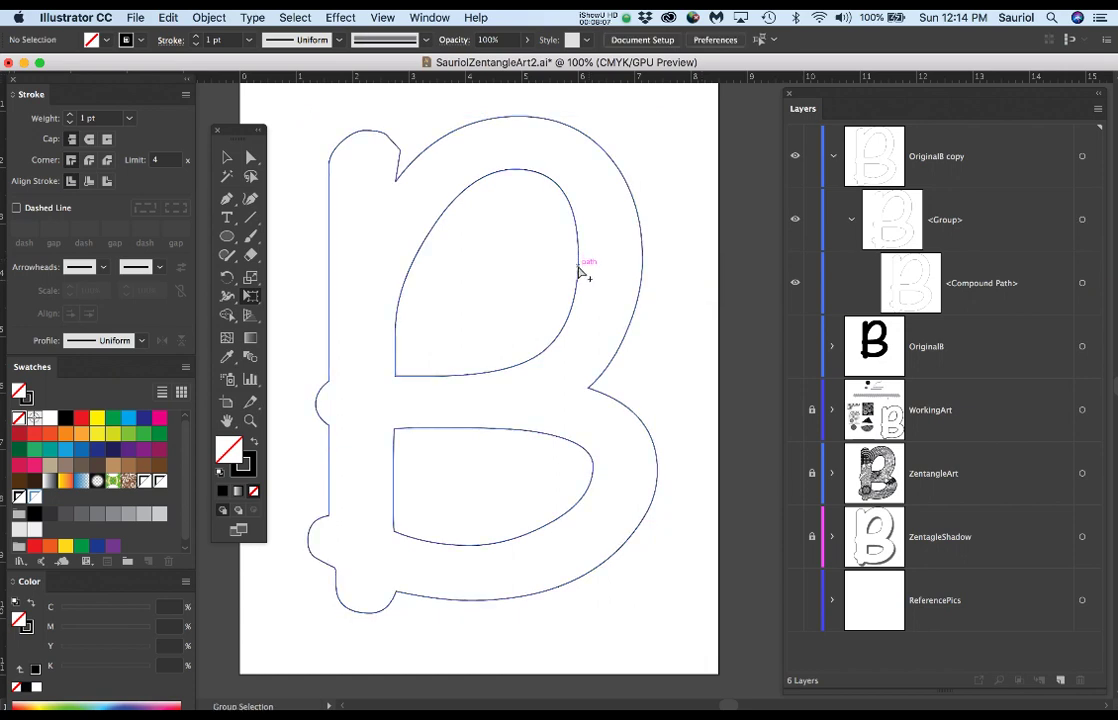
Step: Scale the upper inner shape of the letter B uniformly to 60%, and undo the scaling
{"action": "left_click", "coordinate": [578, 263]}
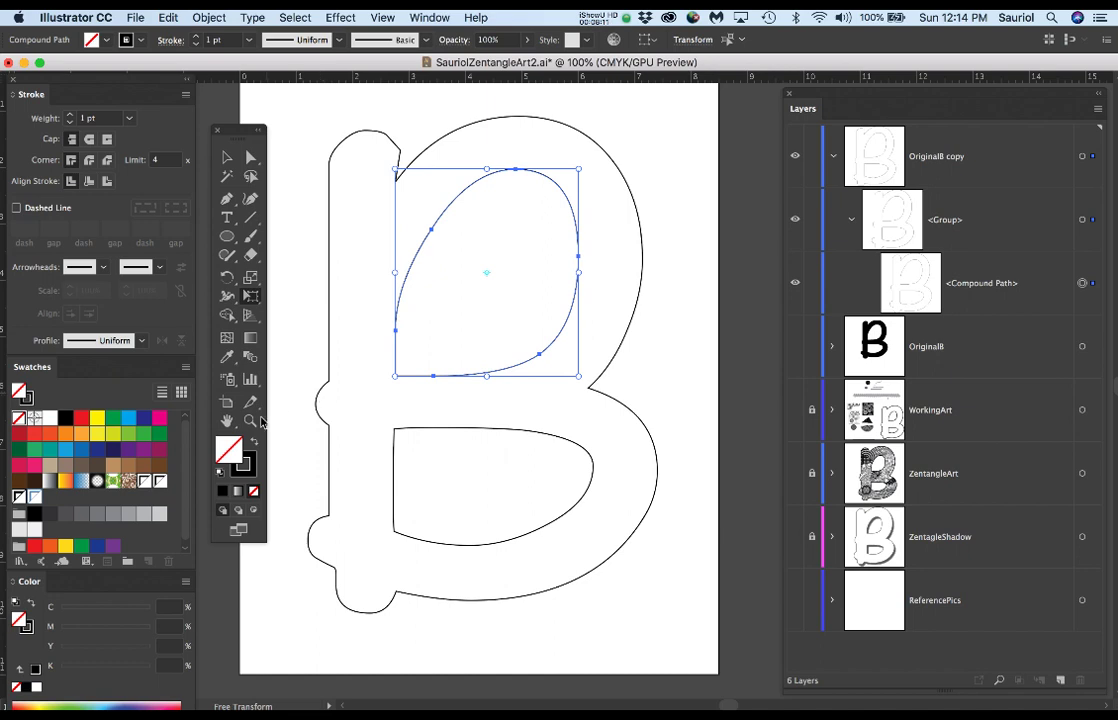
{"action": "key", "text": "s"}
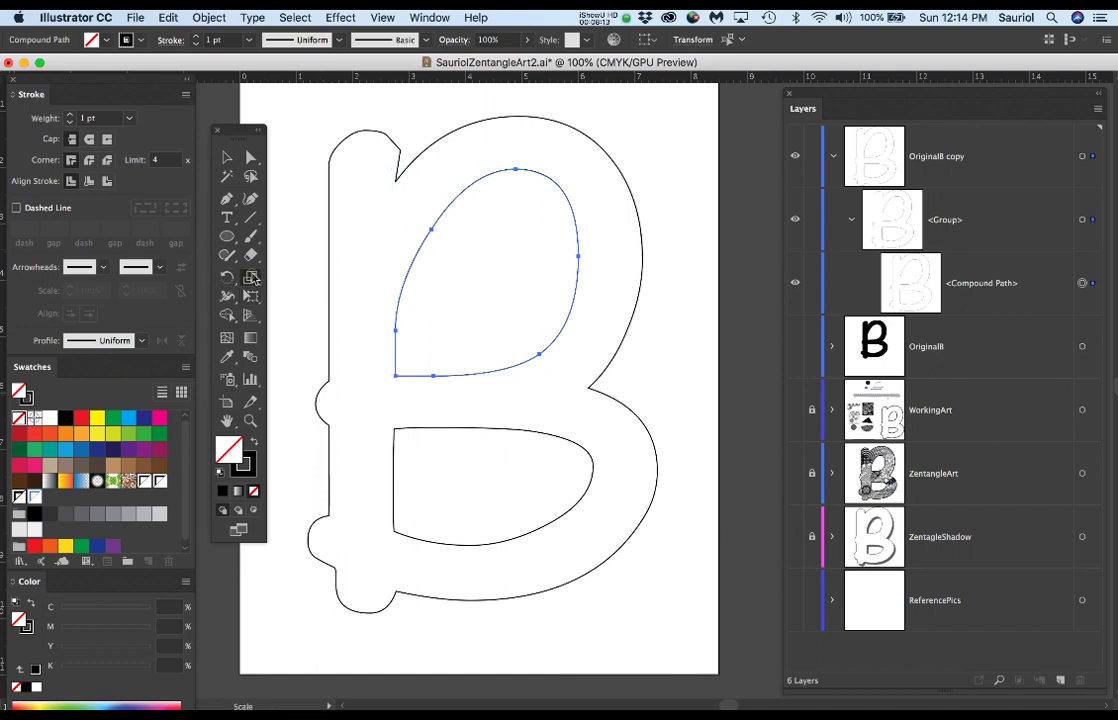
{"action": "key", "text": "Return"}
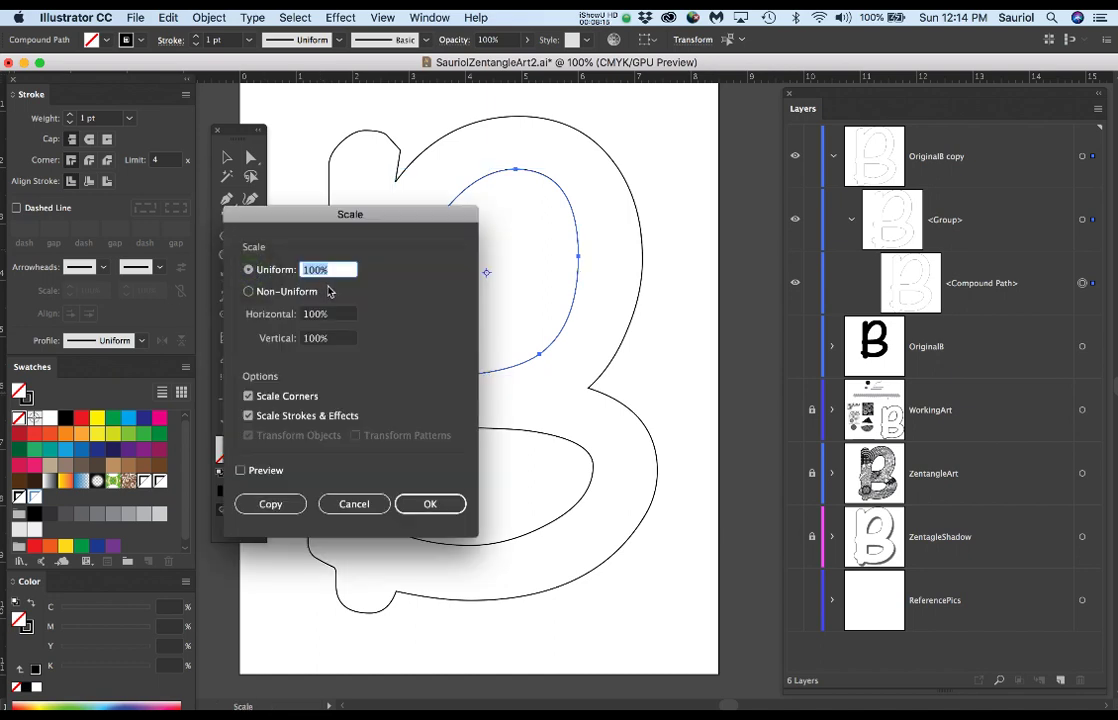
{"action": "type", "text": "60"}
{"action": "key", "text": "Return"}
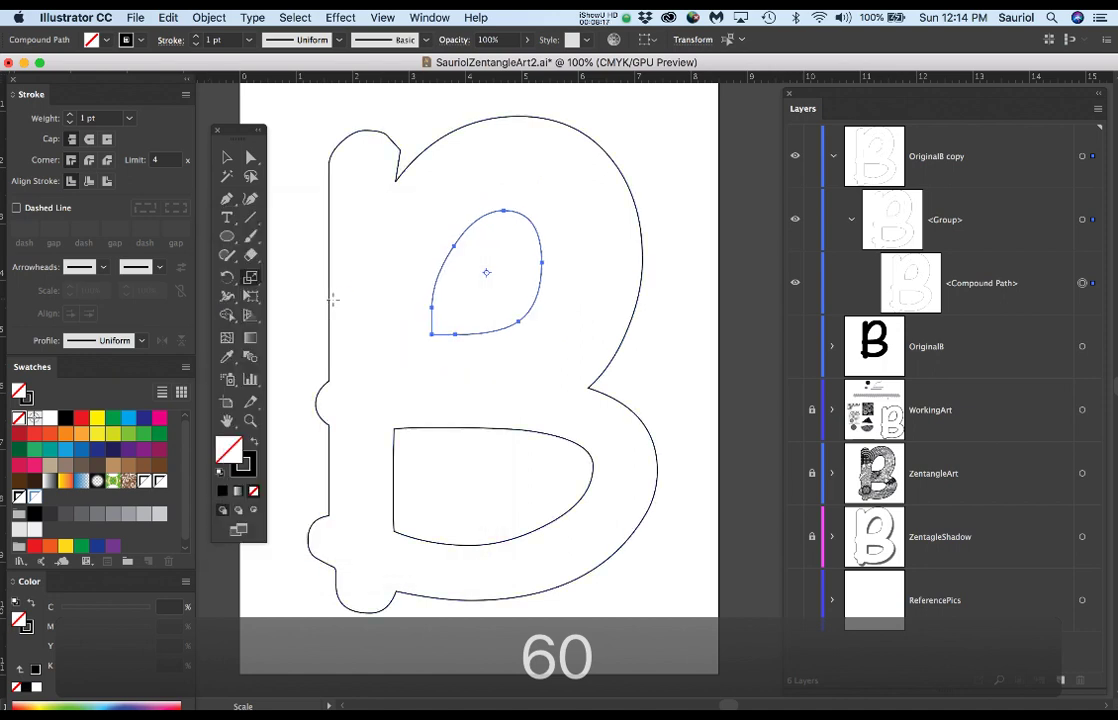
{"action": "key", "text": "super+z"}
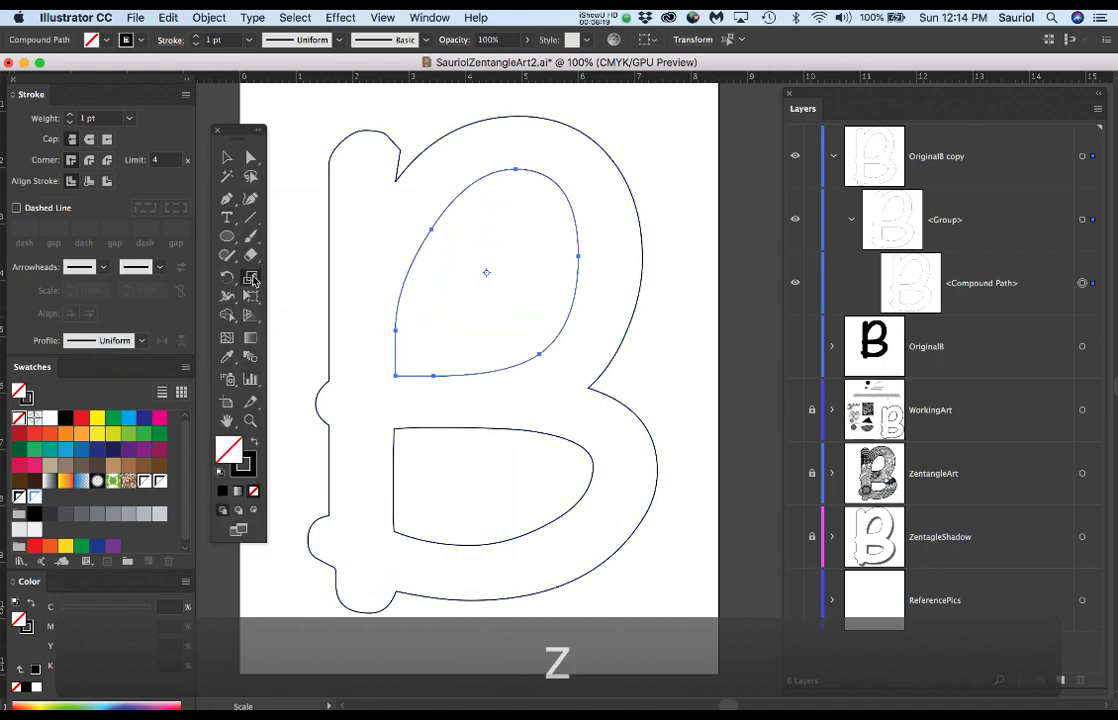
Step: Scale the upper inner shape of the letter B uniformly to 80%
{"action": "double_click", "coordinate": [253, 280]}
{"action": "type", "text": "80"}
{"action": "key", "text": "Return"}
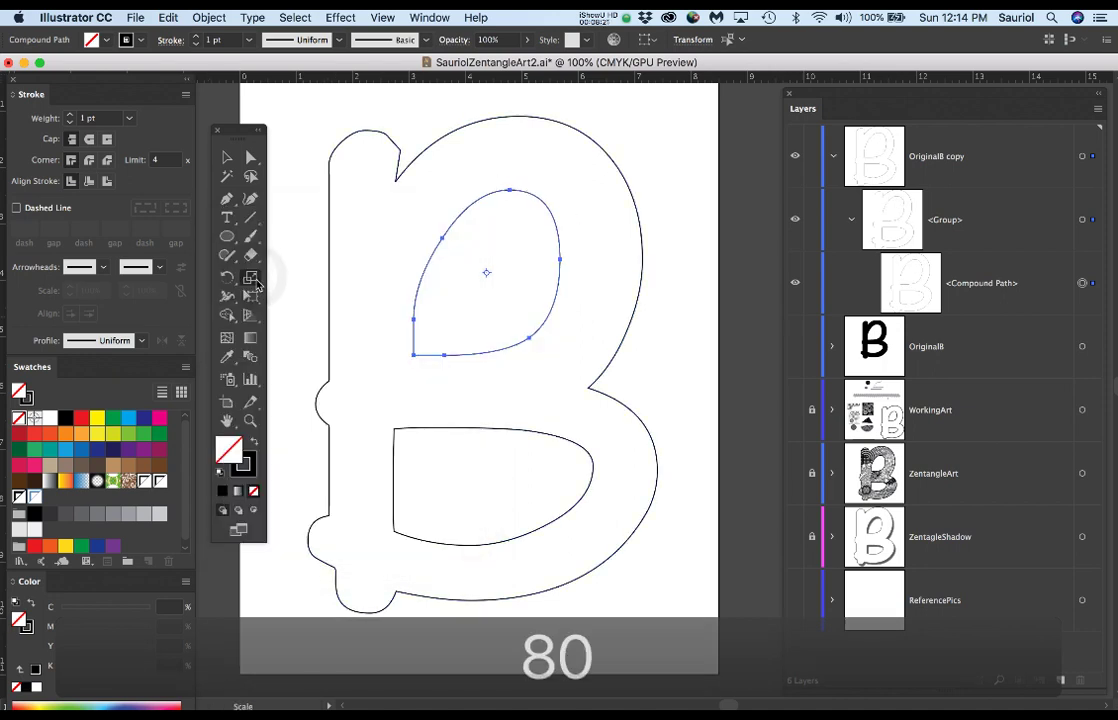
Step: Try to select only the lower inner shape of the letter B
{"action": "left_click", "coordinate": [487, 547], "text": "alt+super"}
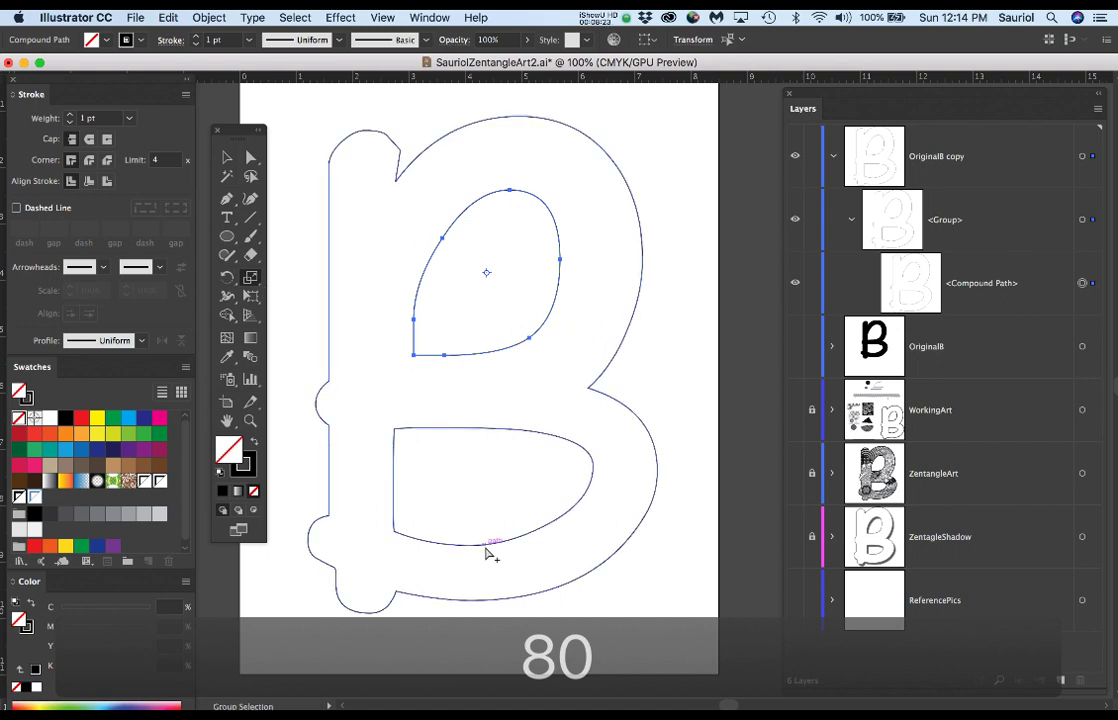
{"action": "left_click", "coordinate": [334, 239], "text": "alt+shift+super"}
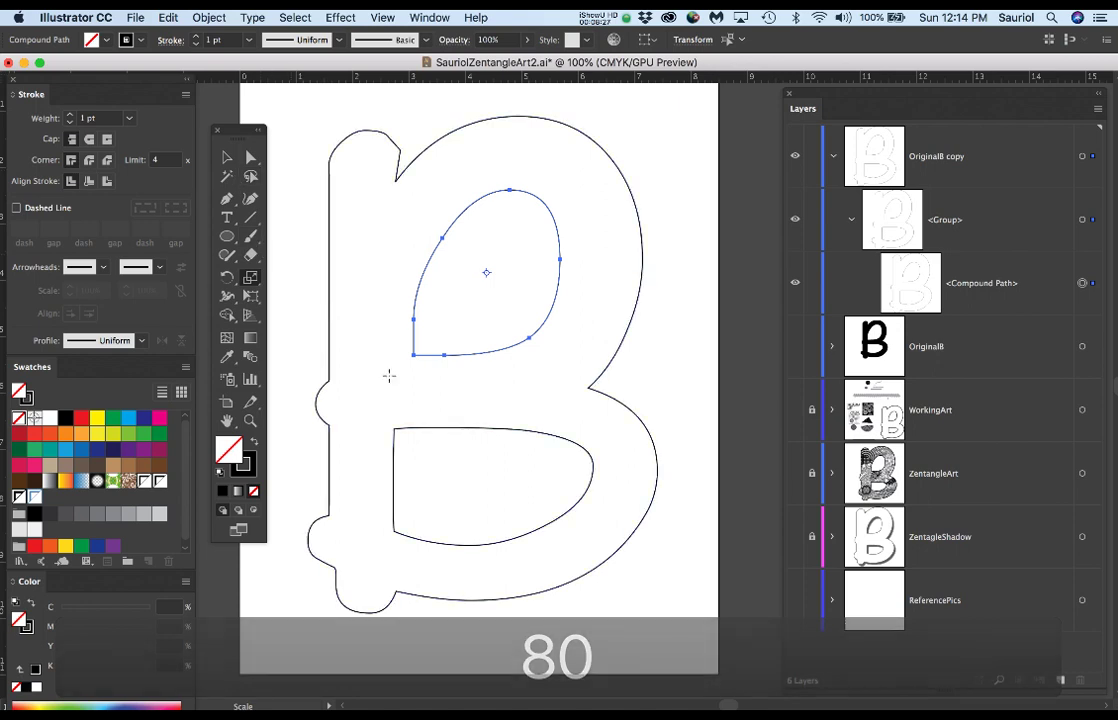
{"action": "left_click", "coordinate": [226, 159]}
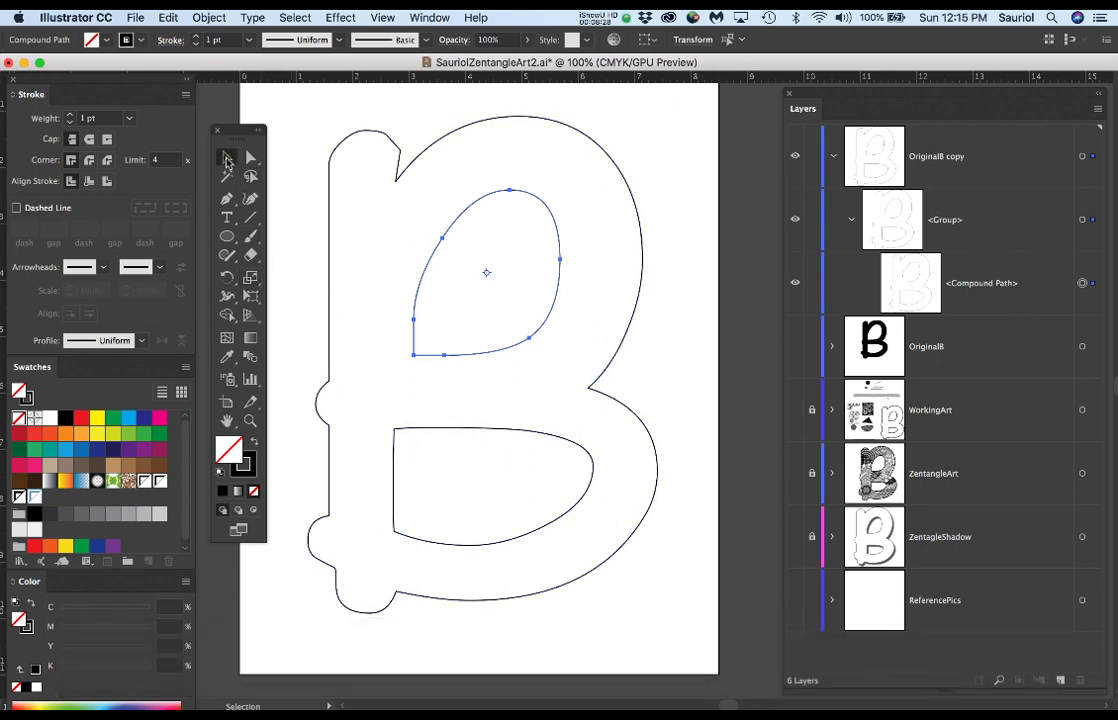
{"action": "left_click", "coordinate": [508, 431]}
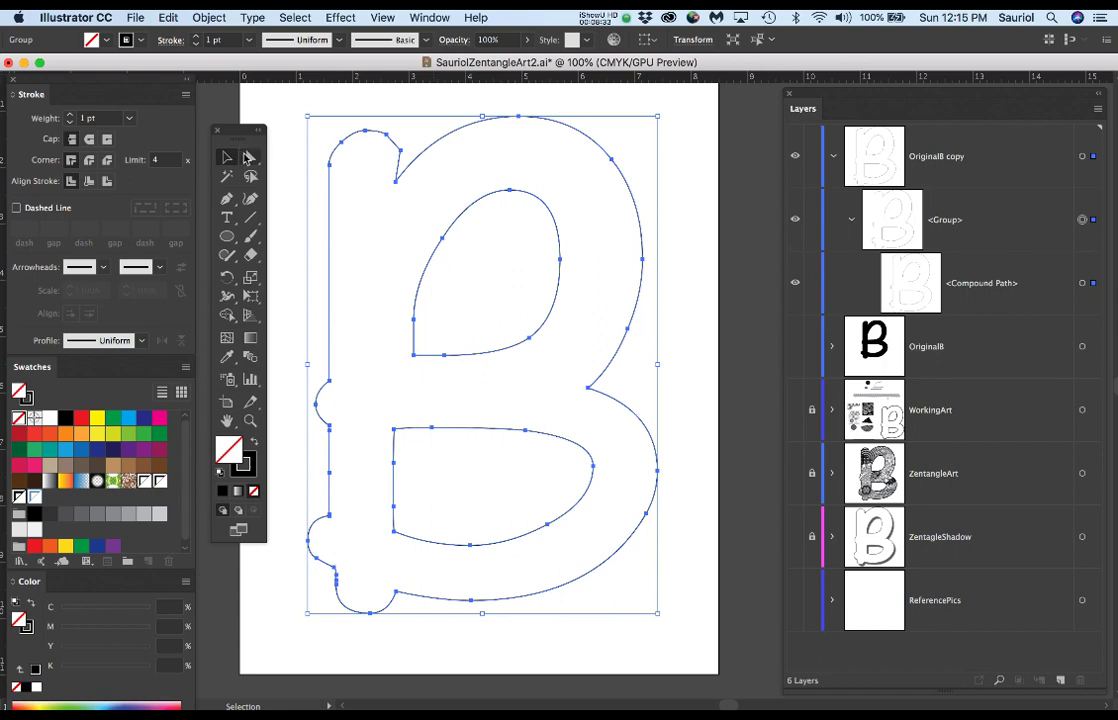
Step: Tear off the Direct Selection and Group Selection tools as a floating toolbar, choose Direct Selection and deselect the letter
{"action": "left_click_drag", "start_coordinate": [249, 158], "coordinate": [424, 175]}
{"action": "left_click_drag", "start_coordinate": [288, 162], "coordinate": [302, 128]}
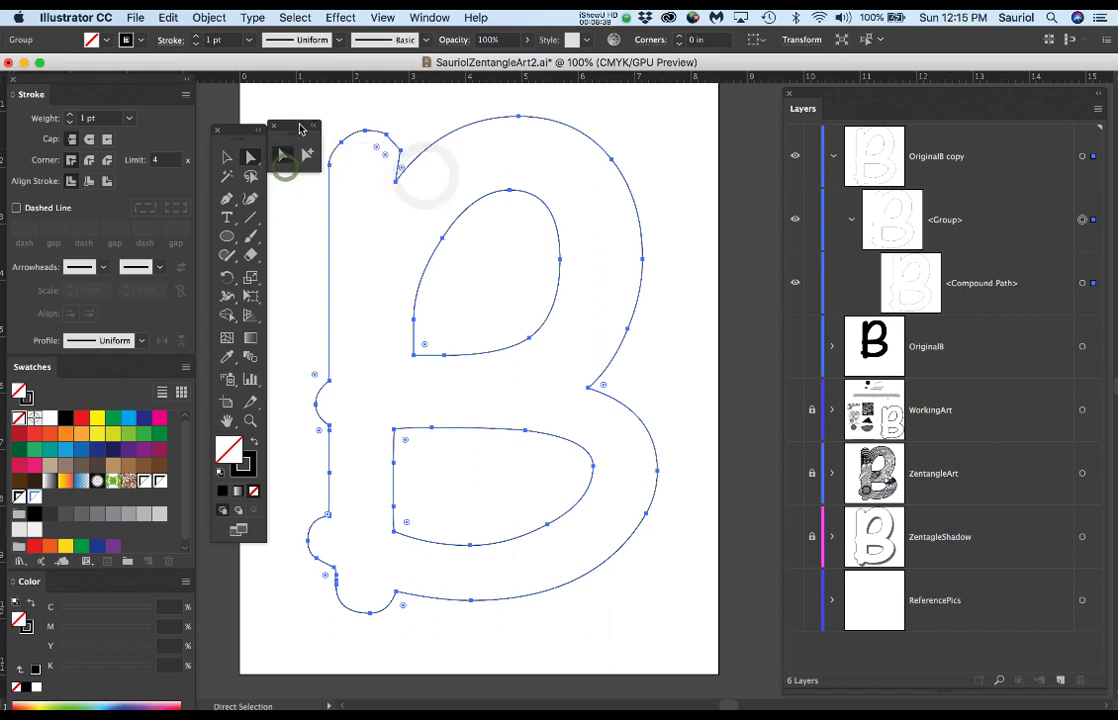
{"action": "left_click", "coordinate": [307, 155]}
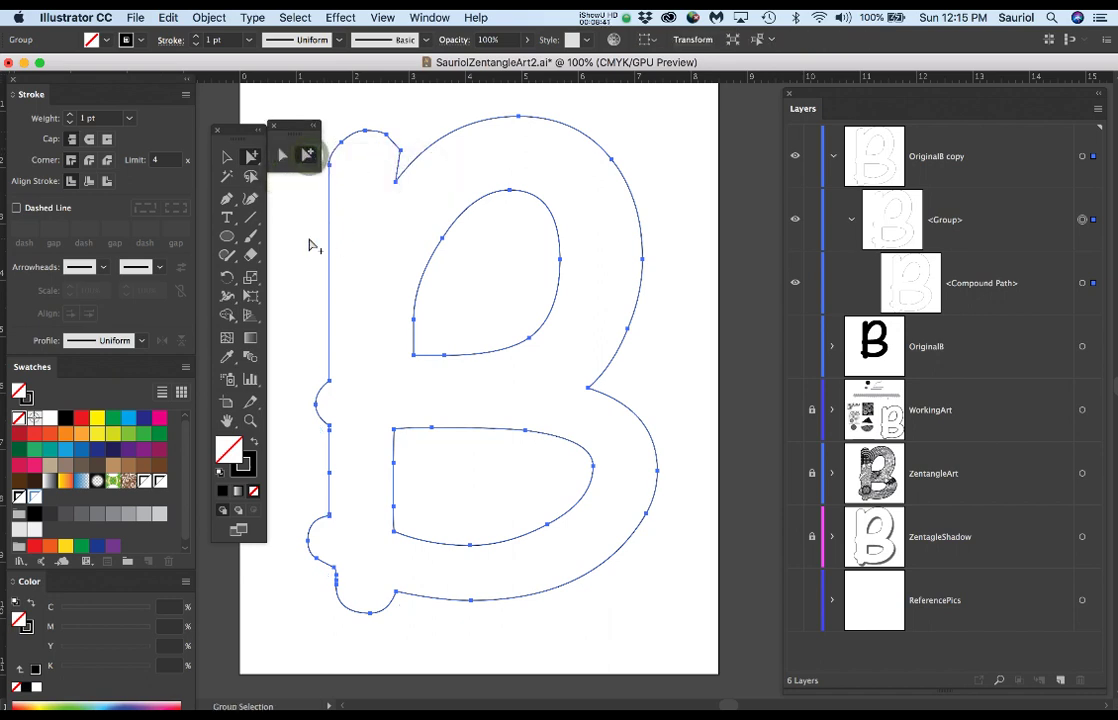
{"action": "left_click", "coordinate": [282, 157]}
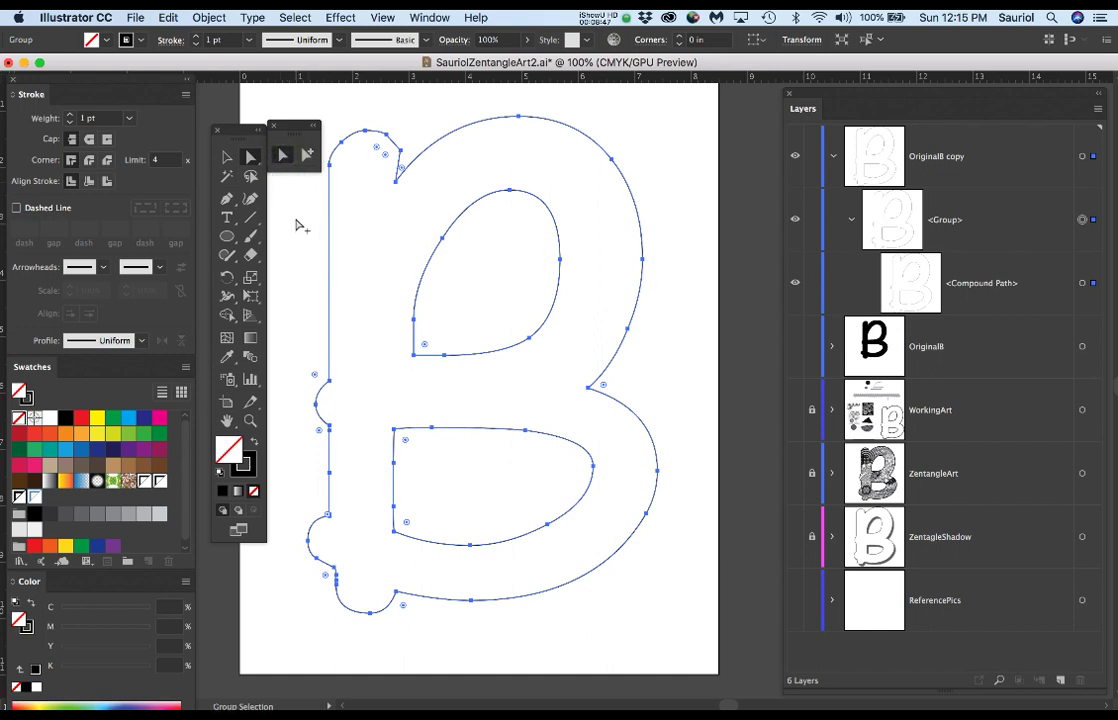
{"action": "left_click", "coordinate": [296, 222]}
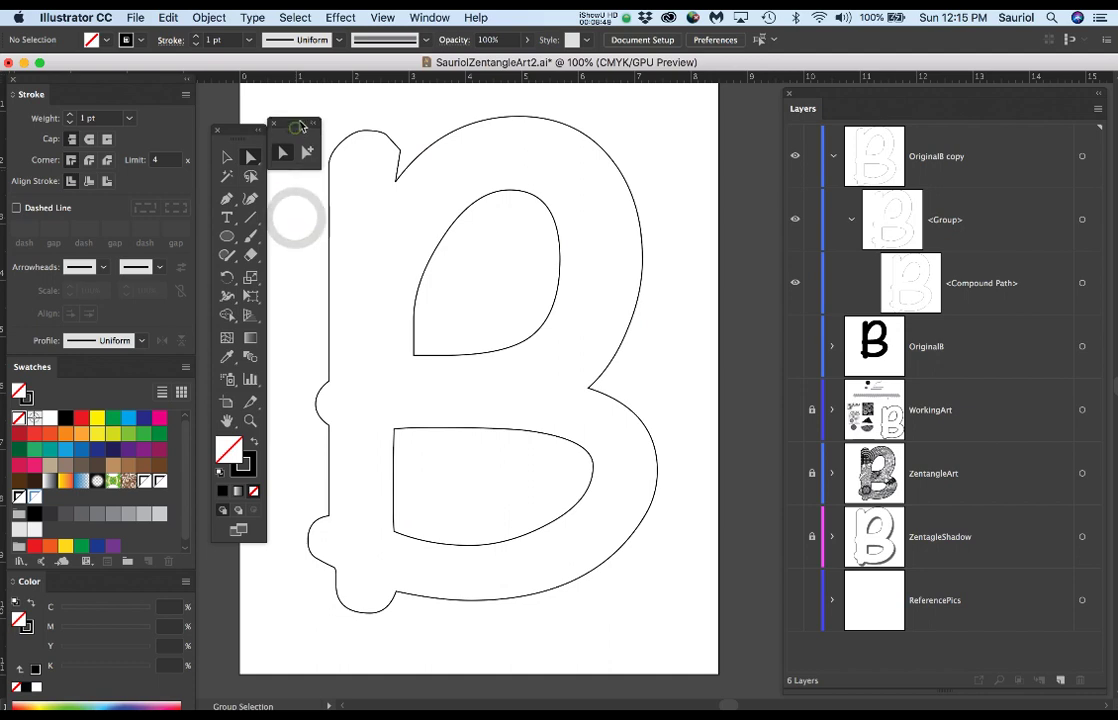
{"action": "left_click_drag", "start_coordinate": [297, 134], "coordinate": [310, 112]}
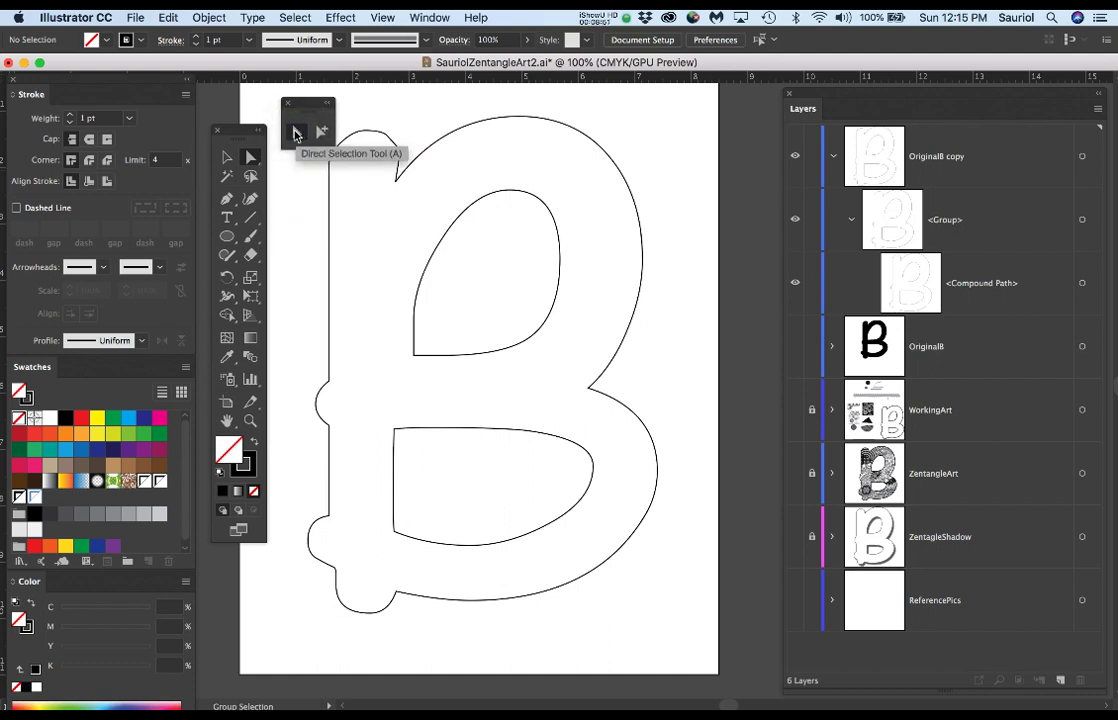
Step: Select the lower inner shape of the letter B and scale it uniformly by the same 80%
{"action": "left_click", "coordinate": [444, 430]}
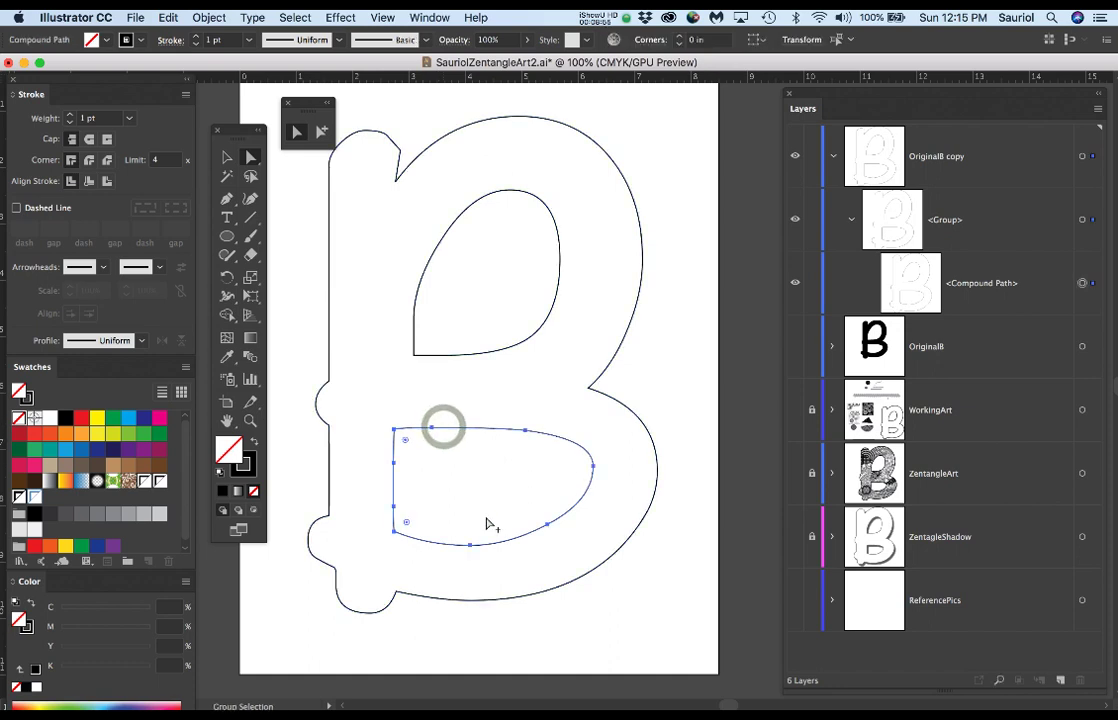
{"action": "double_click", "coordinate": [251, 282]}
{"action": "left_click", "coordinate": [430, 504]}
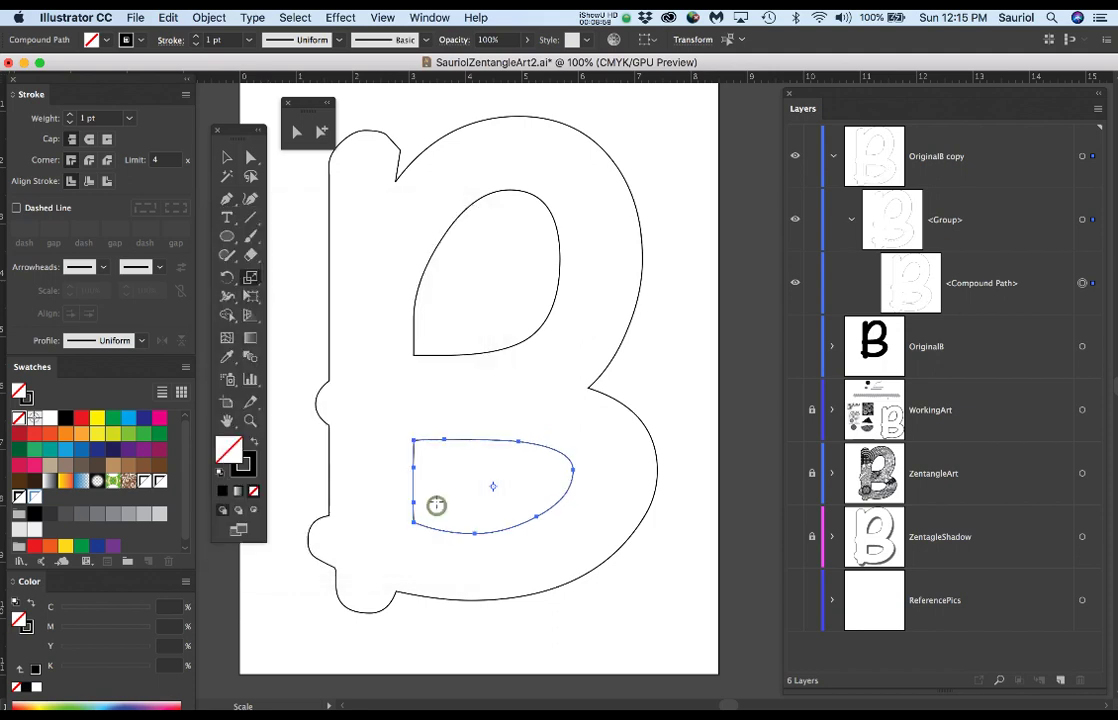
Step: Delete the extra anchor points along the straight outer edge of the B's stem between its two bumps with the Pen tool
{"action": "left_click_drag", "start_coordinate": [381, 408], "coordinate": [500, 410]}
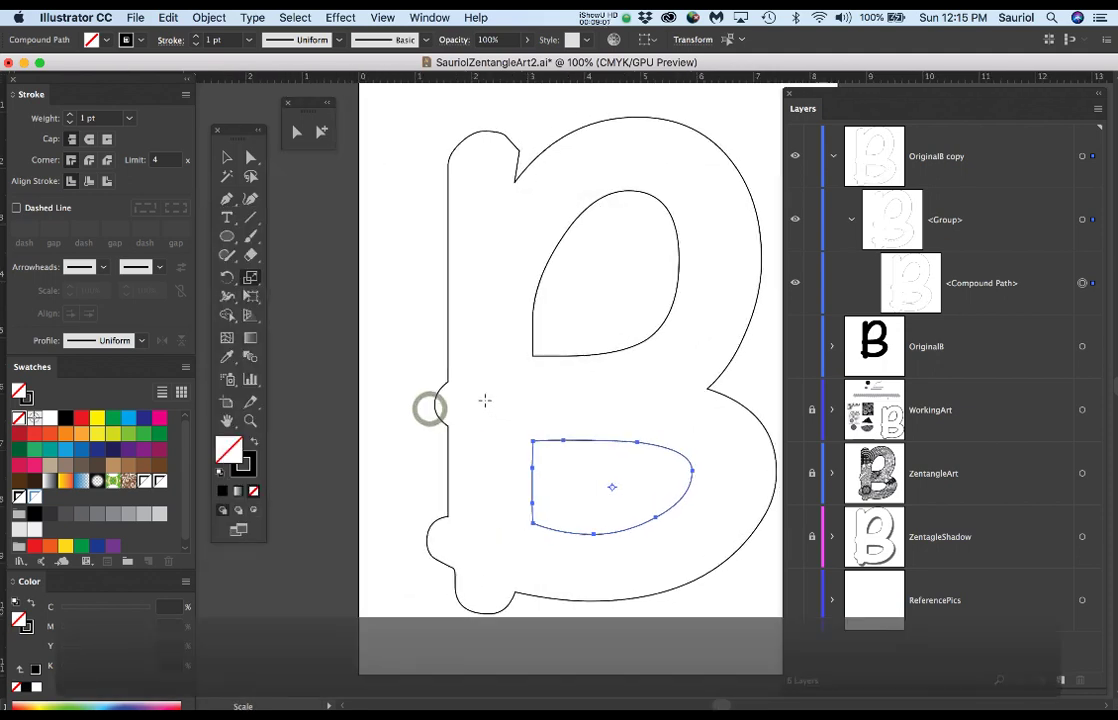
{"action": "key", "text": "a"}
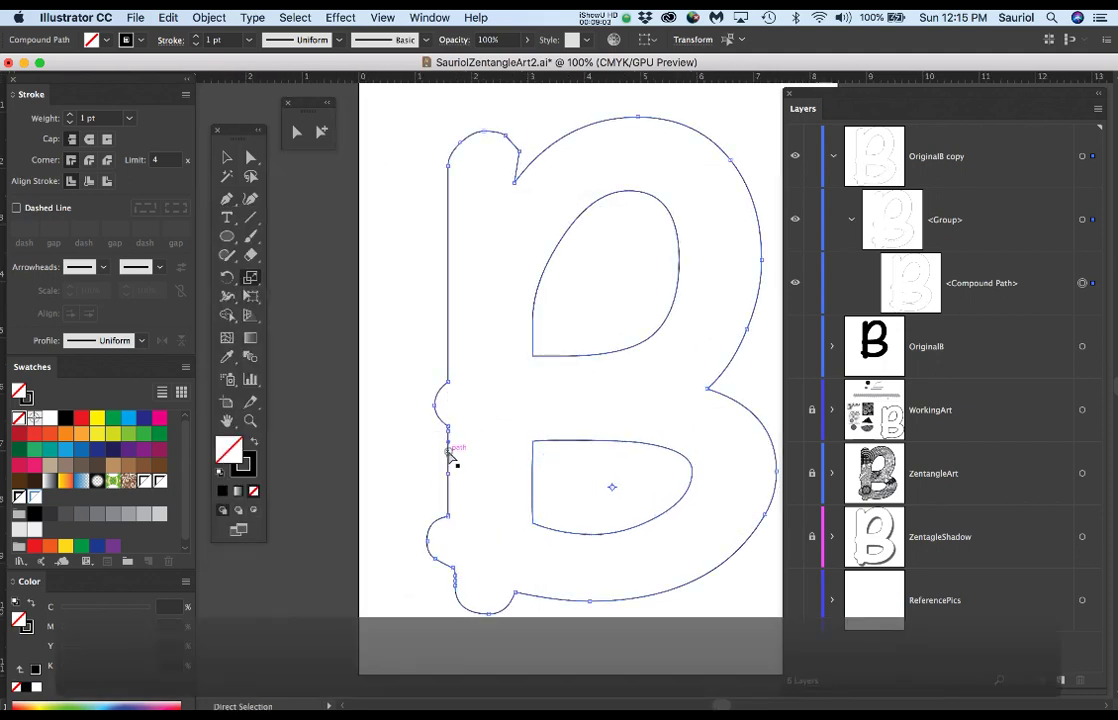
{"action": "left_click", "coordinate": [449, 453]}
{"action": "key", "text": "super+equal"}
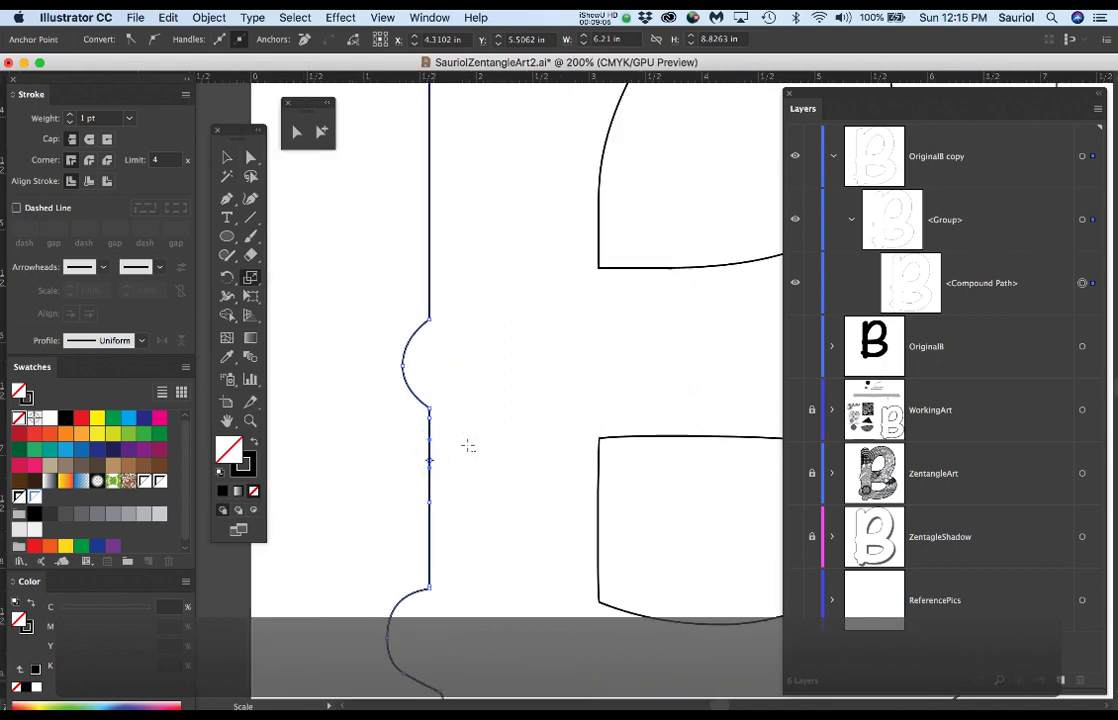
{"action": "left_click_drag", "start_coordinate": [473, 458], "coordinate": [488, 390]}
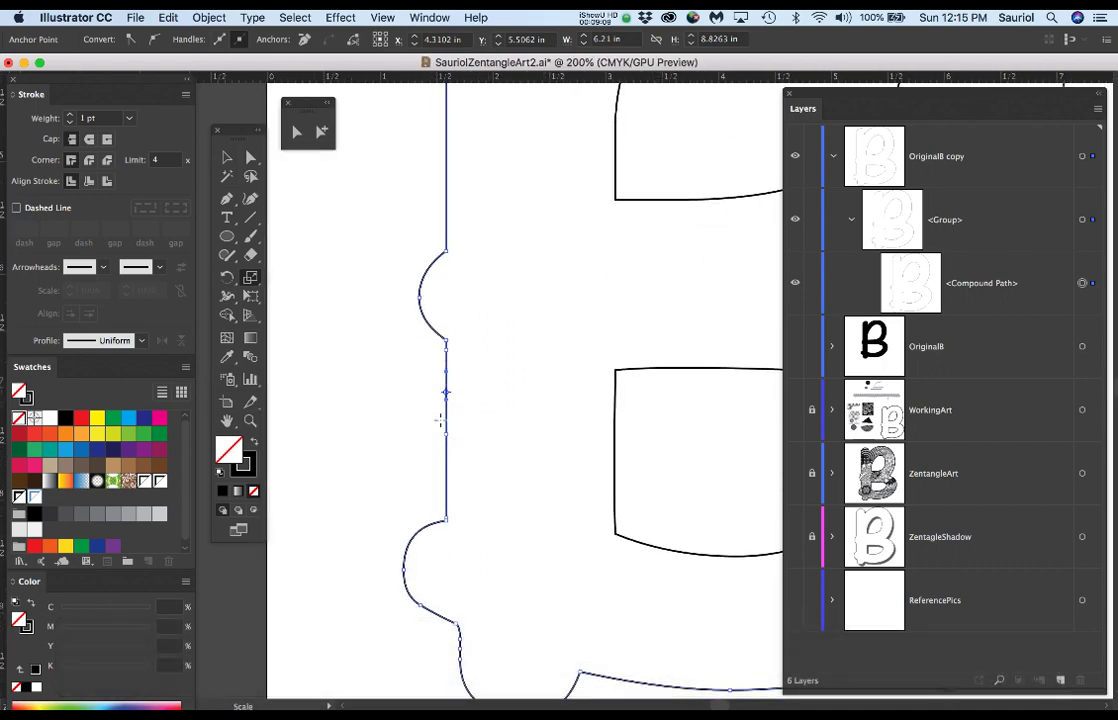
{"action": "scroll", "coordinate": [480, 489], "scroll_direction": "up", "scroll_amount": 2}
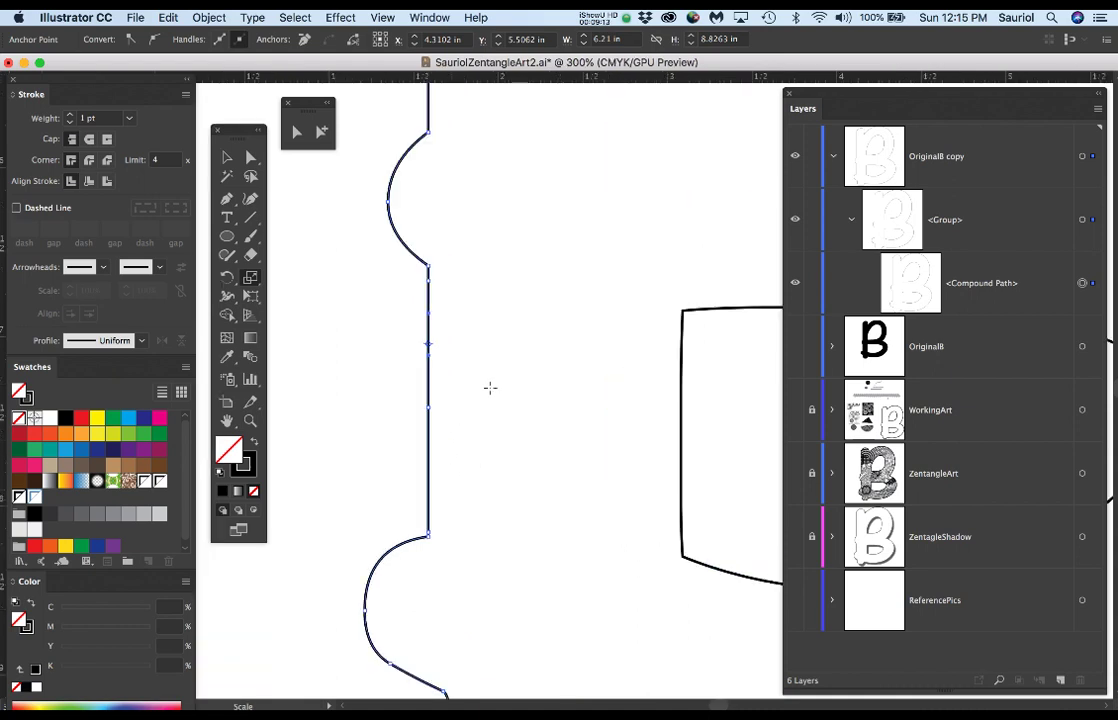
{"action": "key", "text": "p"}
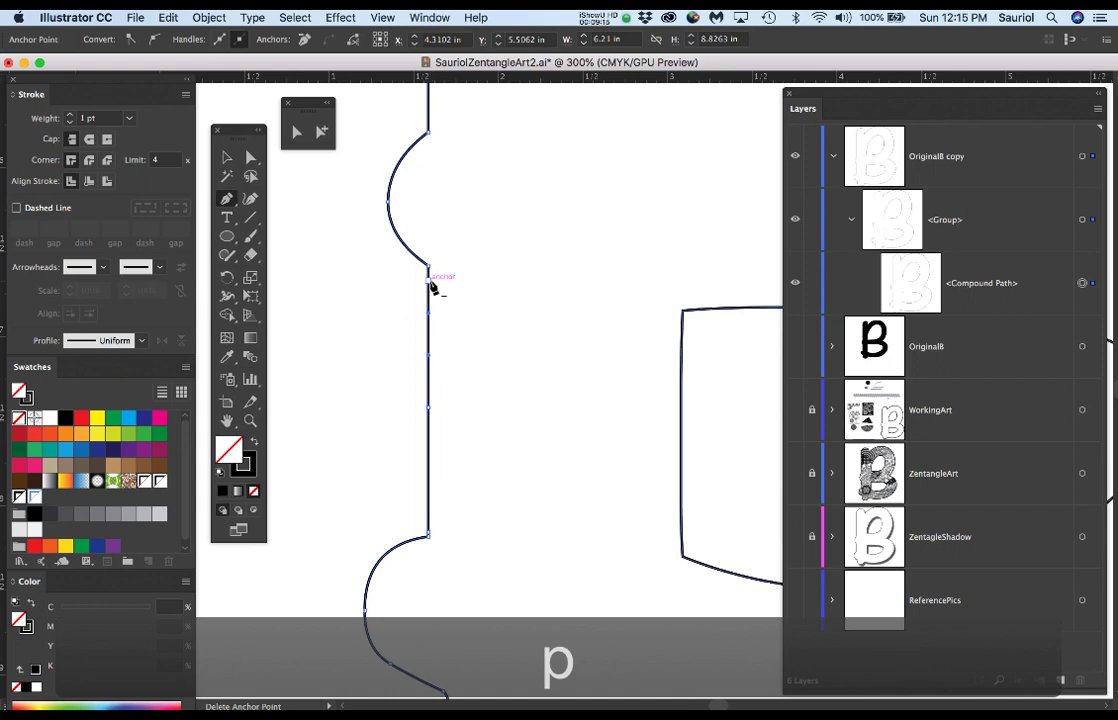
{"action": "left_click", "coordinate": [430, 286]}
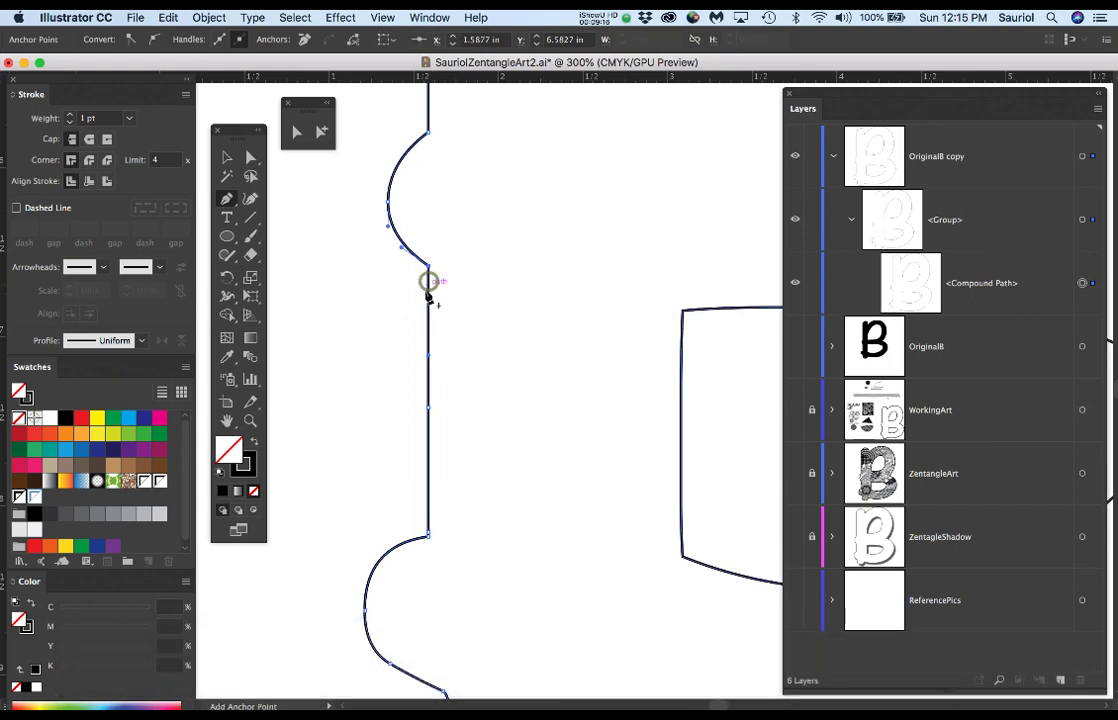
{"action": "left_click", "coordinate": [429, 411]}
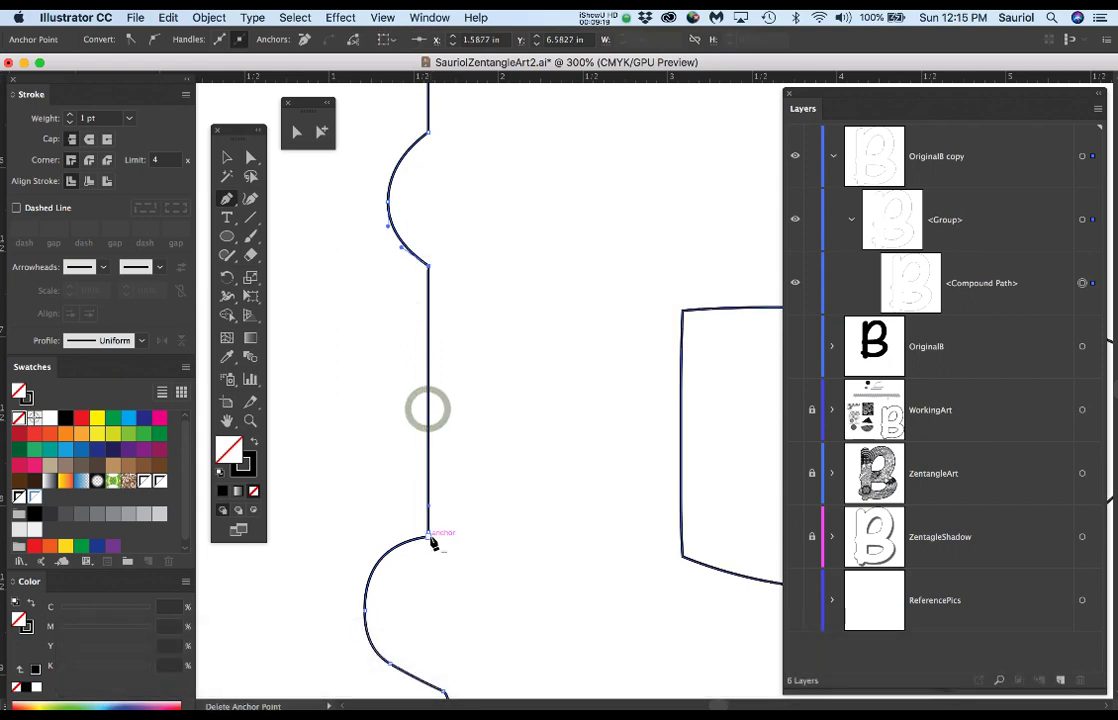
{"action": "left_click", "coordinate": [431, 536]}
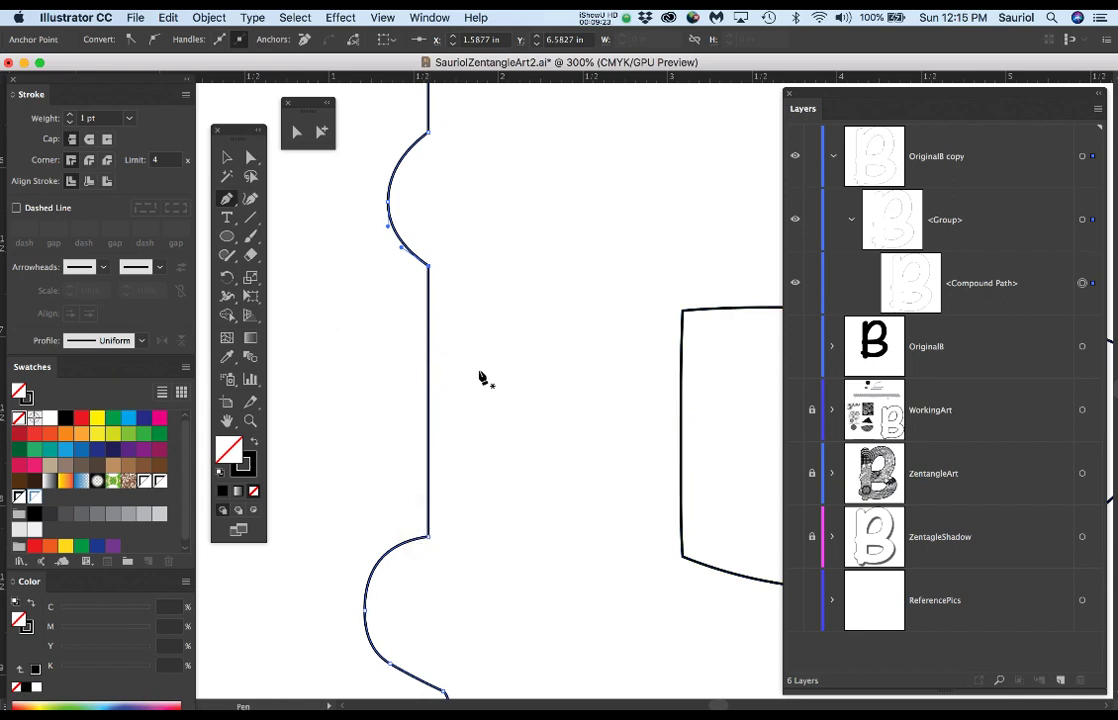
Step: Stretch the stem's middle bump vertically by moving its upper anchor point to about Y 5.51 in and its lower one to about 6.83 in
{"action": "key", "text": "super+minus"}
{"action": "key", "text": "super+minus"}
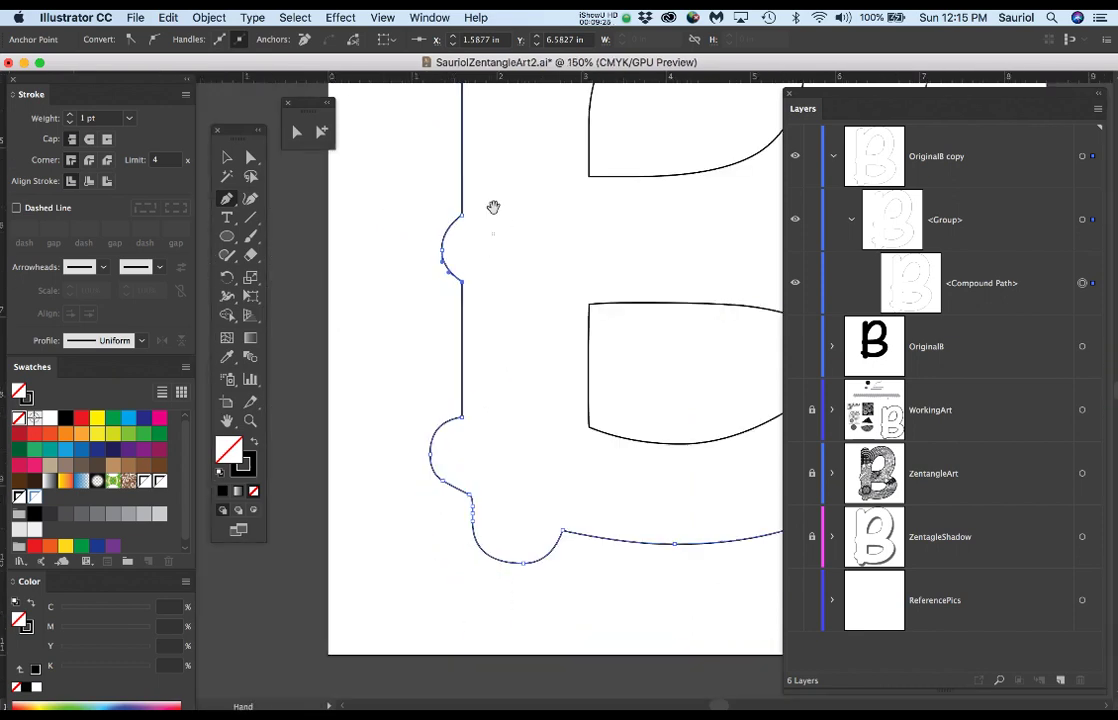
{"action": "left_click_drag", "start_coordinate": [493, 234], "coordinate": [493, 366]}
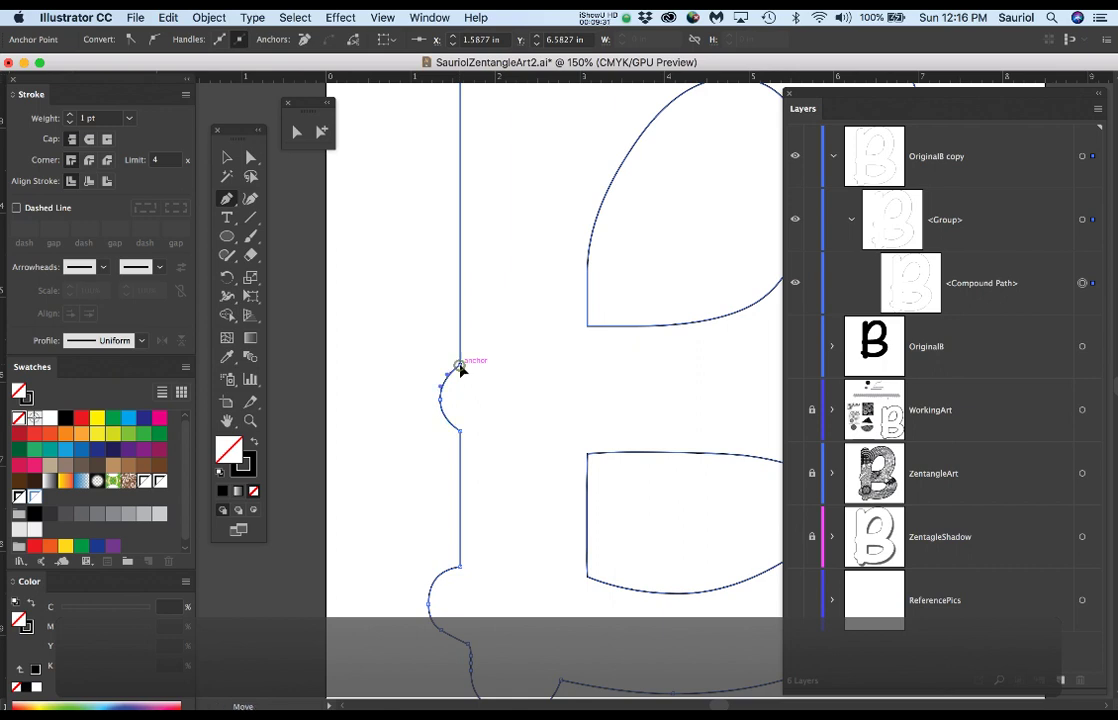
{"action": "left_click_drag", "start_coordinate": [461, 370], "coordinate": [461, 343]}
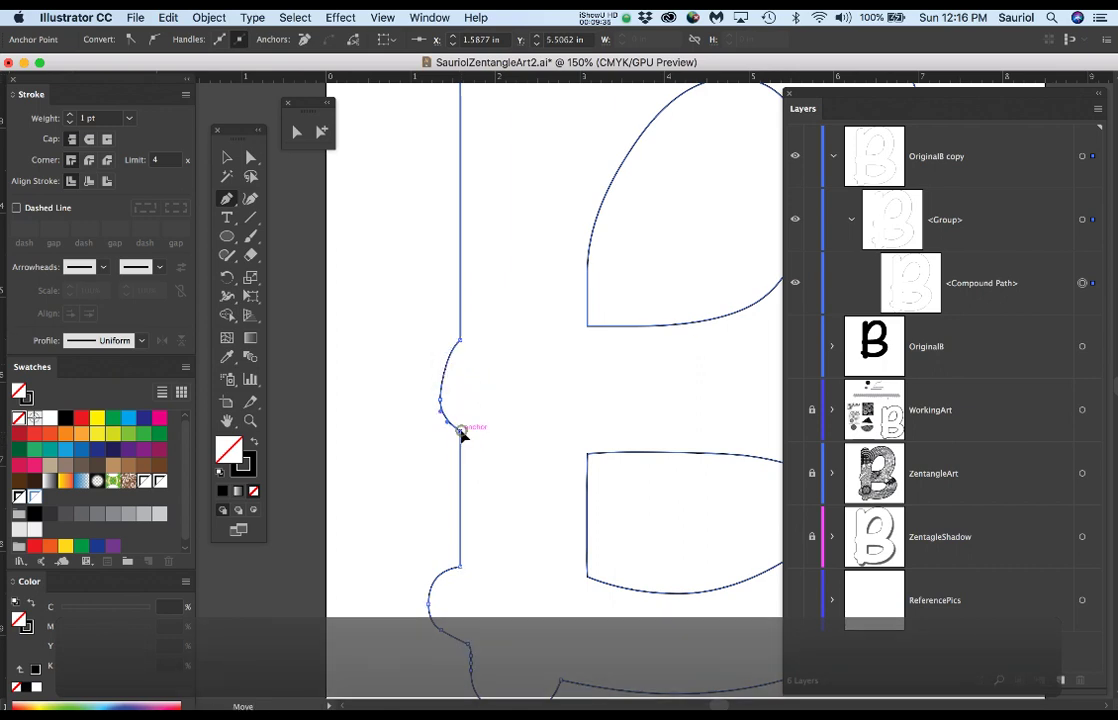
{"action": "left_click_drag", "start_coordinate": [462, 431], "coordinate": [461, 452]}
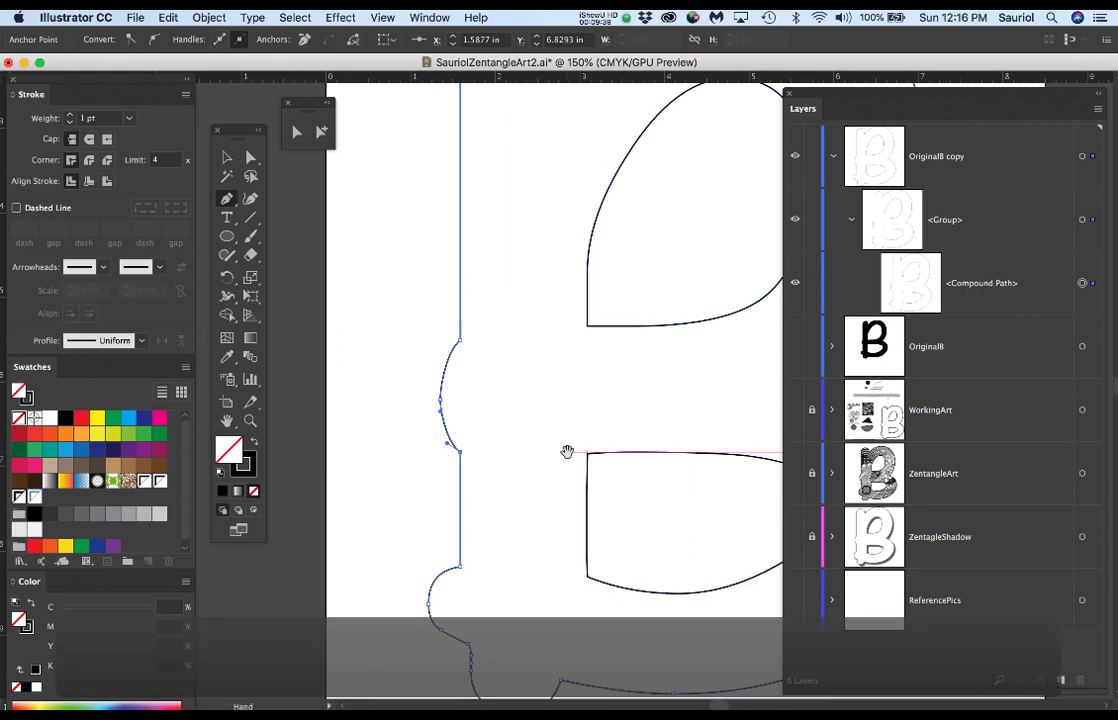
Step: Move the upper anchor point of the stem's lower bump slightly upward along the straight edge
{"action": "left_click_drag", "start_coordinate": [568, 451], "coordinate": [537, 232]}
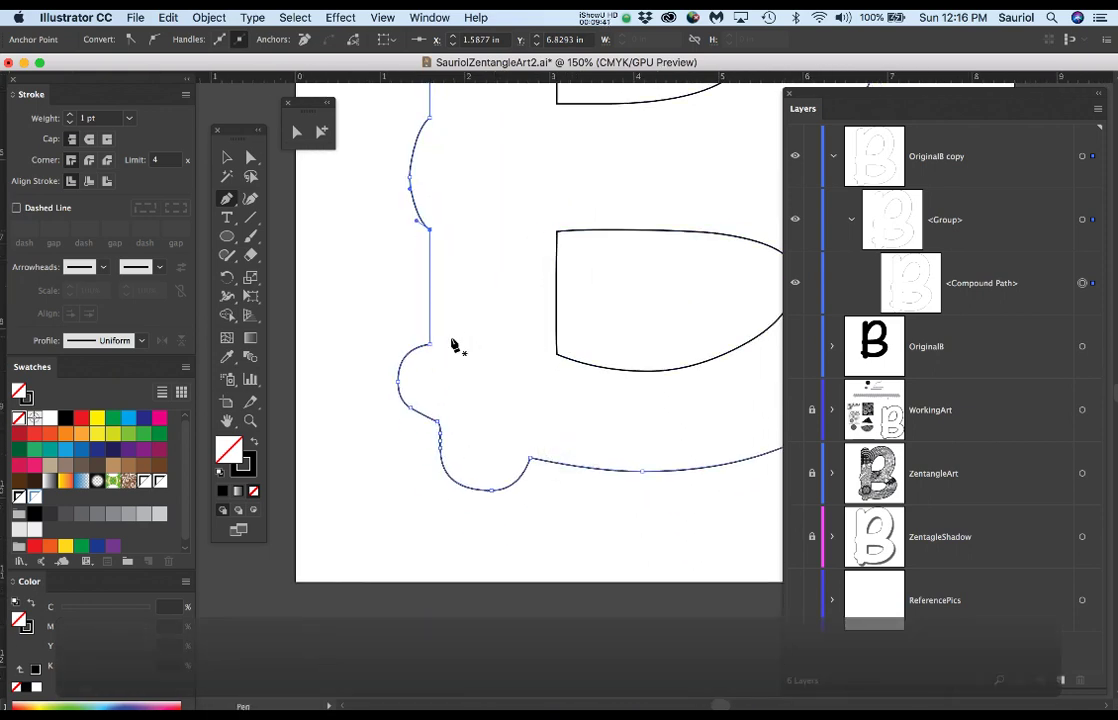
{"action": "left_click_drag", "start_coordinate": [430, 347], "coordinate": [430, 335]}
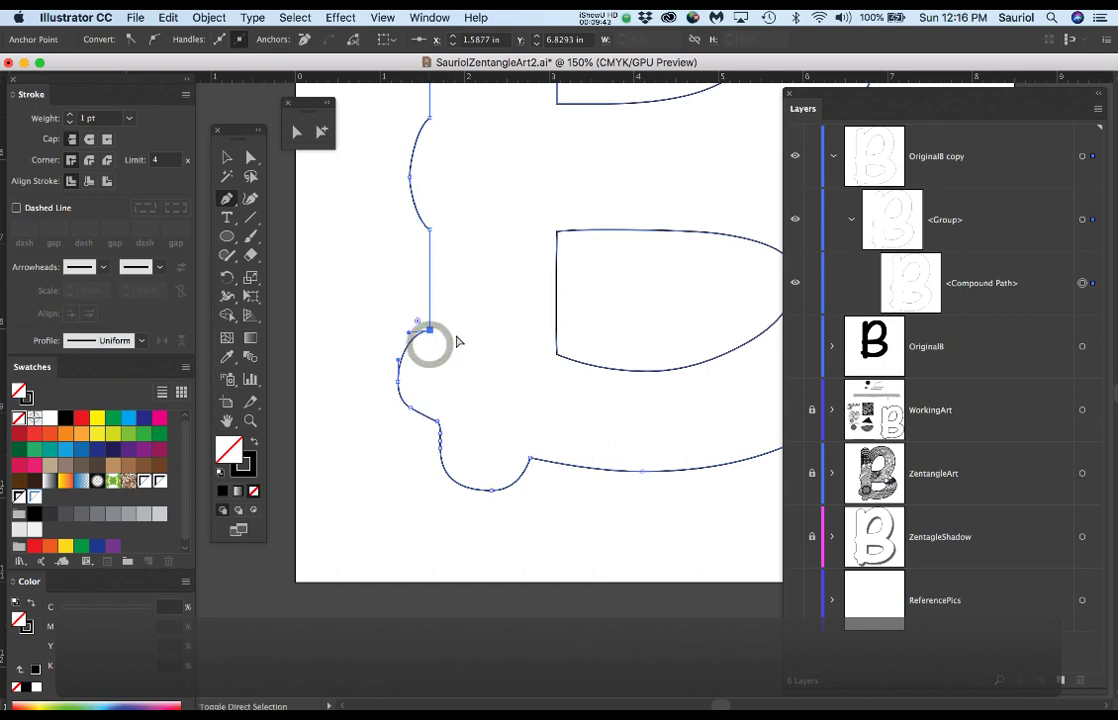
Step: Add an anchor point at about X 2.95 in, Y 2.04 in beside the stem's upper notch, and delete the old notch point and the one above
{"action": "key", "text": "super+minus"}
{"action": "key", "text": "super+minus"}
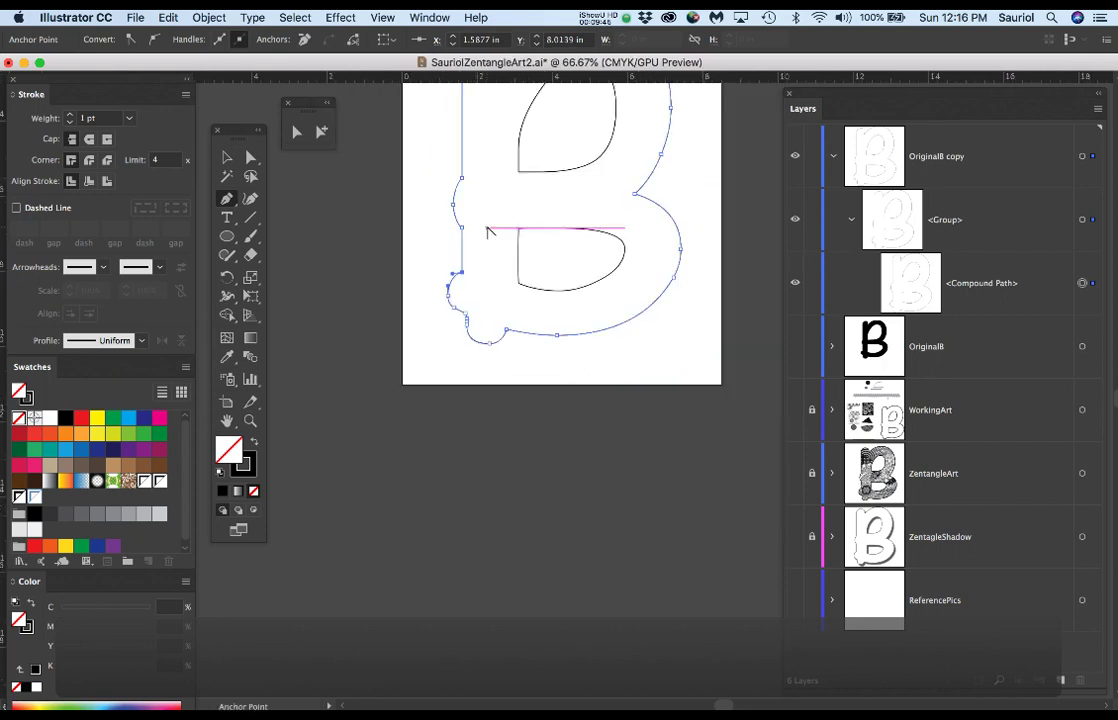
{"action": "left_click_drag", "start_coordinate": [487, 230], "coordinate": [485, 306]}
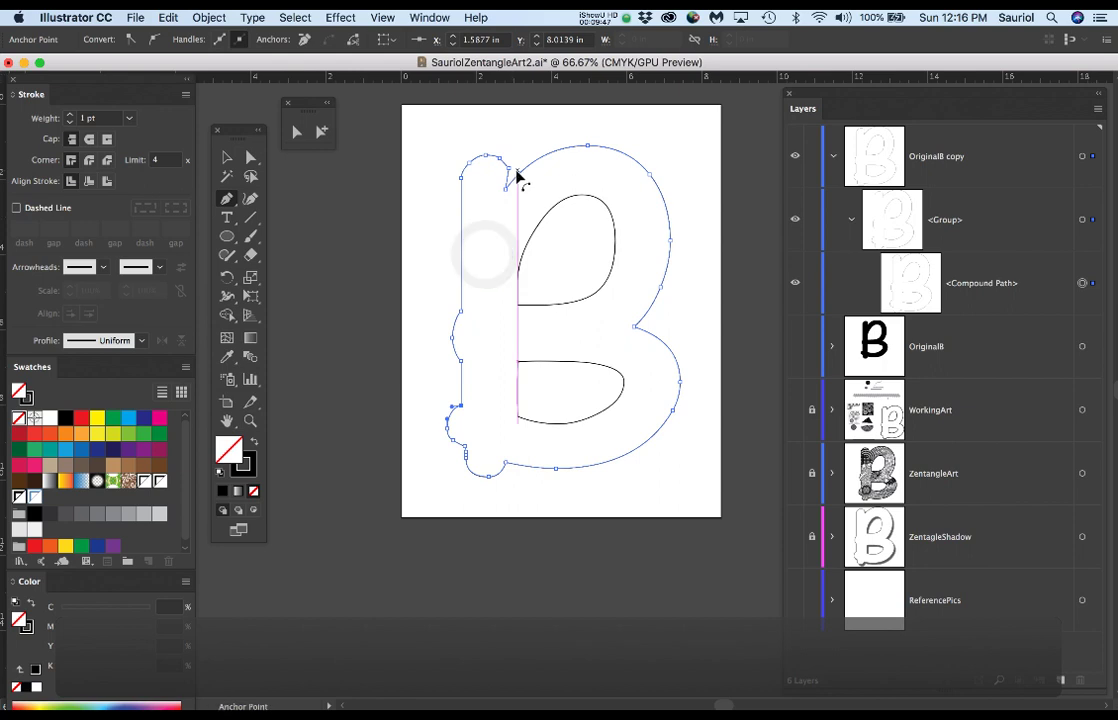
{"action": "key", "text": "super+plus"}
{"action": "key", "text": "super+plus"}
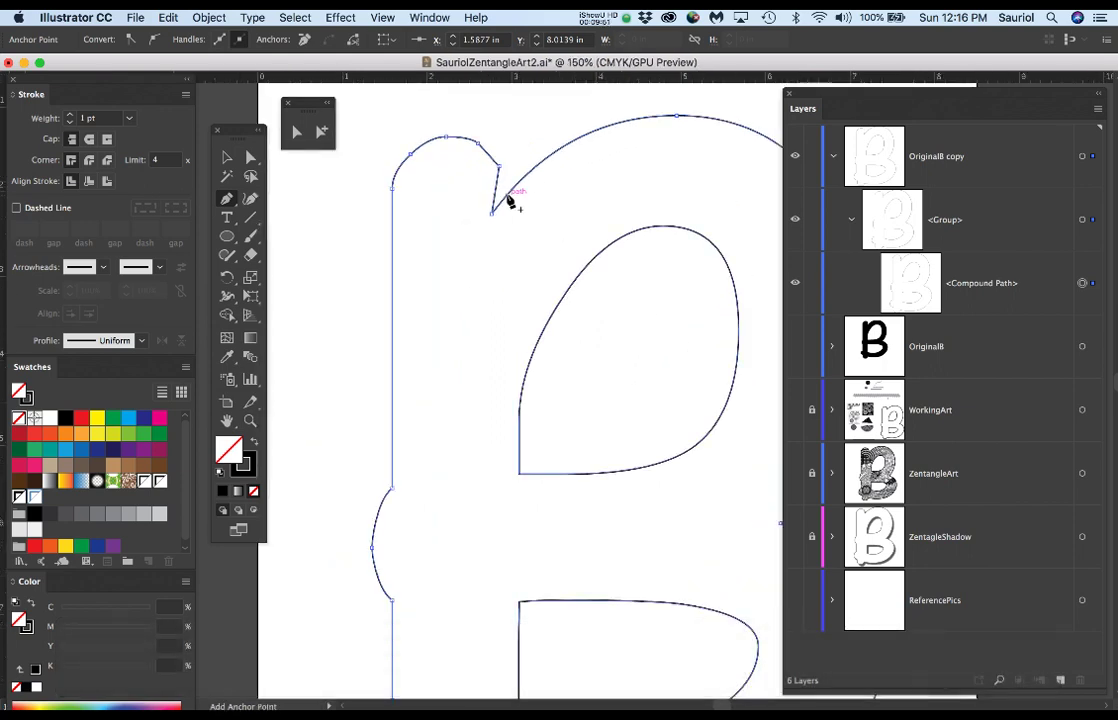
{"action": "left_click", "coordinate": [507, 195]}
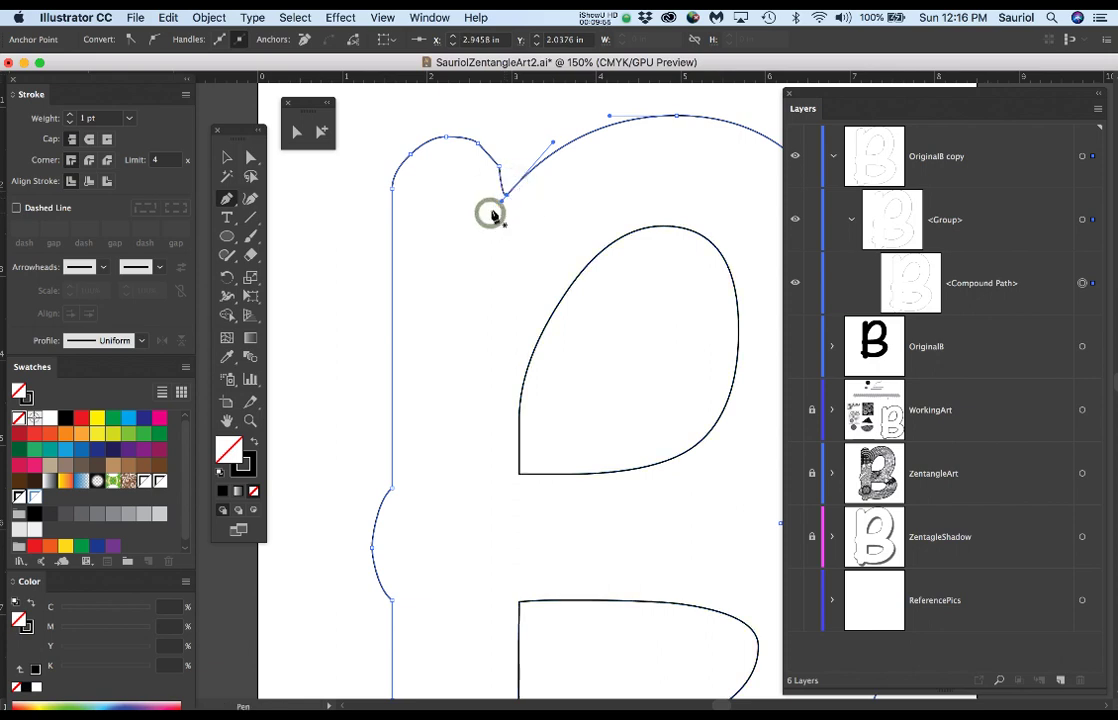
{"action": "left_click", "coordinate": [500, 167]}
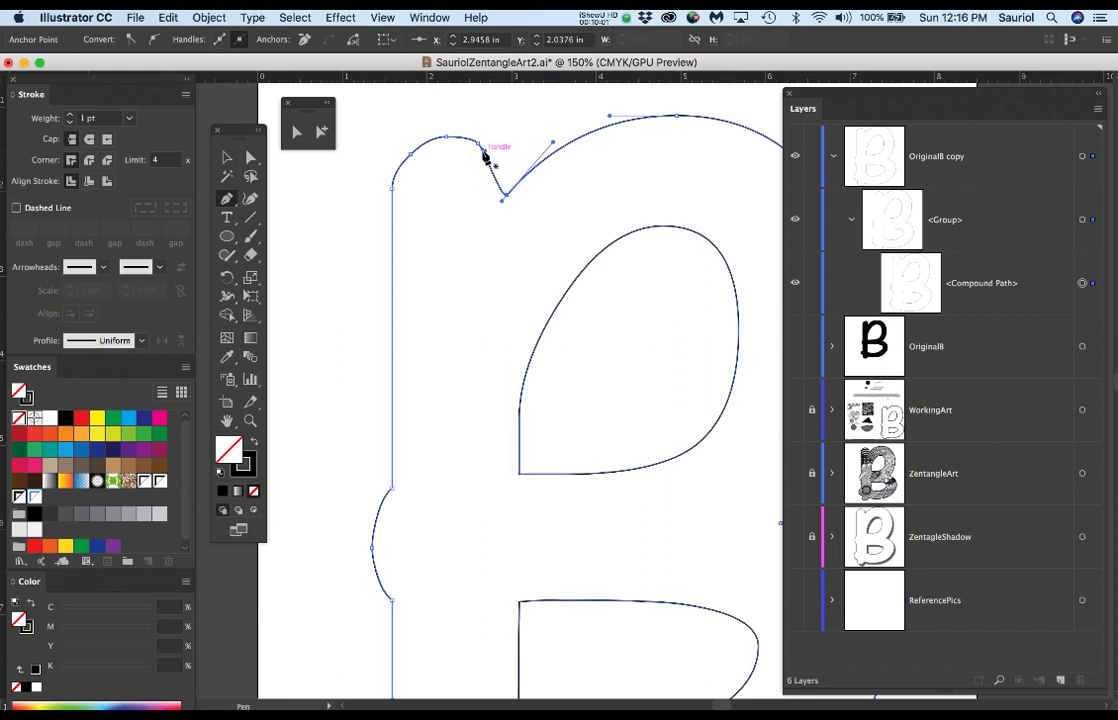
Step: Extend the direction handle at the rounded stem top outward so the contour curves down into the notch, and deselect the path
{"action": "left_click_drag", "start_coordinate": [485, 152], "coordinate": [501, 146]}
{"action": "left_click", "coordinate": [505, 192], "text": "super"}
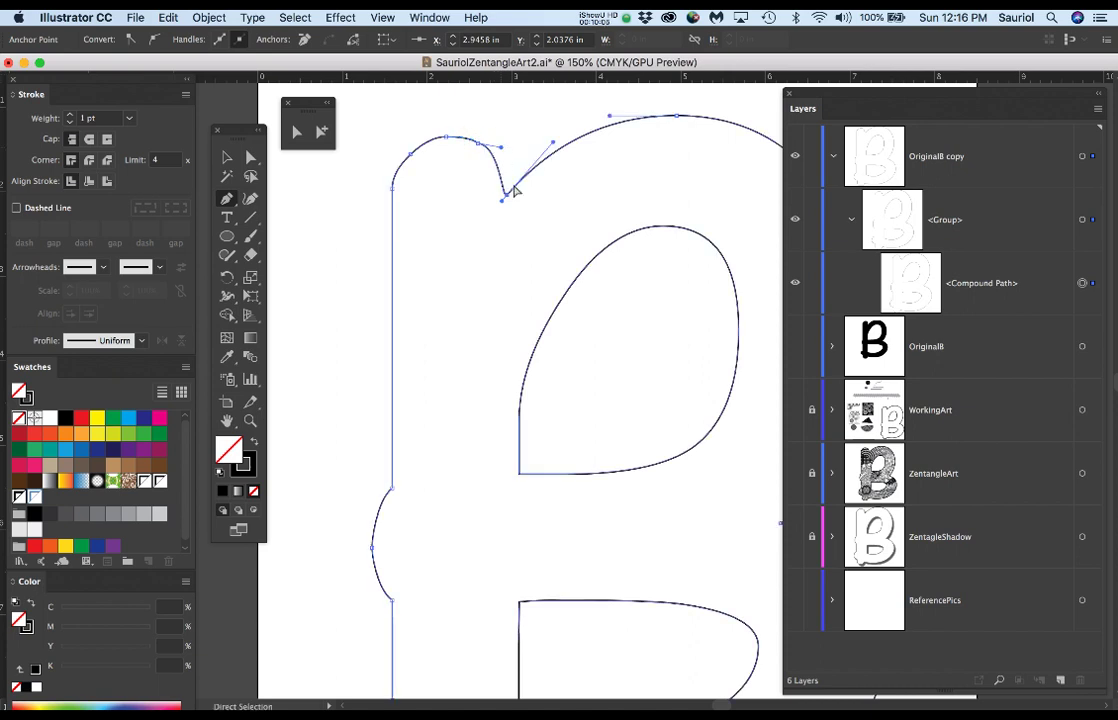
{"action": "left_click", "coordinate": [511, 142], "text": "super"}
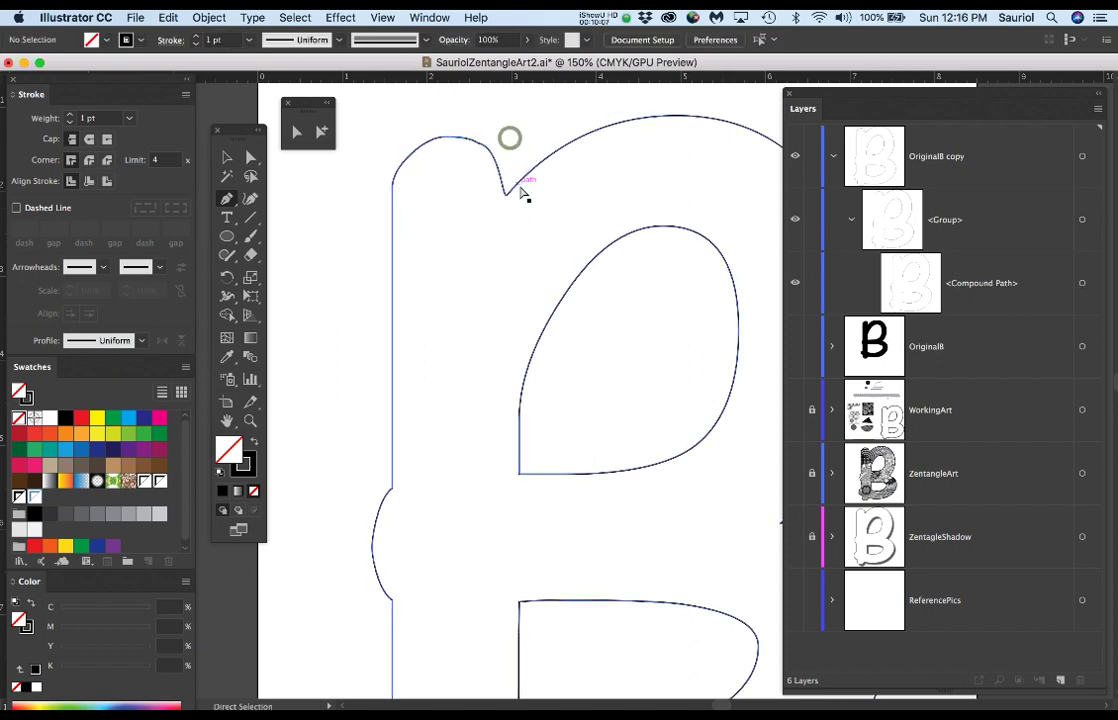
{"action": "key", "text": "super+minus"}
{"action": "key", "text": "super+minus"}
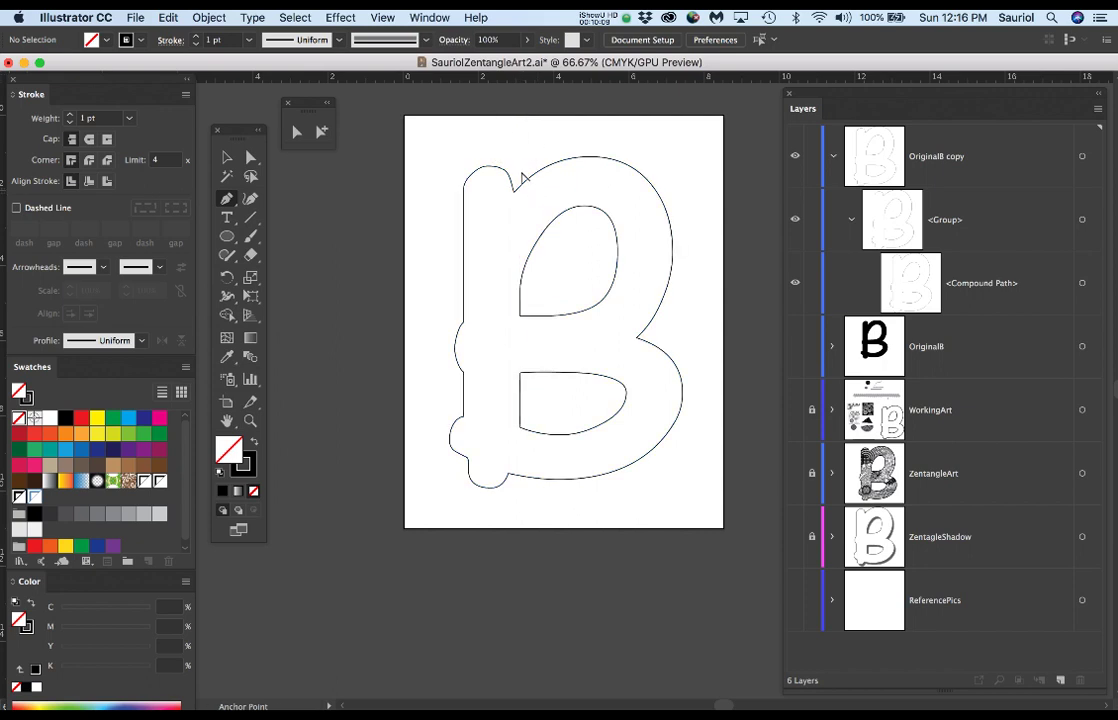
Step: Smooth the curve between the stem's rounded top and the notch by adjusting the handles of the anchor at about X 2.60 in, Y 1.43 in
{"action": "key", "text": "super+equal"}
{"action": "key", "text": "super+equal"}
{"action": "key", "text": "super+equal"}
{"action": "left_click", "coordinate": [480, 190], "text": "super"}
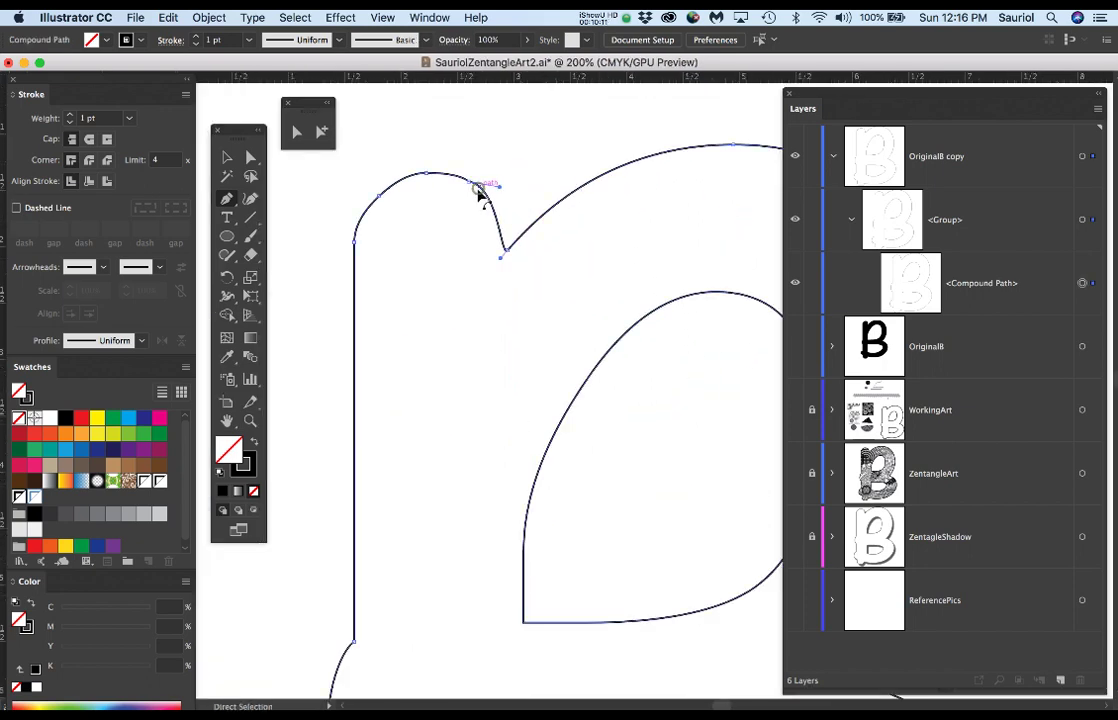
{"action": "left_click", "coordinate": [479, 188], "text": "super"}
{"action": "left_click", "coordinate": [479, 188], "text": "super"}
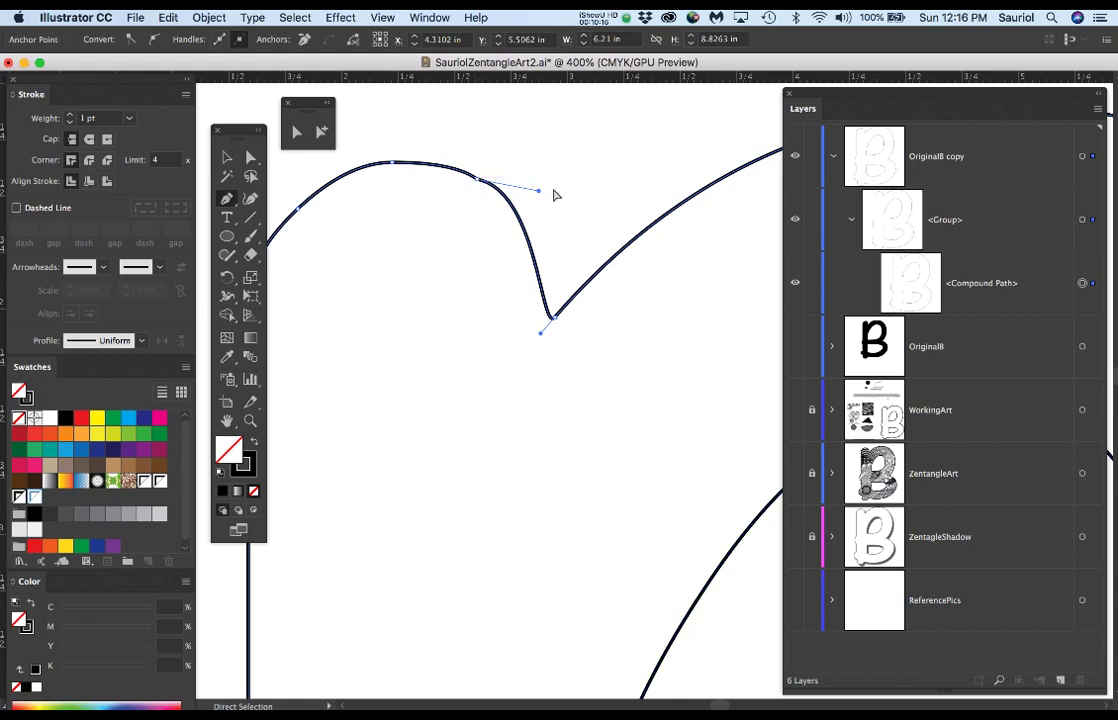
{"action": "left_click_drag", "start_coordinate": [540, 190], "coordinate": [561, 225]}
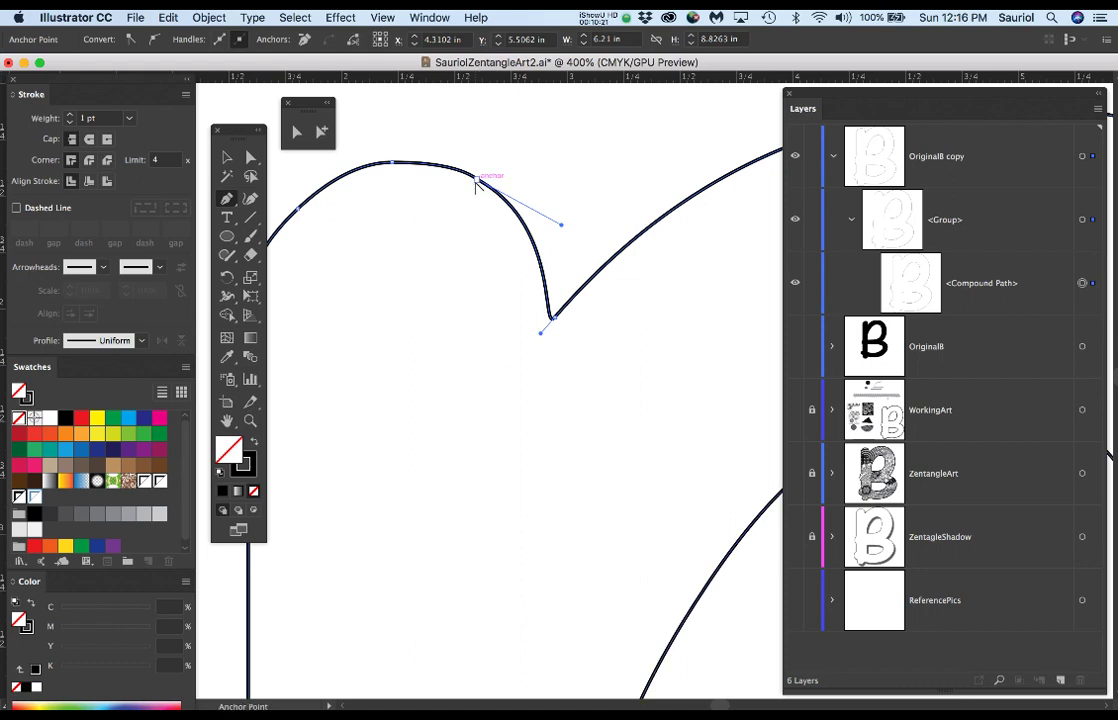
{"action": "left_click_drag", "start_coordinate": [476, 180], "coordinate": [553, 215]}
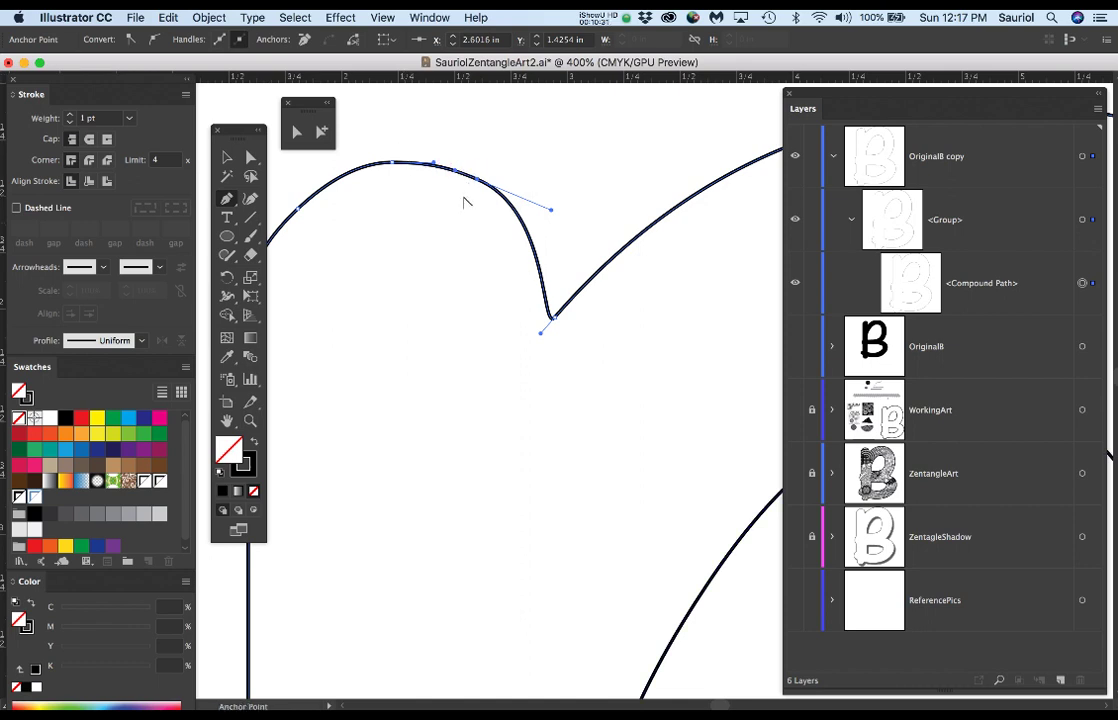
{"action": "scroll", "coordinate": [462, 200], "scroll_direction": "down", "scroll_amount": 2}
{"action": "scroll", "coordinate": [463, 202], "scroll_direction": "down", "scroll_amount": 1}
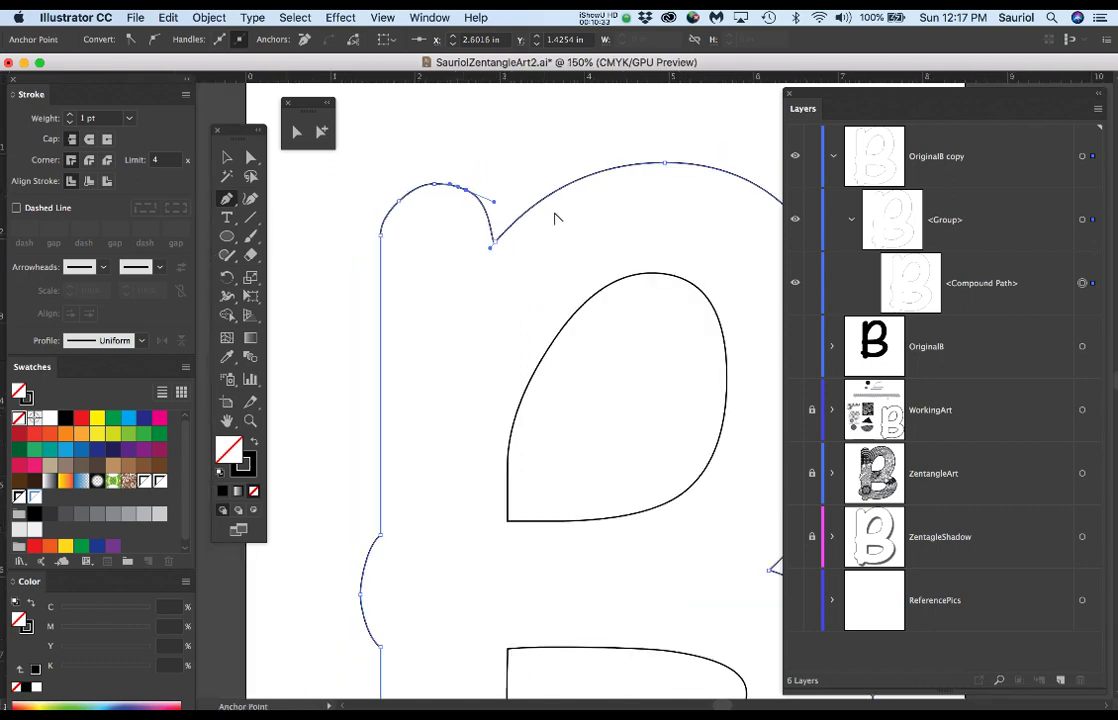
{"action": "left_click", "coordinate": [527, 173], "text": "super"}
{"action": "scroll", "coordinate": [588, 222], "scroll_direction": "down", "scroll_amount": 2}
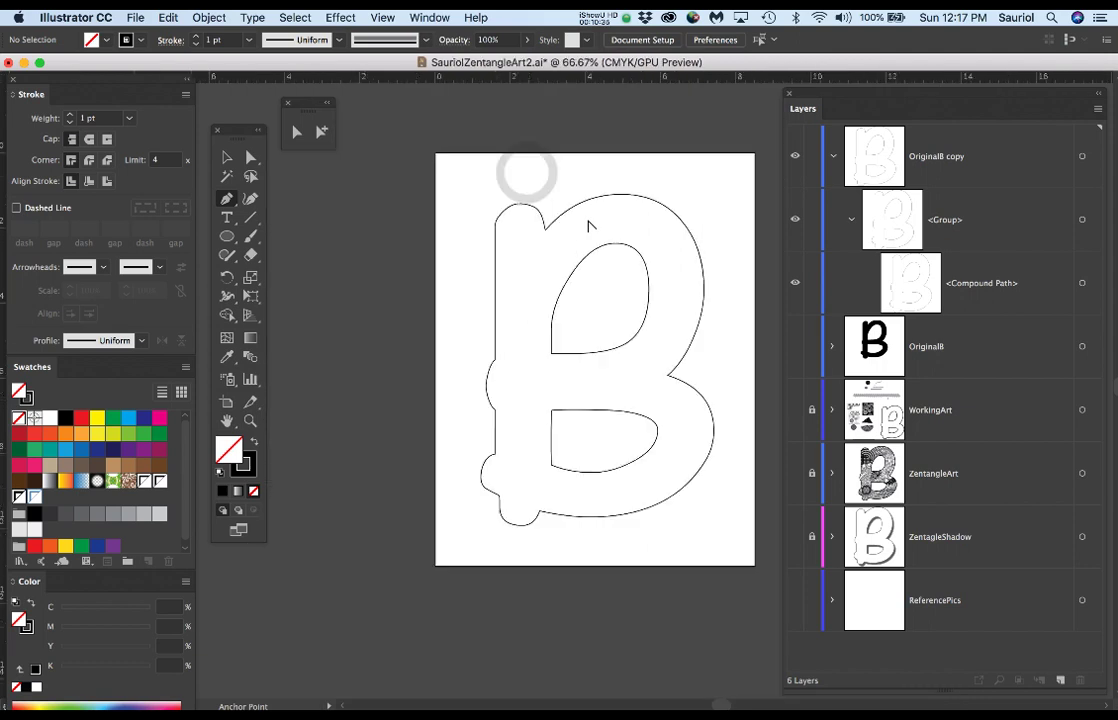
Step: Show and unlock the WorkingArt layer
{"action": "left_click_drag", "start_coordinate": [609, 258], "coordinate": [559, 240]}
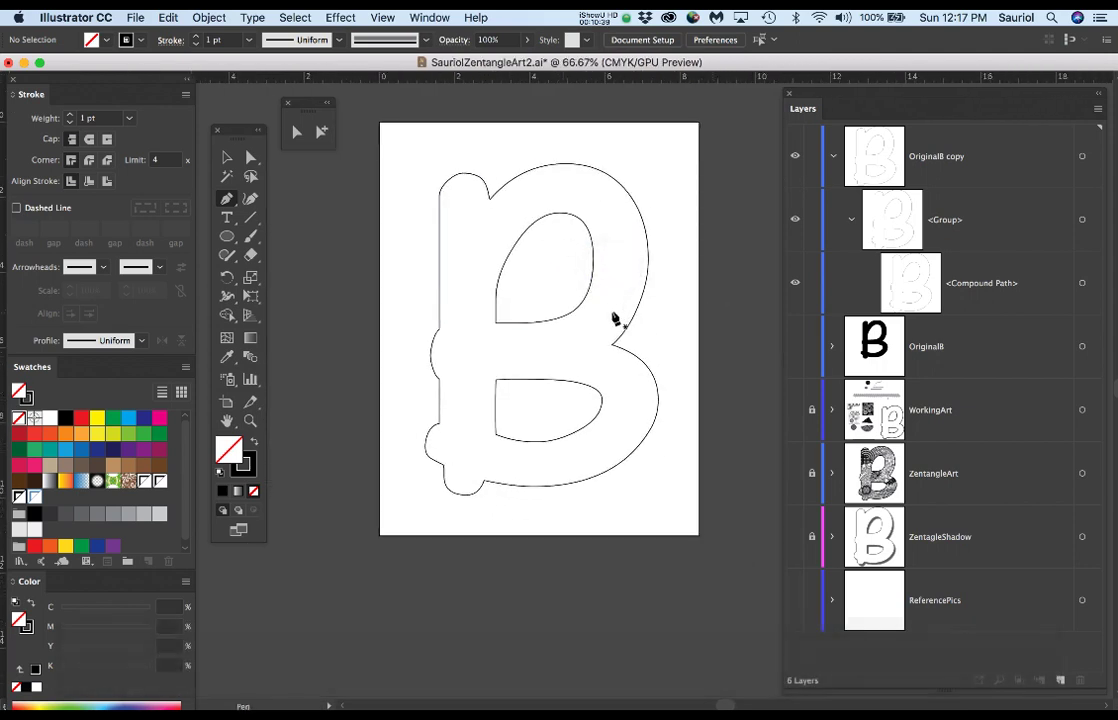
{"action": "left_click_drag", "start_coordinate": [597, 312], "coordinate": [601, 345]}
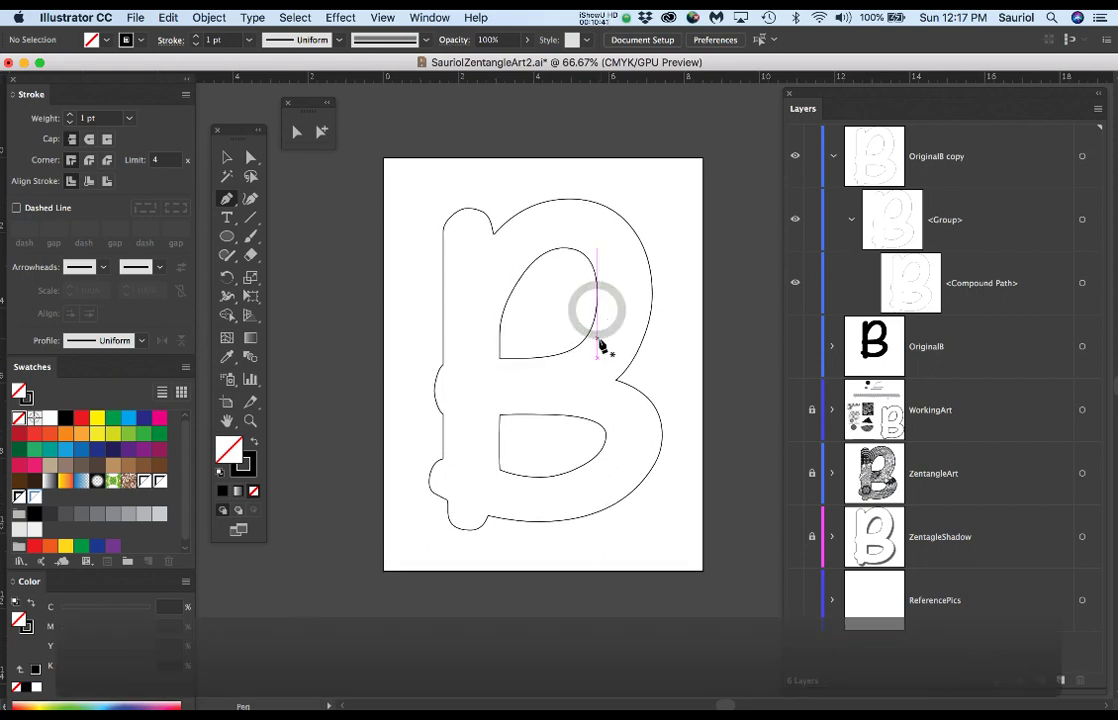
{"action": "scroll", "coordinate": [597, 338], "scroll_direction": "up", "scroll_amount": 1}
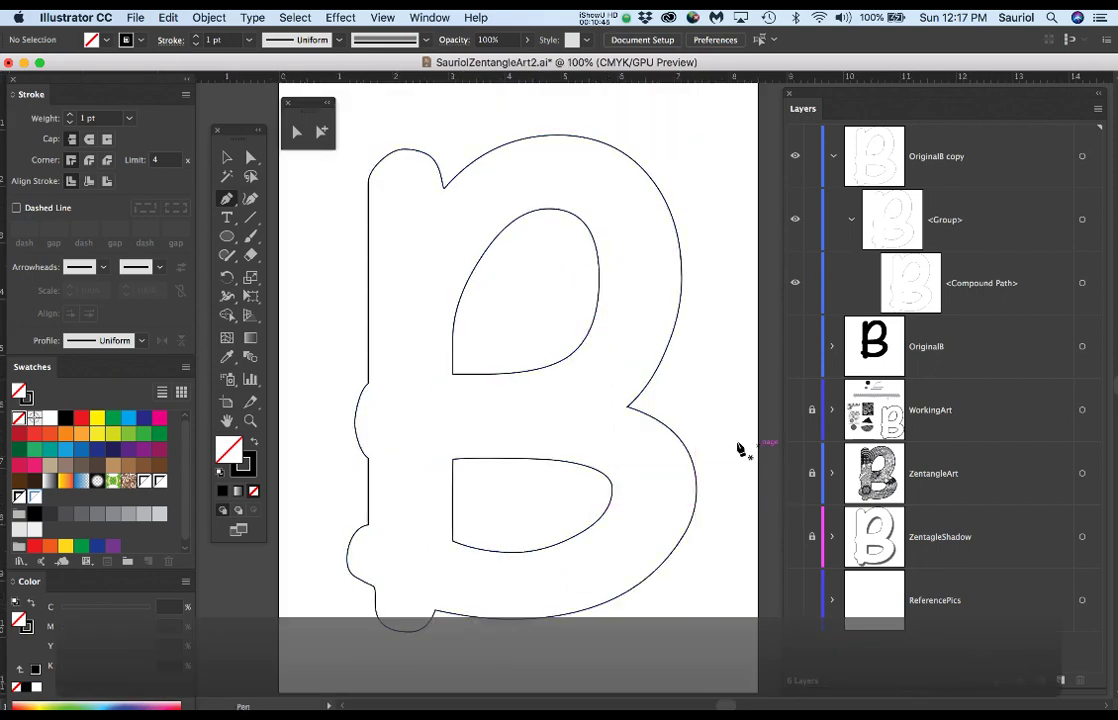
{"action": "scroll", "coordinate": [297, 383], "scroll_direction": "down", "scroll_amount": 1}
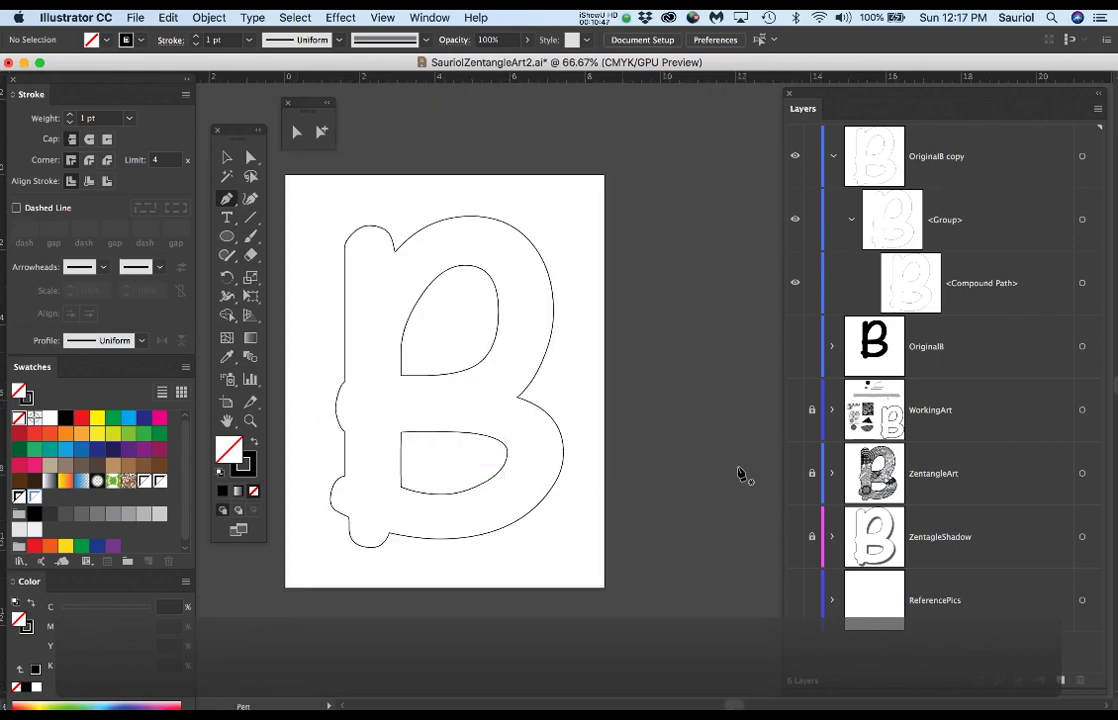
{"action": "left_click", "coordinate": [796, 410]}
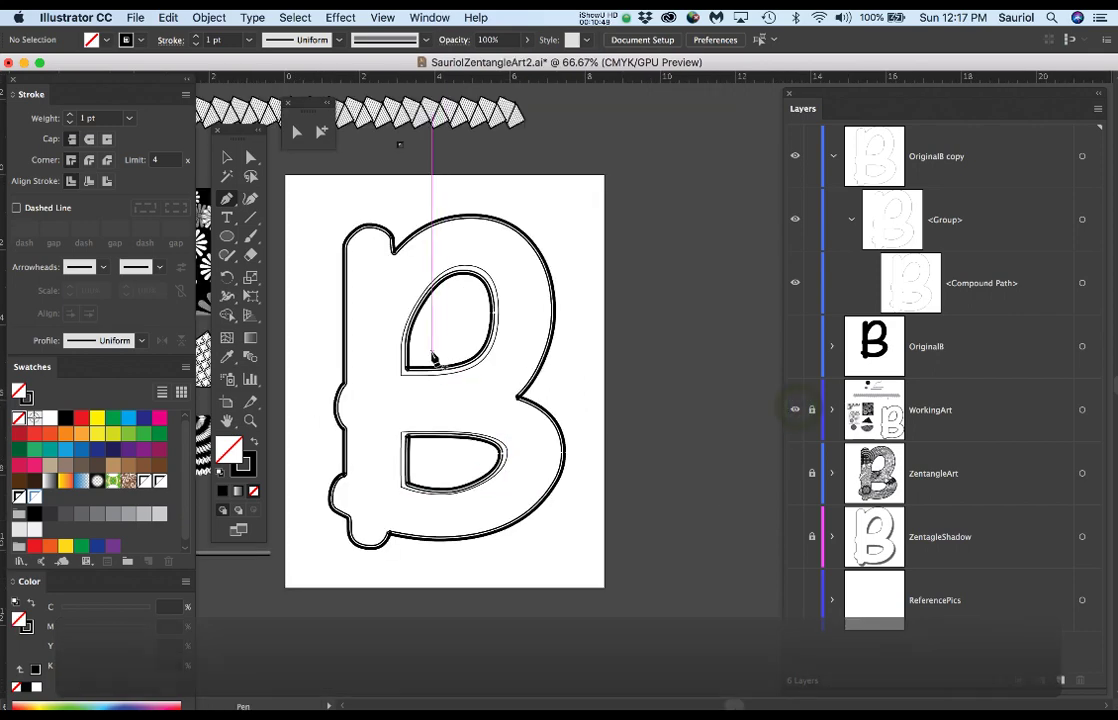
{"action": "scroll", "coordinate": [432, 358], "scroll_direction": "down", "scroll_amount": 1}
{"action": "left_click_drag", "start_coordinate": [432, 360], "coordinate": [564, 340]}
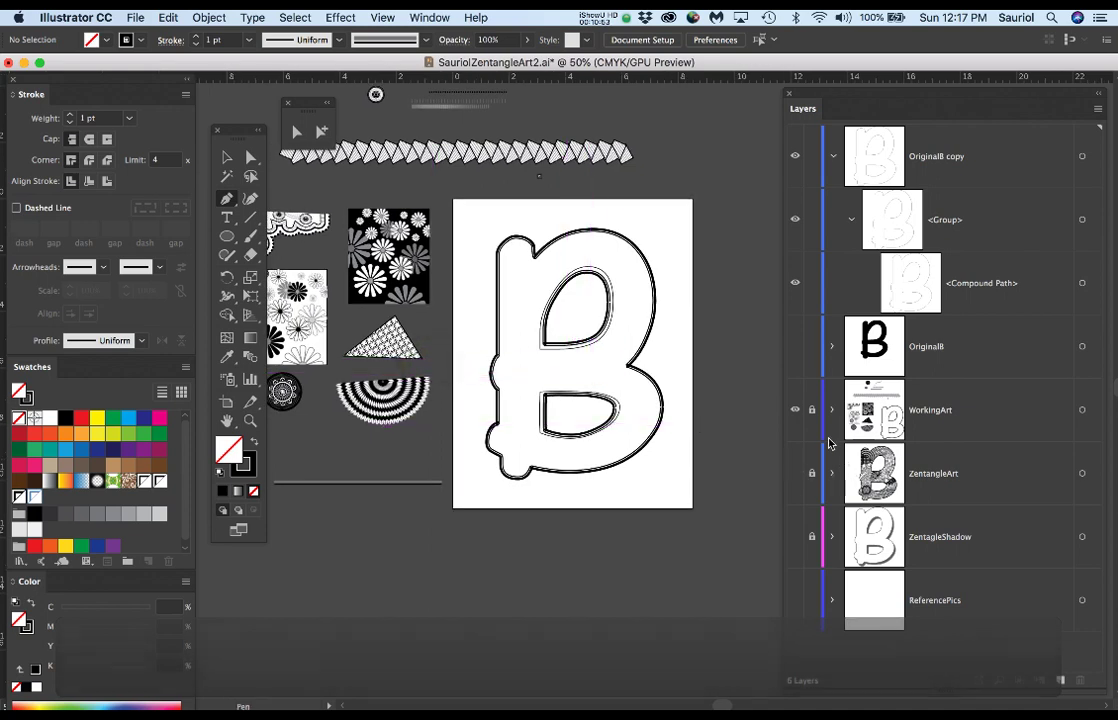
{"action": "left_click", "coordinate": [811, 411]}
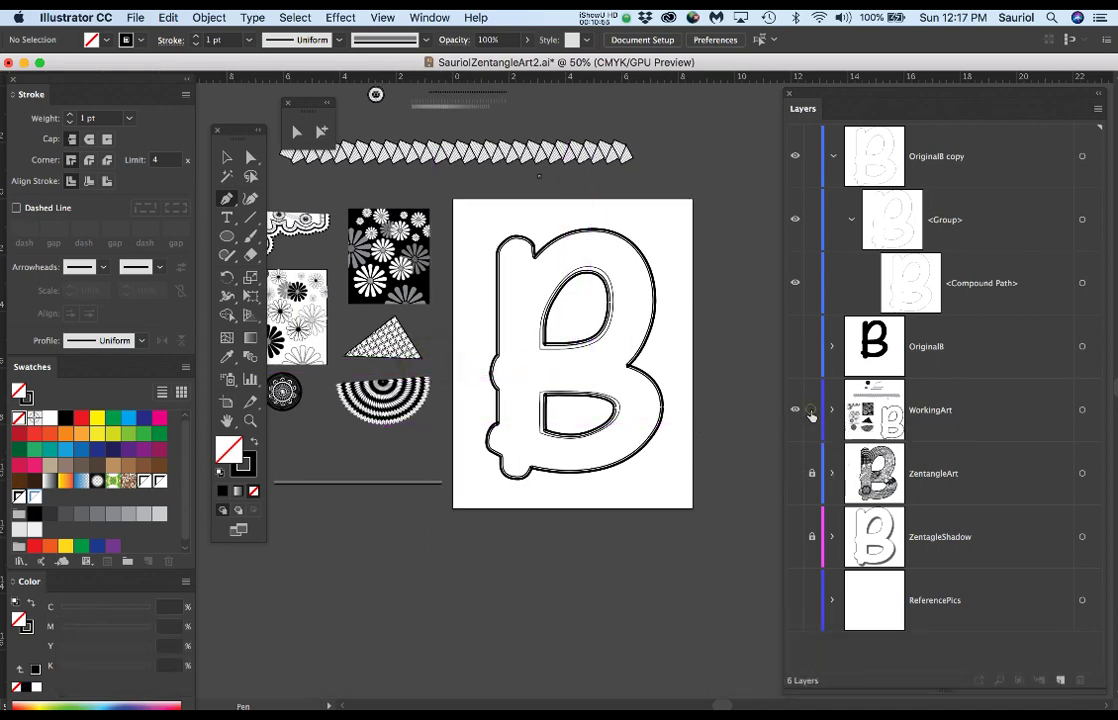
Step: Expand the WorkingArt layer, and hide and lock its thick-outlined compound path of the letter B
{"action": "left_click", "coordinate": [833, 411]}
{"action": "scroll", "coordinate": [838, 425], "scroll_direction": "down", "scroll_amount": 10}
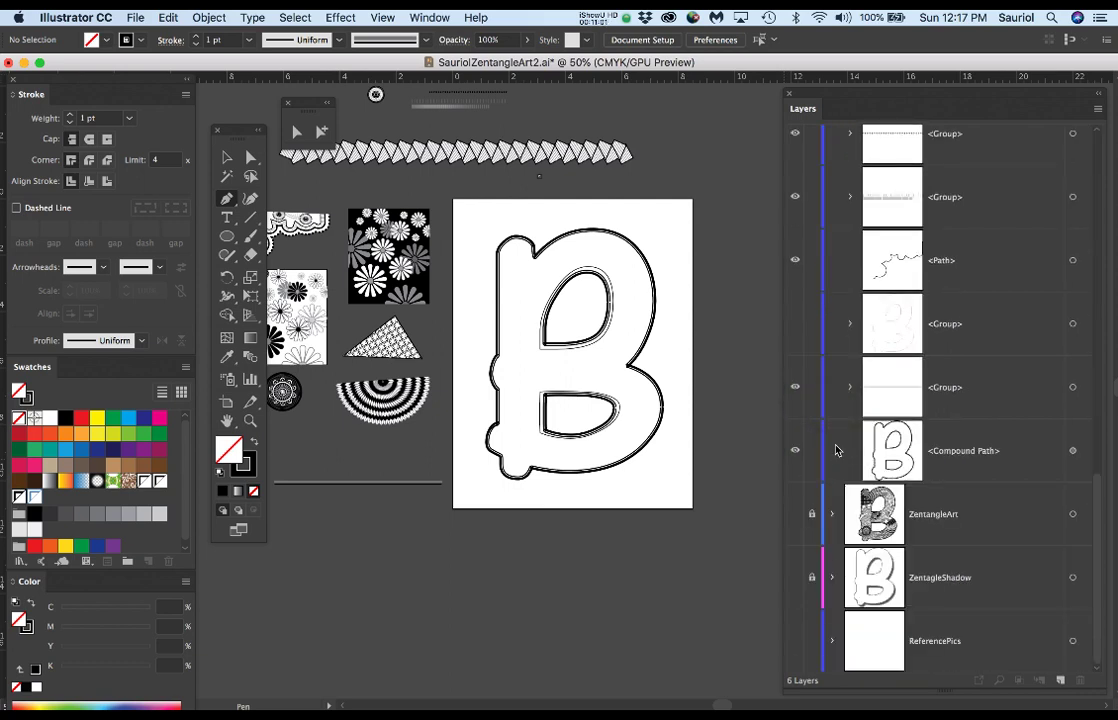
{"action": "left_click", "coordinate": [795, 454]}
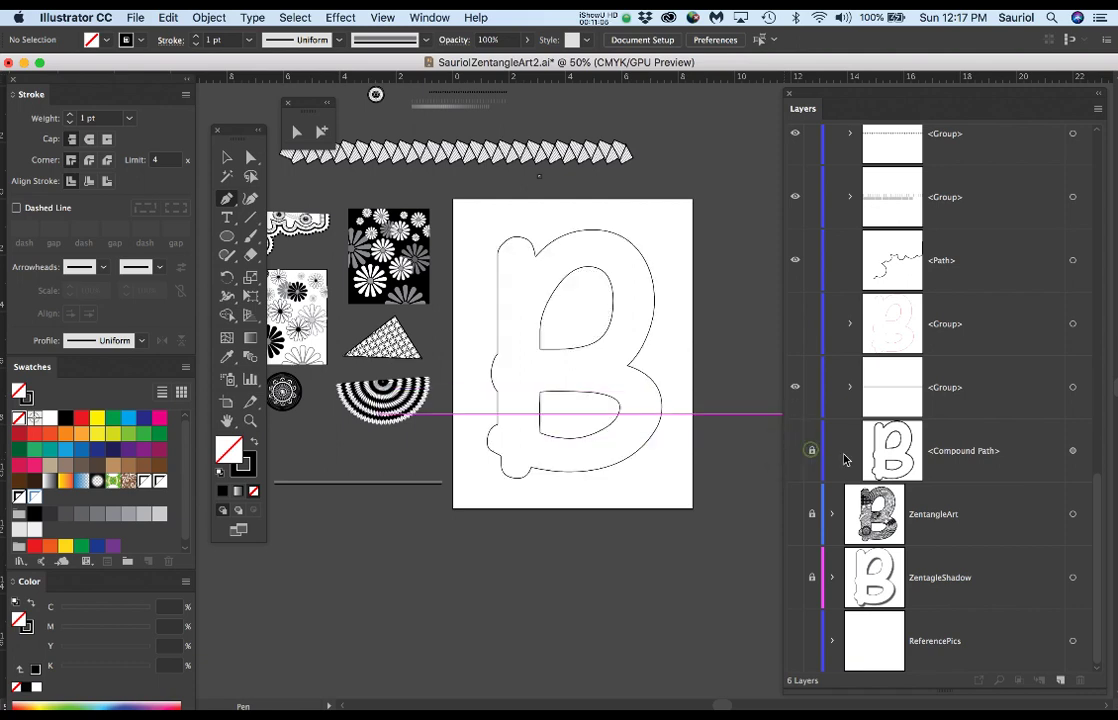
{"action": "scroll", "coordinate": [843, 459], "scroll_direction": "up", "scroll_amount": 10}
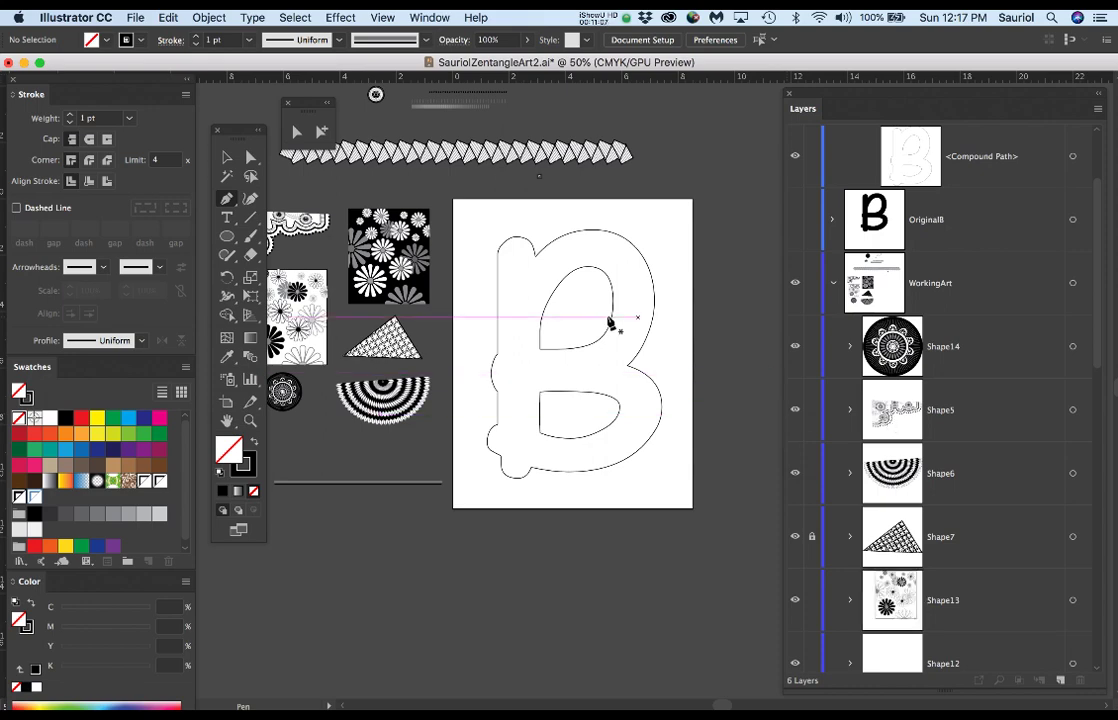
Step: Select the half-circle pattern Shape6 among the pattern pieces beside the artboard
{"action": "left_click_drag", "start_coordinate": [457, 327], "coordinate": [555, 379]}
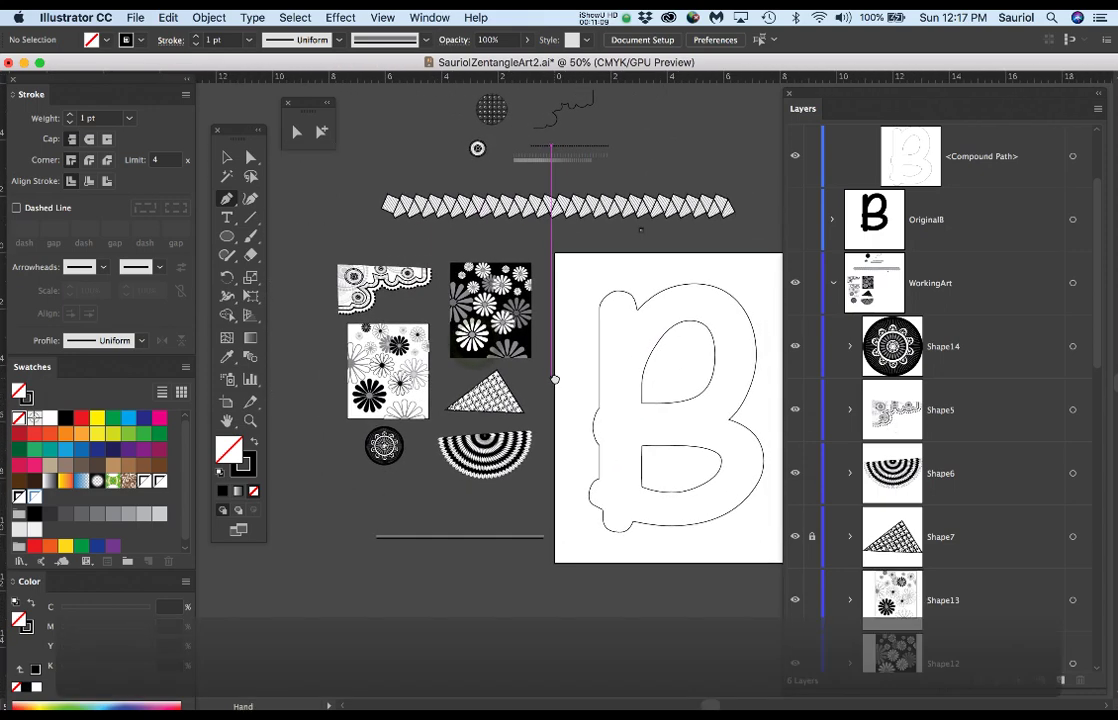
{"action": "scroll", "coordinate": [550, 376], "scroll_direction": "up", "scroll_amount": 1}
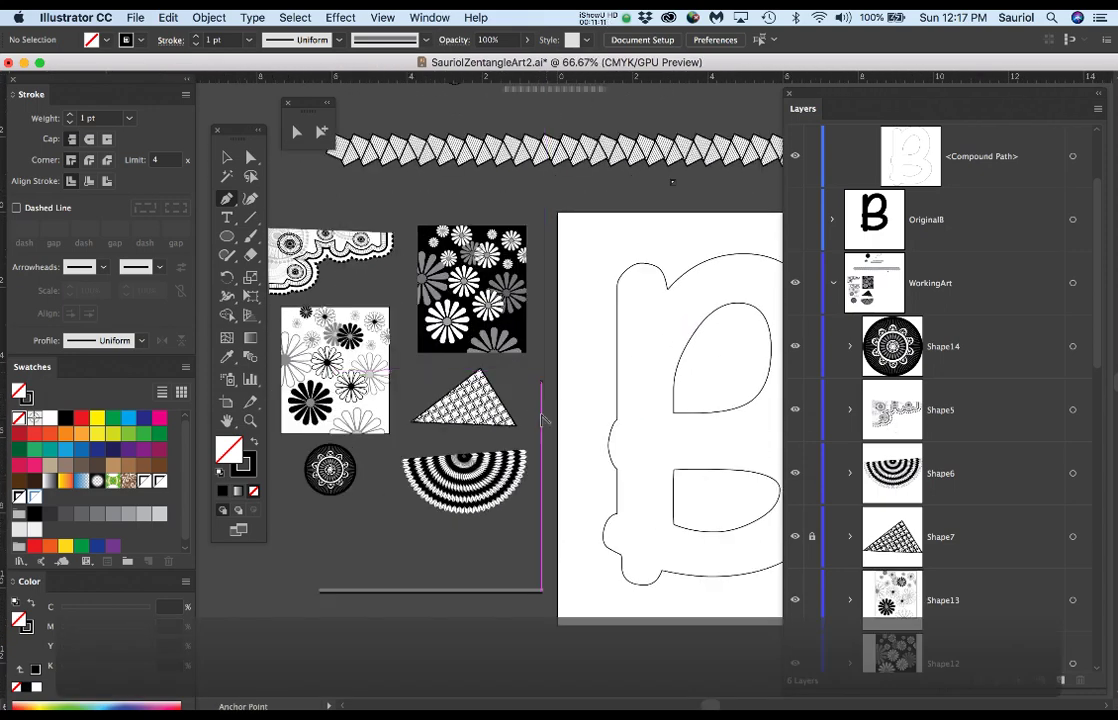
{"action": "scroll", "coordinate": [509, 490], "scroll_direction": "up", "scroll_amount": 1}
{"action": "scroll", "coordinate": [545, 512], "scroll_direction": "down", "scroll_amount": 2}
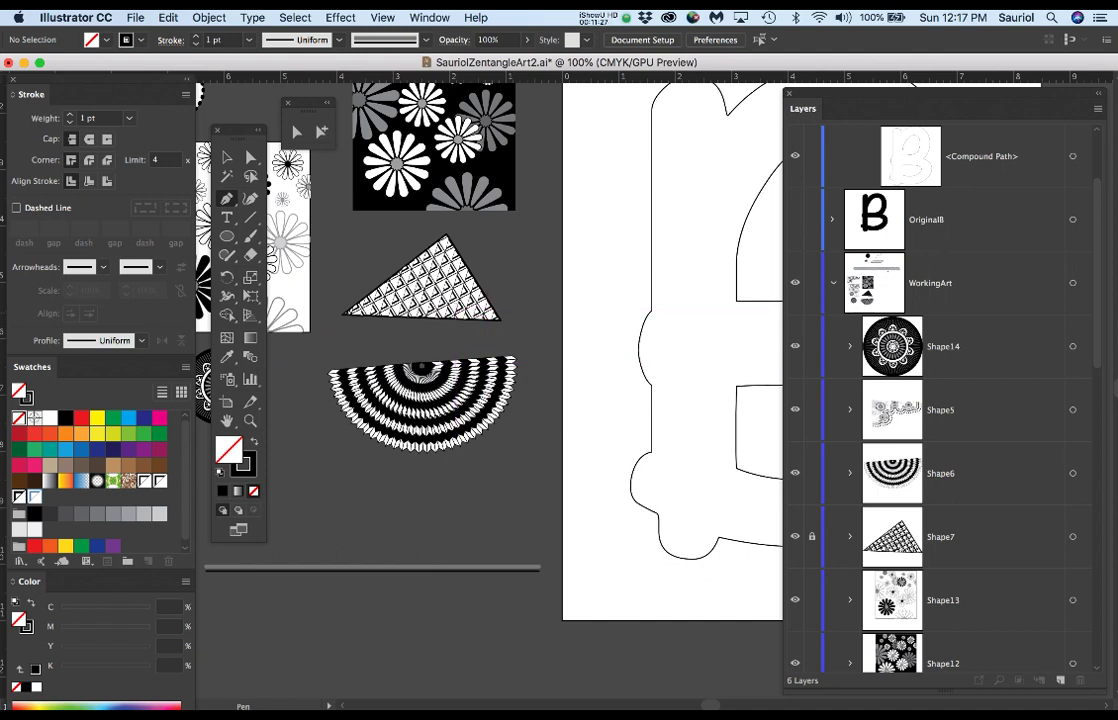
{"action": "left_click_drag", "start_coordinate": [1117, 115], "coordinate": [1117, 88]}
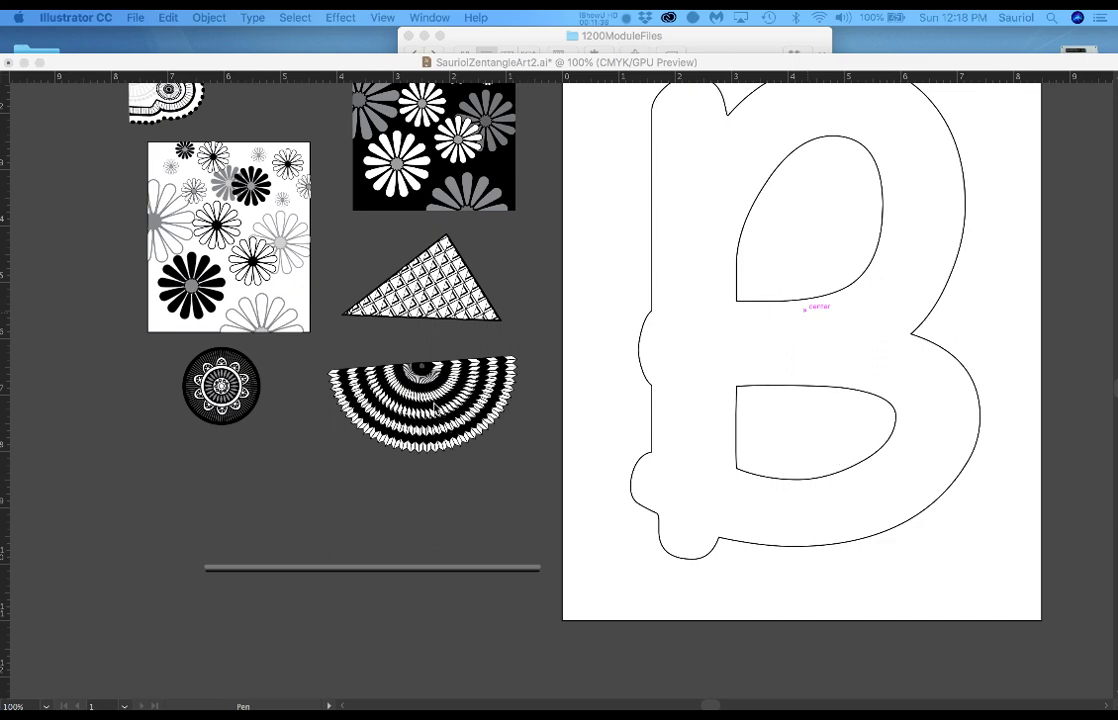
{"action": "key", "text": "Tab"}
{"action": "key", "text": "v"}
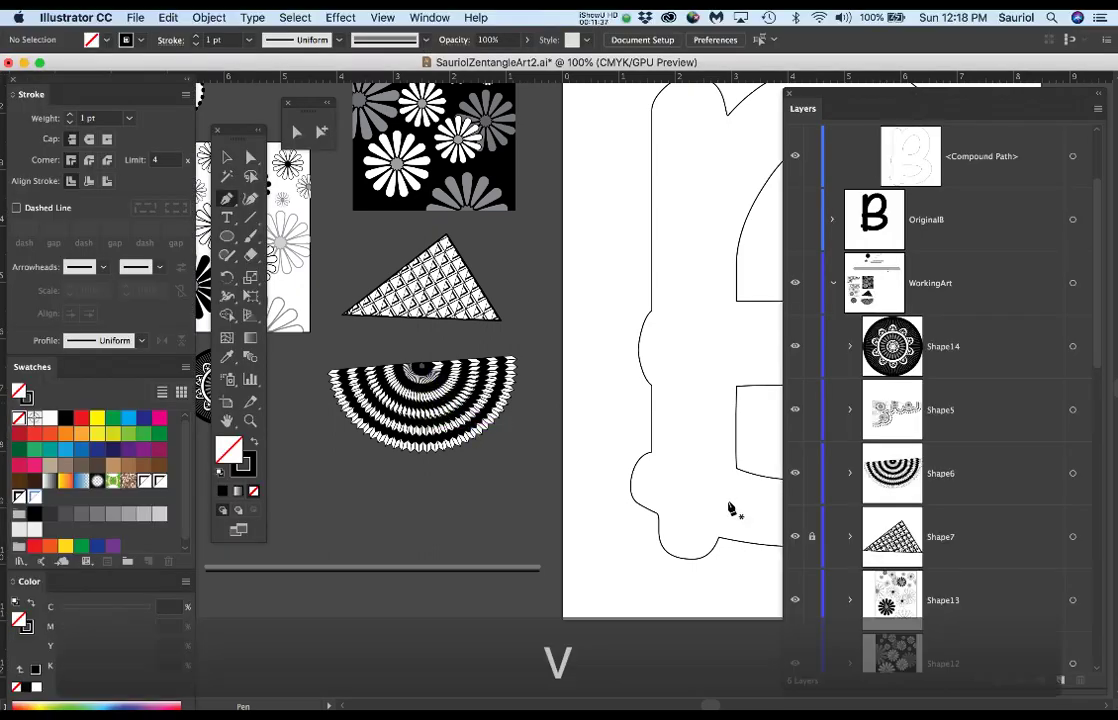
{"action": "left_click", "coordinate": [410, 370]}
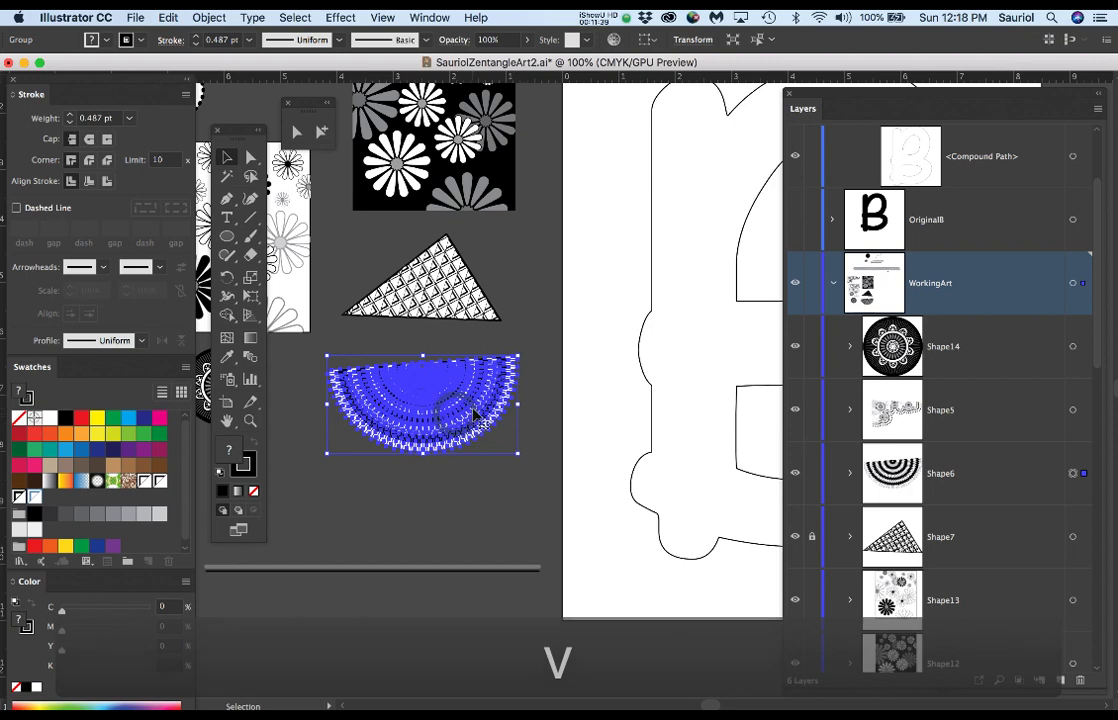
Step: Make the OriginalB copy layer the active layer, keeping it visible
{"action": "scroll", "coordinate": [474, 413], "scroll_direction": "down", "scroll_amount": 1}
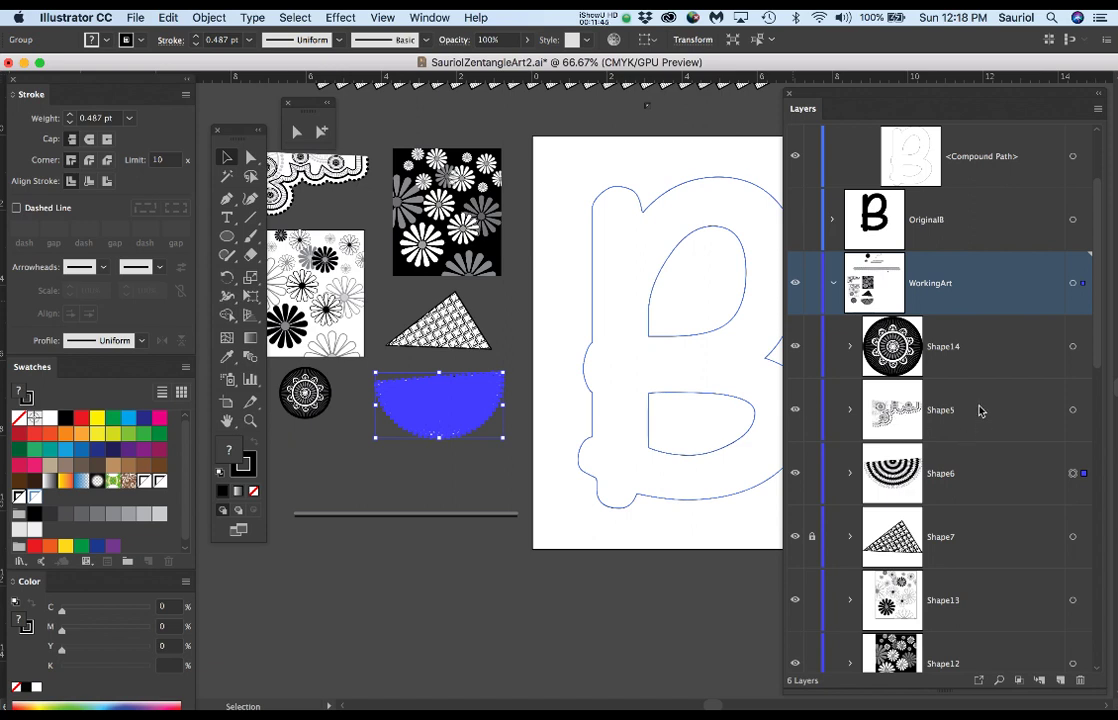
{"action": "scroll", "coordinate": [979, 410], "scroll_direction": "down", "scroll_amount": 10}
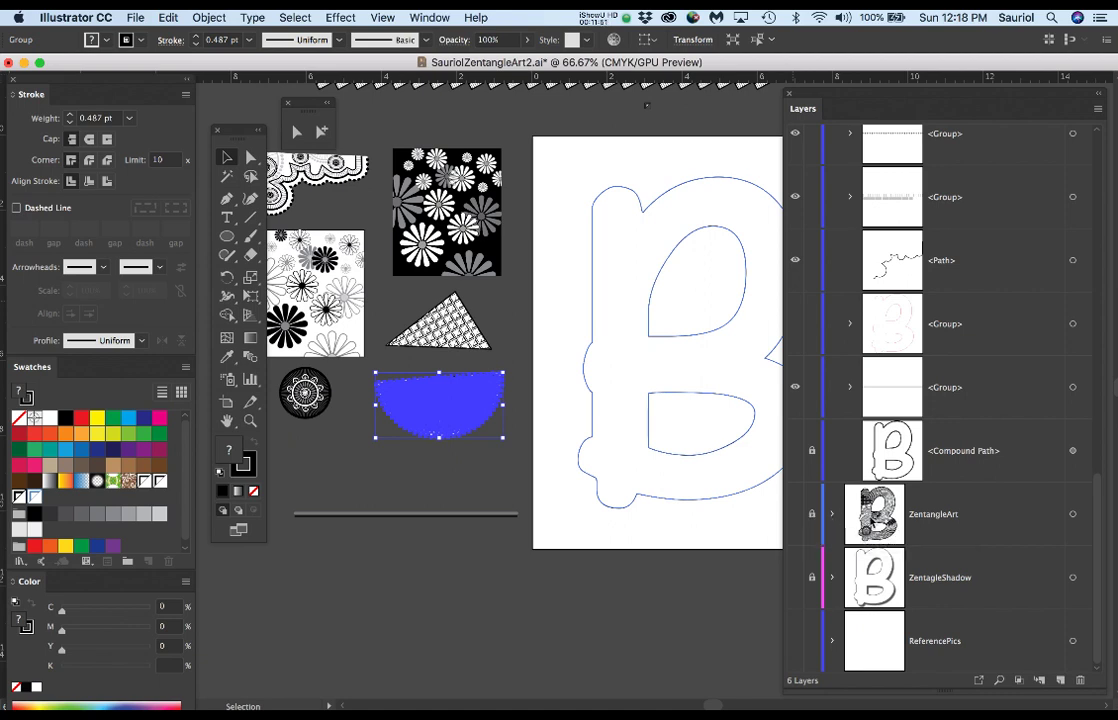
{"action": "scroll", "coordinate": [985, 338], "scroll_direction": "up", "scroll_amount": 10}
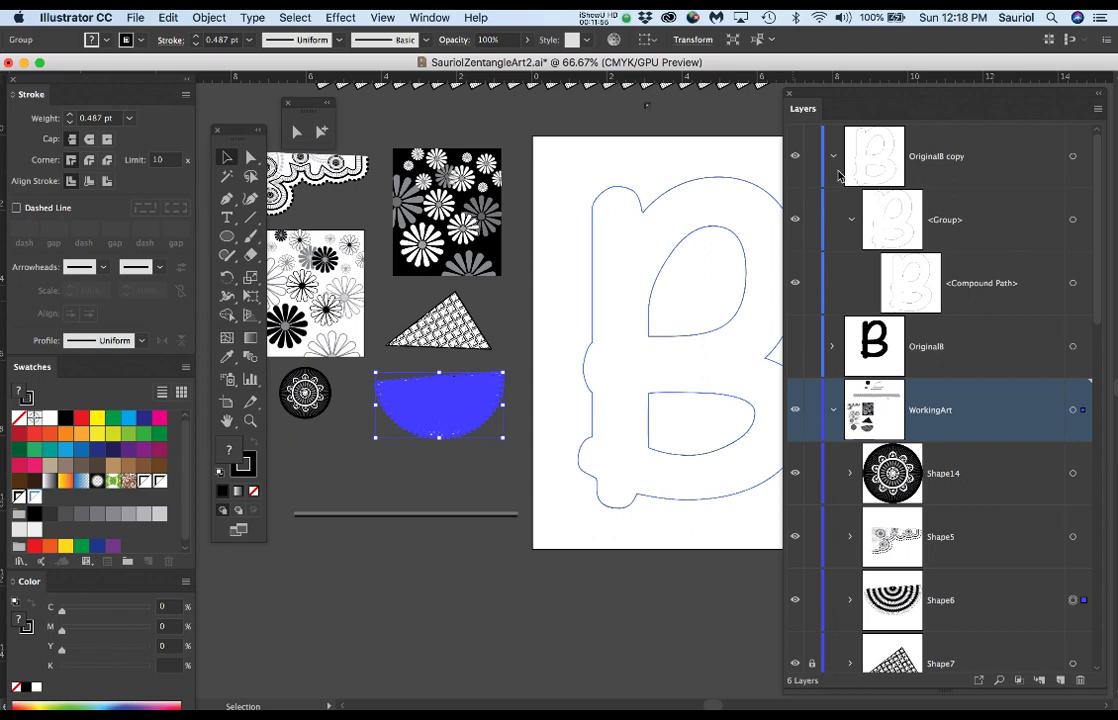
{"action": "left_click", "coordinate": [795, 157]}
{"action": "left_click", "coordinate": [975, 163]}
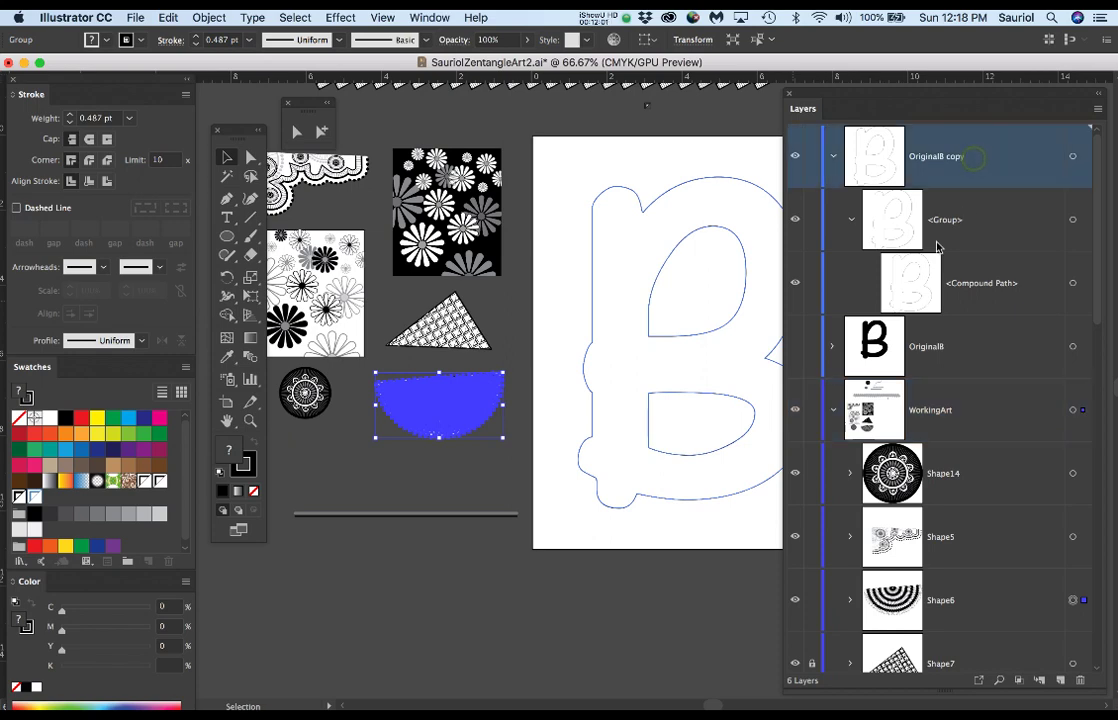
{"action": "key", "text": "super+minus"}
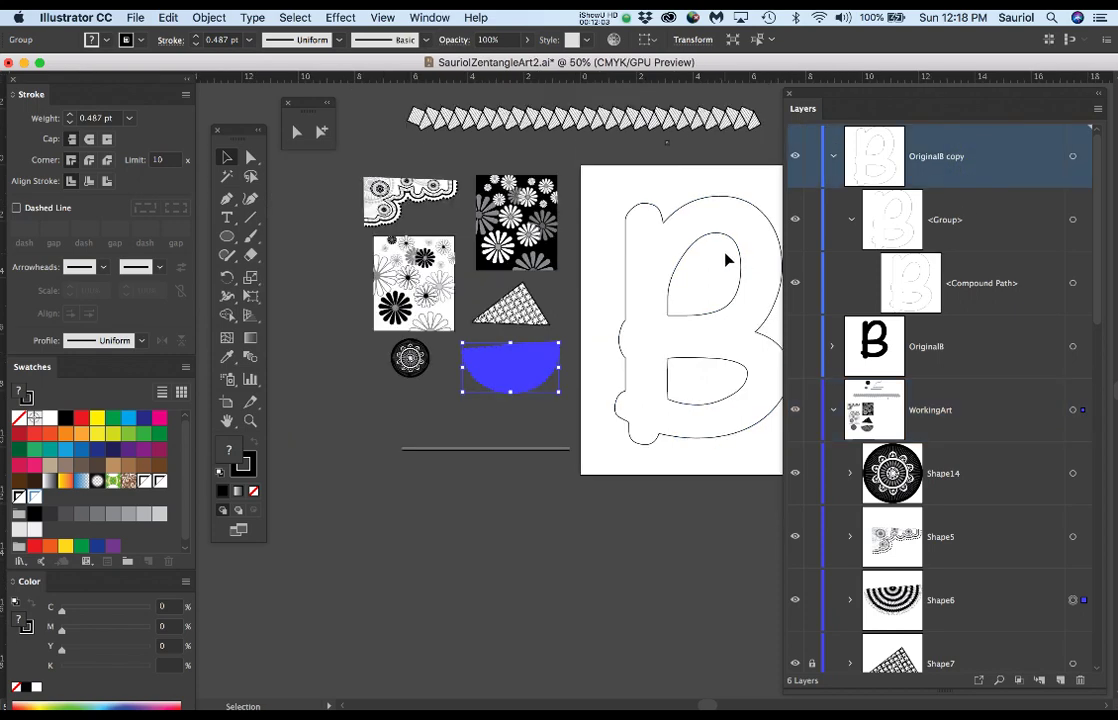
Step: Create a new layer above OriginalB copy and name it DemoZentangleArt
{"action": "key", "text": "space"}
{"action": "left_click_drag", "start_coordinate": [719, 272], "coordinate": [618, 319]}
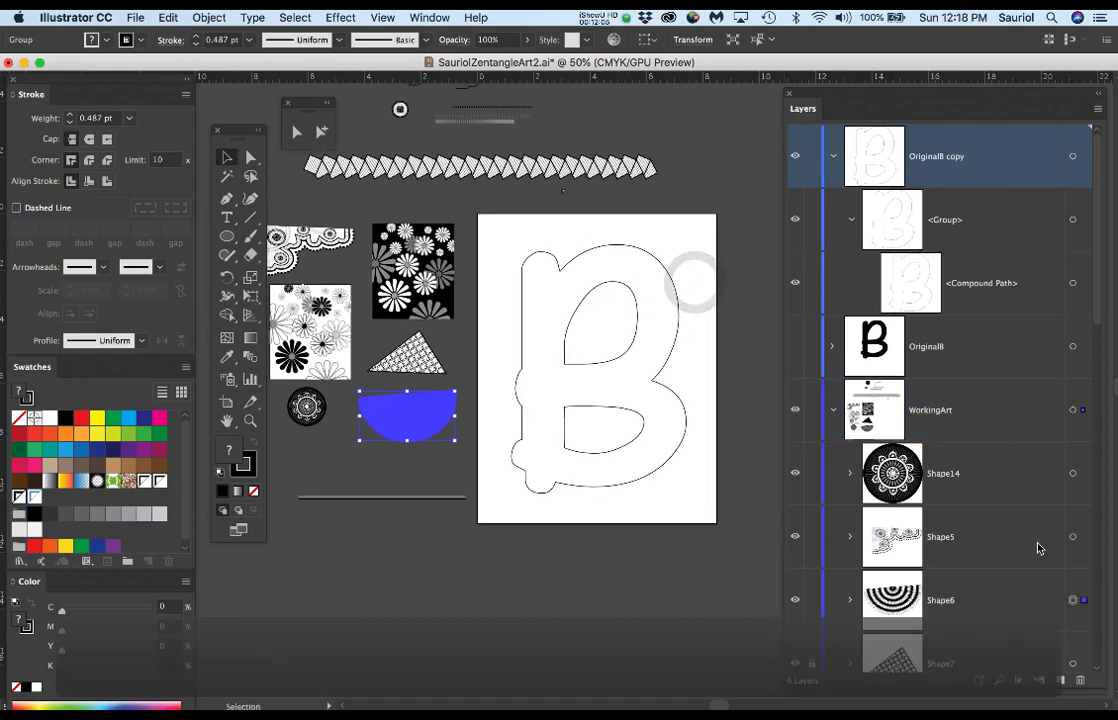
{"action": "left_click", "coordinate": [1061, 681]}
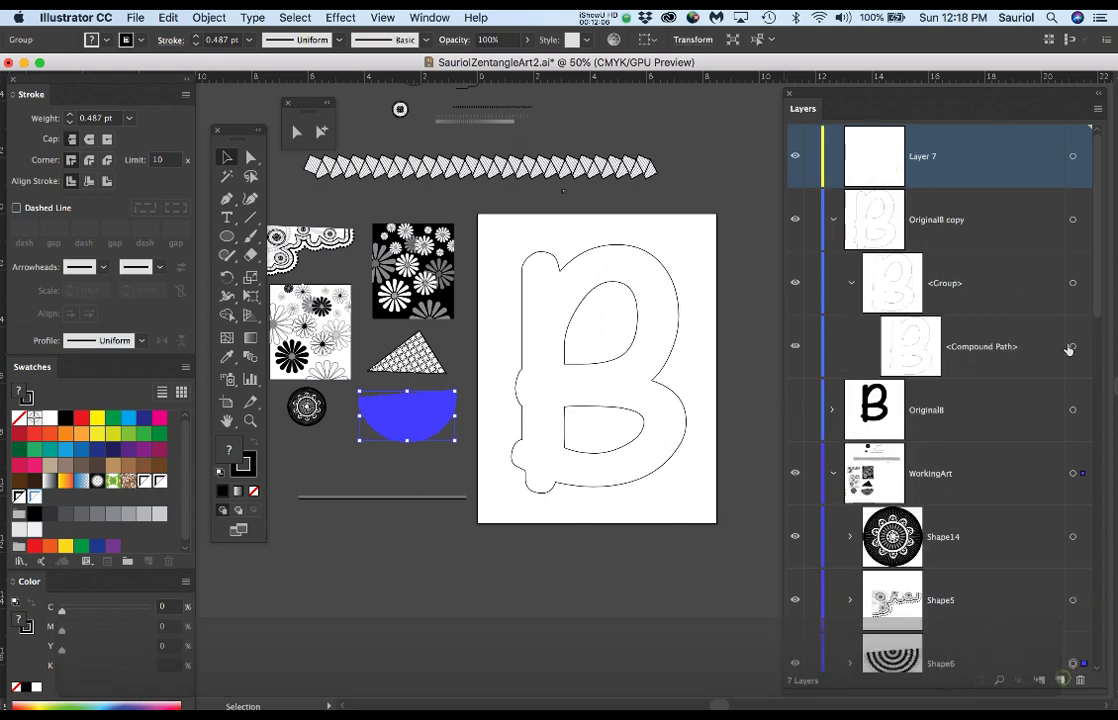
{"action": "double_click", "coordinate": [920, 157]}
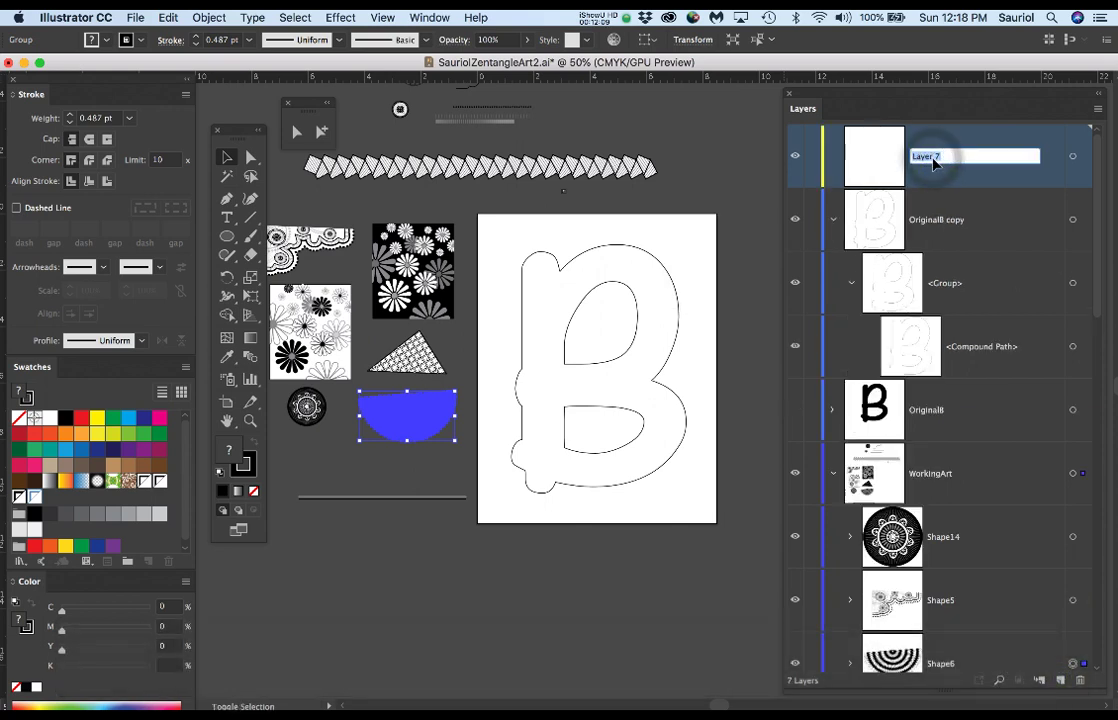
{"action": "type", "text": "Demo"}
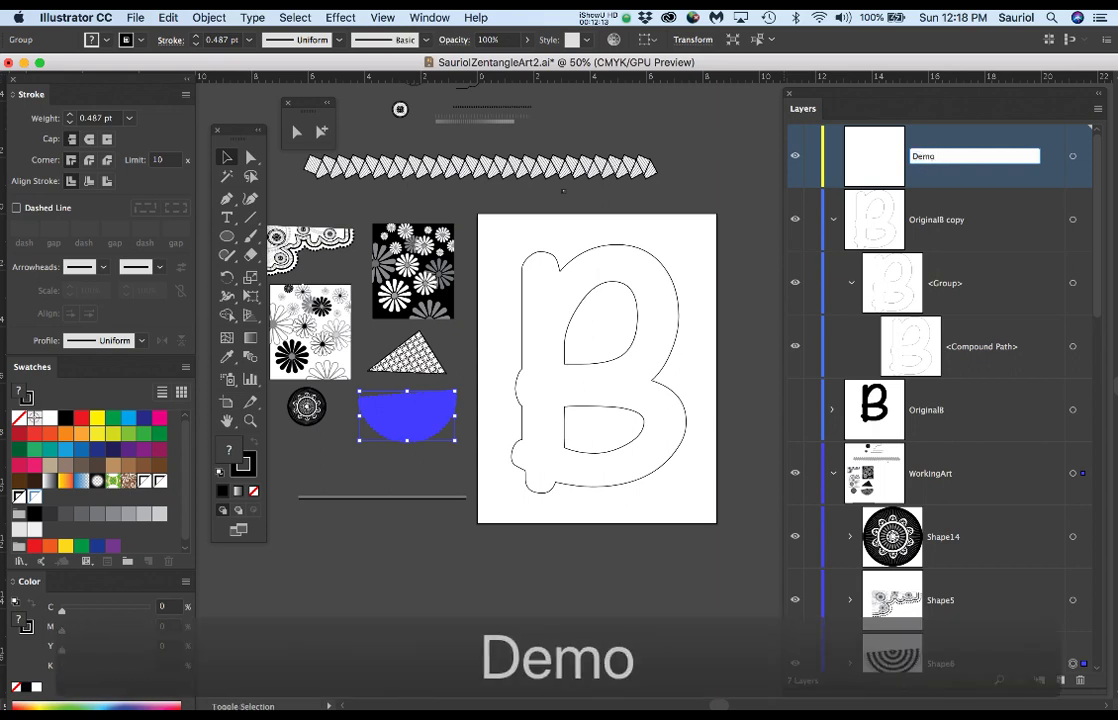
{"action": "type", "text": "Zentan"}
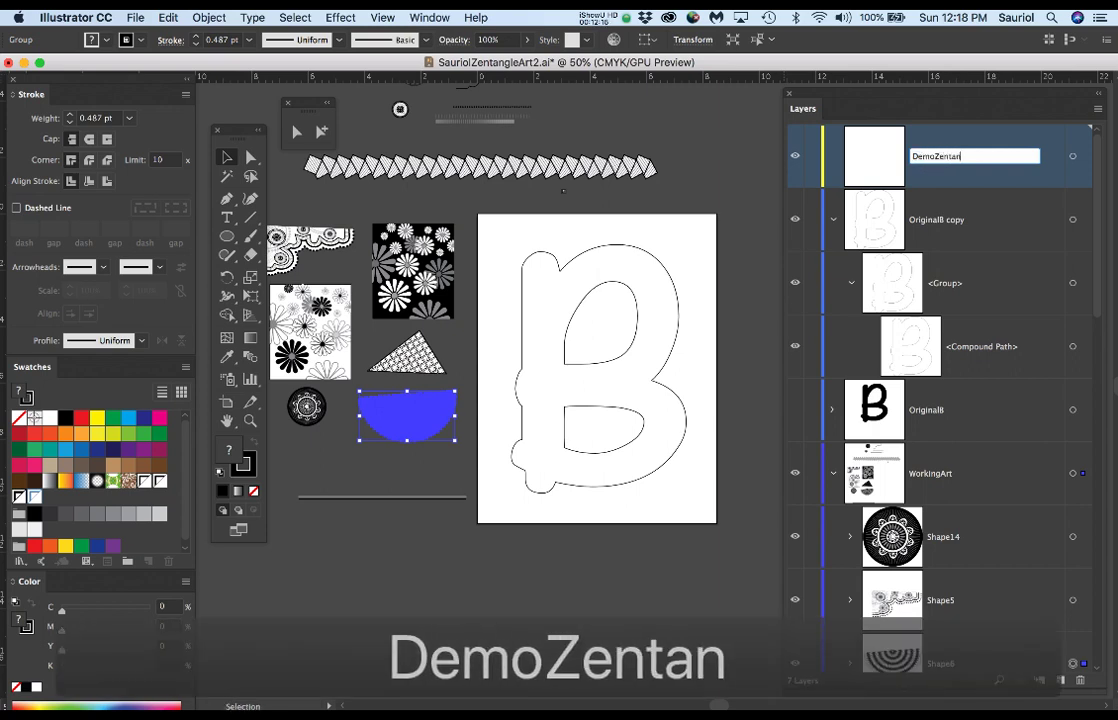
{"action": "type", "text": "gleArt"}
{"action": "key", "text": "Return"}
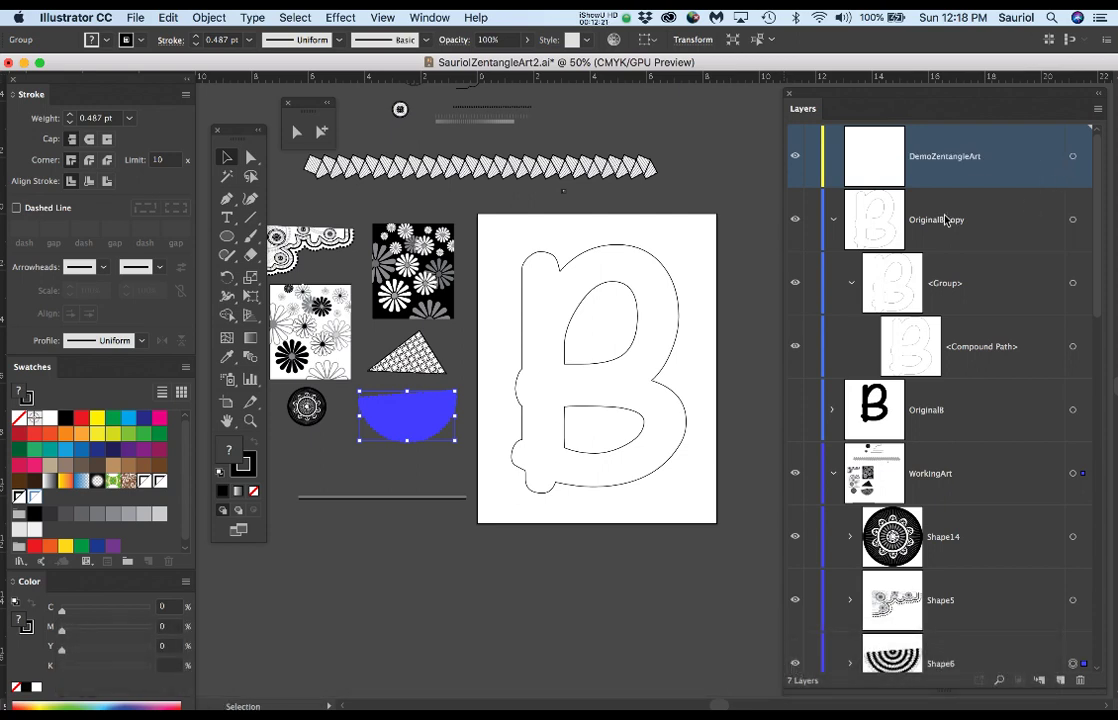
Step: Move the letter B outline group from OriginalB copy into the DemoZentangleArt layer, and hide the OriginalB copy layer
{"action": "left_click", "coordinate": [795, 219]}
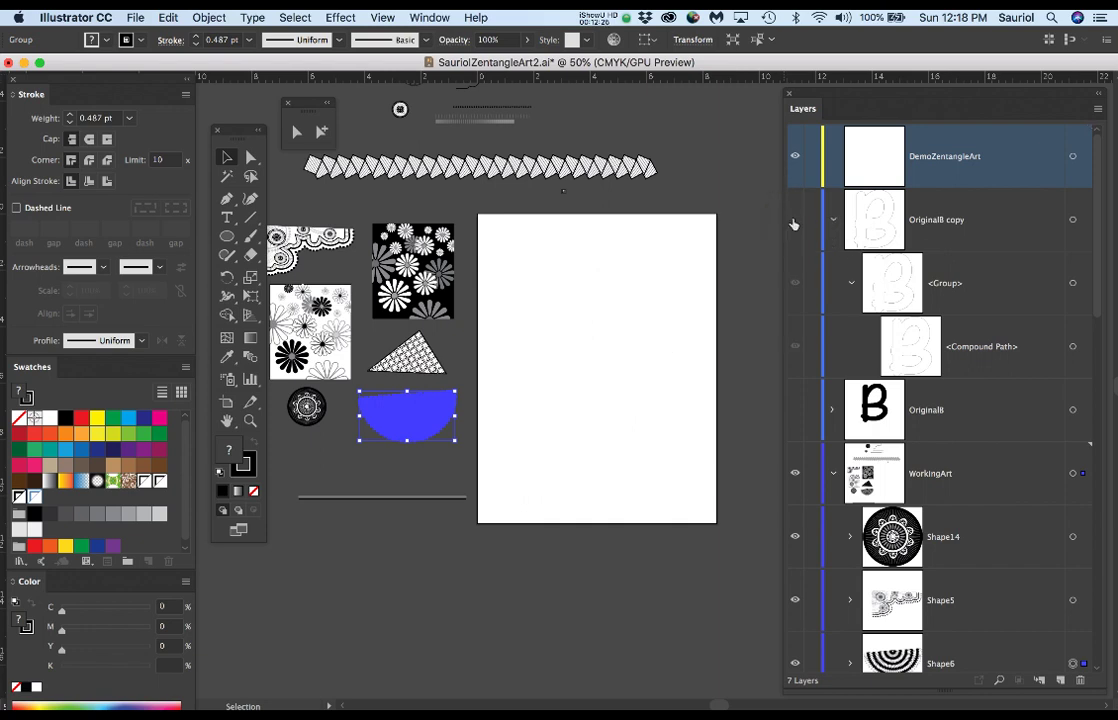
{"action": "left_click", "coordinate": [795, 221]}
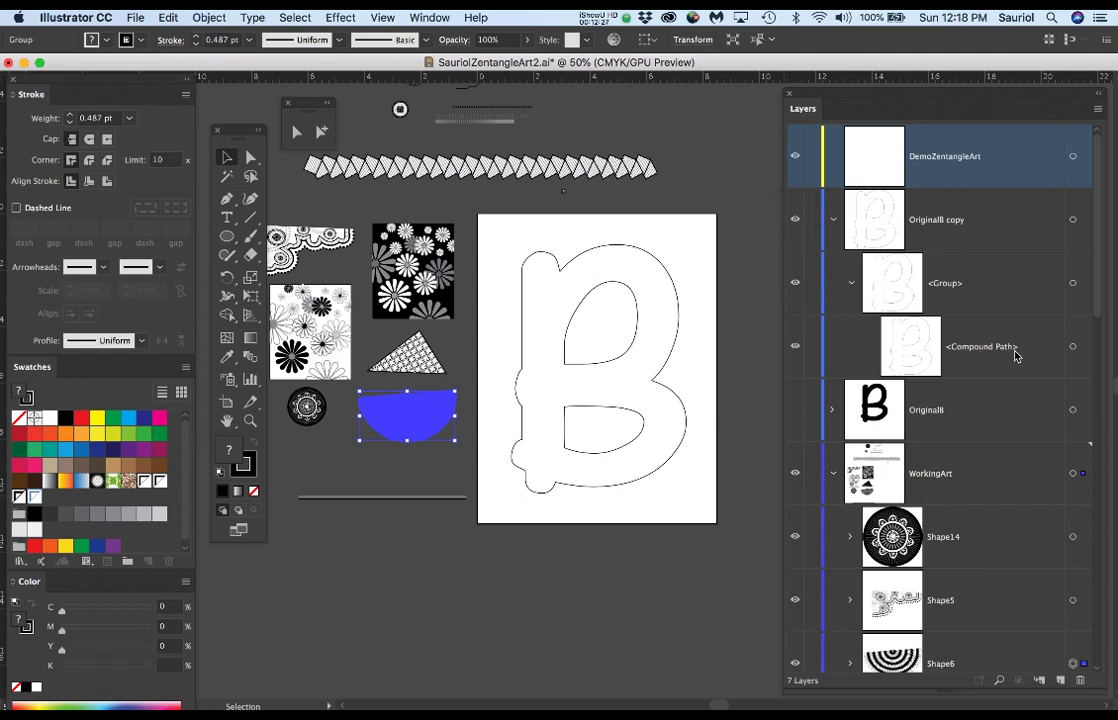
{"action": "left_click_drag", "start_coordinate": [953, 295], "coordinate": [947, 163]}
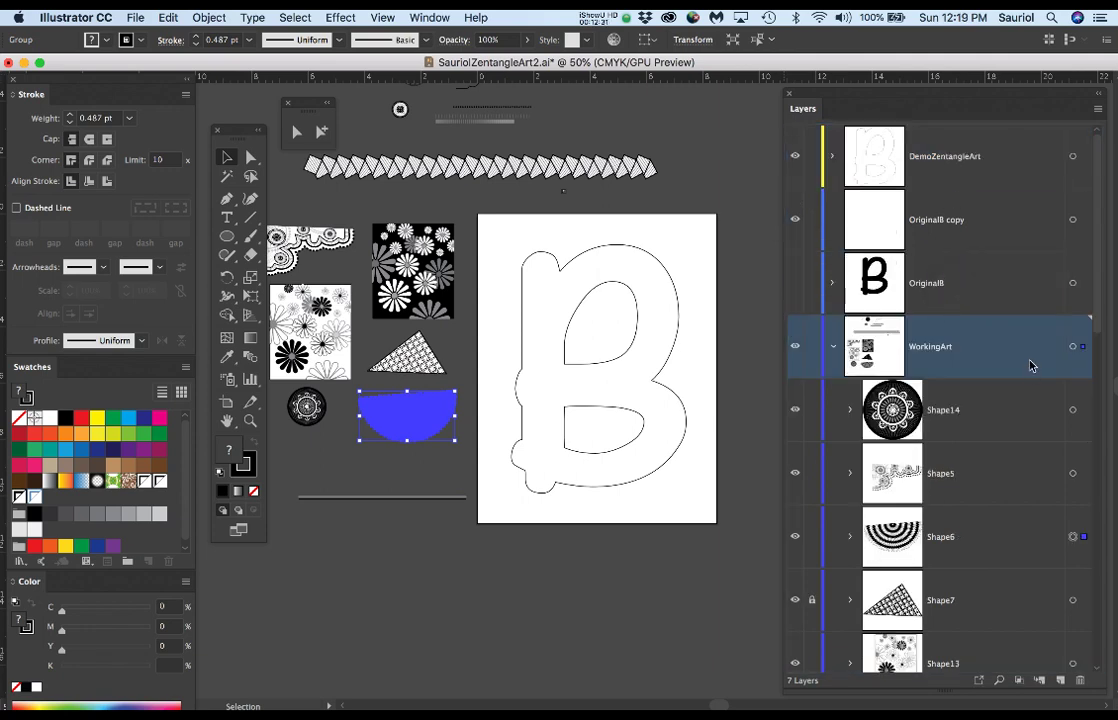
{"action": "left_click", "coordinate": [796, 220]}
{"action": "scroll", "coordinate": [958, 467], "scroll_direction": "down", "scroll_amount": 3}
{"action": "scroll", "coordinate": [958, 467], "scroll_direction": "up", "scroll_amount": 2}
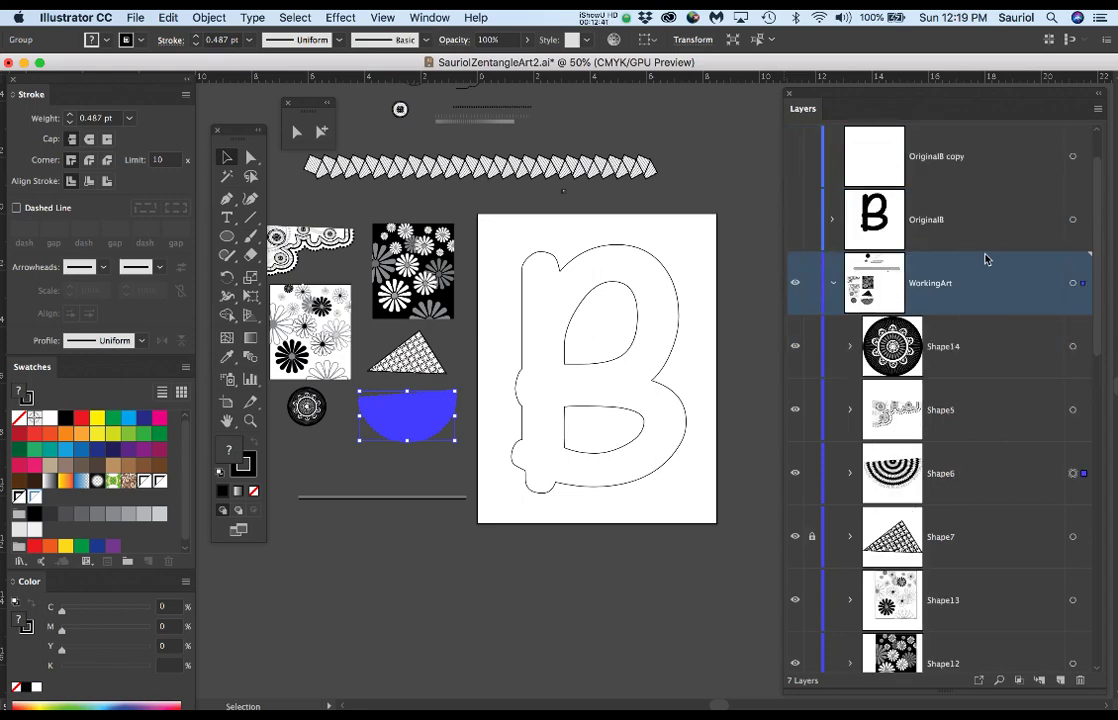
{"action": "scroll", "coordinate": [985, 258], "scroll_direction": "up", "scroll_amount": 1}
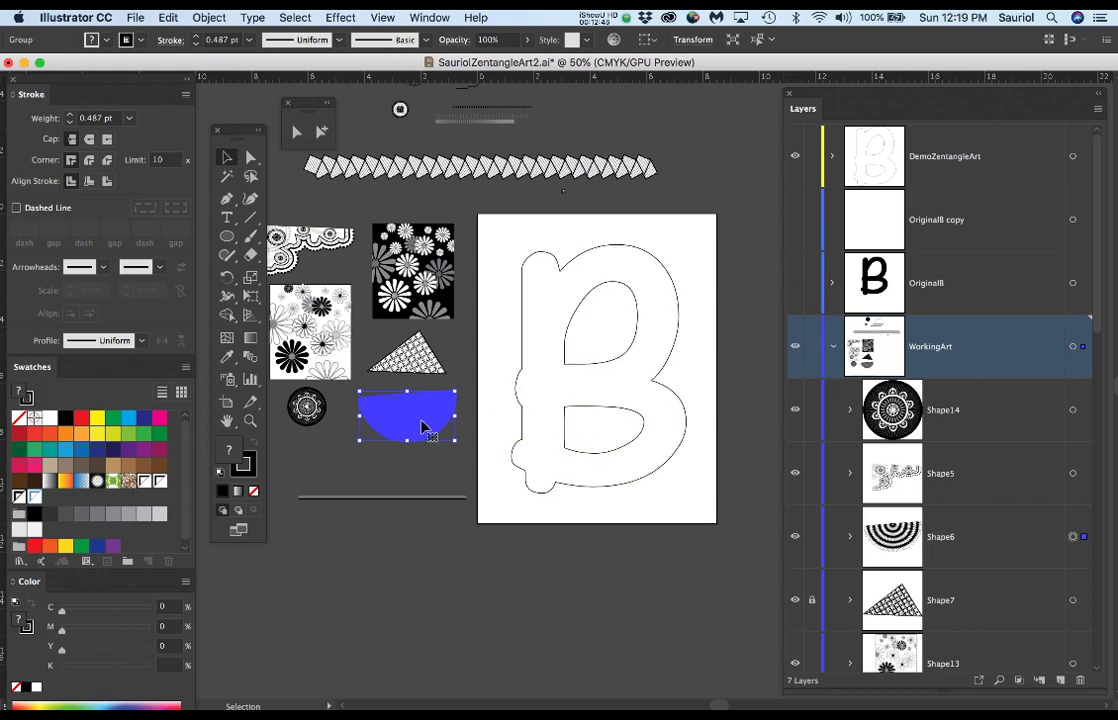
Step: Duplicate the half-circle pattern Shape6 within the WorkingArt layer
{"action": "key", "text": "v"}
{"action": "scroll", "coordinate": [410, 423], "scroll_direction": "up", "scroll_amount": 1}
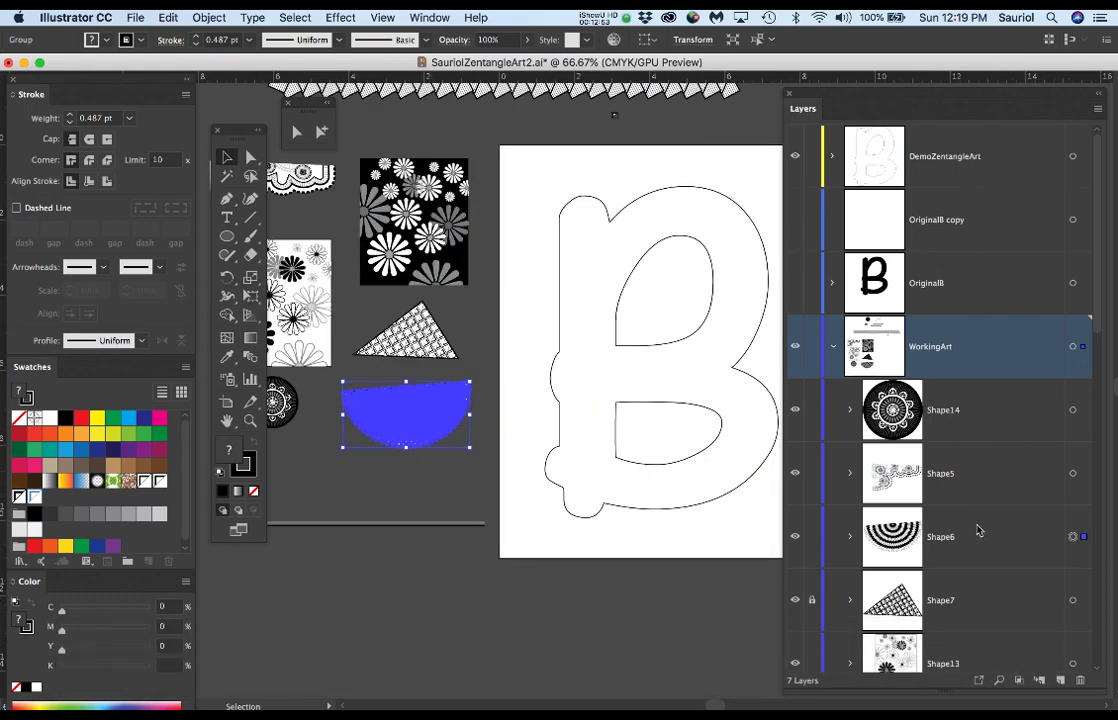
{"action": "scroll", "coordinate": [978, 531], "scroll_direction": "down", "scroll_amount": 5}
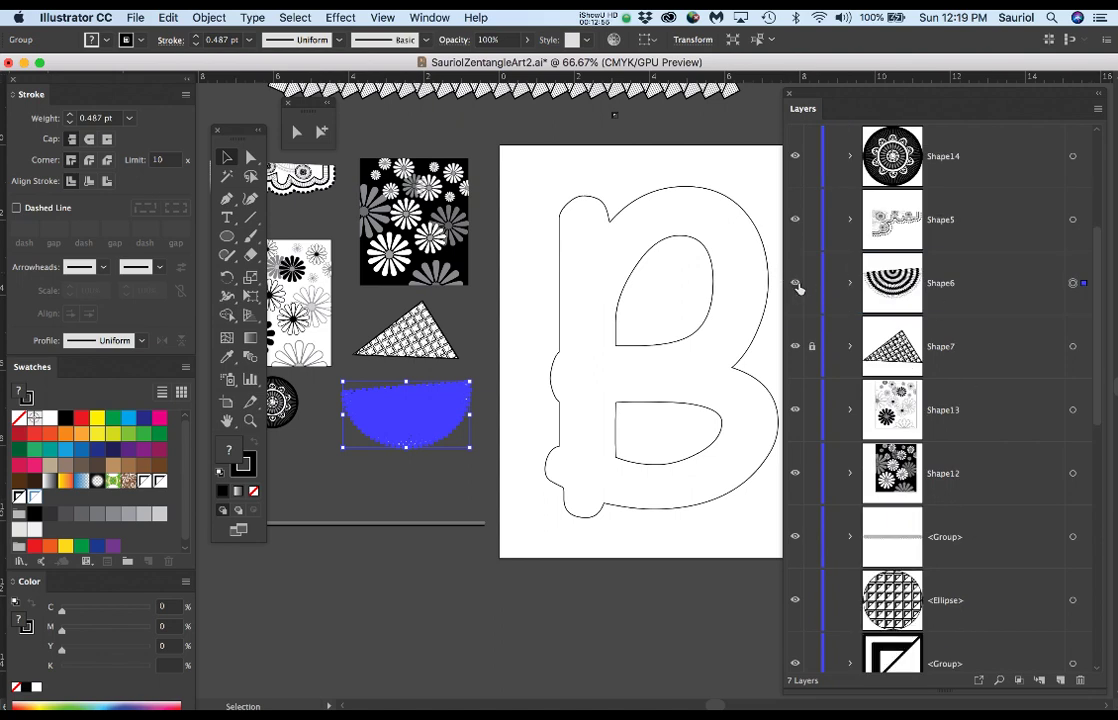
{"action": "left_click", "coordinate": [796, 284]}
{"action": "left_click", "coordinate": [796, 284]}
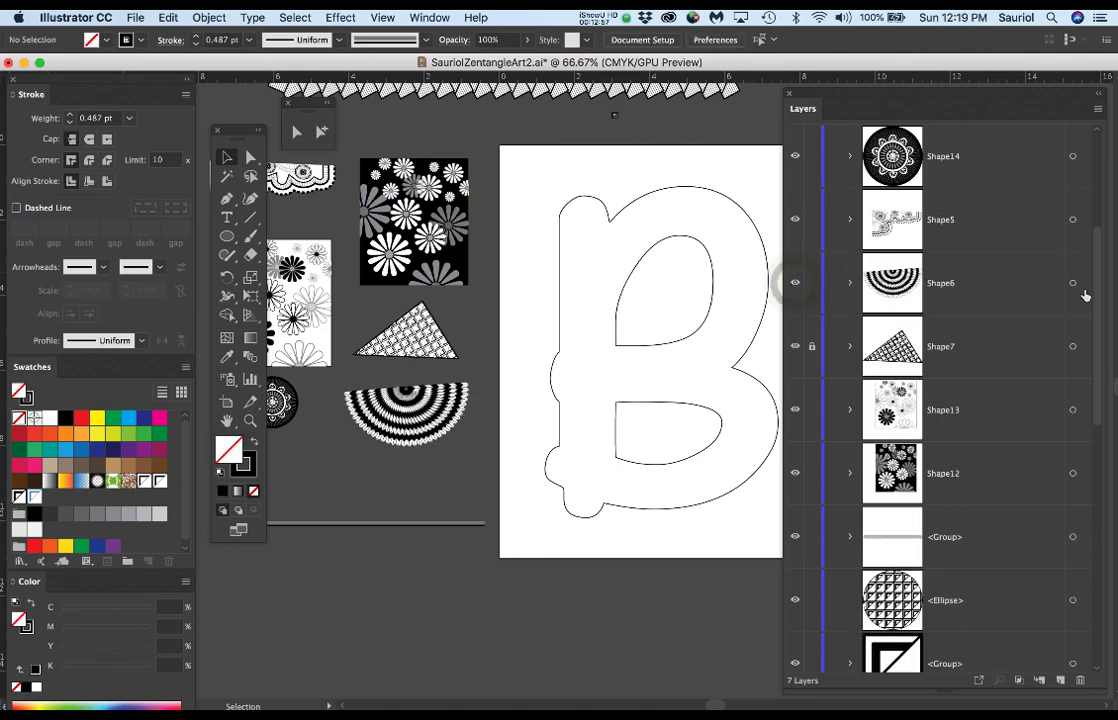
{"action": "left_click_drag", "start_coordinate": [1000, 277], "coordinate": [1063, 682]}
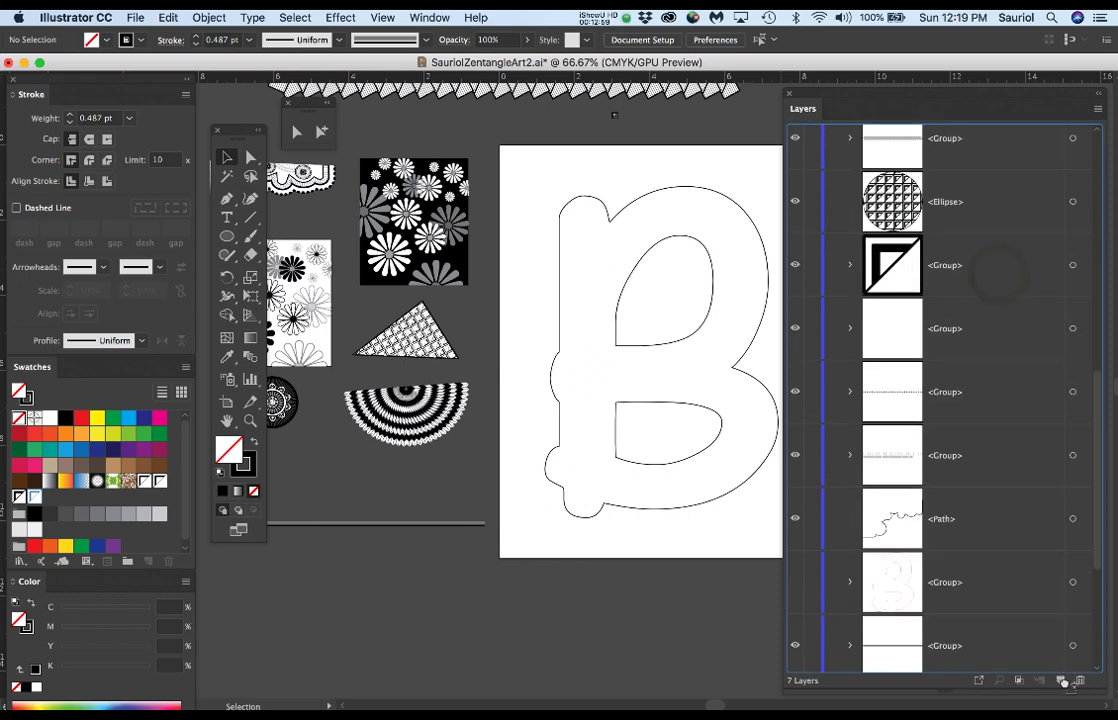
{"action": "scroll", "coordinate": [1010, 330], "scroll_direction": "up", "scroll_amount": 10}
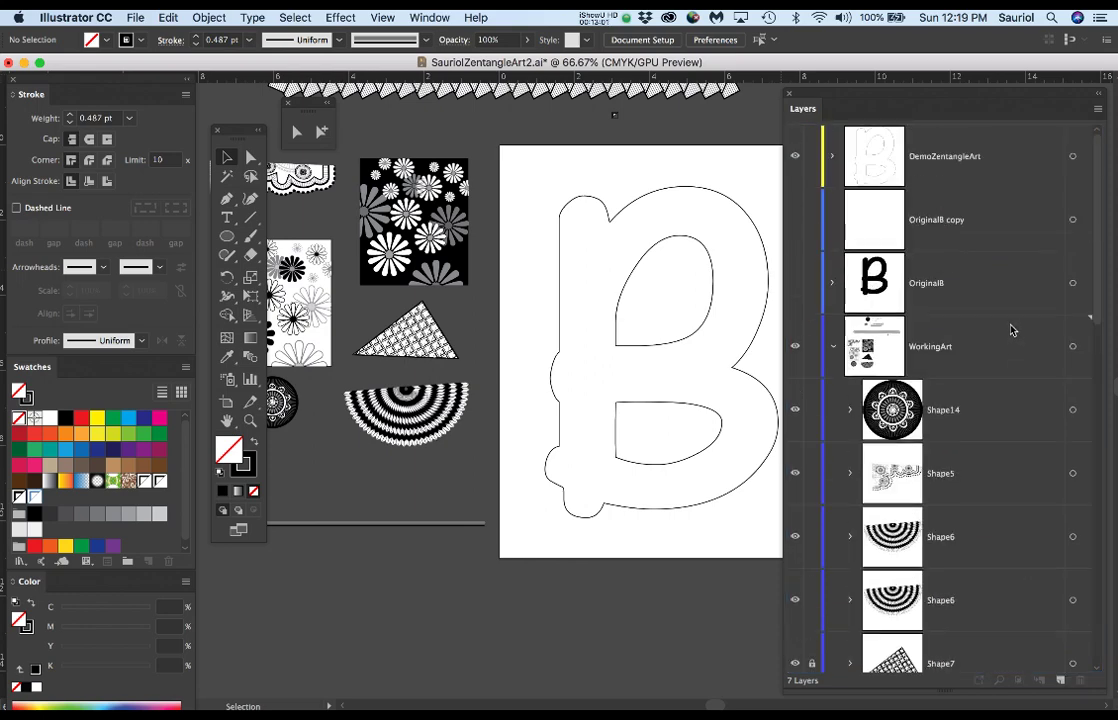
{"action": "scroll", "coordinate": [1008, 338], "scroll_direction": "down", "scroll_amount": 5}
{"action": "scroll", "coordinate": [1001, 322], "scroll_direction": "up", "scroll_amount": 2}
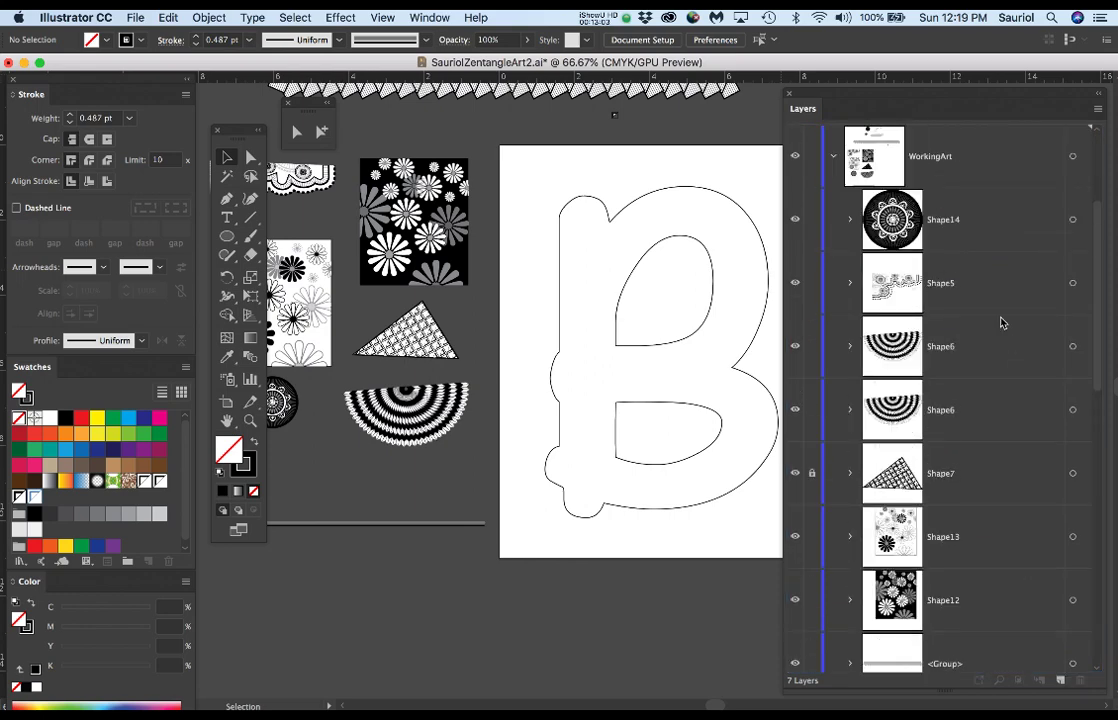
Step: Use Free Transform on the upper Shape6 copy to place it over the B's upper-left corner, slightly enlarged and rotated counterclockwise
{"action": "left_click", "coordinate": [1073, 349]}
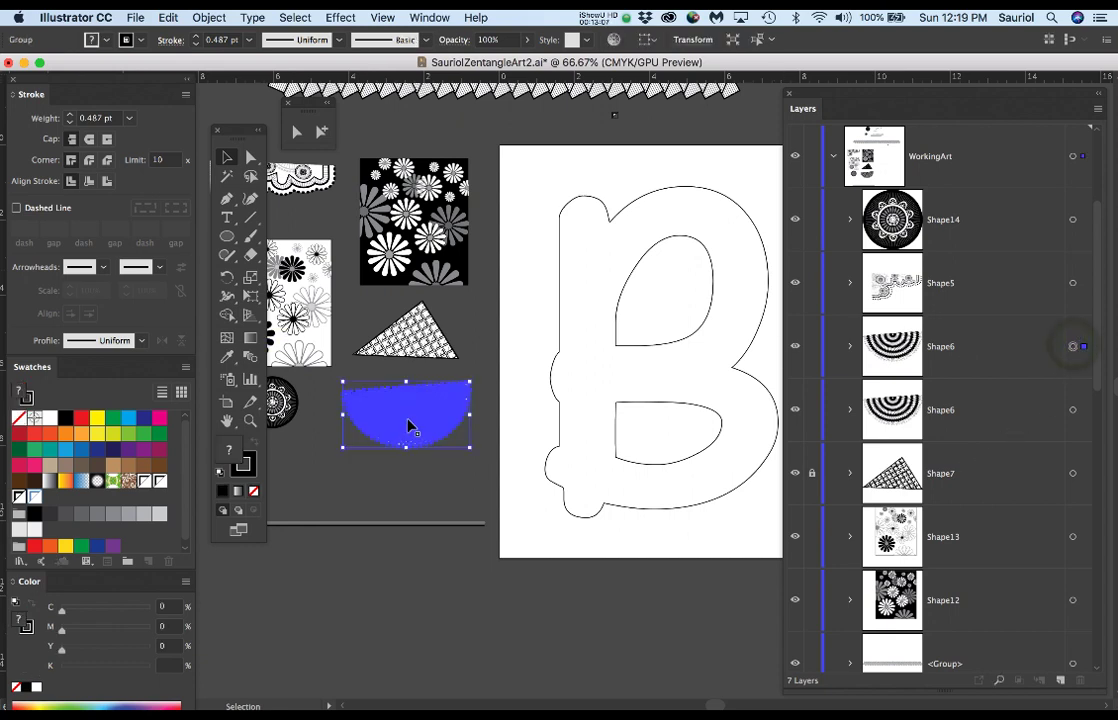
{"action": "key", "text": "e"}
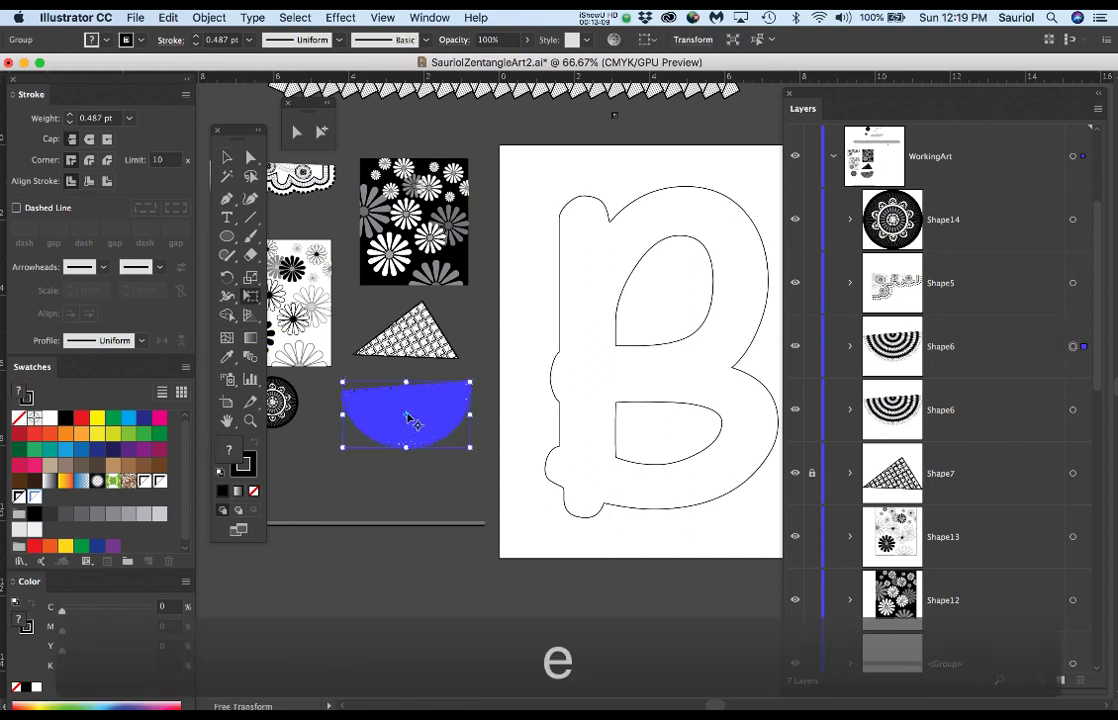
{"action": "left_click_drag", "start_coordinate": [428, 416], "coordinate": [629, 218]}
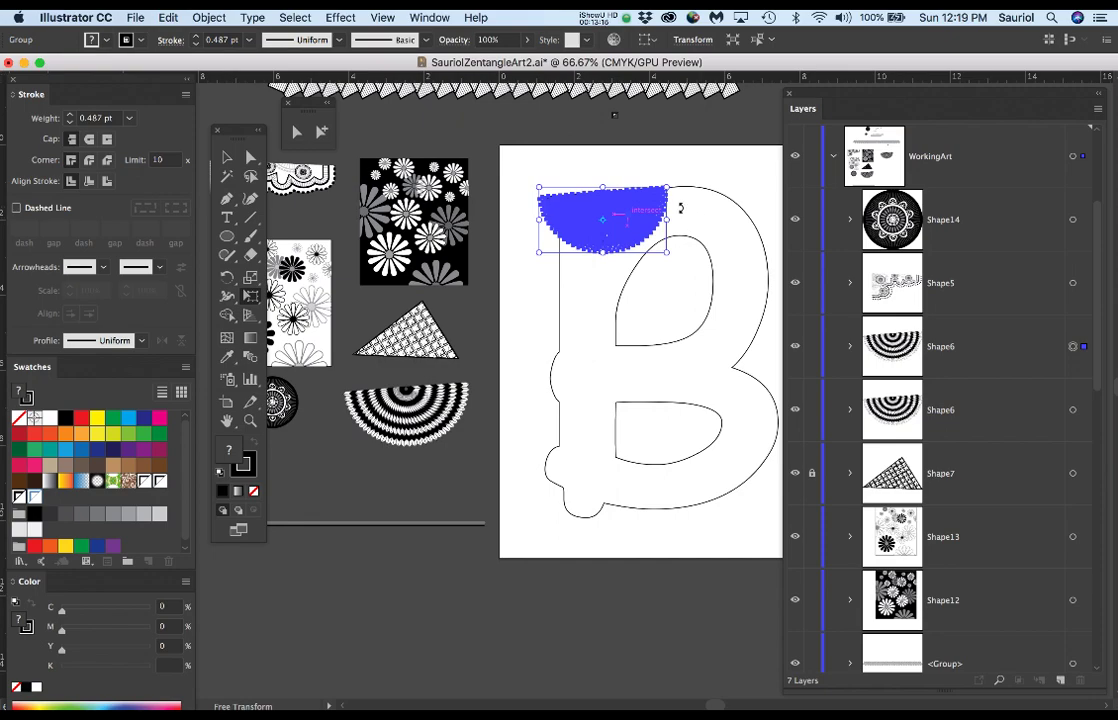
{"action": "scroll", "coordinate": [680, 208], "scroll_direction": "up", "scroll_amount": 2}
{"action": "left_click_drag", "start_coordinate": [681, 148], "coordinate": [645, 122]}
{"action": "mouse_move", "coordinate": [595, 210]}
{"action": "left_mouse_down"}
{"action": "mouse_move", "coordinate": [608, 230]}
{"action": "mouse_move", "coordinate": [600, 211]}
{"action": "left_mouse_up"}
{"action": "mouse_move", "coordinate": [642, 312]}
{"action": "left_mouse_down"}
{"action": "mouse_move", "coordinate": [579, 314]}
{"action": "mouse_move", "coordinate": [644, 311]}
{"action": "left_mouse_up"}
{"action": "left_click_drag", "start_coordinate": [610, 248], "coordinate": [599, 220]}
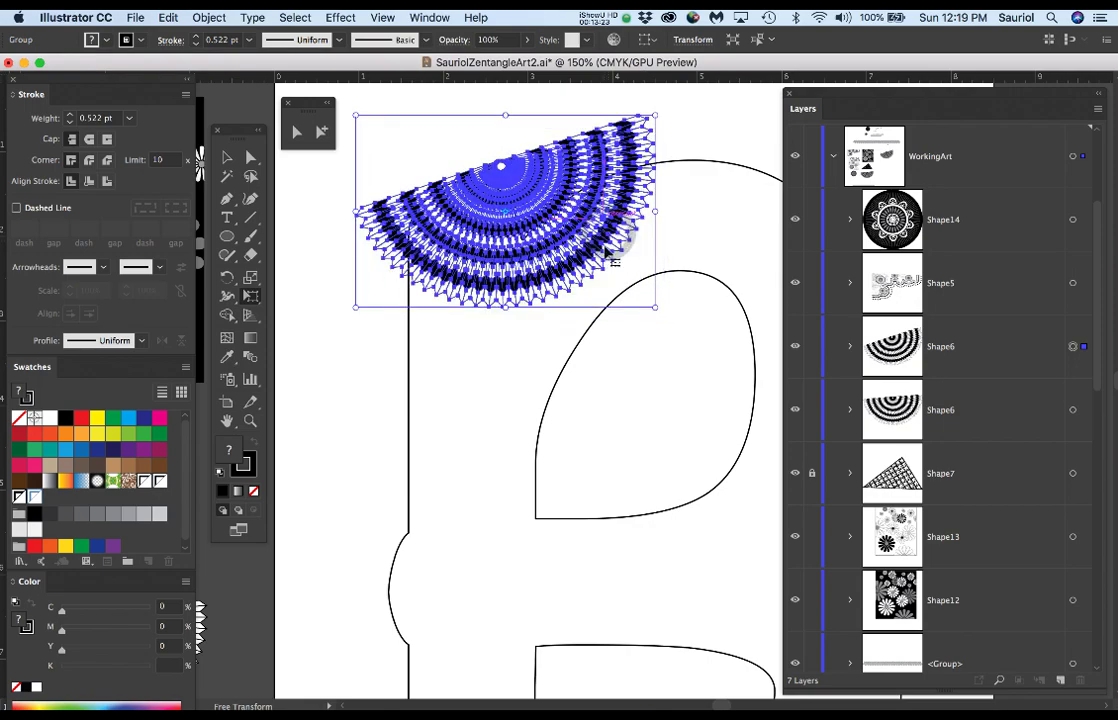
{"action": "scroll", "coordinate": [599, 282], "scroll_direction": "down", "scroll_amount": 2}
{"action": "scroll", "coordinate": [597, 280], "scroll_direction": "down", "scroll_amount": 3}
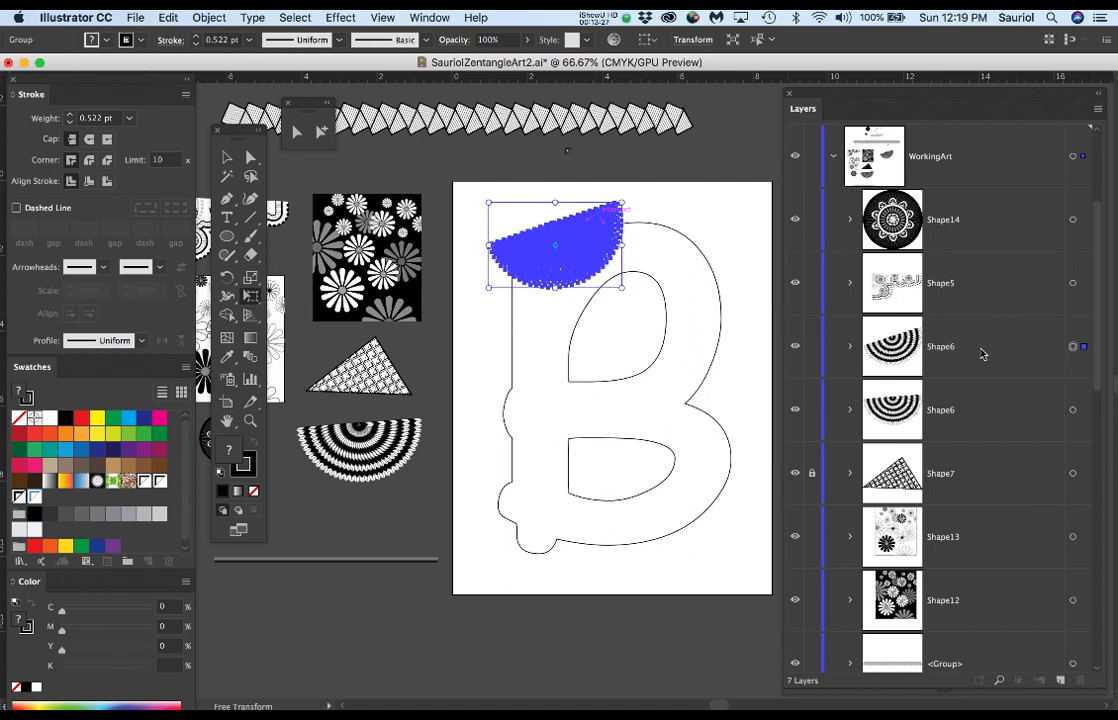
Step: Move the rotated Shape6 copy into the DemoZentangleArt layer and set that layer's color to Brick Red
{"action": "scroll", "coordinate": [985, 356], "scroll_direction": "up", "scroll_amount": 3}
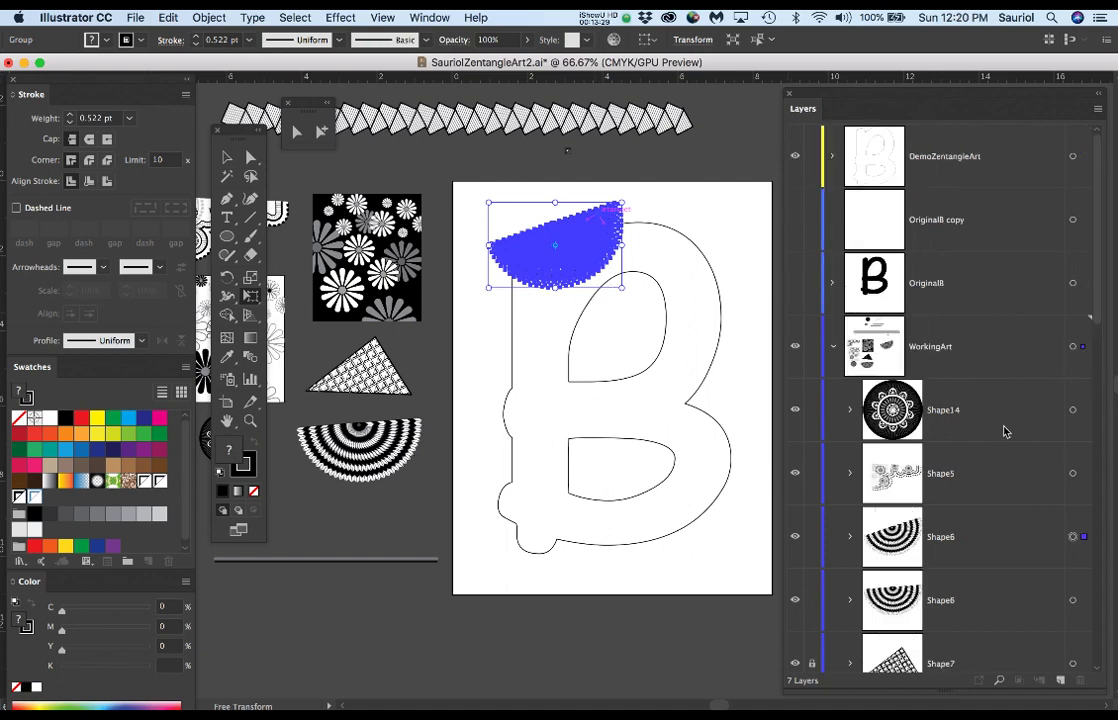
{"action": "left_click_drag", "start_coordinate": [1007, 424], "coordinate": [998, 156]}
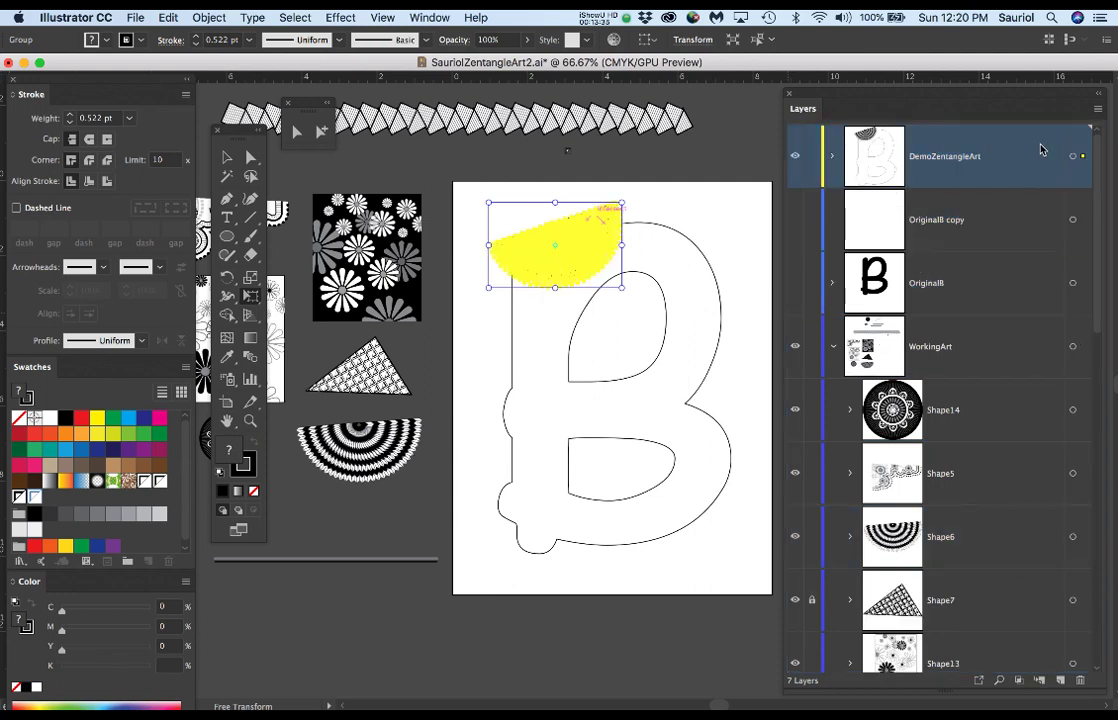
{"action": "double_click", "coordinate": [1040, 149]}
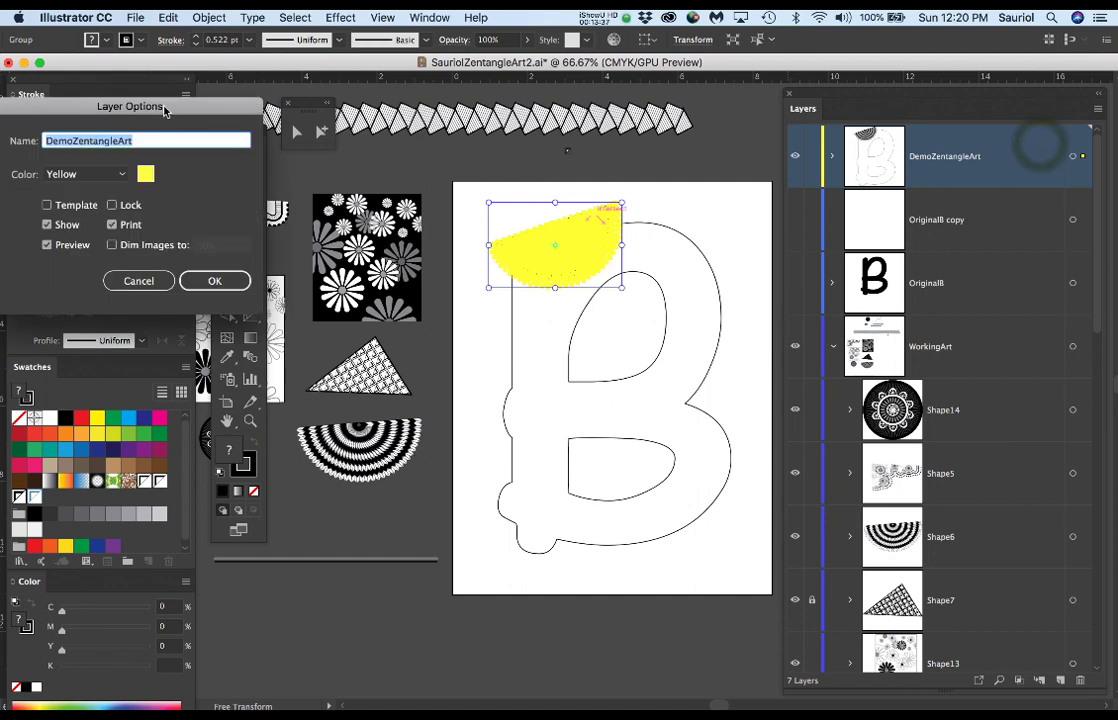
{"action": "left_click_drag", "start_coordinate": [165, 111], "coordinate": [298, 137]}
{"action": "left_click", "coordinate": [226, 199]}
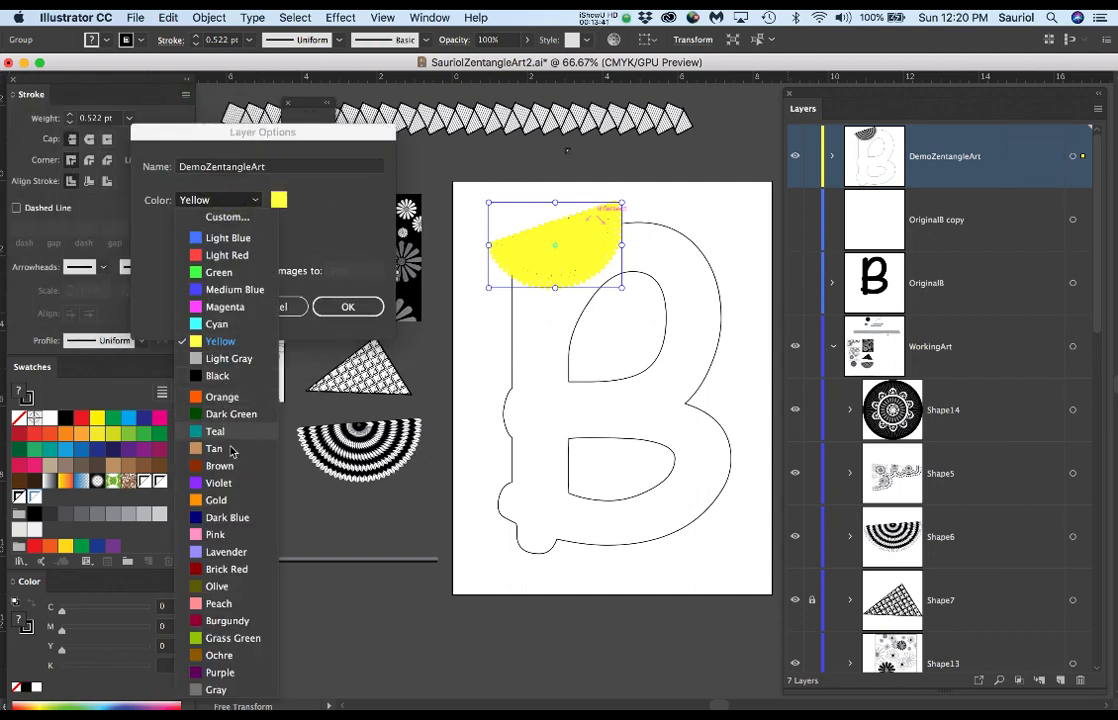
{"action": "left_click", "coordinate": [227, 570]}
{"action": "left_click", "coordinate": [347, 308]}
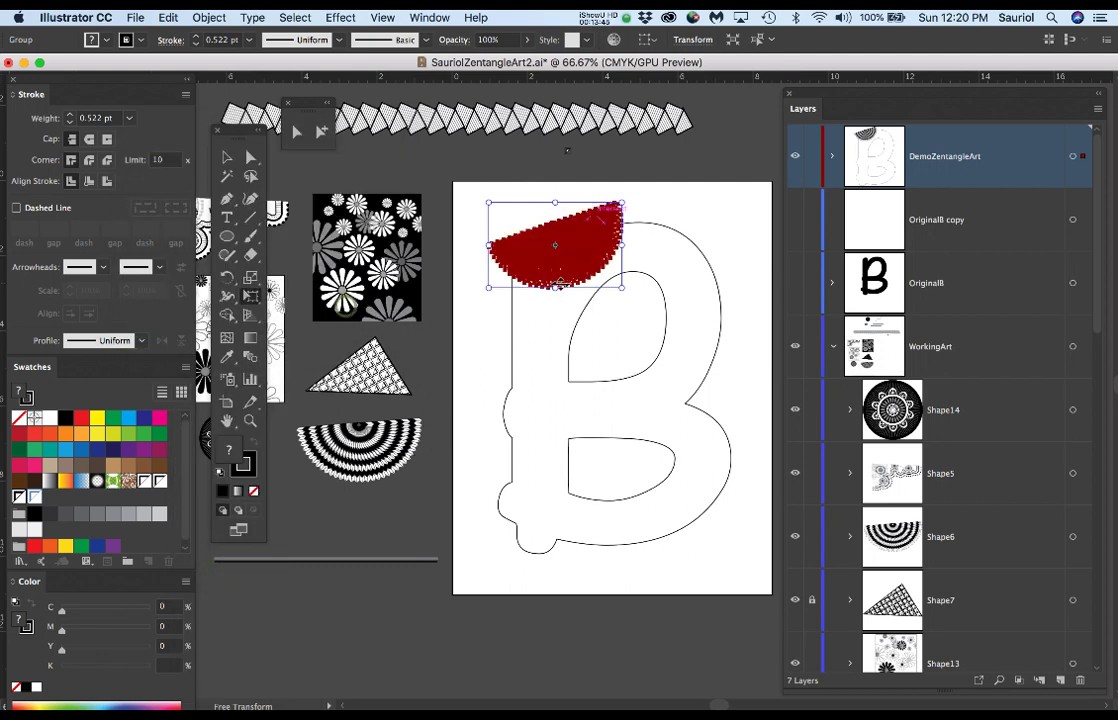
Step: Expand the DemoZentangleArt layer, collapse its letter B group, and reorder Shape6 beneath that group
{"action": "scroll", "coordinate": [630, 242], "scroll_direction": "up", "scroll_amount": 1}
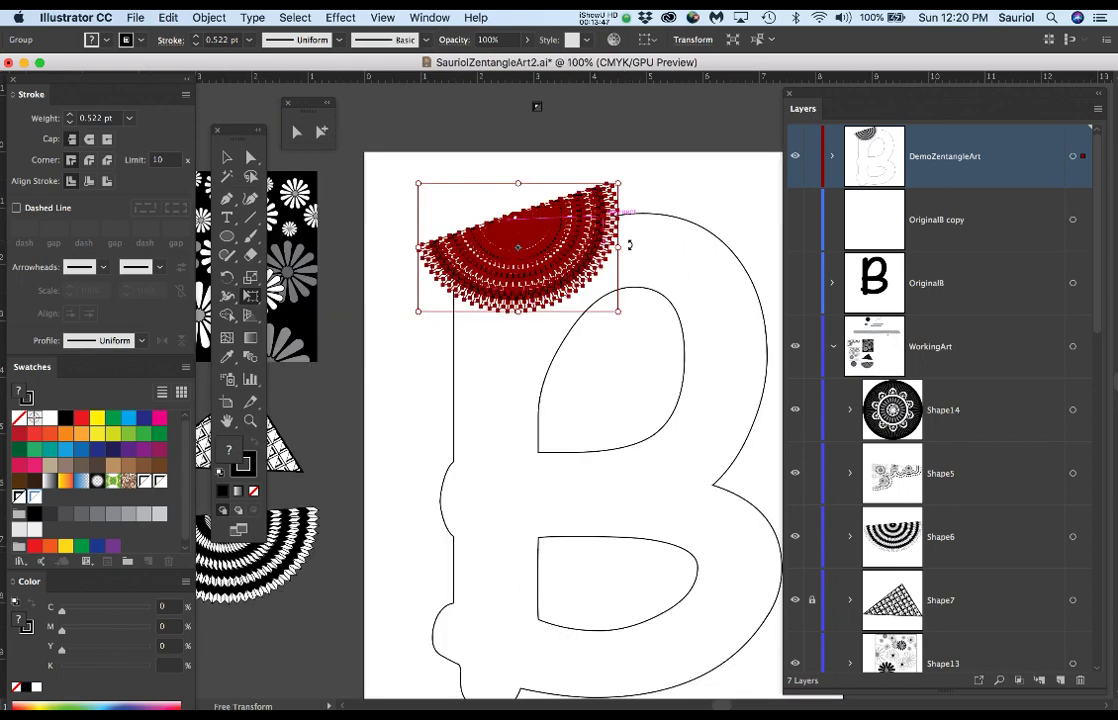
{"action": "scroll", "coordinate": [630, 245], "scroll_direction": "down", "scroll_amount": 1}
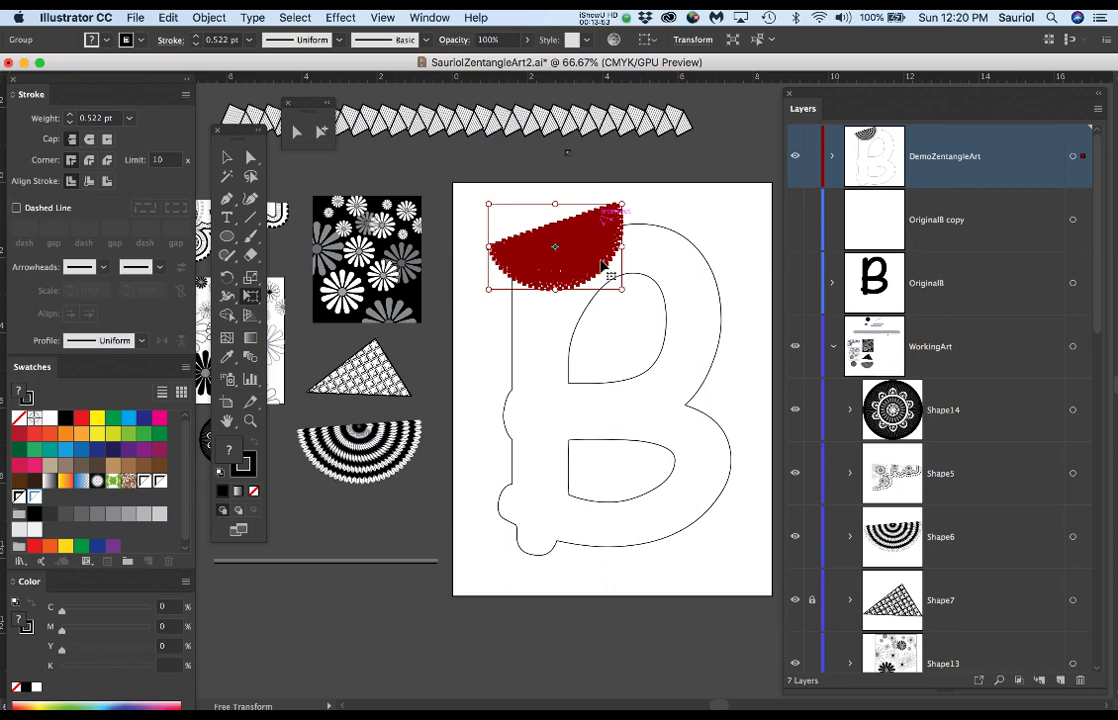
{"action": "scroll", "coordinate": [595, 252], "scroll_direction": "up", "scroll_amount": 1}
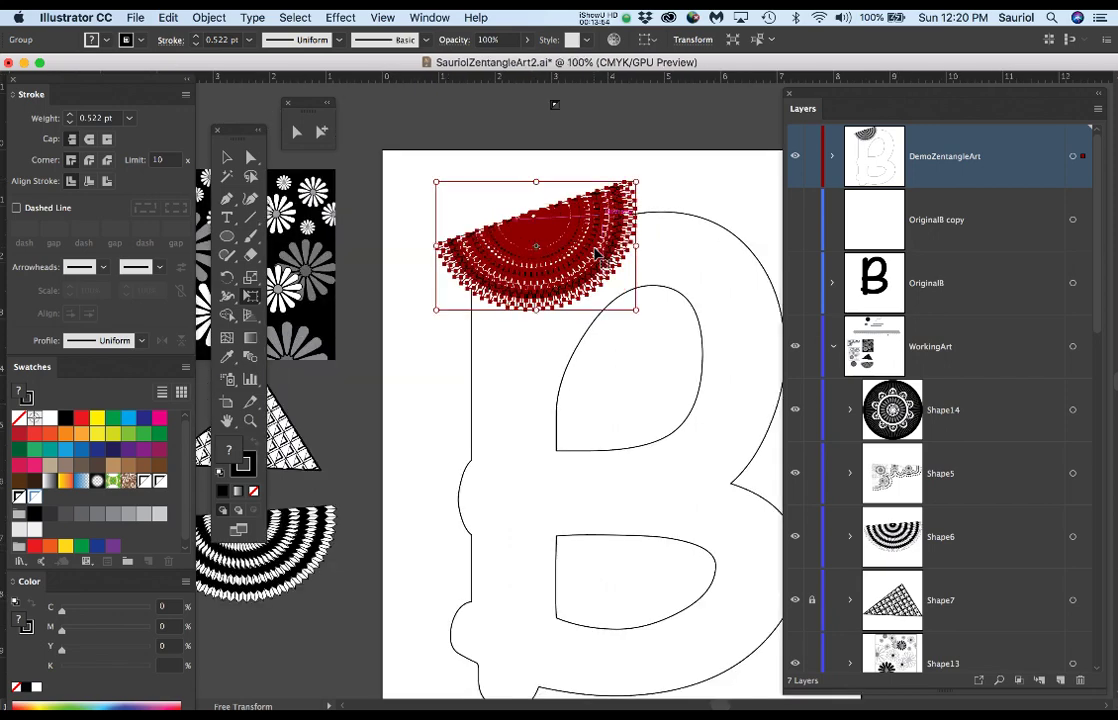
{"action": "left_click", "coordinate": [834, 157]}
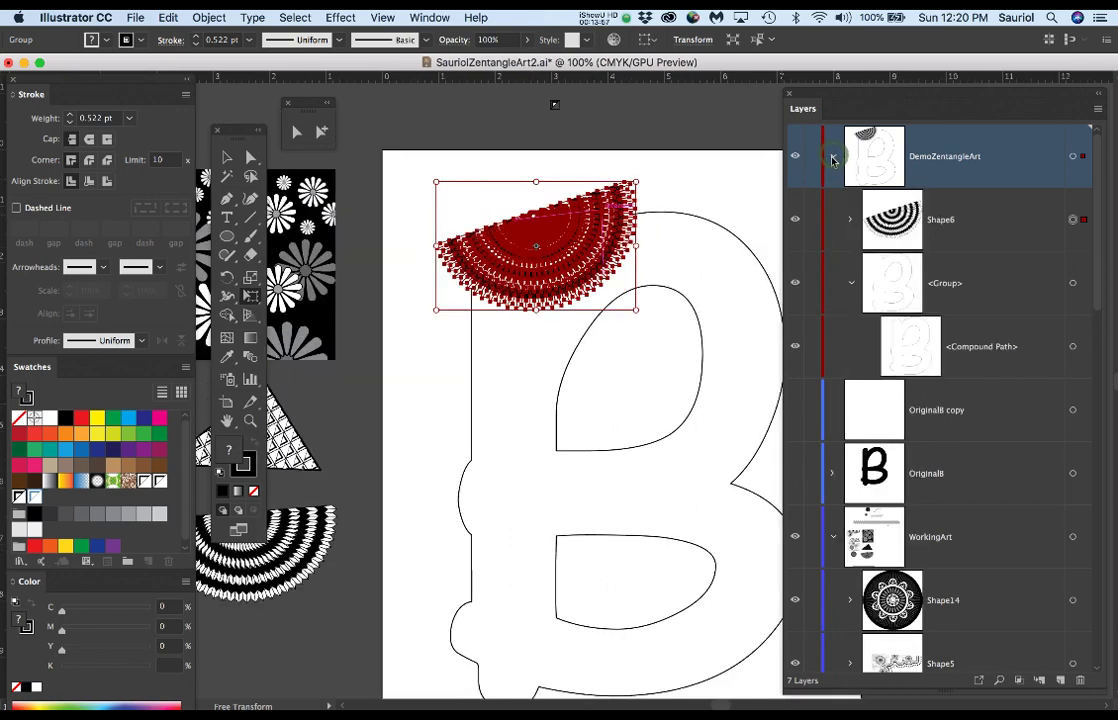
{"action": "left_click", "coordinate": [855, 288]}
{"action": "left_click_drag", "start_coordinate": [968, 222], "coordinate": [968, 311]}
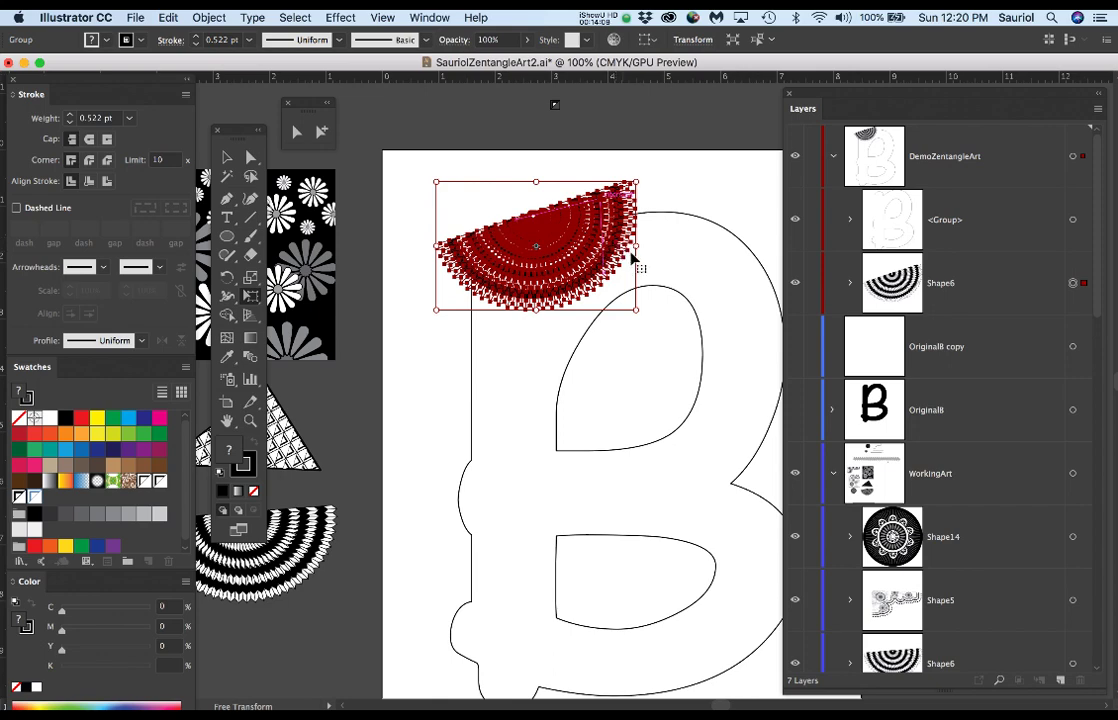
Step: Select both the letter B outline group and the Shape6 pattern in the DemoZentangleArt layer
{"action": "key", "text": "space"}
{"action": "left_click_drag", "start_coordinate": [643, 257], "coordinate": [596, 228]}
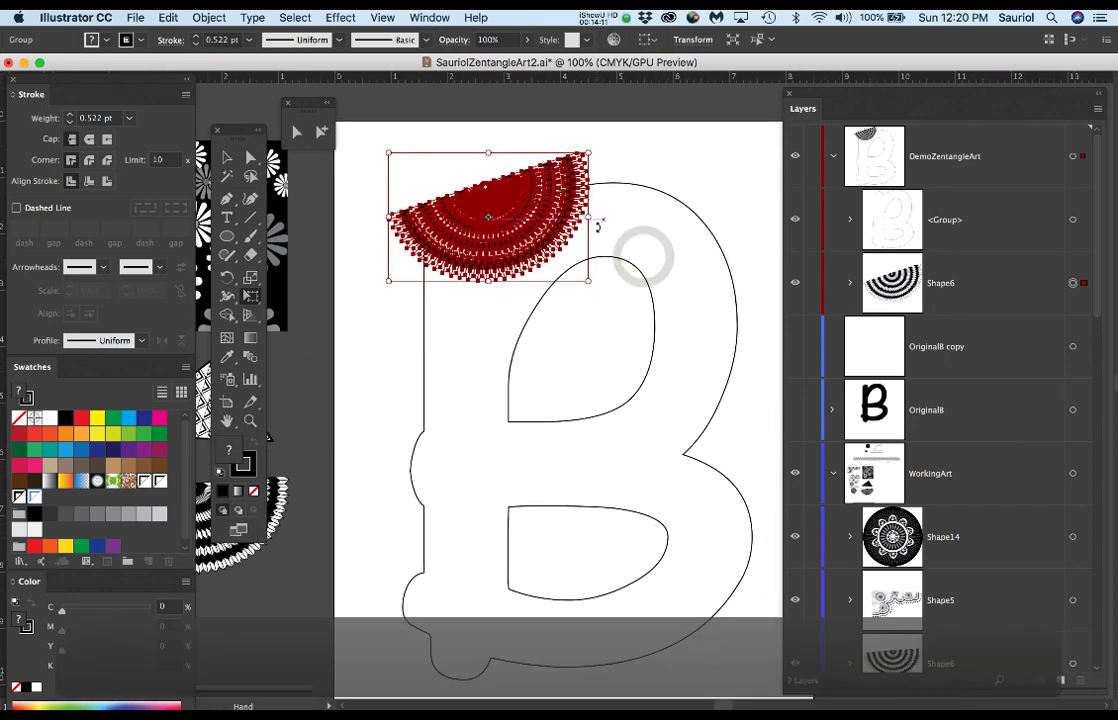
{"action": "left_click", "coordinate": [1073, 219]}
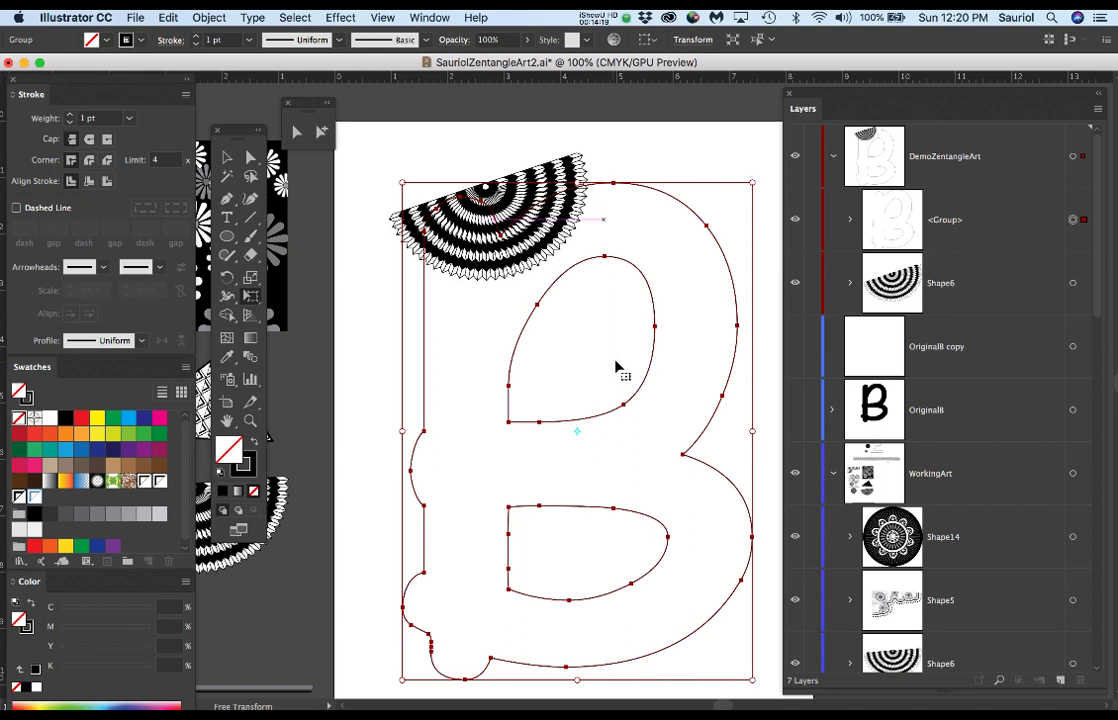
{"action": "left_click", "coordinate": [1073, 285]}
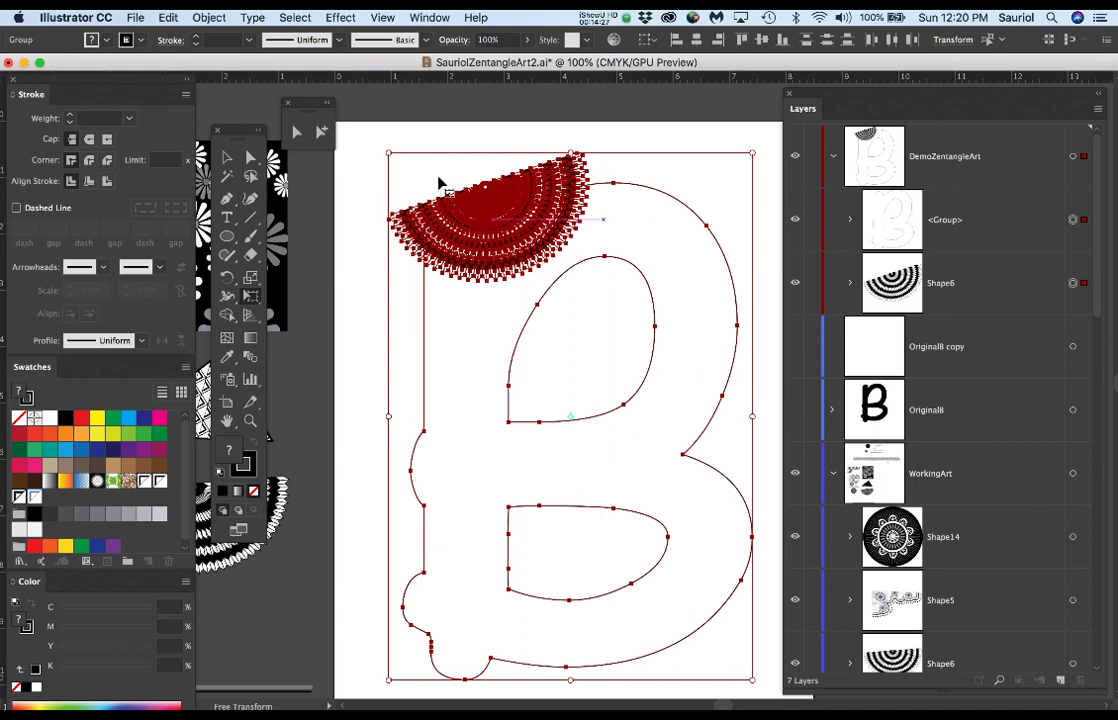
Step: Make a clipping mask from the letter B outline and Shape6, and expand the clip group to its contents
{"action": "left_click", "coordinate": [209, 17]}
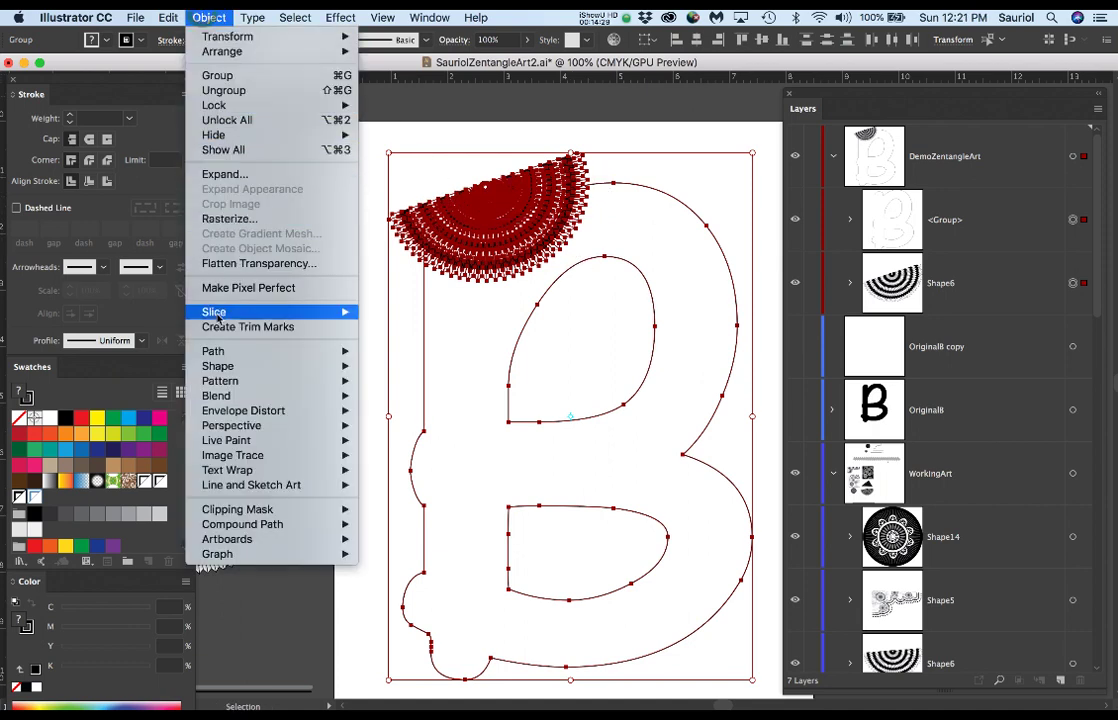
{"action": "mouse_move", "coordinate": [310, 513]}
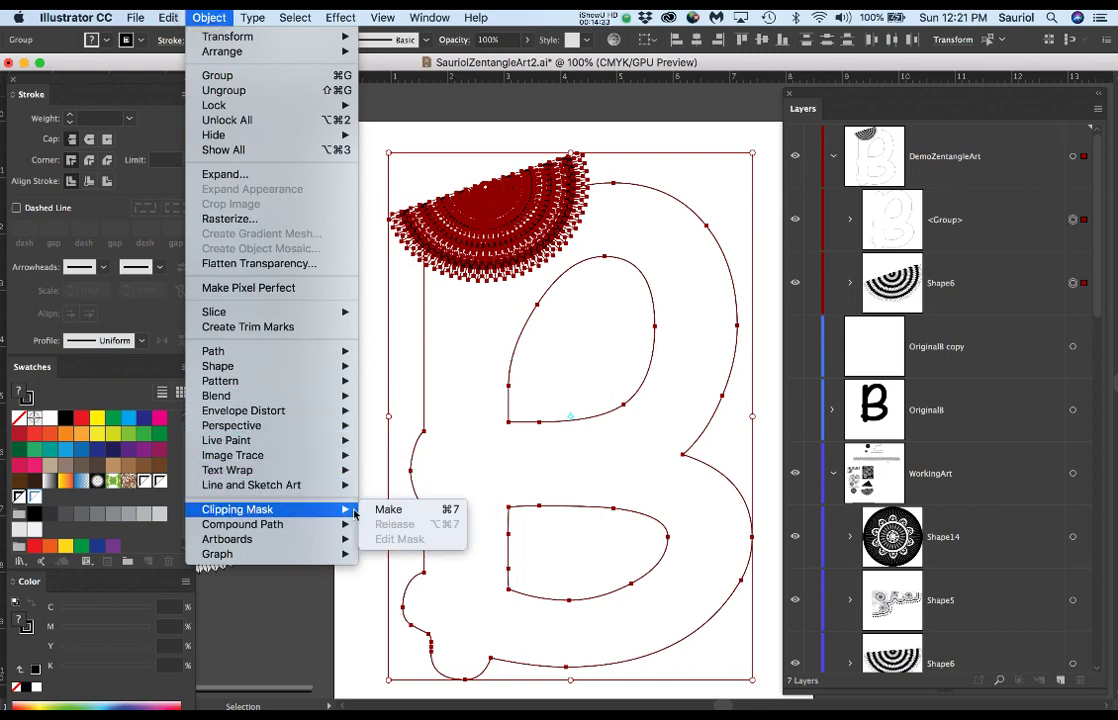
{"action": "left_click", "coordinate": [388, 510]}
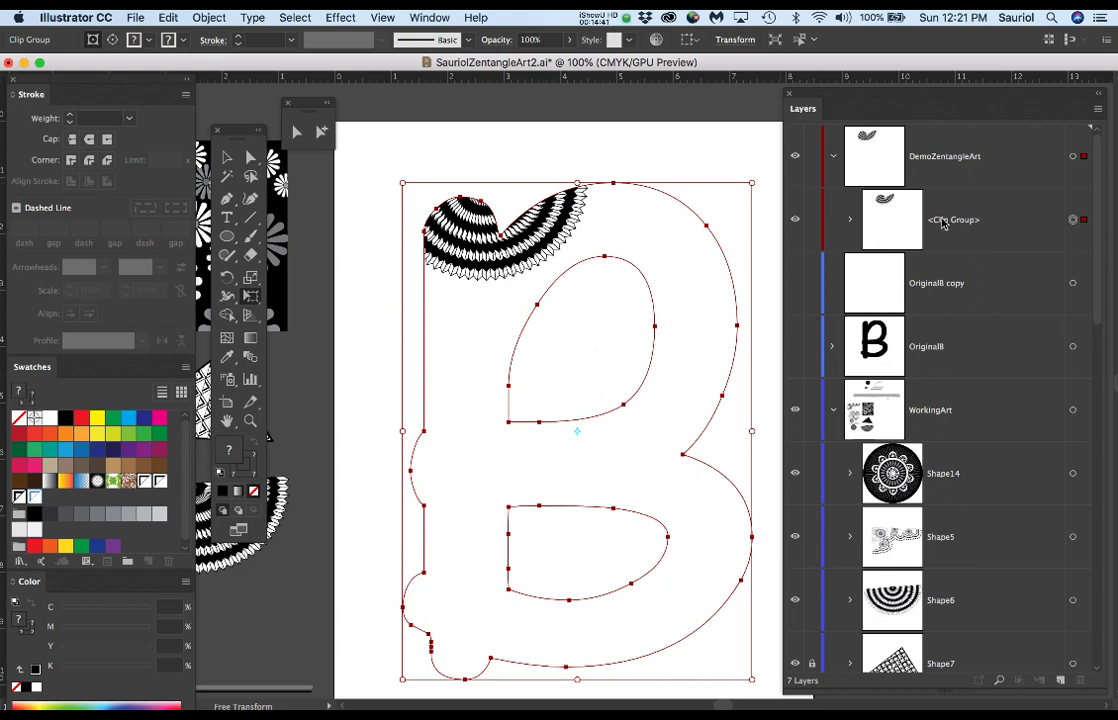
{"action": "left_click", "coordinate": [851, 221]}
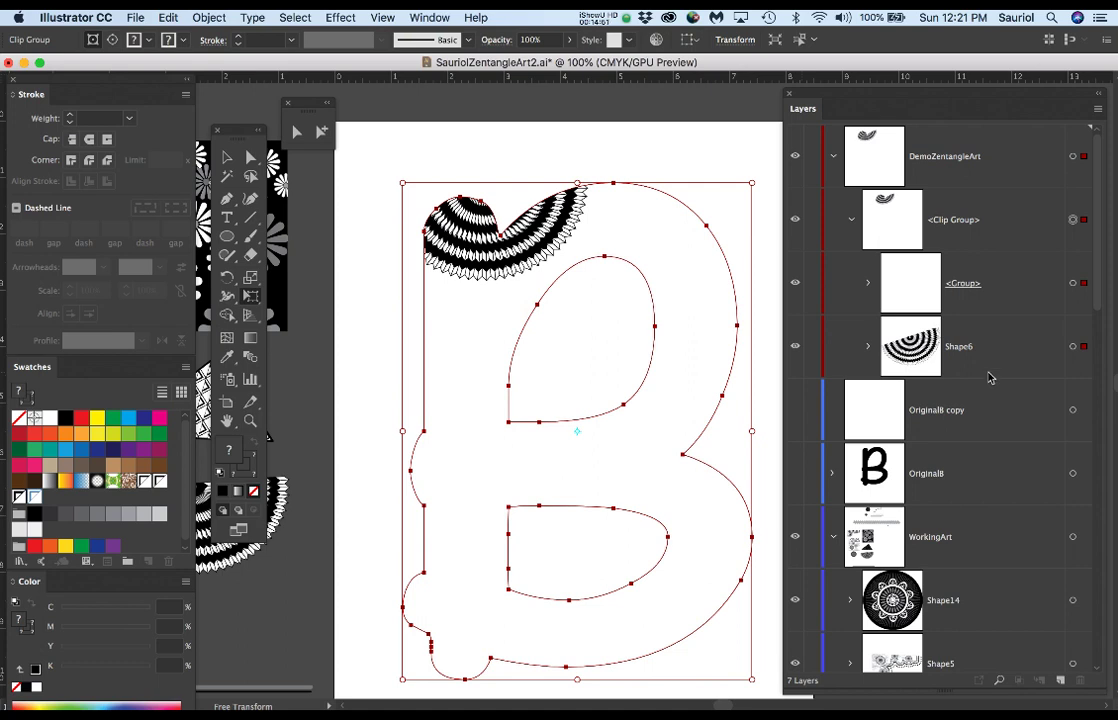
{"action": "left_click", "coordinate": [992, 362]}
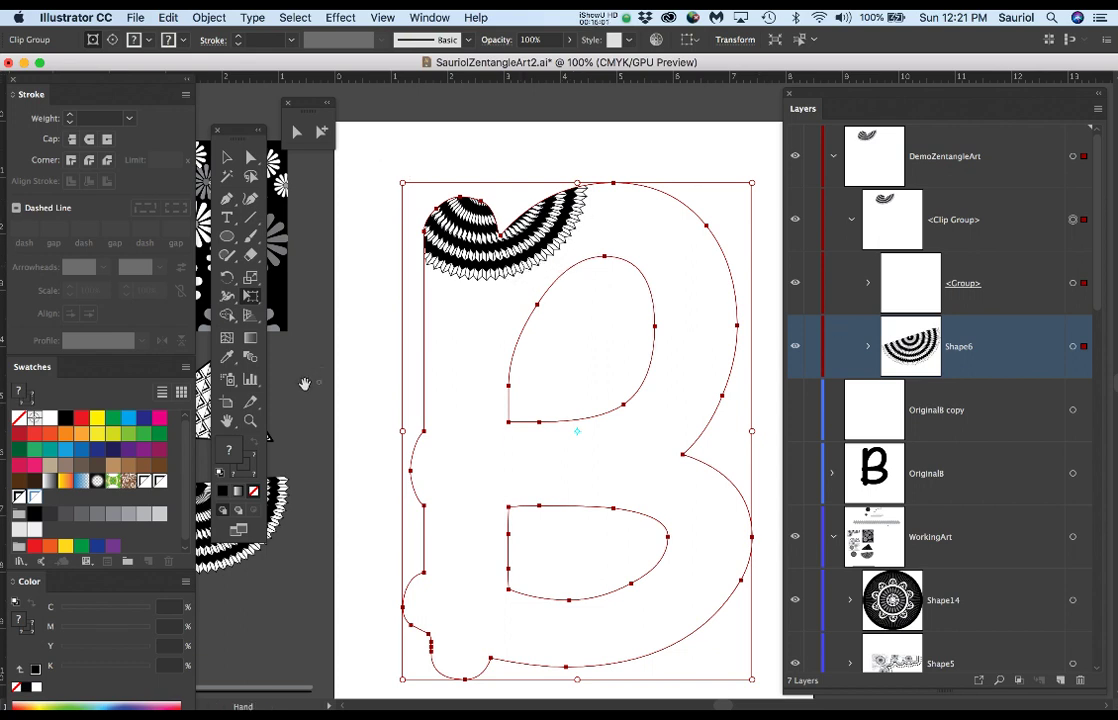
Step: Select the black floral Shape12 pattern beside the artboard and duplicate it within the WorkingArt layer
{"action": "left_click_drag", "start_coordinate": [310, 384], "coordinate": [530, 435]}
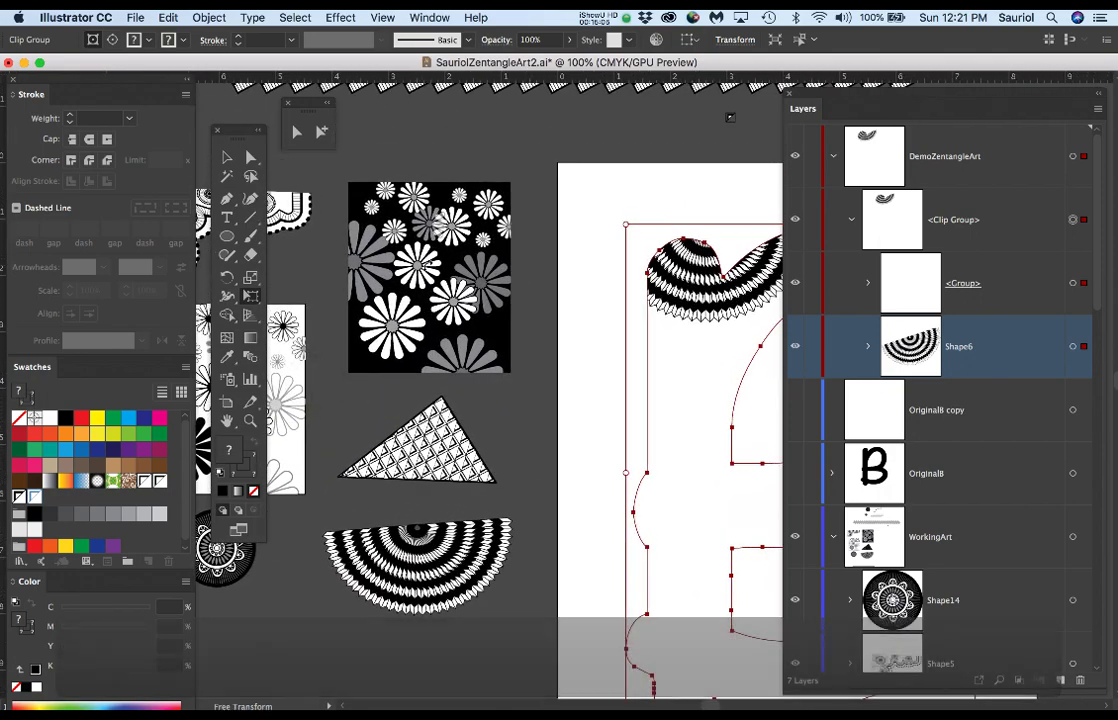
{"action": "key", "text": "v"}
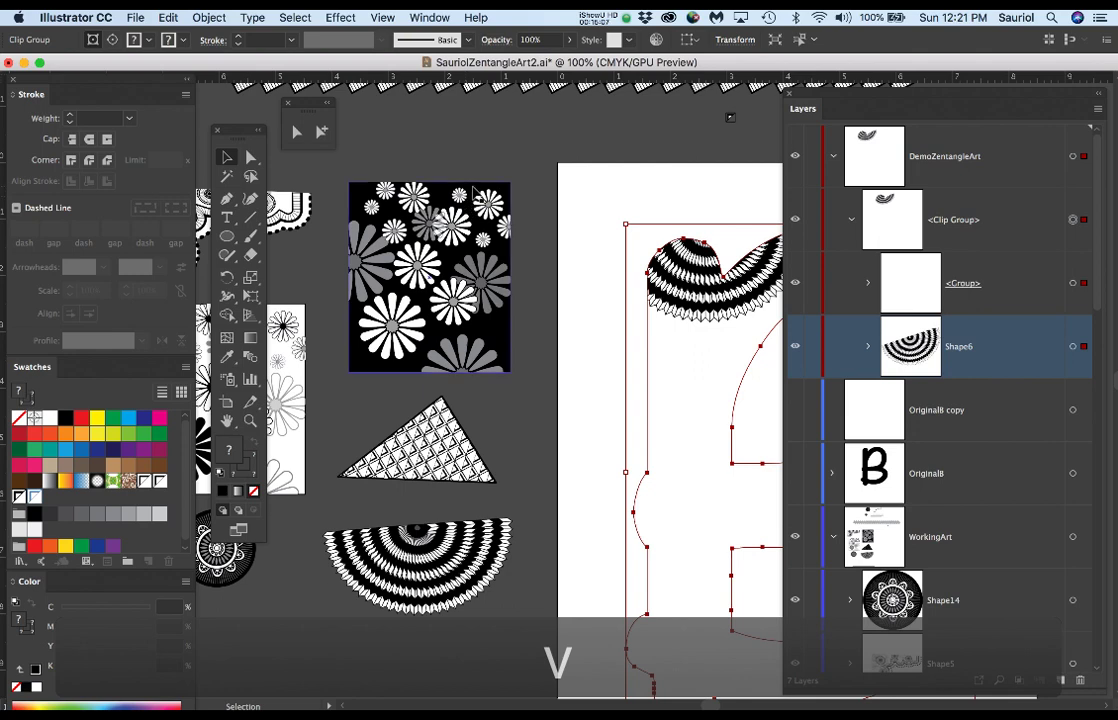
{"action": "left_click", "coordinate": [450, 262]}
{"action": "scroll", "coordinate": [448, 258], "scroll_direction": "up", "scroll_amount": 3}
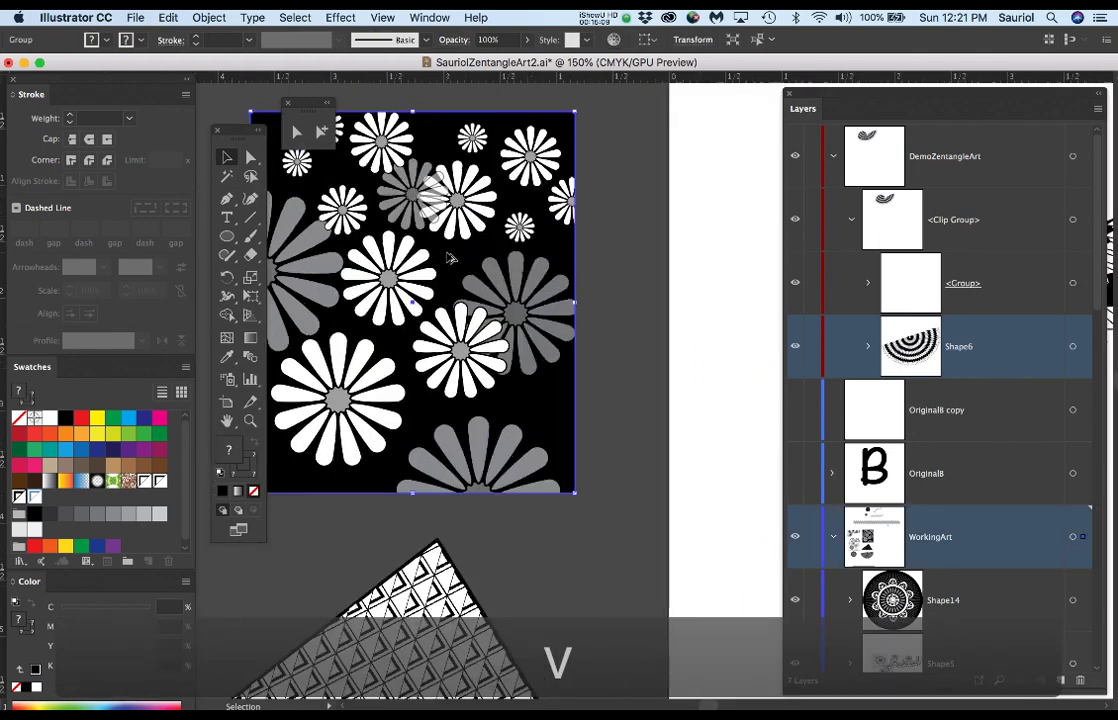
{"action": "scroll", "coordinate": [418, 297], "scroll_direction": "down", "scroll_amount": 2}
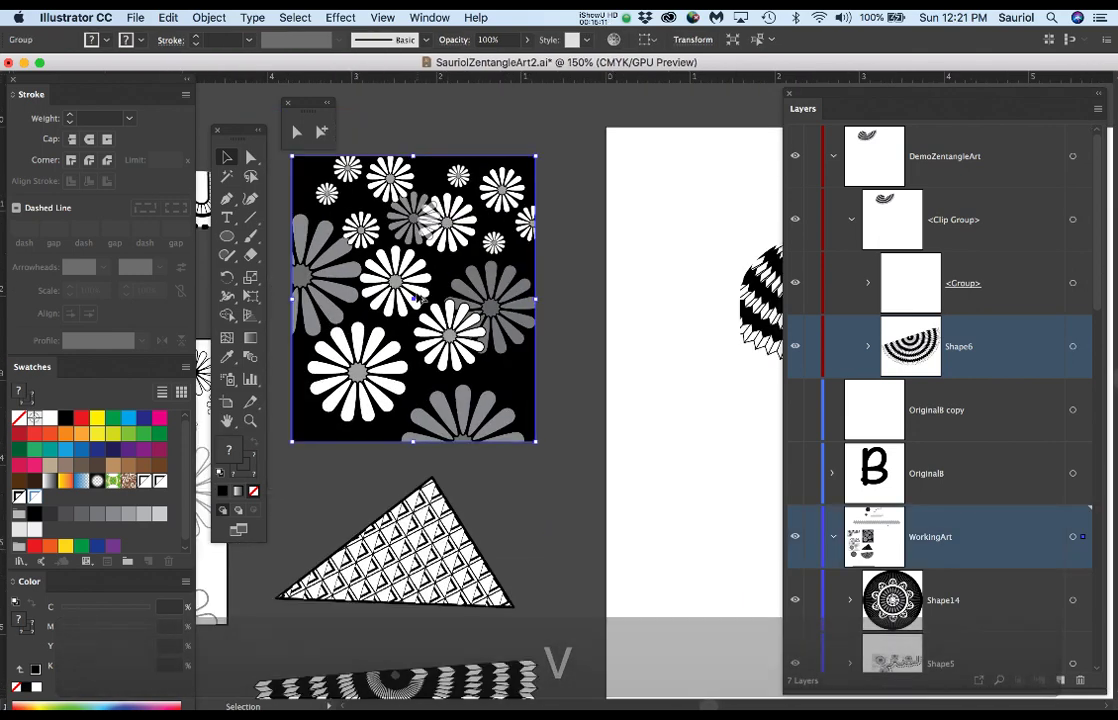
{"action": "scroll", "coordinate": [445, 298], "scroll_direction": "down", "scroll_amount": 1}
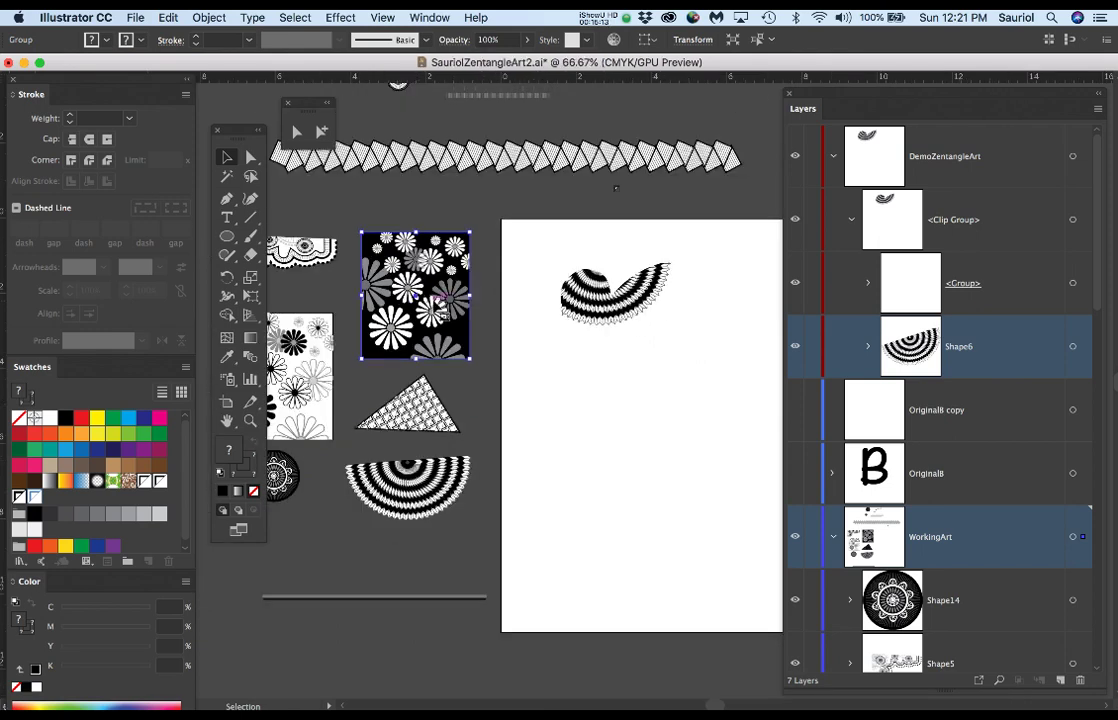
{"action": "scroll", "coordinate": [445, 298], "scroll_direction": "right", "scroll_amount": 2}
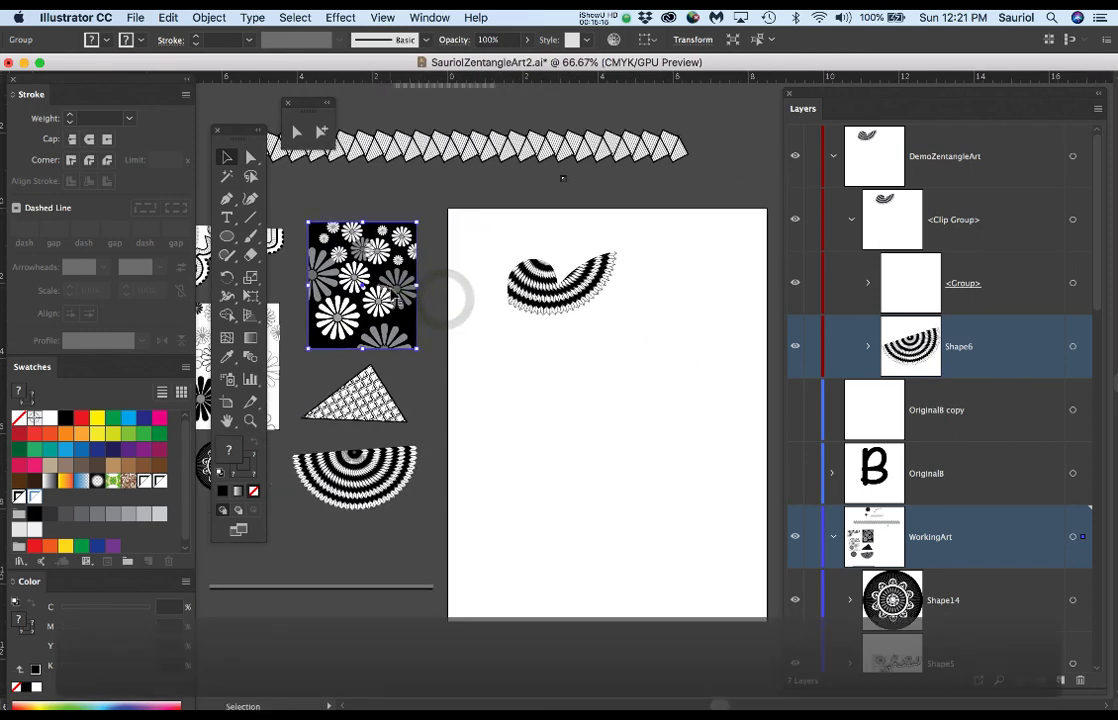
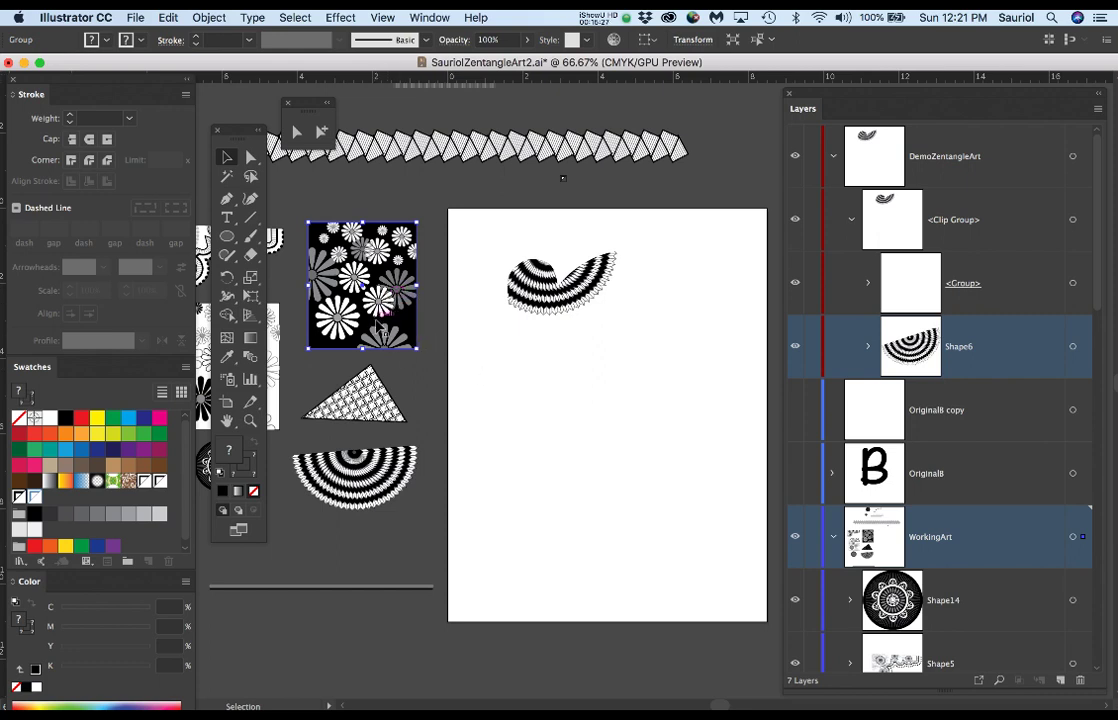
{"action": "scroll", "coordinate": [1011, 447], "scroll_direction": "down", "scroll_amount": 5}
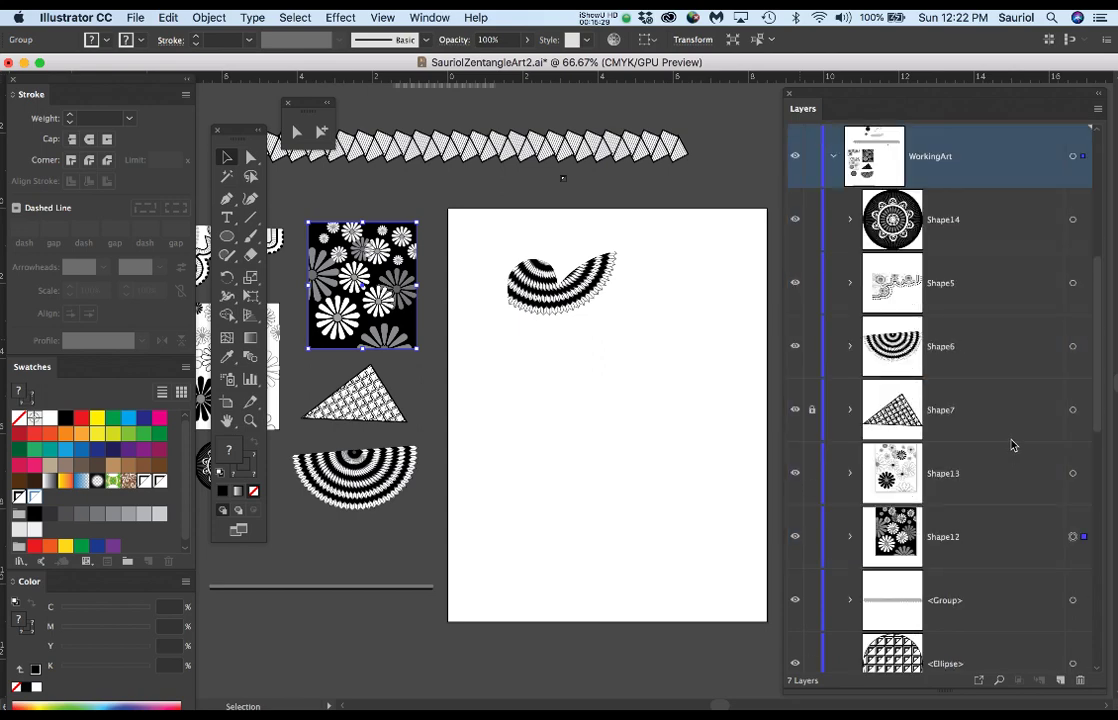
{"action": "scroll", "coordinate": [1011, 445], "scroll_direction": "down", "scroll_amount": 2}
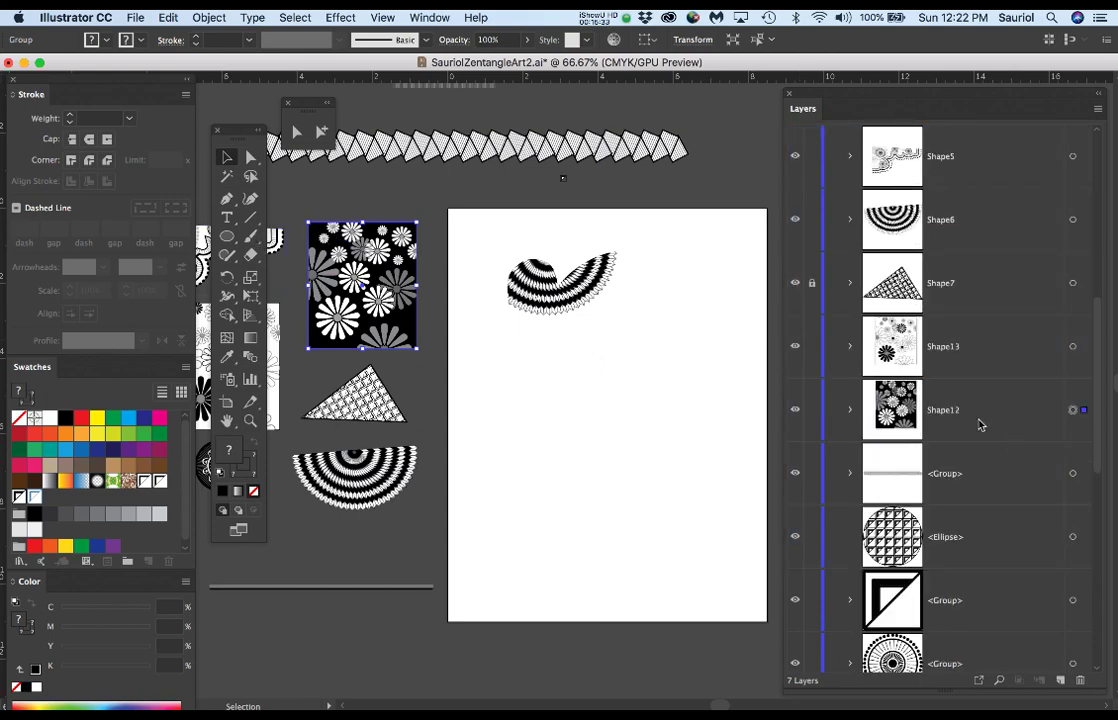
{"action": "left_click", "coordinate": [980, 425]}
{"action": "scroll", "coordinate": [1023, 621], "scroll_direction": "down", "scroll_amount": 4}
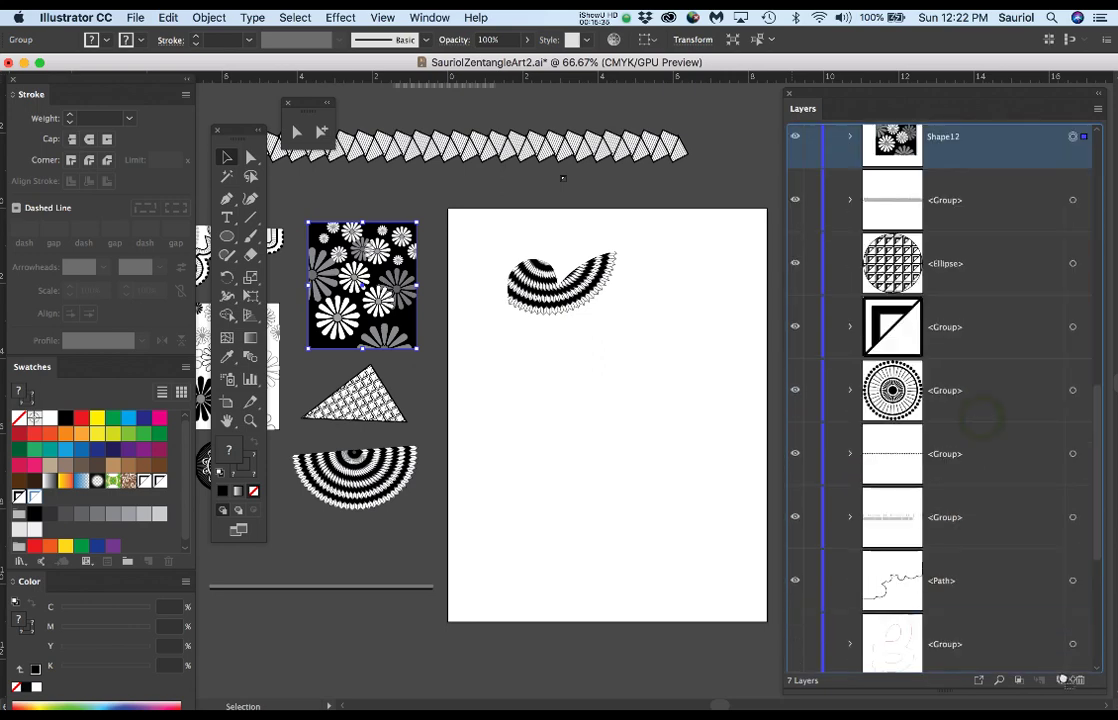
{"action": "scroll", "coordinate": [1011, 362], "scroll_direction": "up", "scroll_amount": 8}
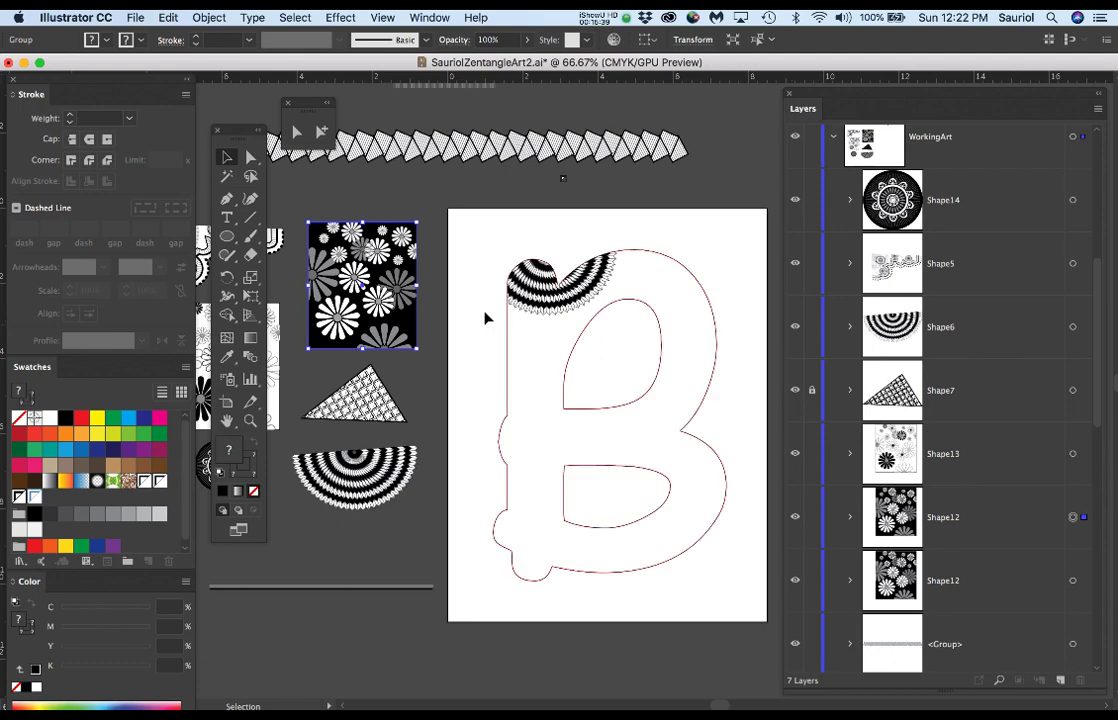
Step: Use Free Transform to offset the Shape12 copy slightly up and to the right of the original pattern
{"action": "key", "text": "e"}
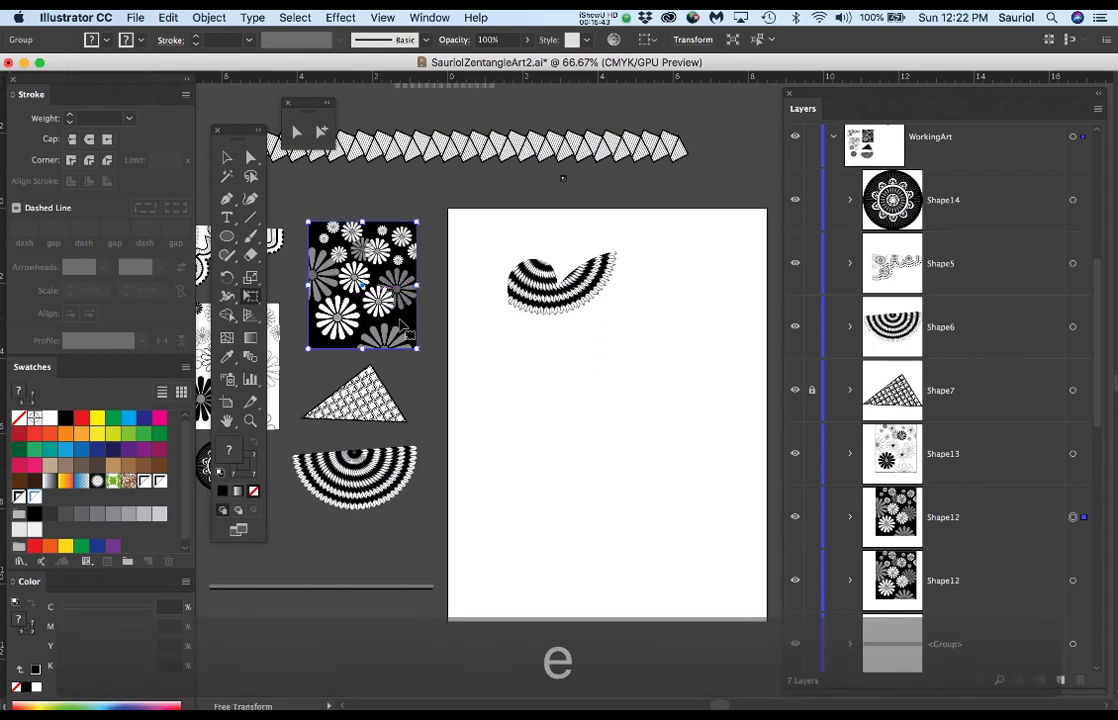
{"action": "mouse_move", "coordinate": [401, 324]}
{"action": "left_mouse_down"}
{"action": "mouse_move", "coordinate": [595, 347]}
{"action": "mouse_move", "coordinate": [489, 412]}
{"action": "mouse_move", "coordinate": [394, 260]}
{"action": "mouse_move", "coordinate": [410, 312]}
{"action": "left_mouse_up"}
{"action": "scroll", "coordinate": [640, 318], "scroll_direction": "up", "scroll_amount": 2}
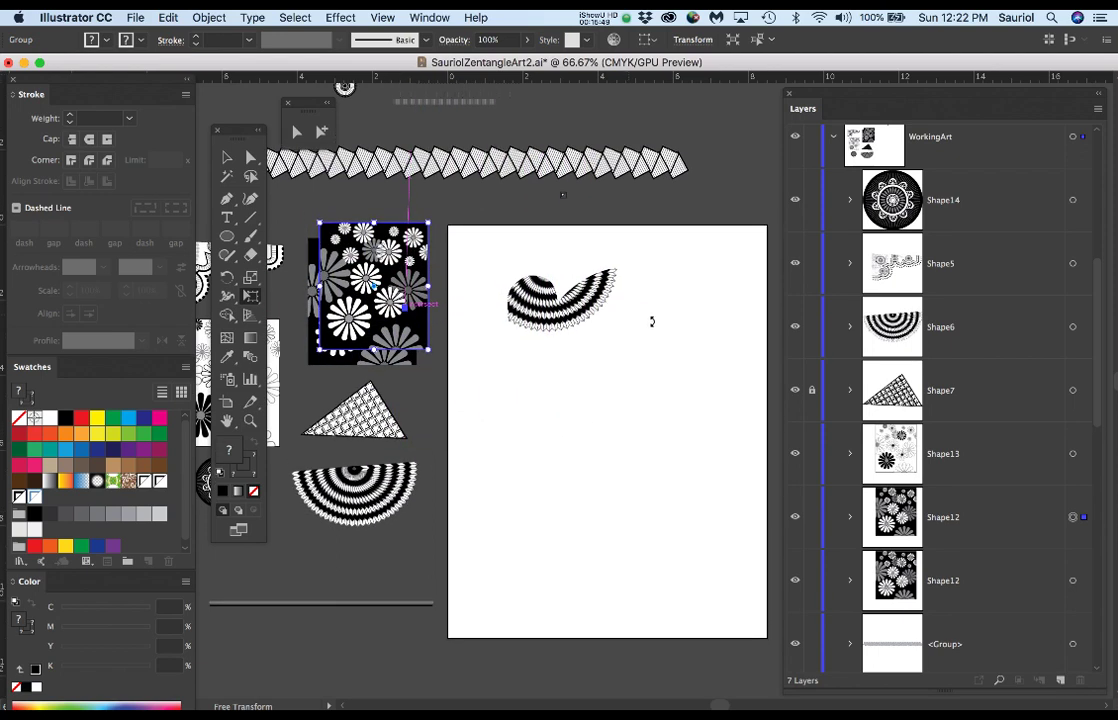
{"action": "scroll", "coordinate": [948, 317], "scroll_direction": "up", "scroll_amount": 5}
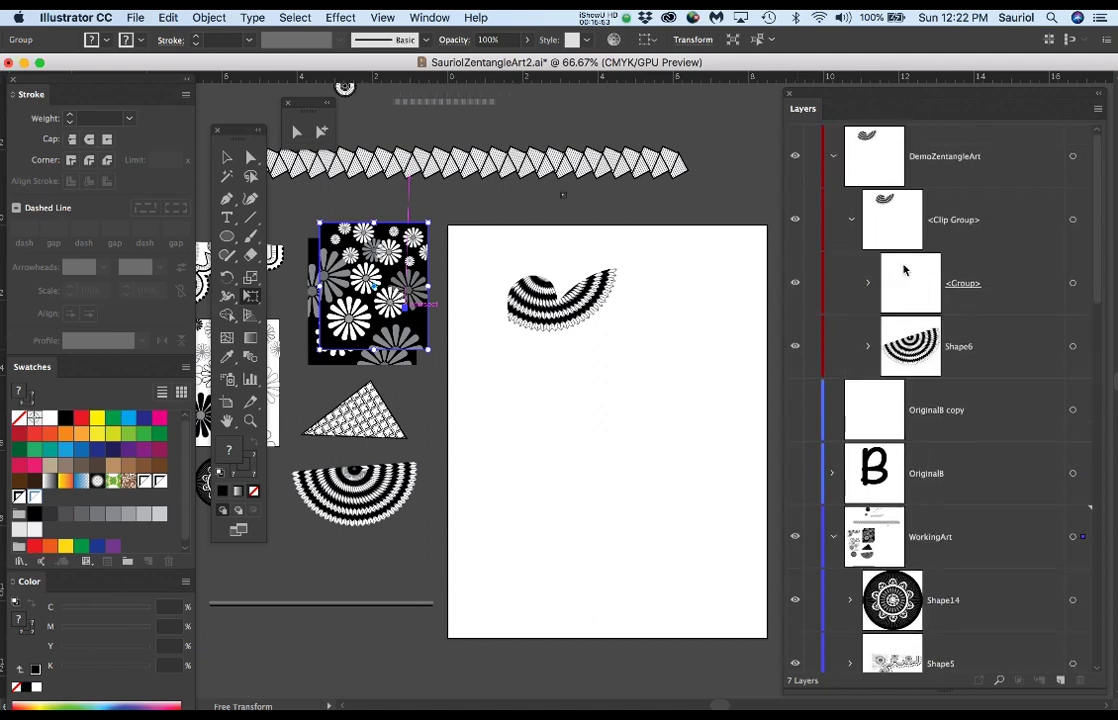
{"action": "scroll", "coordinate": [944, 278], "scroll_direction": "down", "scroll_amount": 1}
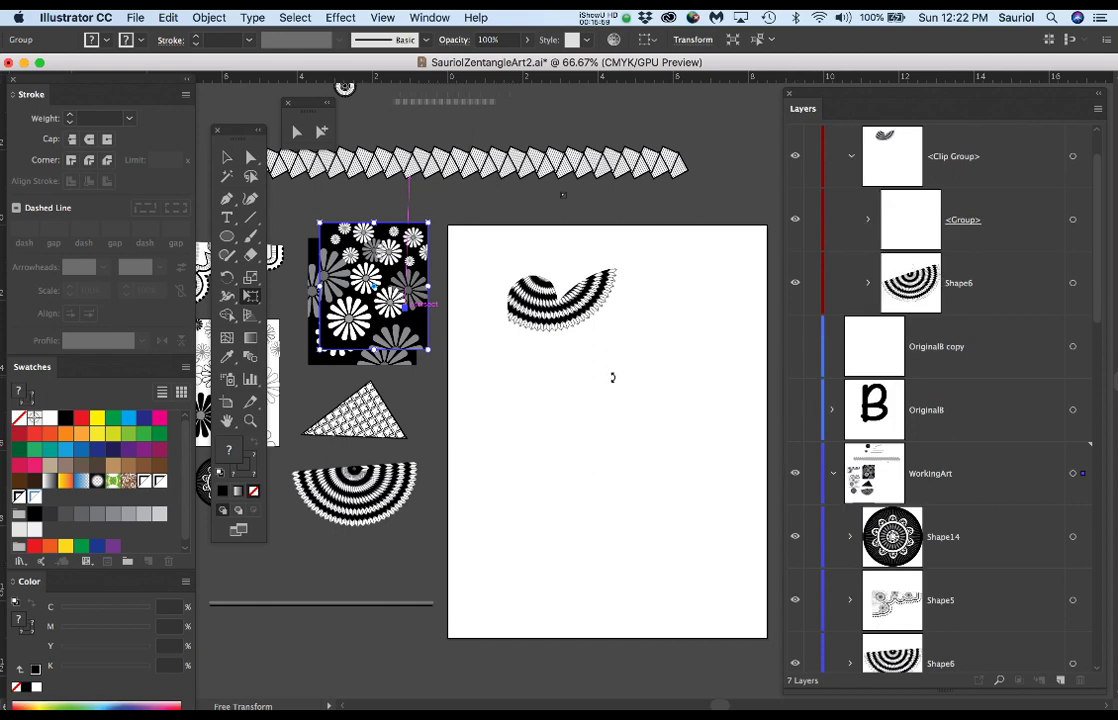
{"action": "left_click", "coordinate": [868, 224]}
{"action": "left_click", "coordinate": [868, 224]}
{"action": "left_click", "coordinate": [991, 219]}
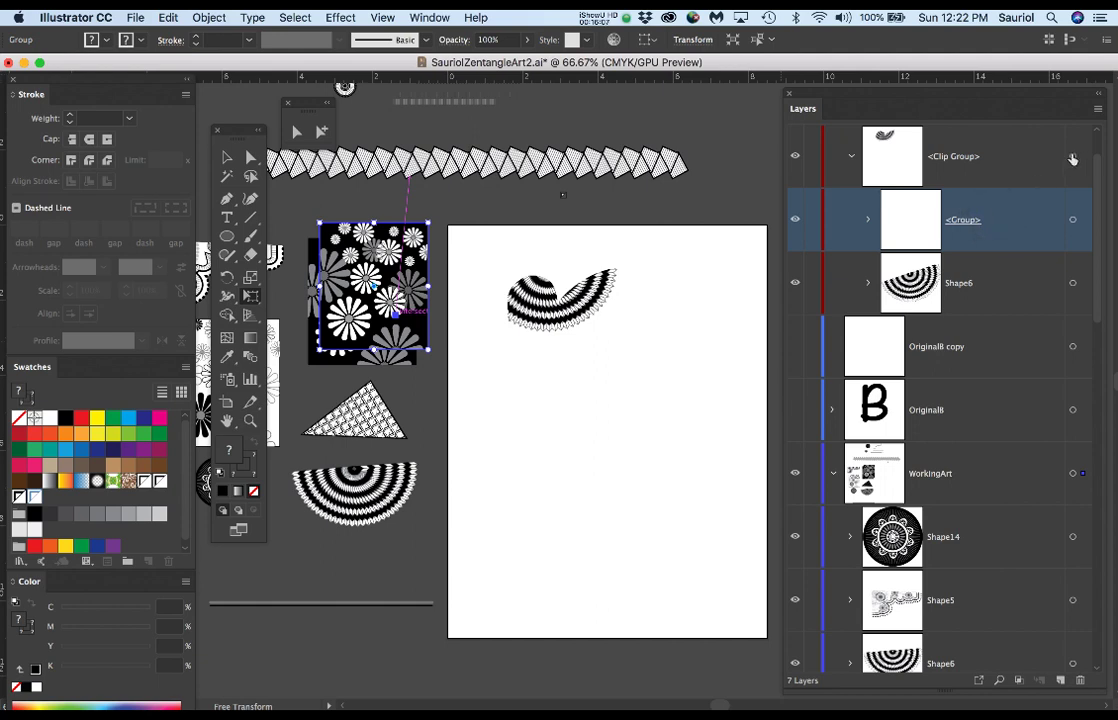
{"action": "left_click", "coordinate": [985, 151]}
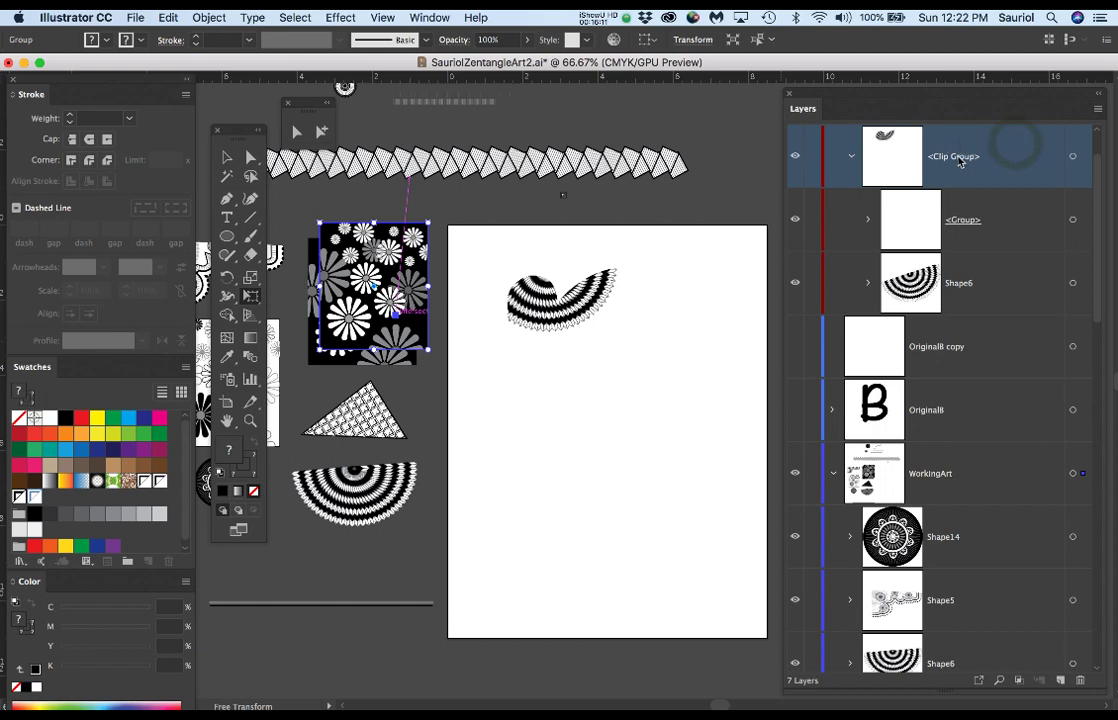
{"action": "double_click", "coordinate": [957, 156]}
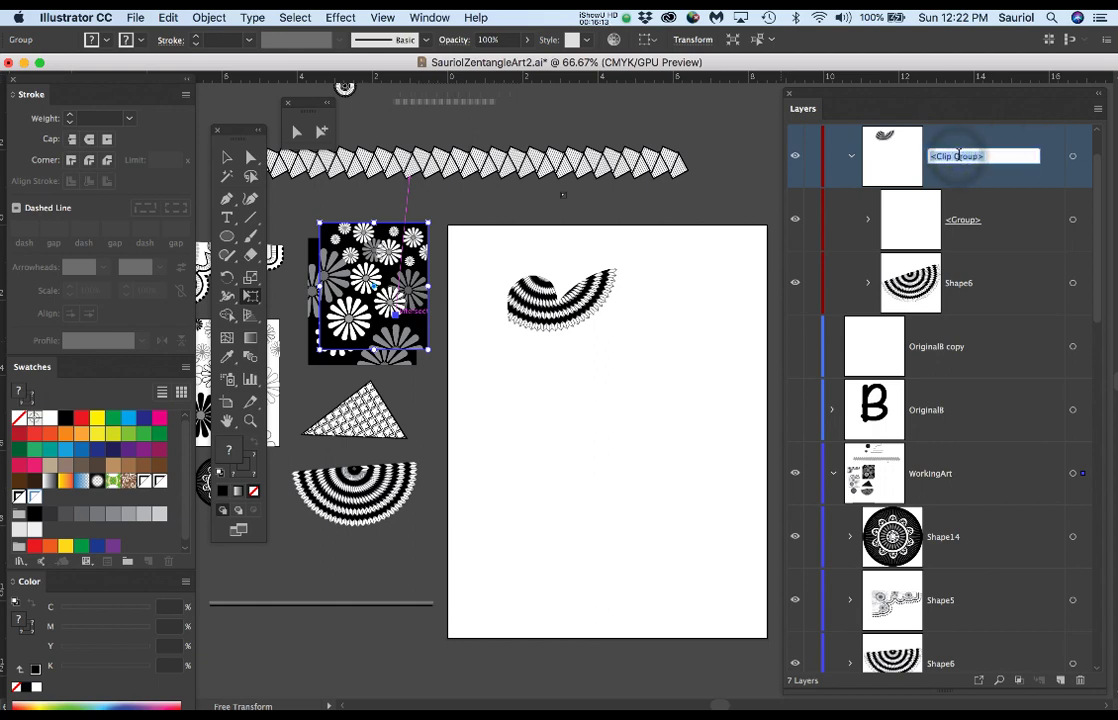
{"action": "scroll", "coordinate": [900, 245], "scroll_direction": "up", "scroll_amount": 1}
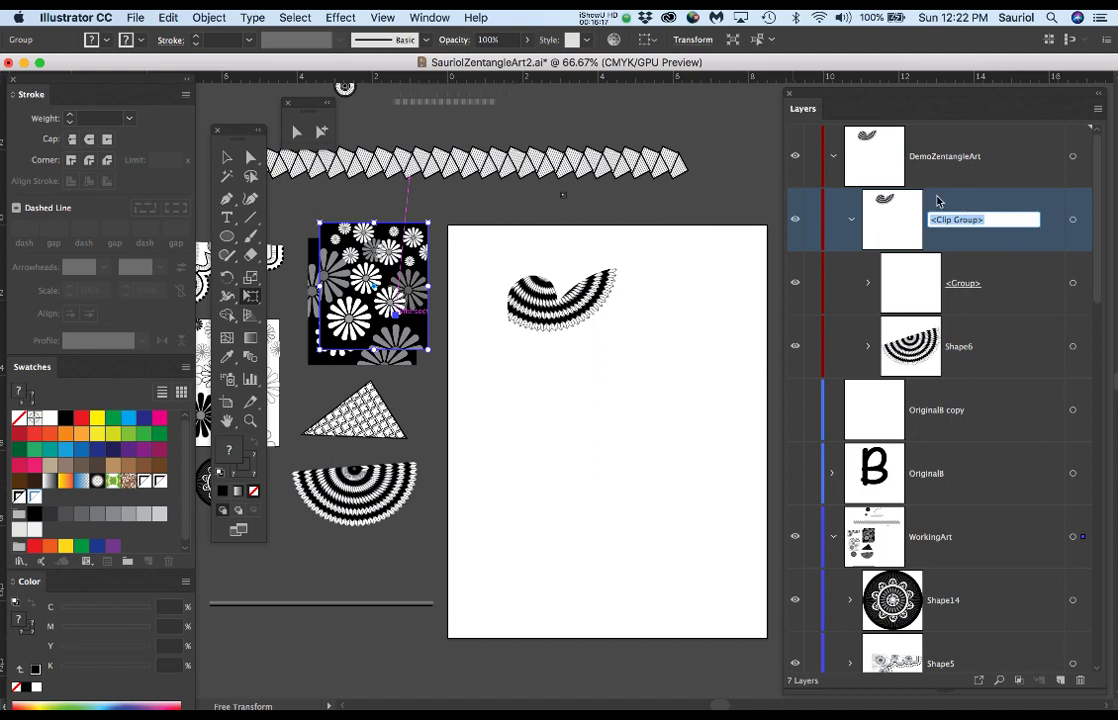
{"action": "left_click", "coordinate": [1013, 184]}
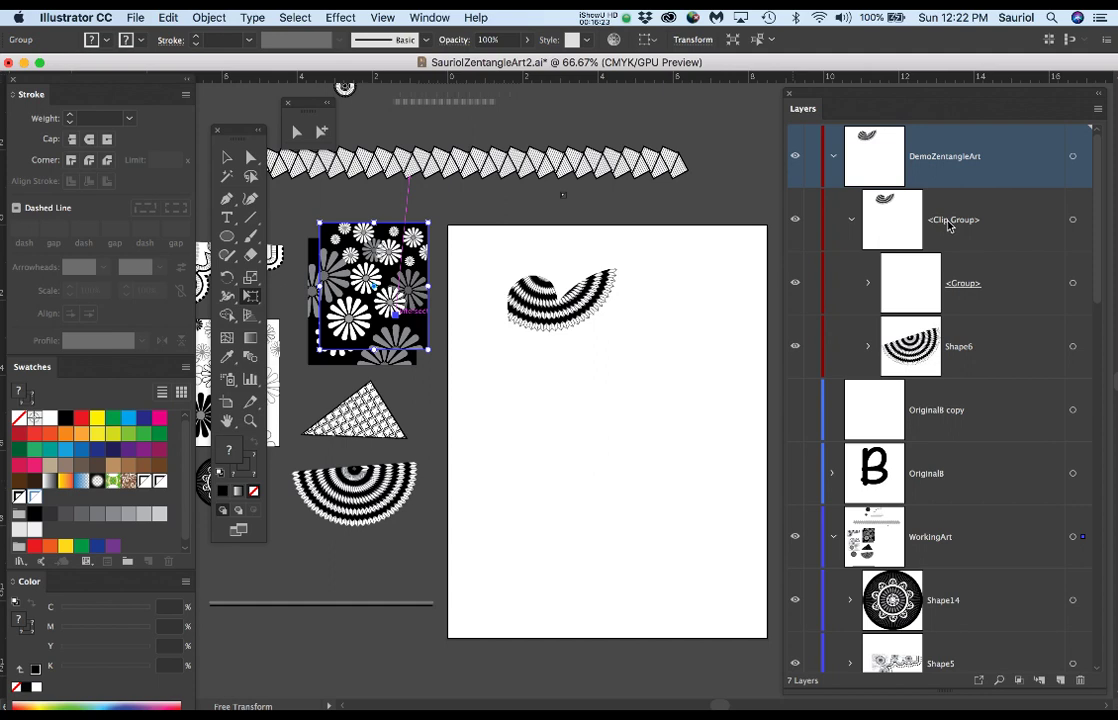
{"action": "left_click", "coordinate": [853, 221]}
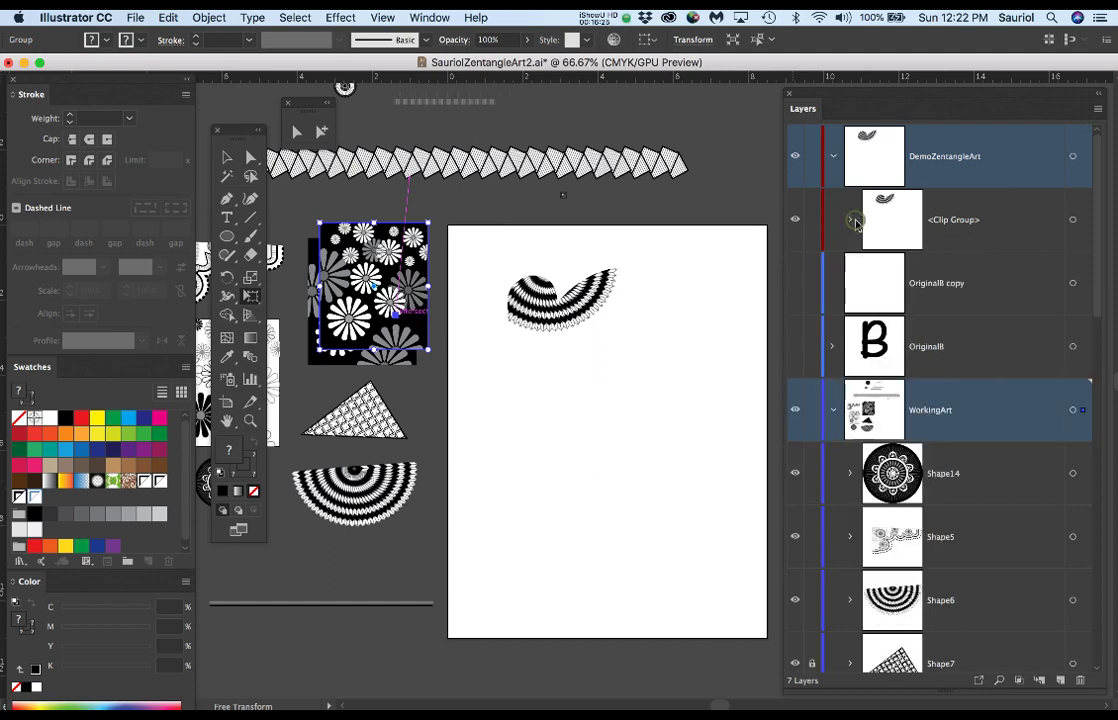
{"action": "left_click", "coordinate": [852, 221]}
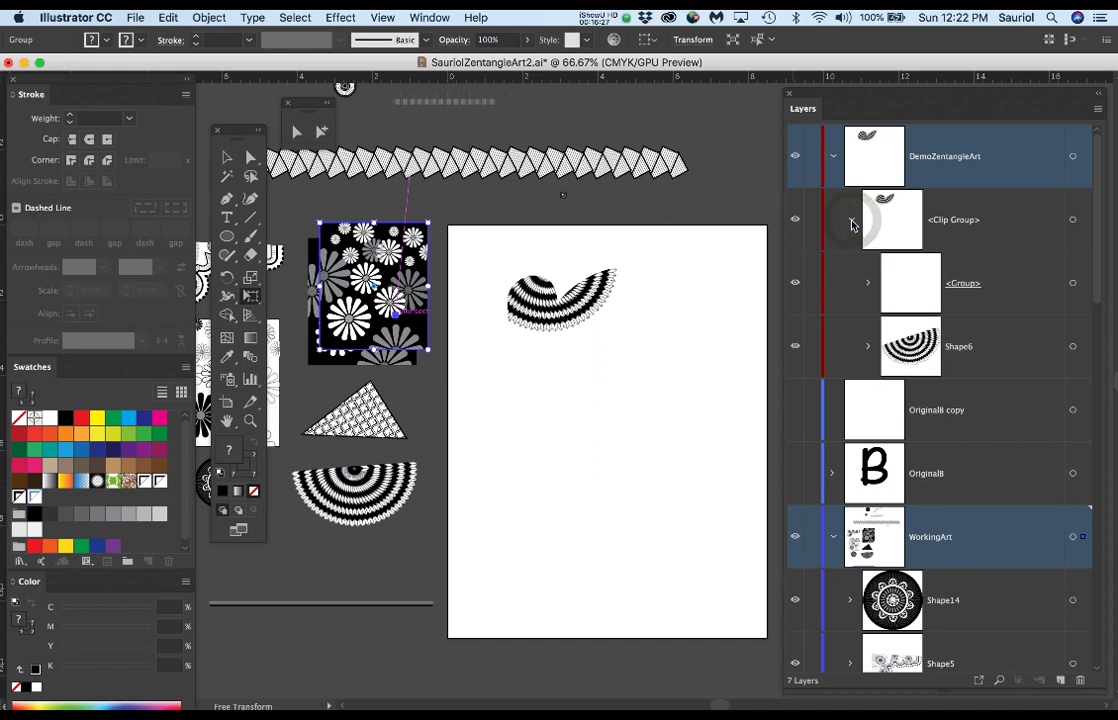
Step: Give the letter B's compound clipping path inside the clip group a black 2 pt stroke and lock the path
{"action": "left_click", "coordinate": [869, 286]}
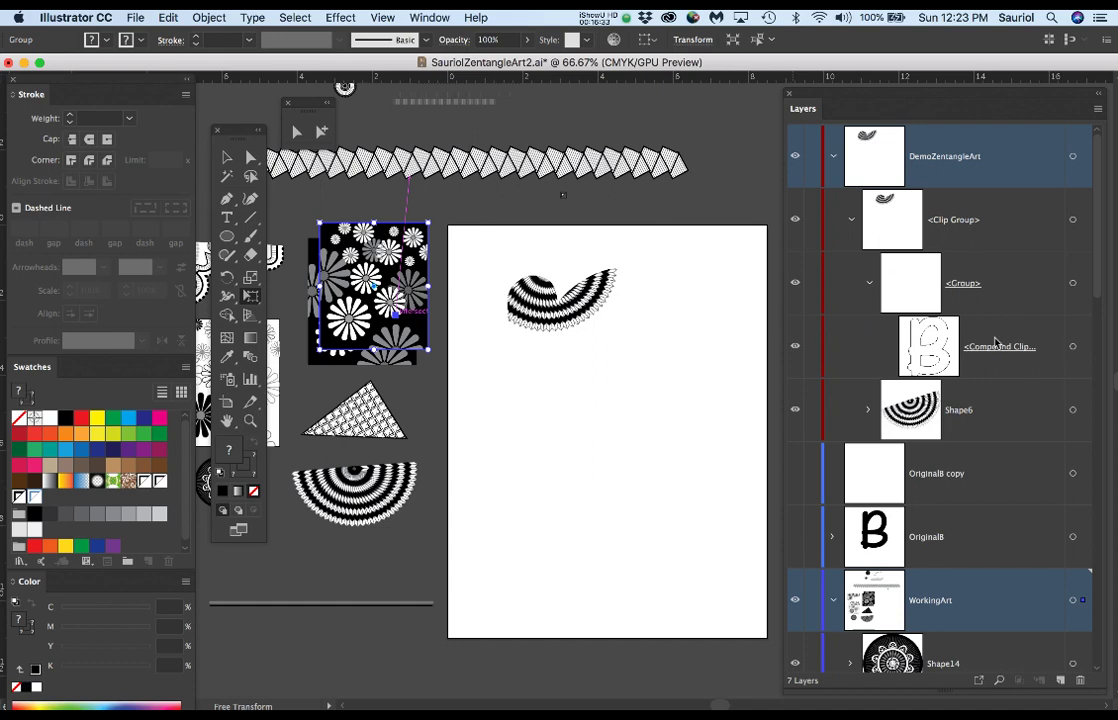
{"action": "left_click", "coordinate": [1073, 347]}
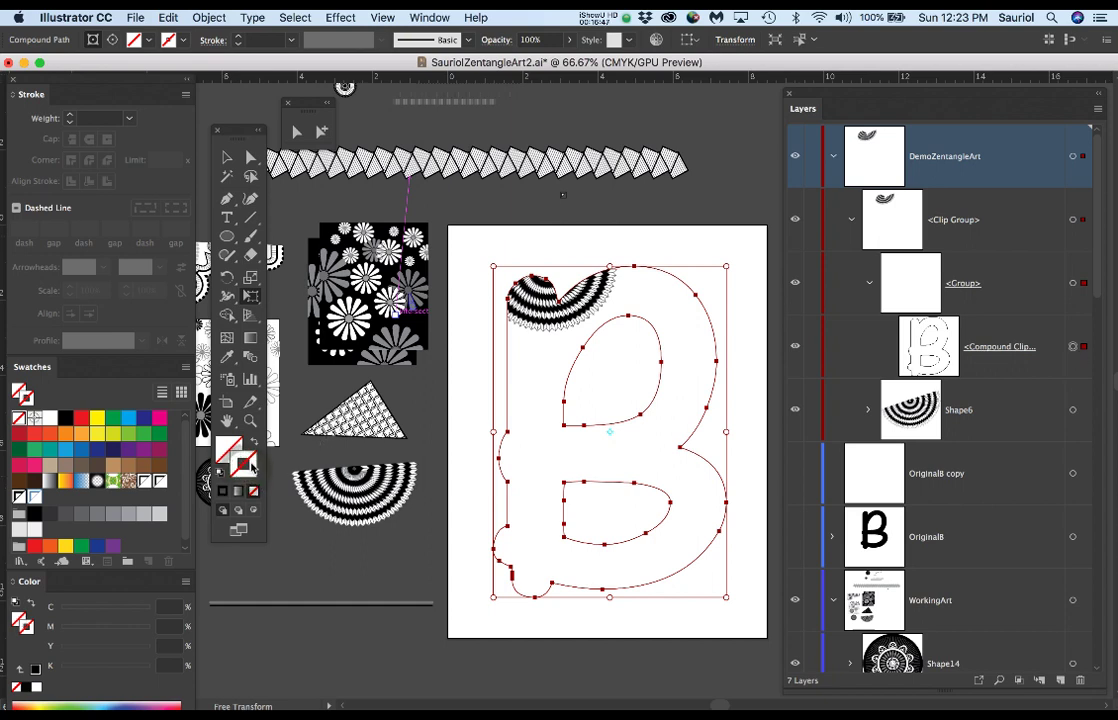
{"action": "left_click_drag", "start_coordinate": [242, 133], "coordinate": [256, 108]}
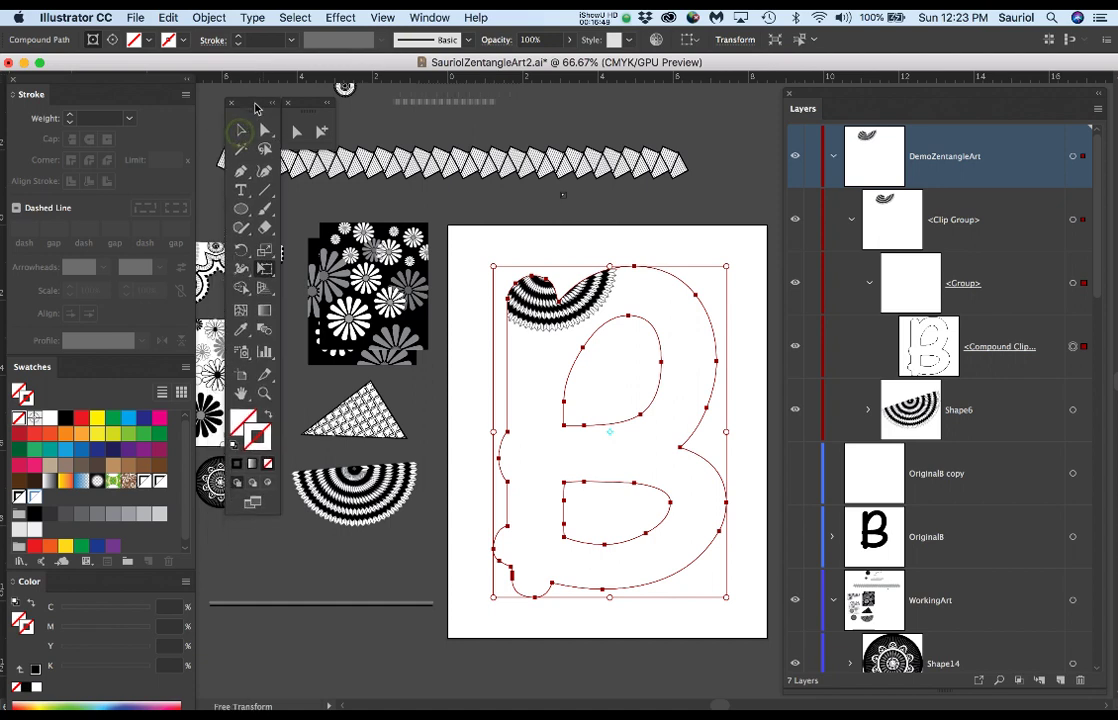
{"action": "left_click", "coordinate": [65, 418]}
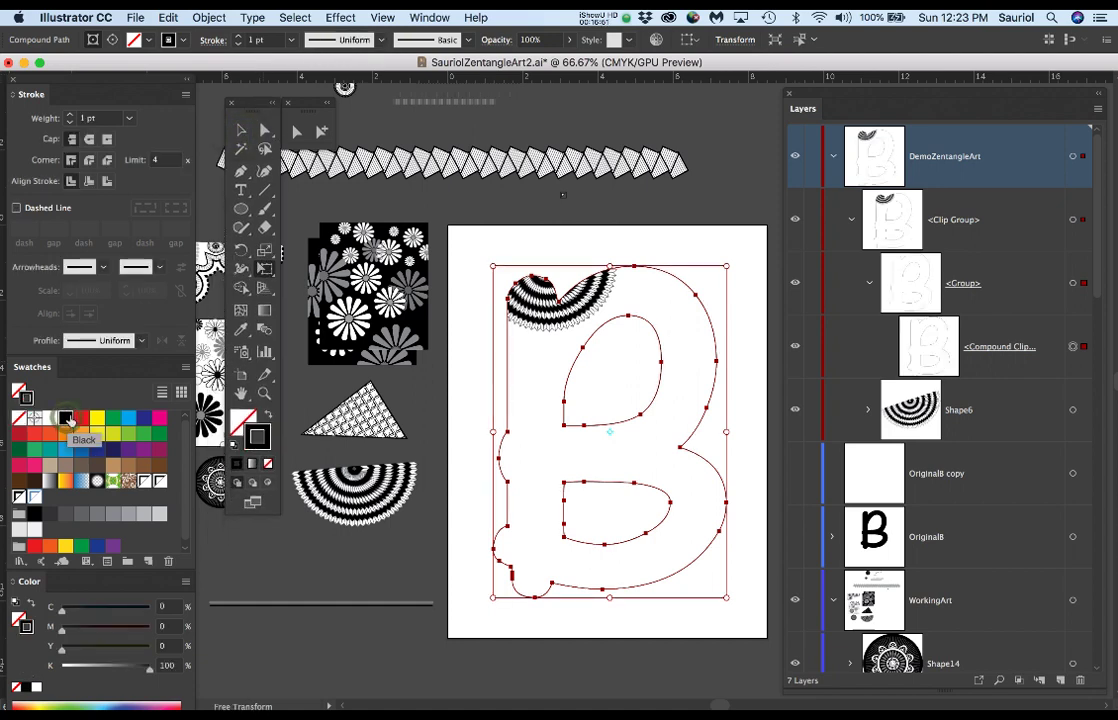
{"action": "left_click", "coordinate": [238, 37]}
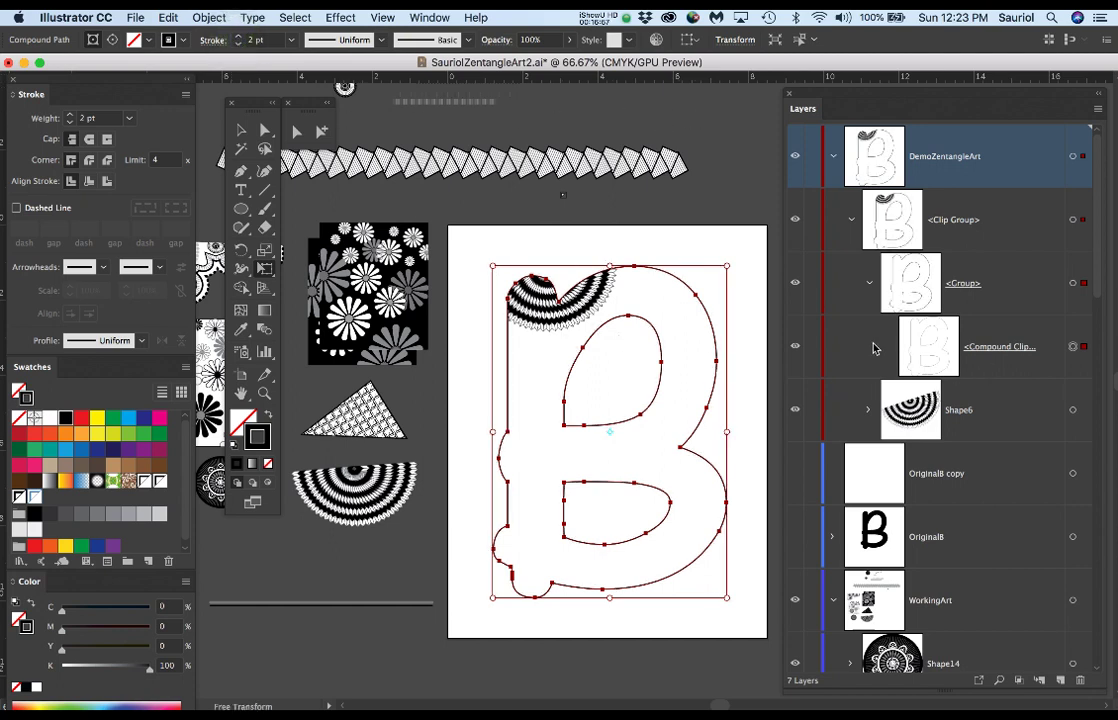
{"action": "left_click", "coordinate": [812, 348]}
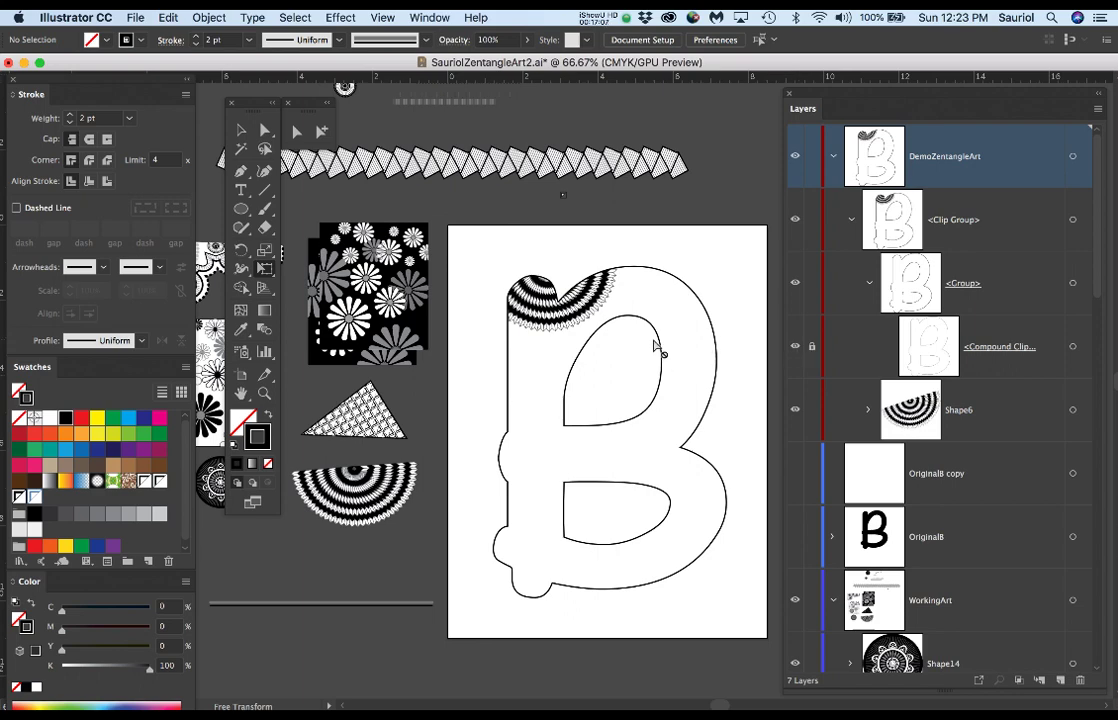
Step: Select the offset Shape12 copy in WorkingArt and use Free Transform to place it, slightly reduced, over the letter B's upper stem
{"action": "scroll", "coordinate": [655, 345], "scroll_direction": "up", "scroll_amount": 1}
{"action": "scroll", "coordinate": [655, 345], "scroll_direction": "down", "scroll_amount": 1}
{"action": "scroll", "coordinate": [341, 266], "scroll_direction": "up", "scroll_amount": 2}
{"action": "scroll", "coordinate": [415, 285], "scroll_direction": "down", "scroll_amount": 2}
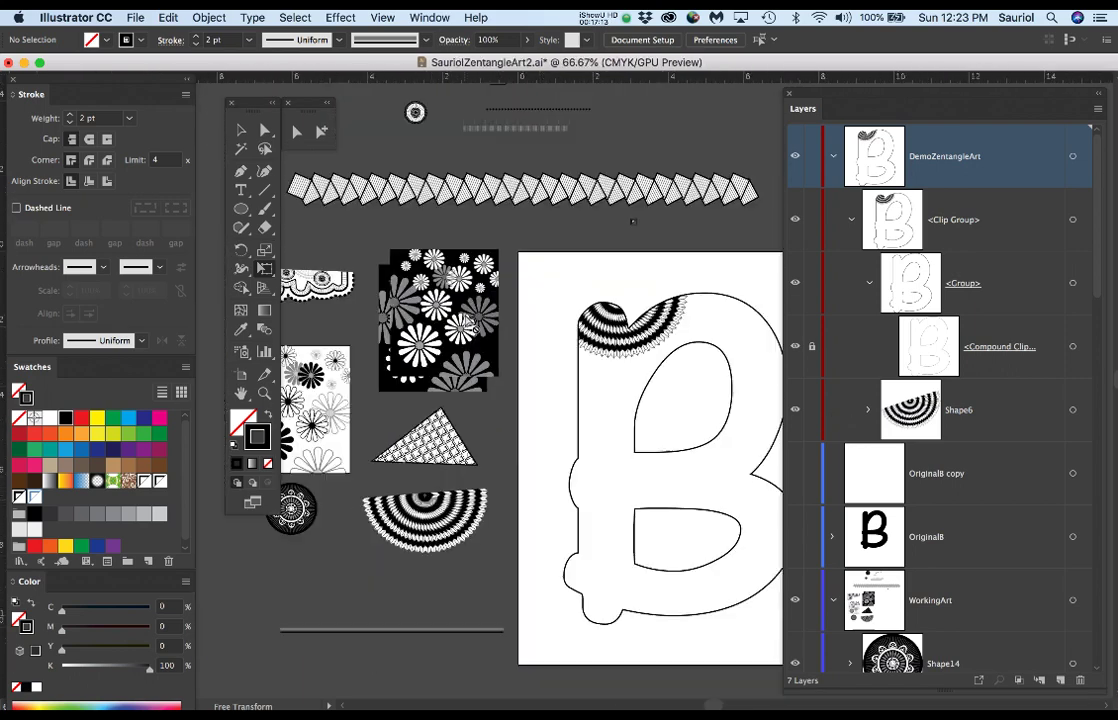
{"action": "scroll", "coordinate": [1009, 470], "scroll_direction": "down", "scroll_amount": 8}
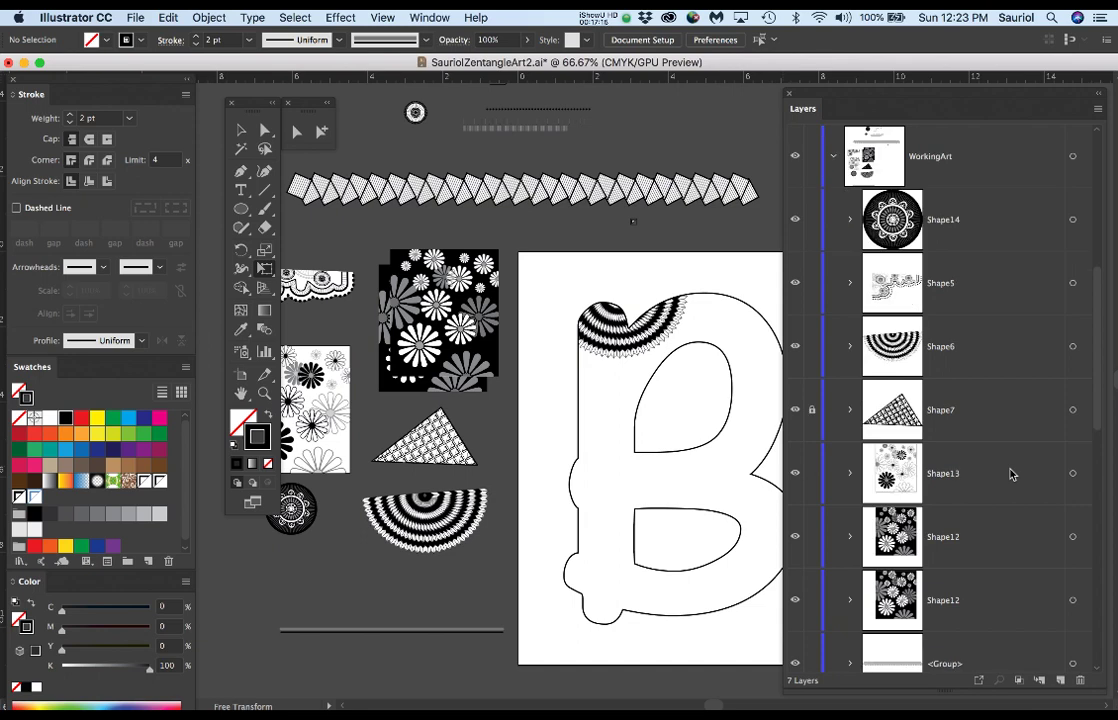
{"action": "scroll", "coordinate": [1010, 474], "scroll_direction": "down", "scroll_amount": 1}
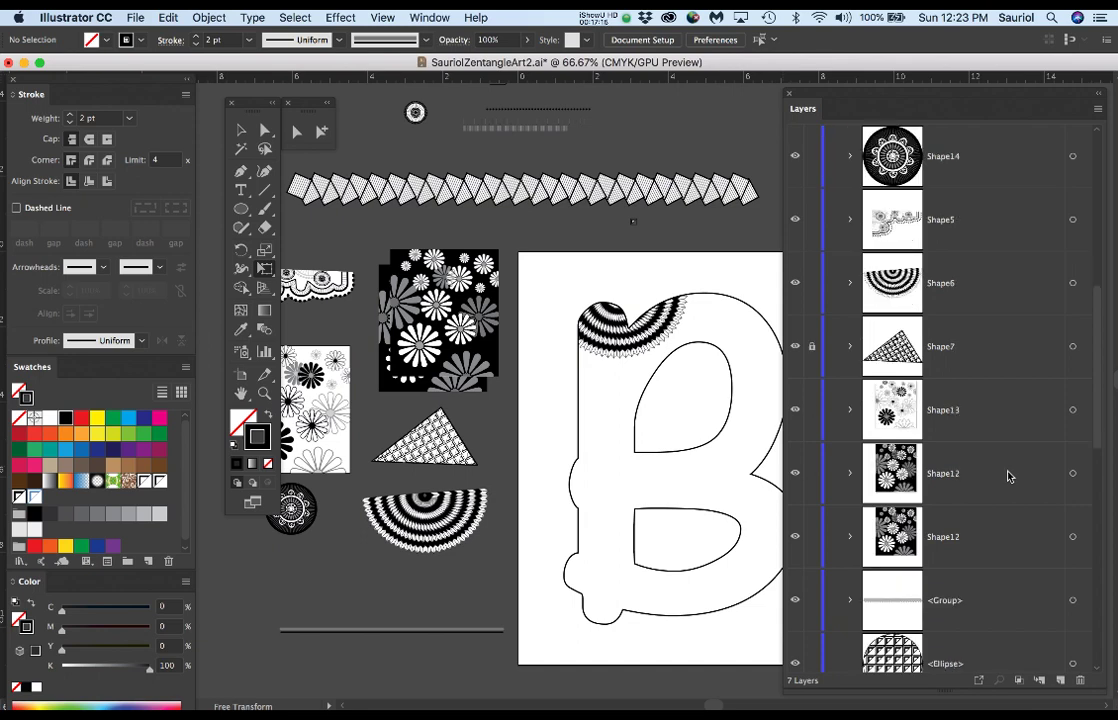
{"action": "left_click", "coordinate": [1073, 478]}
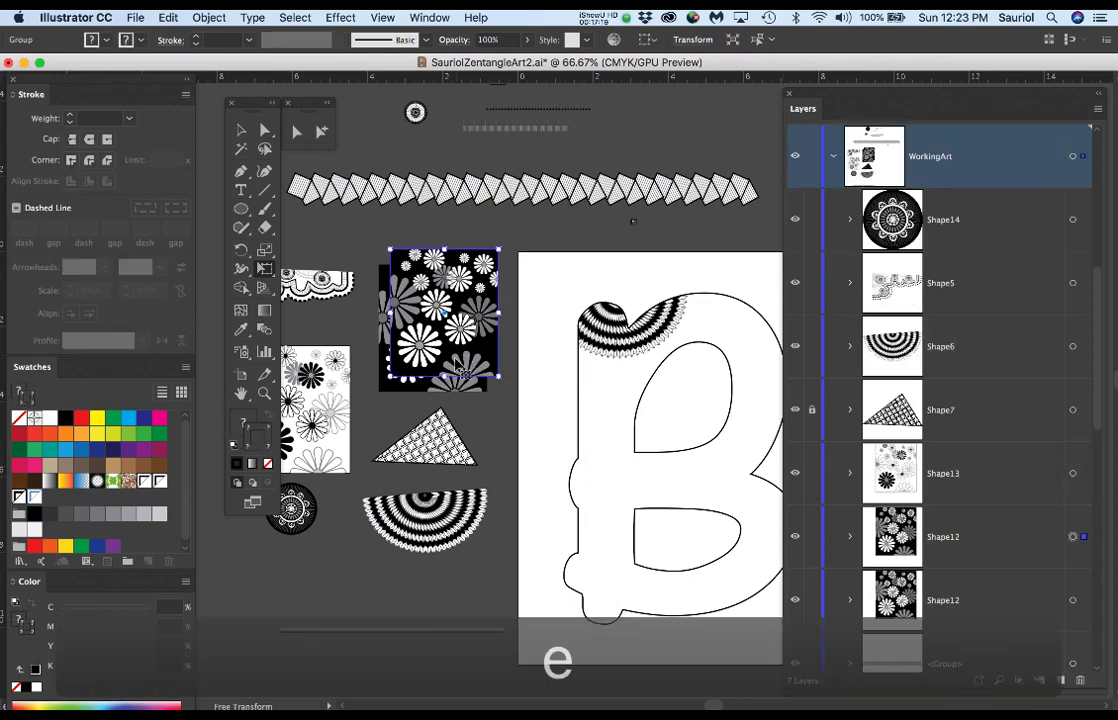
{"action": "left_click_drag", "start_coordinate": [466, 346], "coordinate": [636, 406]}
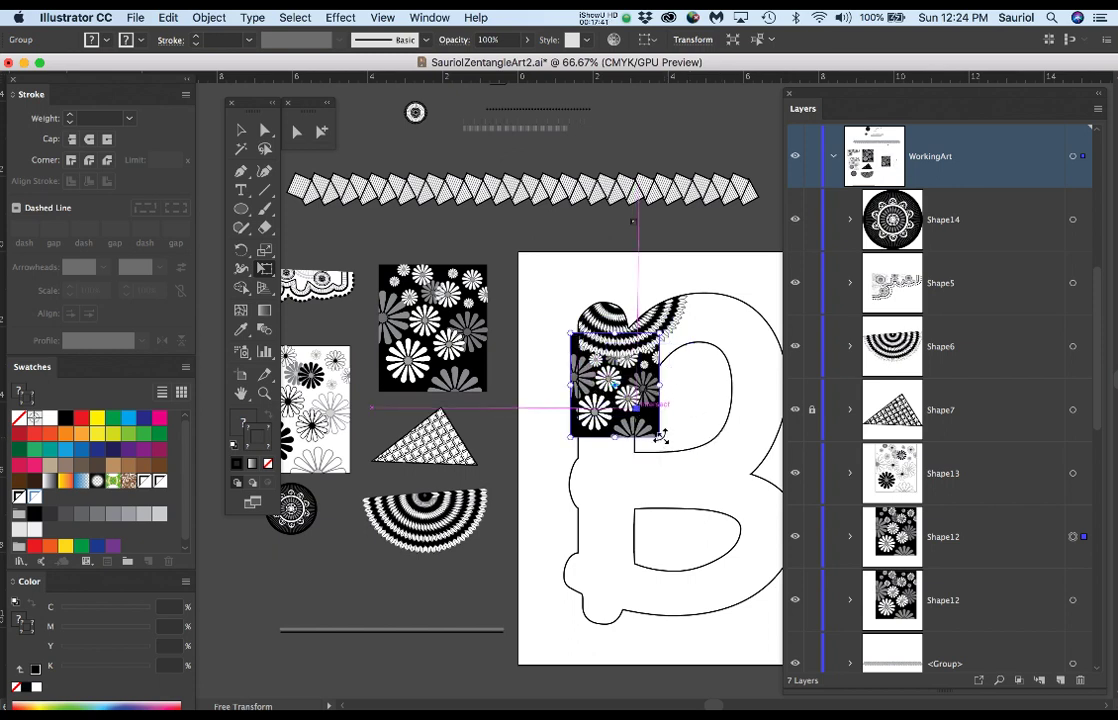
{"action": "scroll", "coordinate": [680, 410], "scroll_direction": "up", "scroll_amount": 1}
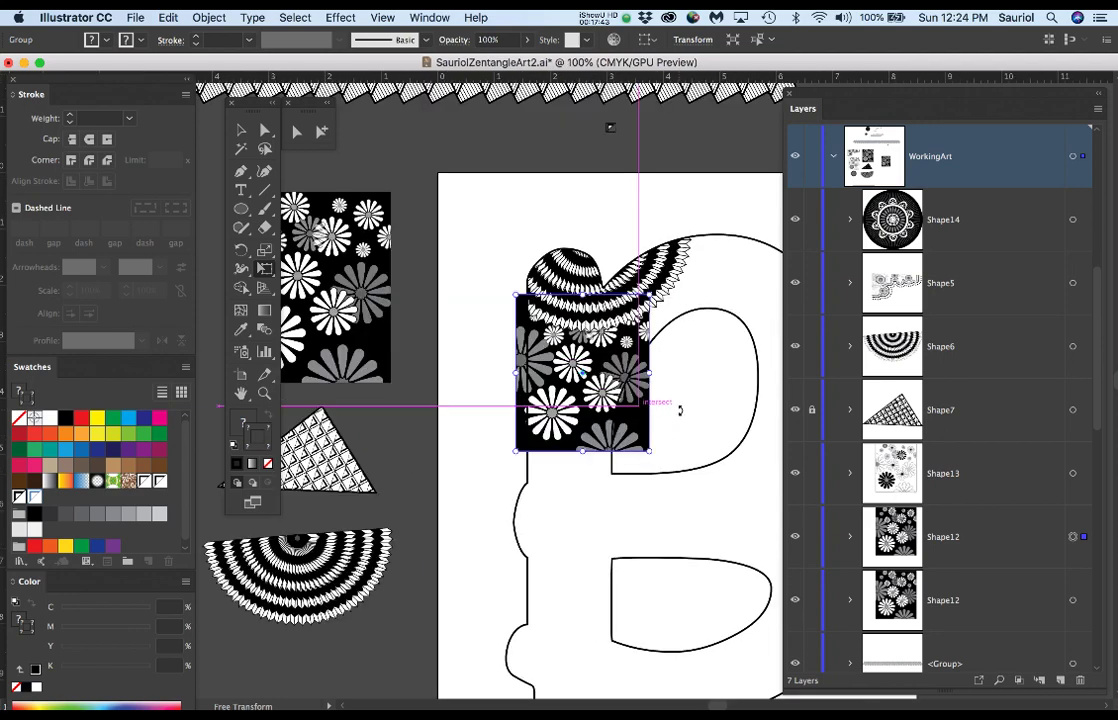
Step: Try the Shape12 copy rotated about a quarter turn counterclockwise and enlarged over the top of the letter B's stem
{"action": "left_click_drag", "start_coordinate": [645, 470], "coordinate": [682, 311]}
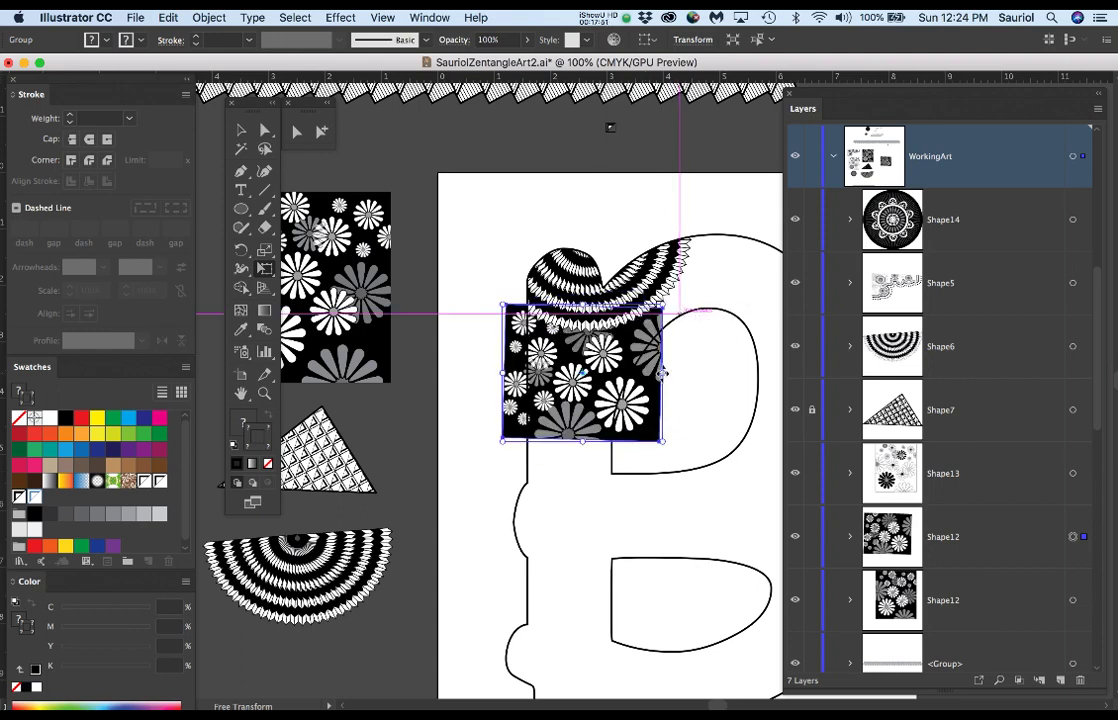
{"action": "left_click_drag", "start_coordinate": [662, 440], "coordinate": [697, 317]}
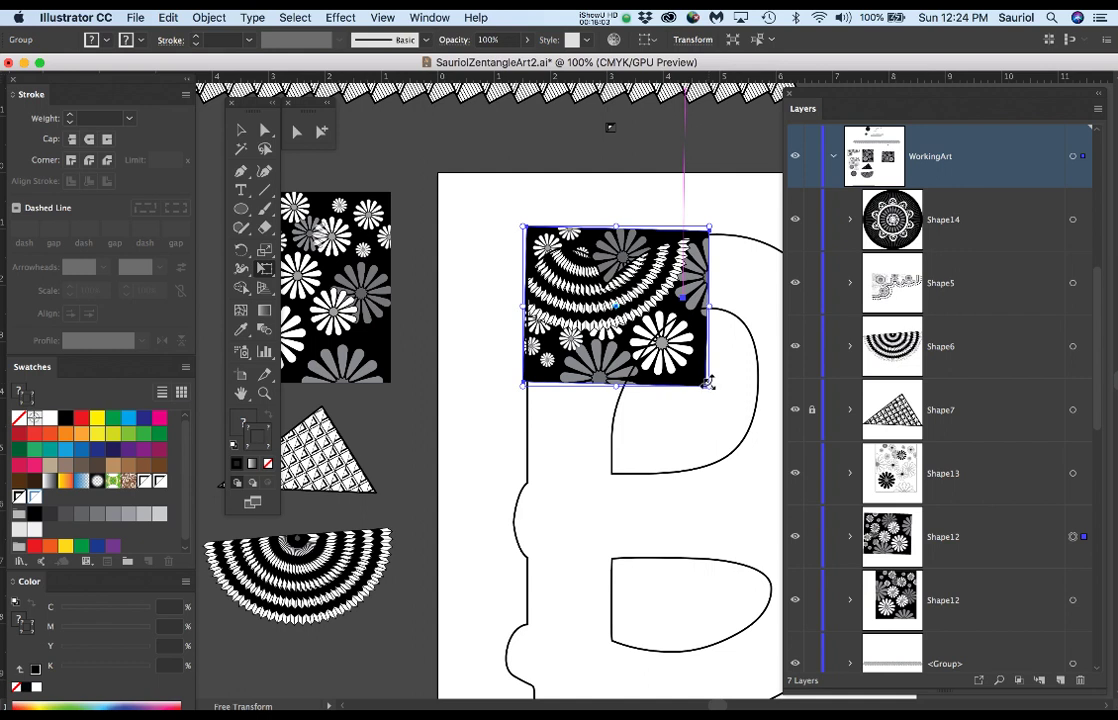
{"action": "left_click_drag", "start_coordinate": [712, 386], "coordinate": [714, 390]}
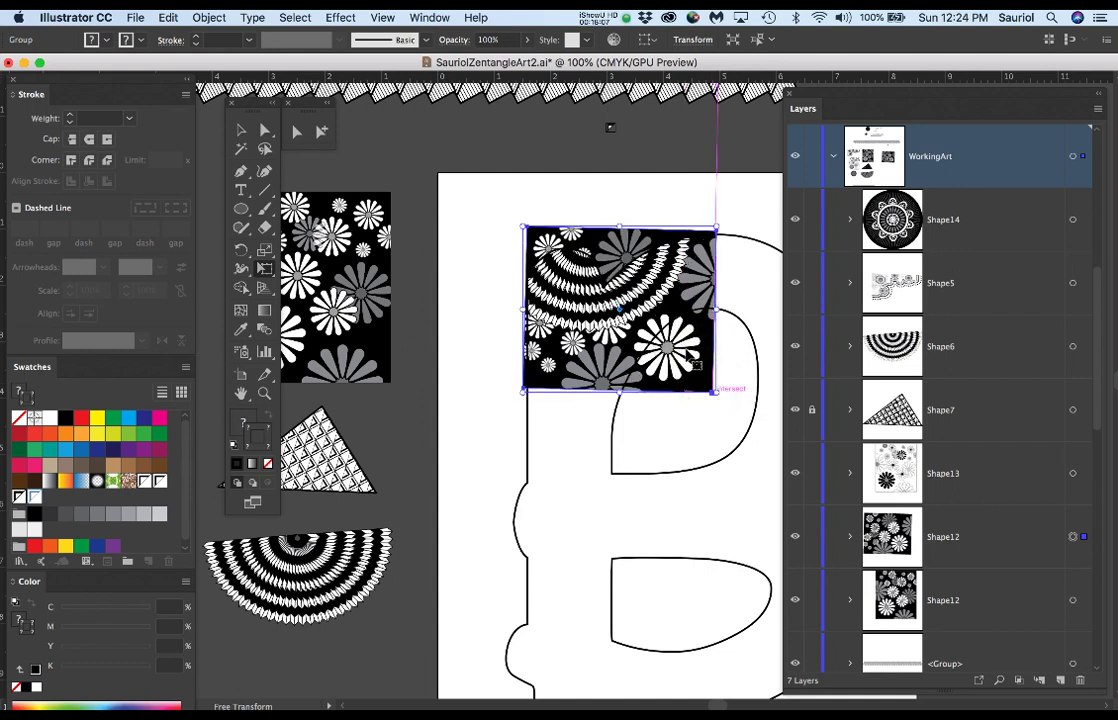
{"action": "mouse_move", "coordinate": [761, 287]}
{"action": "left_mouse_down"}
{"action": "mouse_move", "coordinate": [759, 277]}
{"action": "mouse_move", "coordinate": [752, 286]}
{"action": "left_mouse_up"}
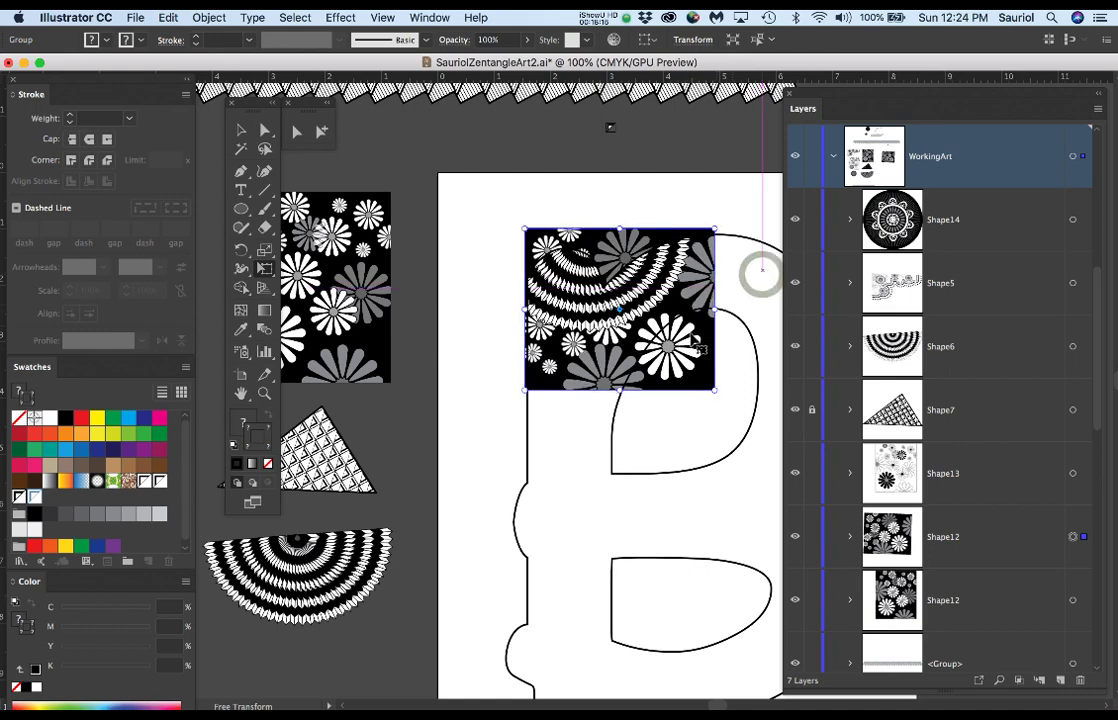
{"action": "left_click_drag", "start_coordinate": [700, 318], "coordinate": [645, 395]}
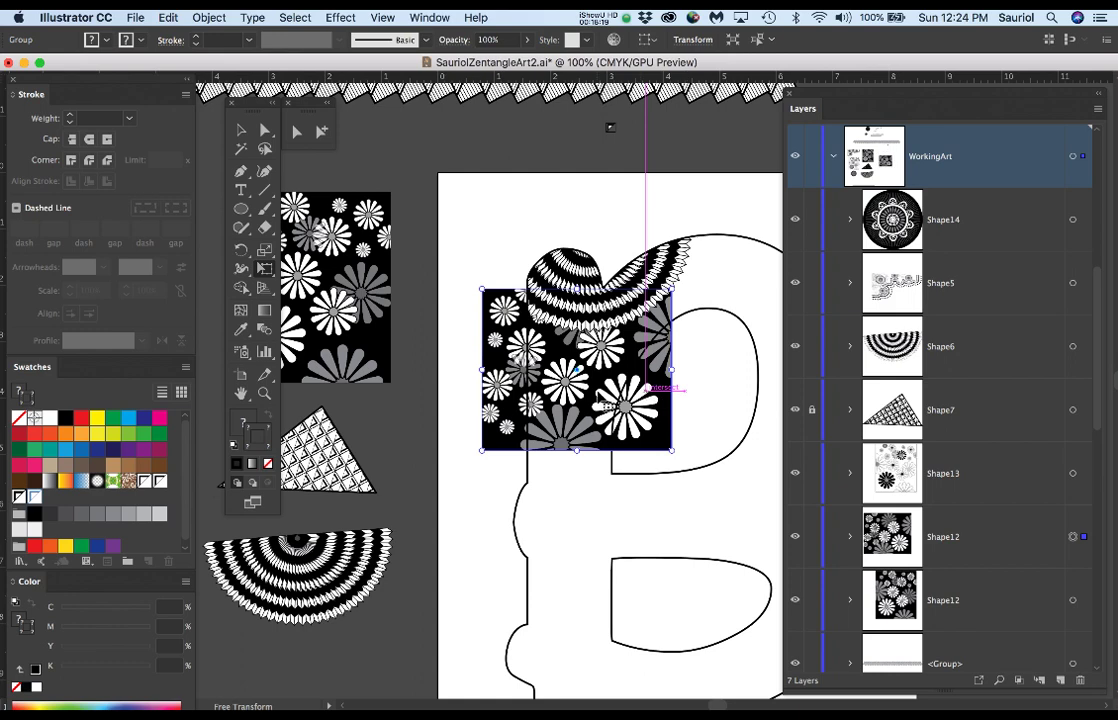
Step: Turn the Shape12 copy upright again, fit it over the B's upper stem just below the fan pattern, and save the document
{"action": "left_click_drag", "start_coordinate": [722, 417], "coordinate": [510, 575]}
{"action": "left_click_drag", "start_coordinate": [627, 387], "coordinate": [636, 391]}
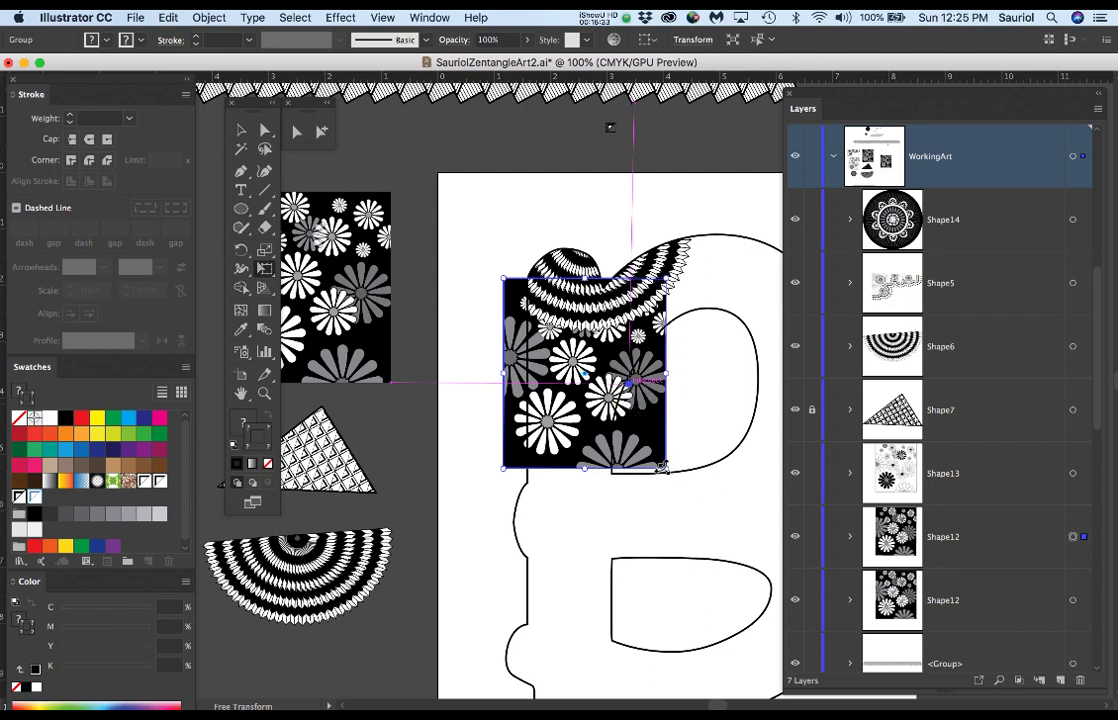
{"action": "left_click_drag", "start_coordinate": [663, 466], "coordinate": [648, 447]}
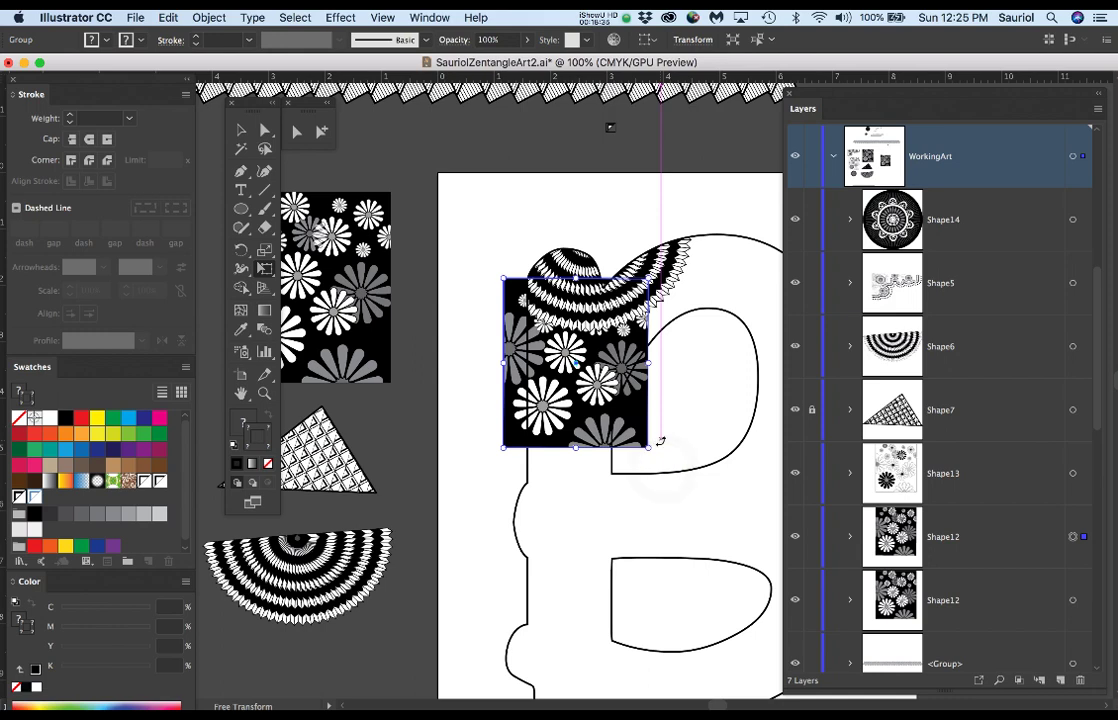
{"action": "key", "text": "super+s"}
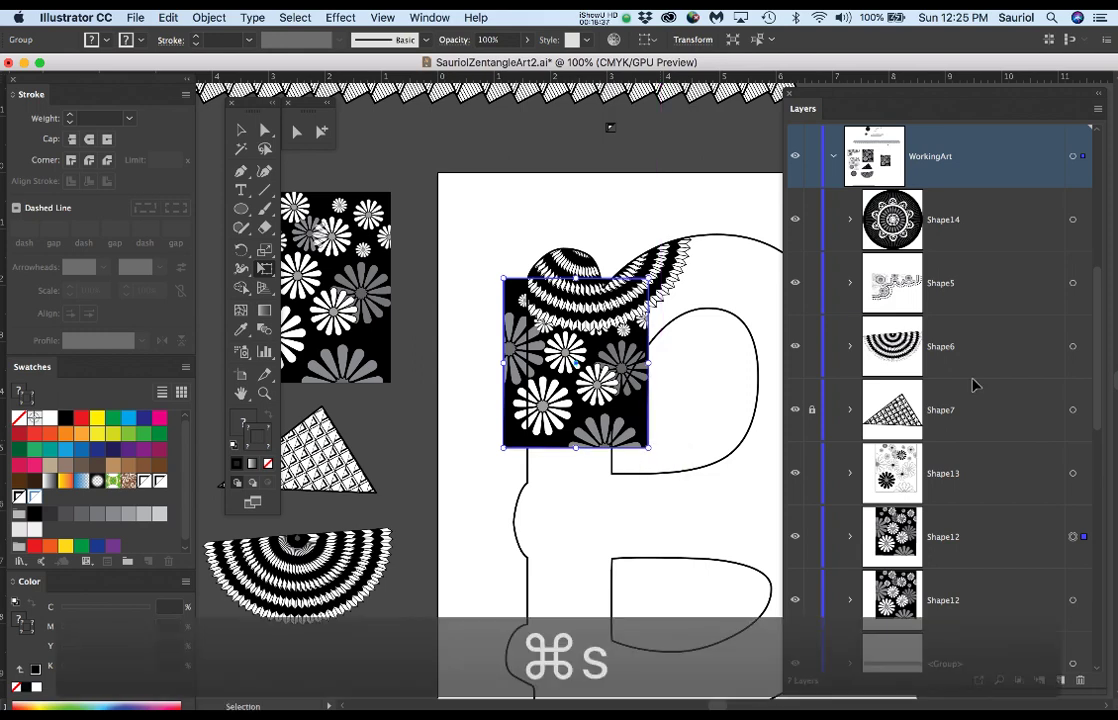
Step: Move the original, unselected Shape12 from WorkingArt into the letter B's clip group, directly below Shape6
{"action": "scroll", "coordinate": [1003, 500], "scroll_direction": "up", "scroll_amount": 2}
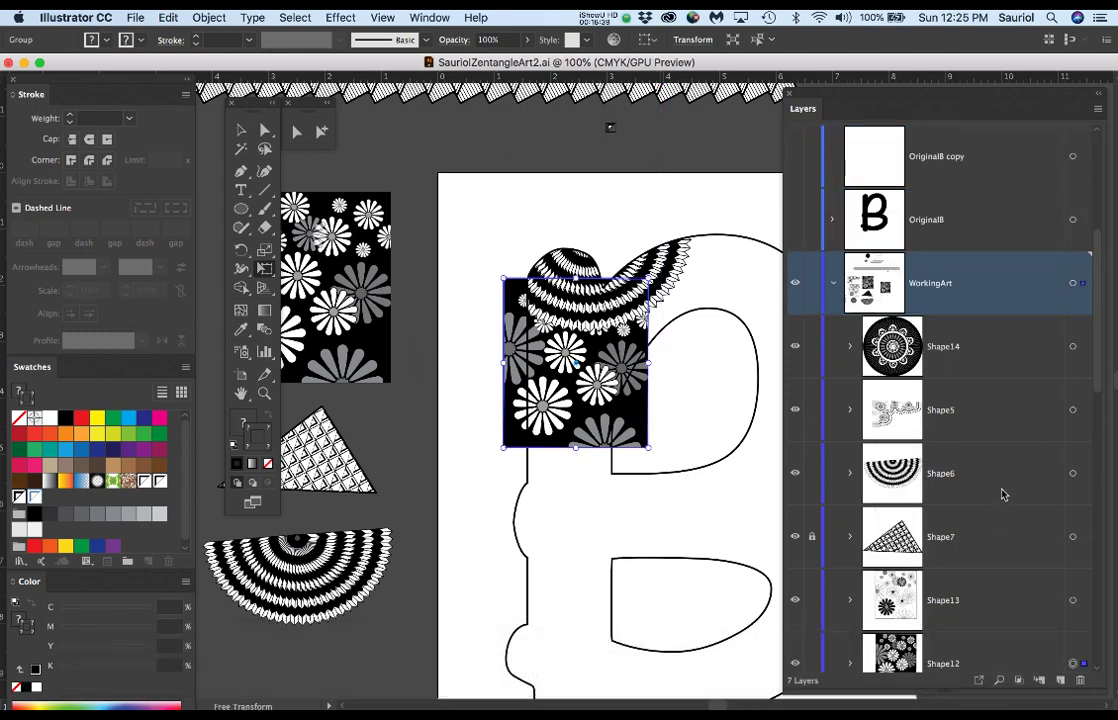
{"action": "scroll", "coordinate": [1024, 620], "scroll_direction": "down", "scroll_amount": 2}
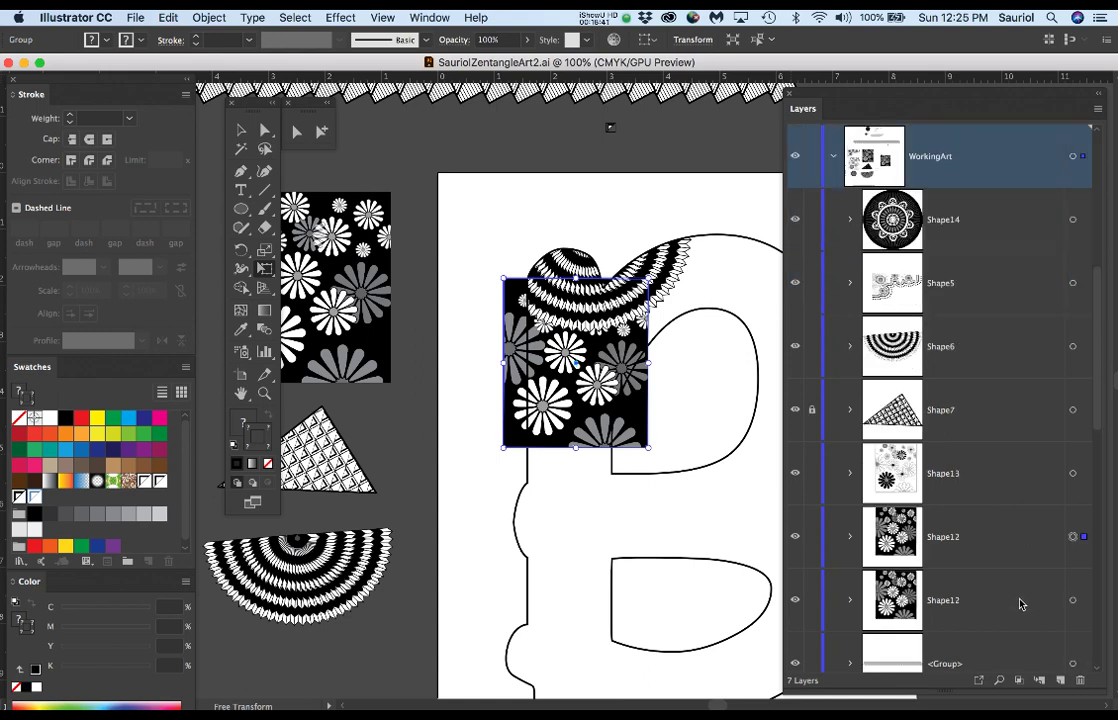
{"action": "left_click_drag", "start_coordinate": [1020, 604], "coordinate": [1008, 195]}
{"action": "scroll", "coordinate": [986, 305], "scroll_direction": "up", "scroll_amount": 5}
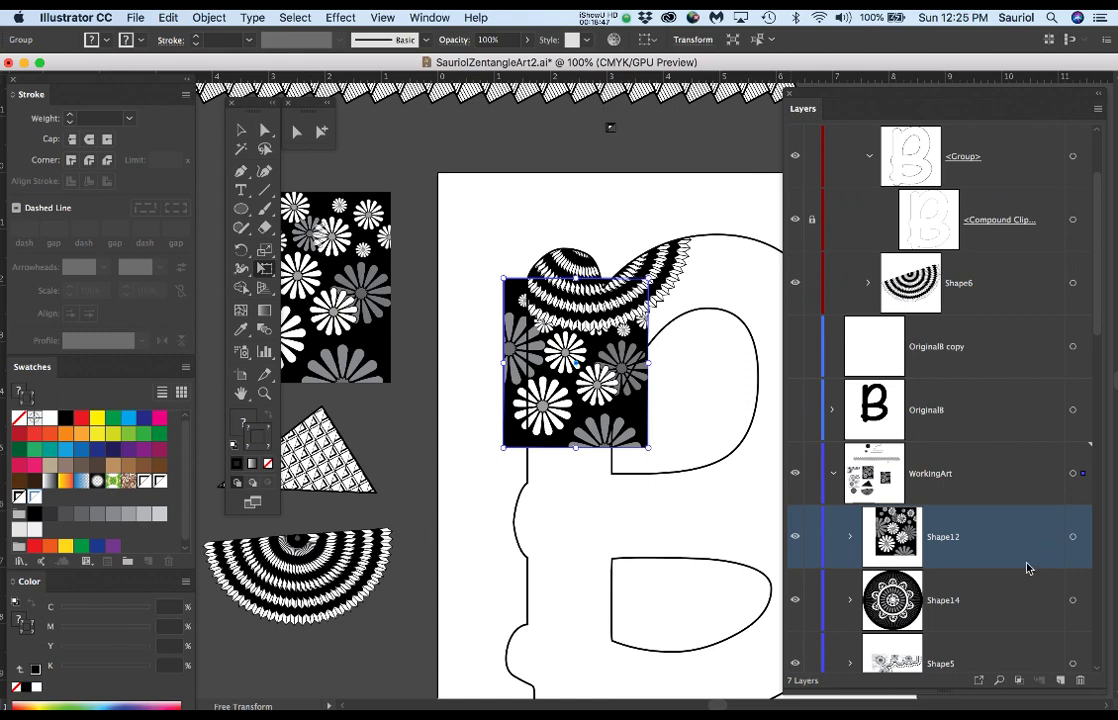
{"action": "scroll", "coordinate": [1013, 558], "scroll_direction": "up", "scroll_amount": 2}
{"action": "scroll", "coordinate": [960, 620], "scroll_direction": "down", "scroll_amount": 1}
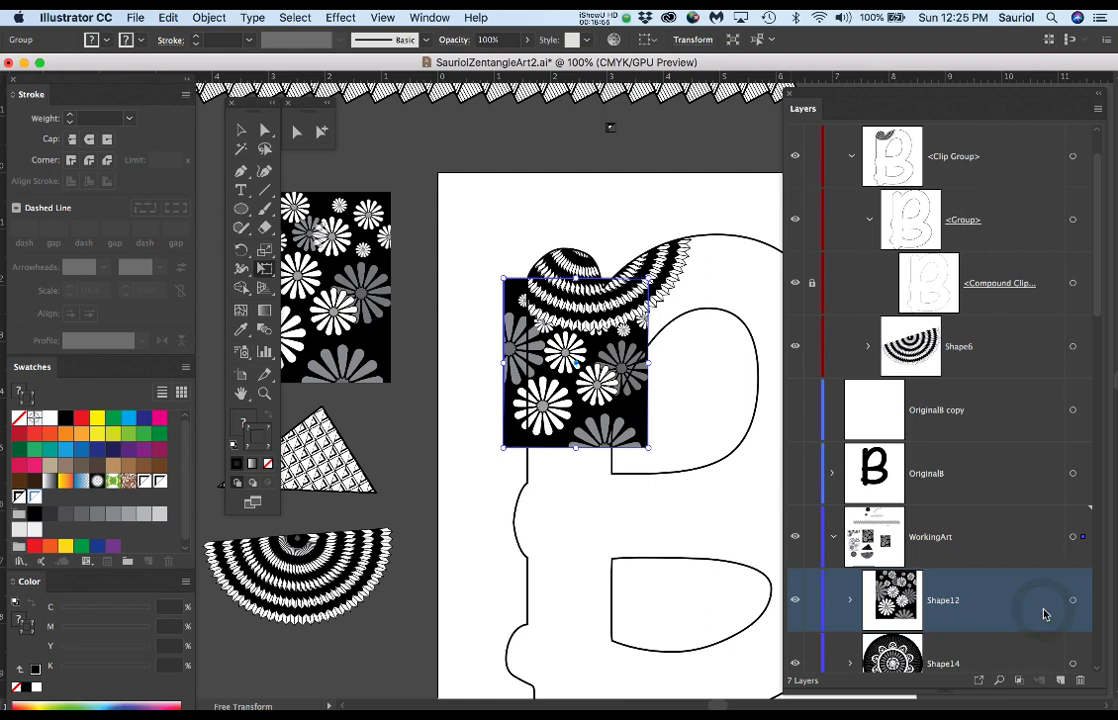
{"action": "left_click_drag", "start_coordinate": [1044, 614], "coordinate": [972, 377]}
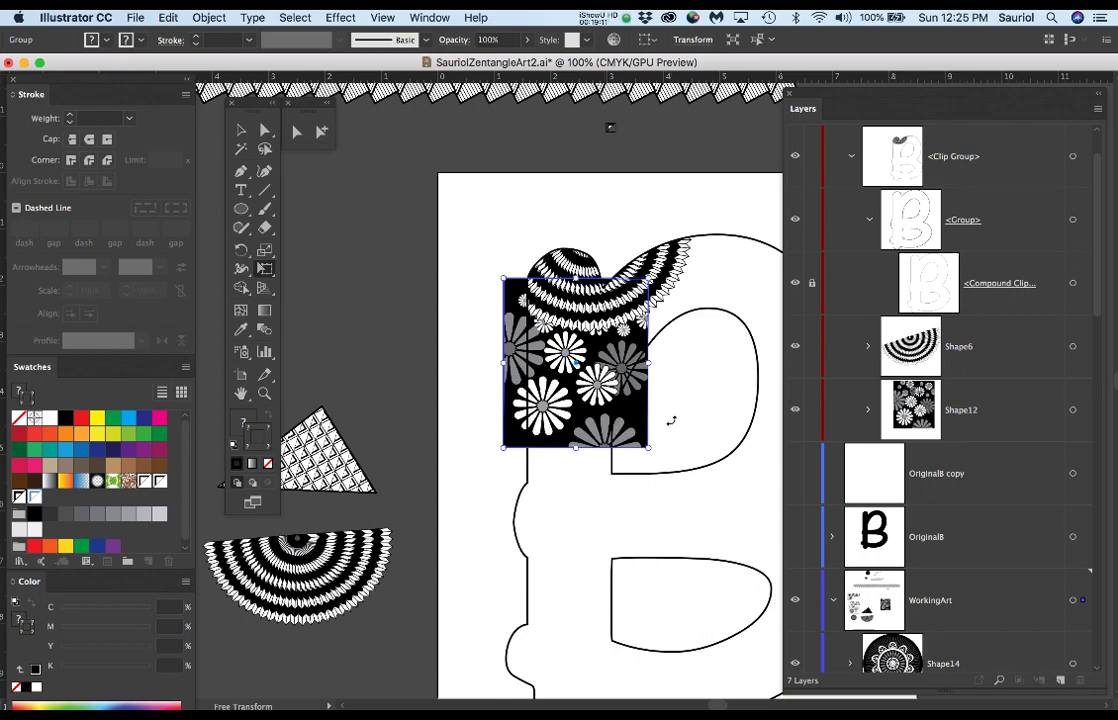
Step: Return the original Shape12 from the clip group to the WorkingArt layer and identify it by toggling its visibility off and on
{"action": "scroll", "coordinate": [671, 421], "scroll_direction": "down", "scroll_amount": 2}
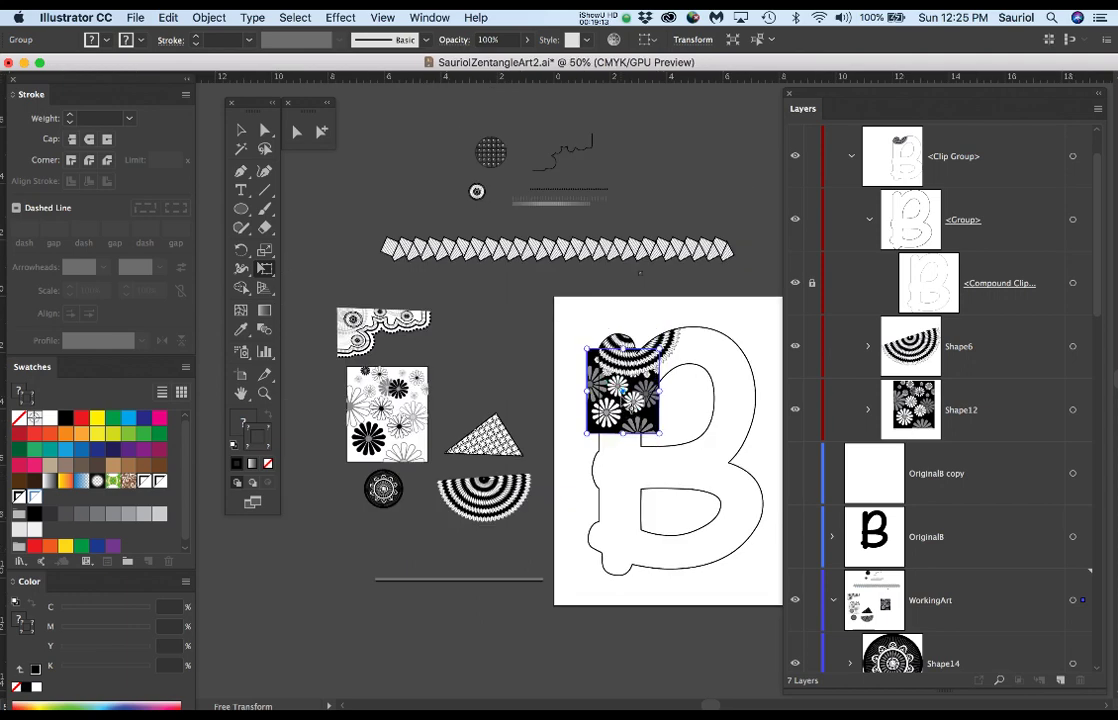
{"action": "key", "text": "super+equal"}
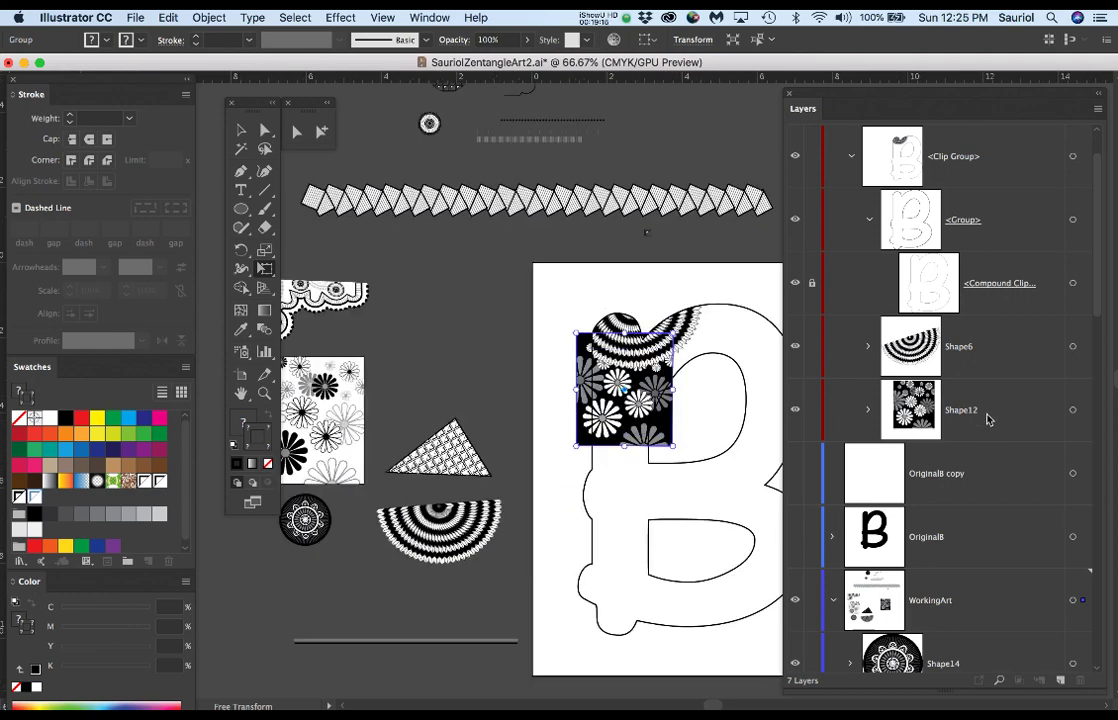
{"action": "scroll", "coordinate": [987, 420], "scroll_direction": "down", "scroll_amount": 2}
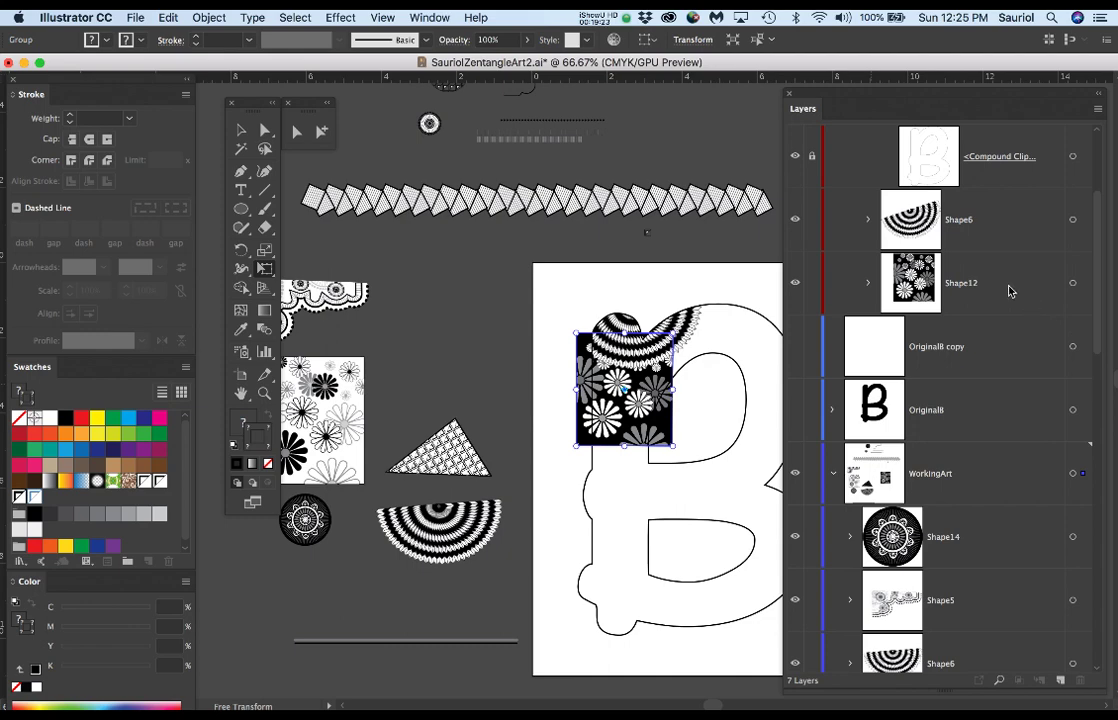
{"action": "left_click_drag", "start_coordinate": [1009, 291], "coordinate": [1012, 622]}
{"action": "scroll", "coordinate": [1016, 597], "scroll_direction": "down", "scroll_amount": 3}
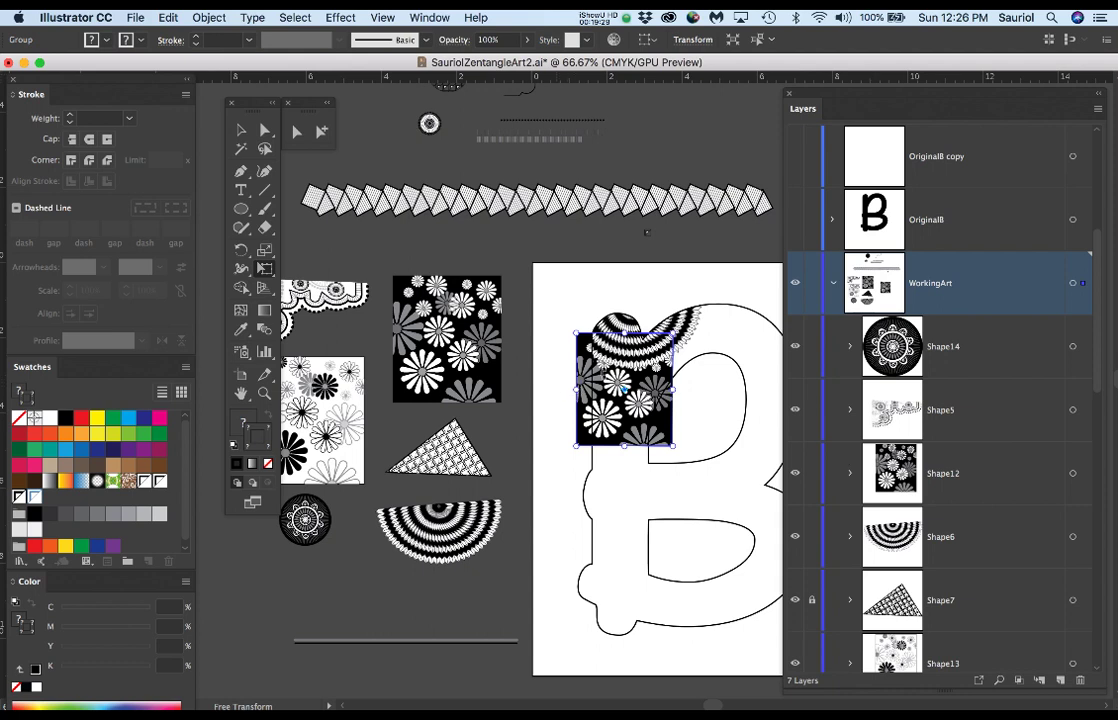
{"action": "left_click", "coordinate": [796, 474]}
{"action": "left_click", "coordinate": [796, 474]}
Step: Move the selected Shape12 copy up within the WorkingArt layer so it sits directly below Shape14
{"action": "scroll", "coordinate": [1003, 497], "scroll_direction": "down", "scroll_amount": 3}
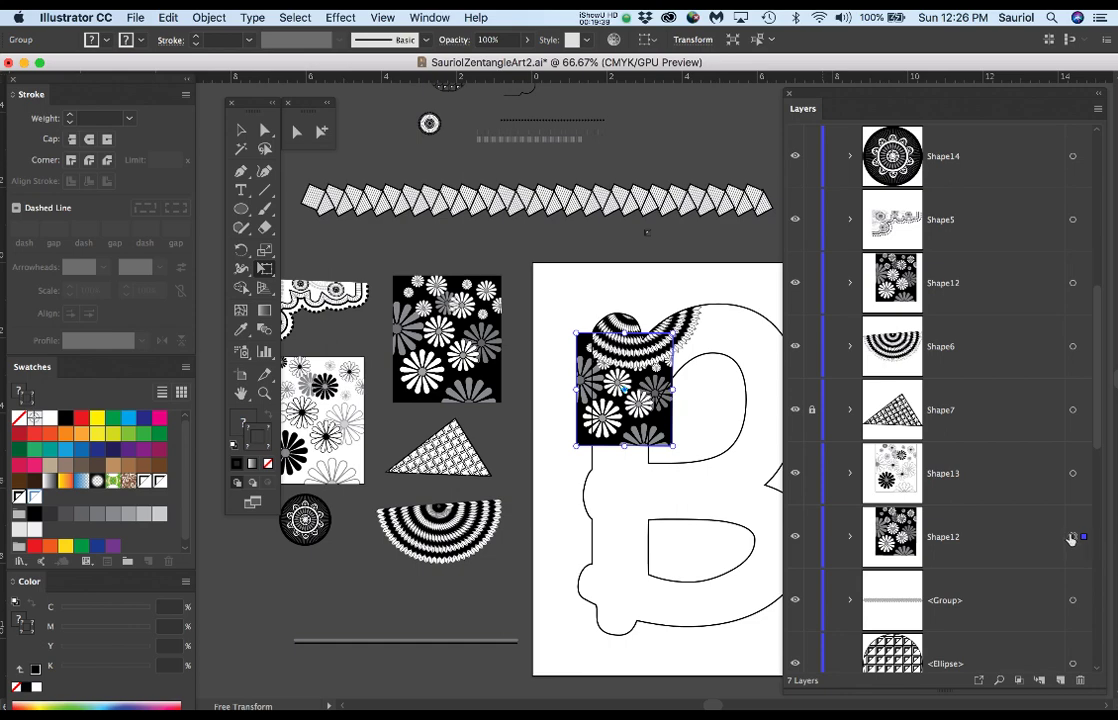
{"action": "left_click_drag", "start_coordinate": [1073, 535], "coordinate": [996, 192]}
{"action": "scroll", "coordinate": [1000, 400], "scroll_direction": "up", "scroll_amount": 6}
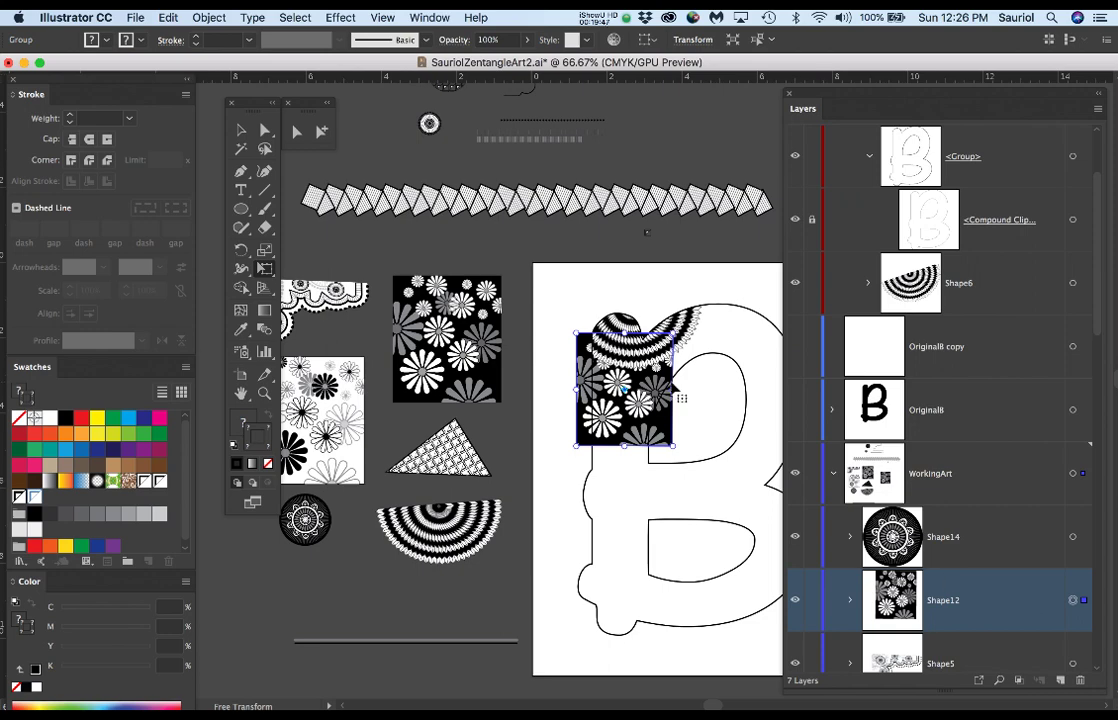
Step: Move the selected Shape12 copy into the letter B's clip group below Shape6 and deselect it
{"action": "key", "text": "super+equal"}
{"action": "key", "text": "super+equal"}
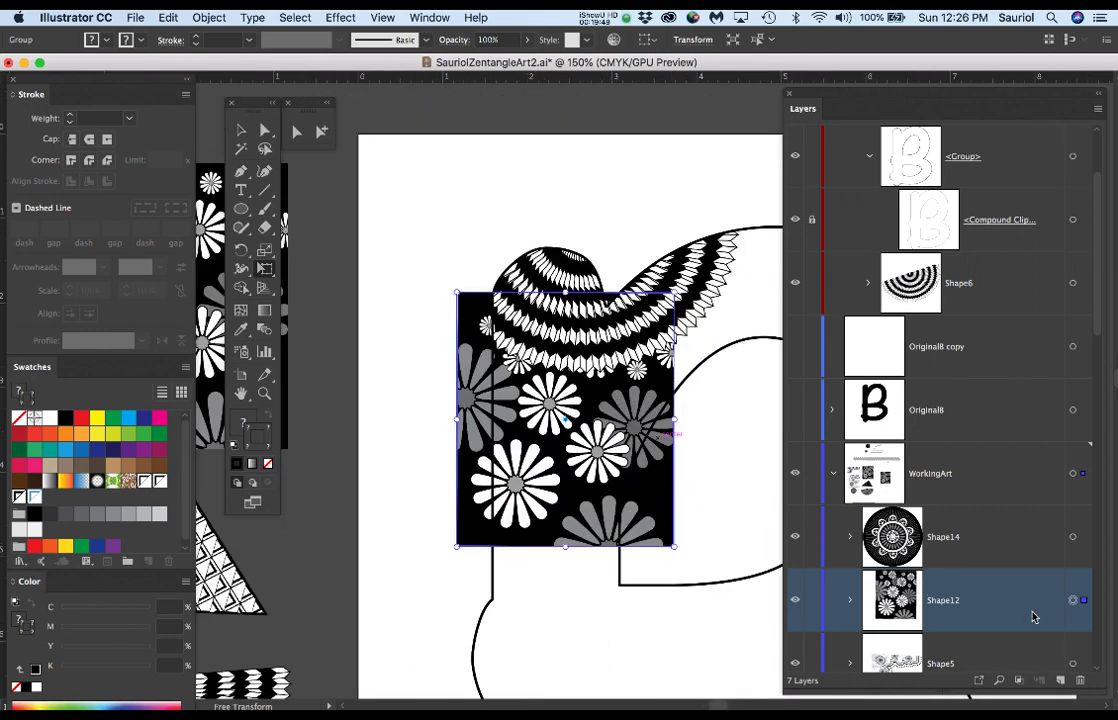
{"action": "left_click_drag", "start_coordinate": [679, 465], "coordinate": [650, 416]}
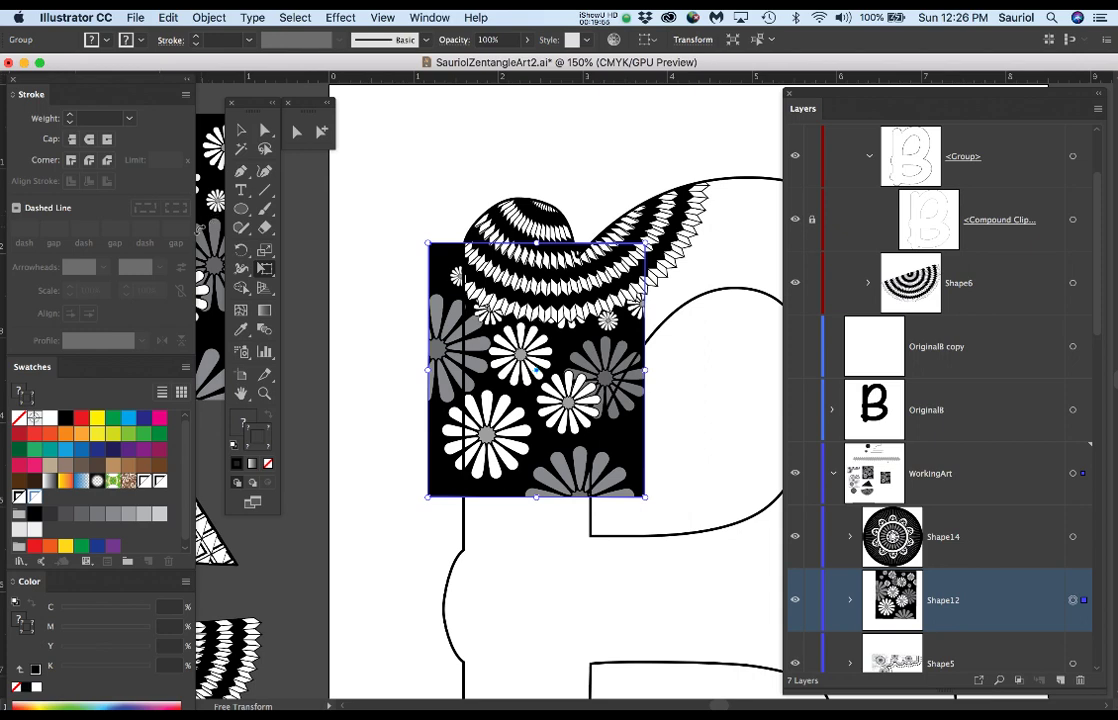
{"action": "key", "text": "Tab"}
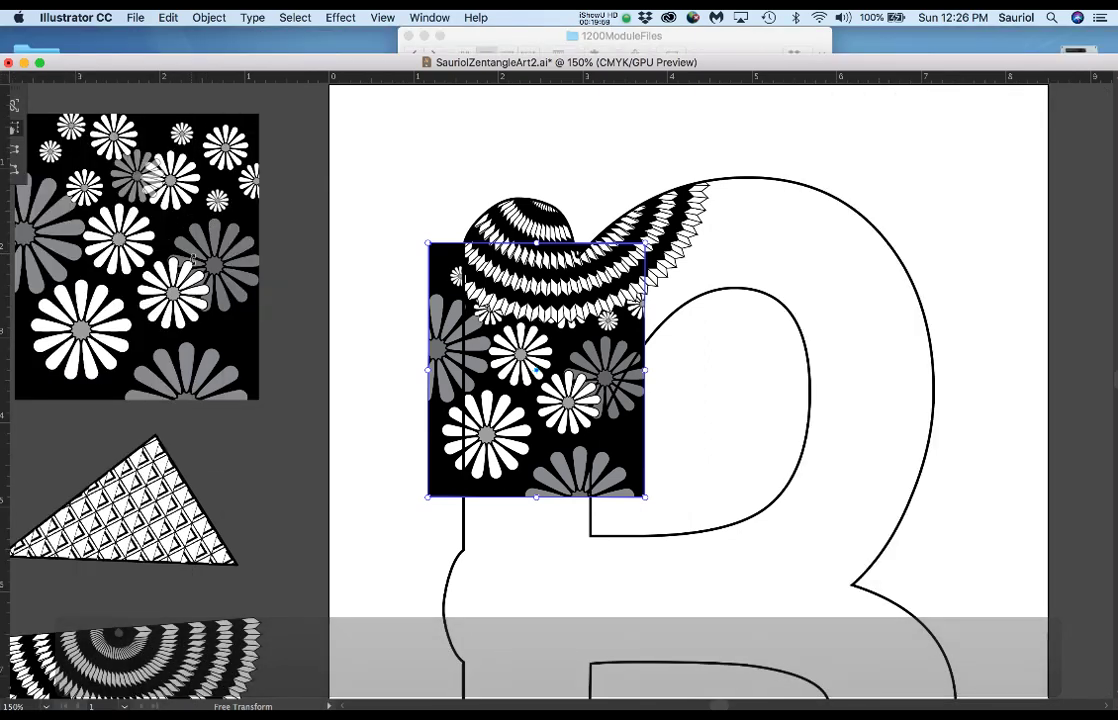
{"action": "key", "text": "Tab"}
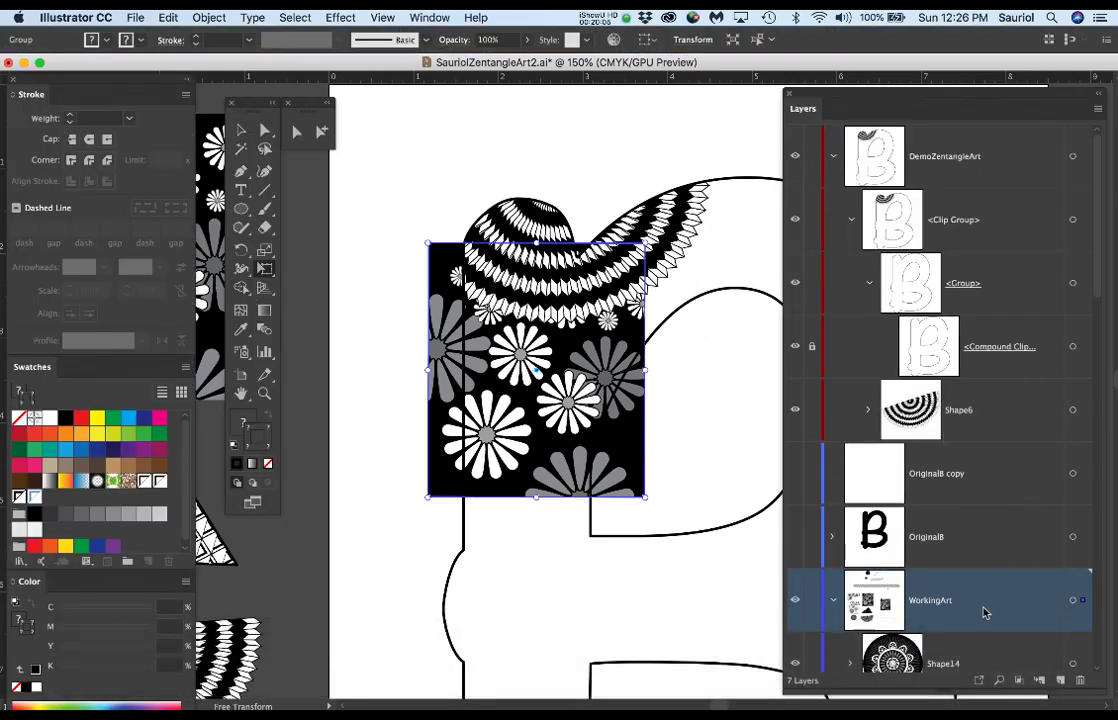
{"action": "scroll", "coordinate": [986, 600], "scroll_direction": "down", "scroll_amount": 2}
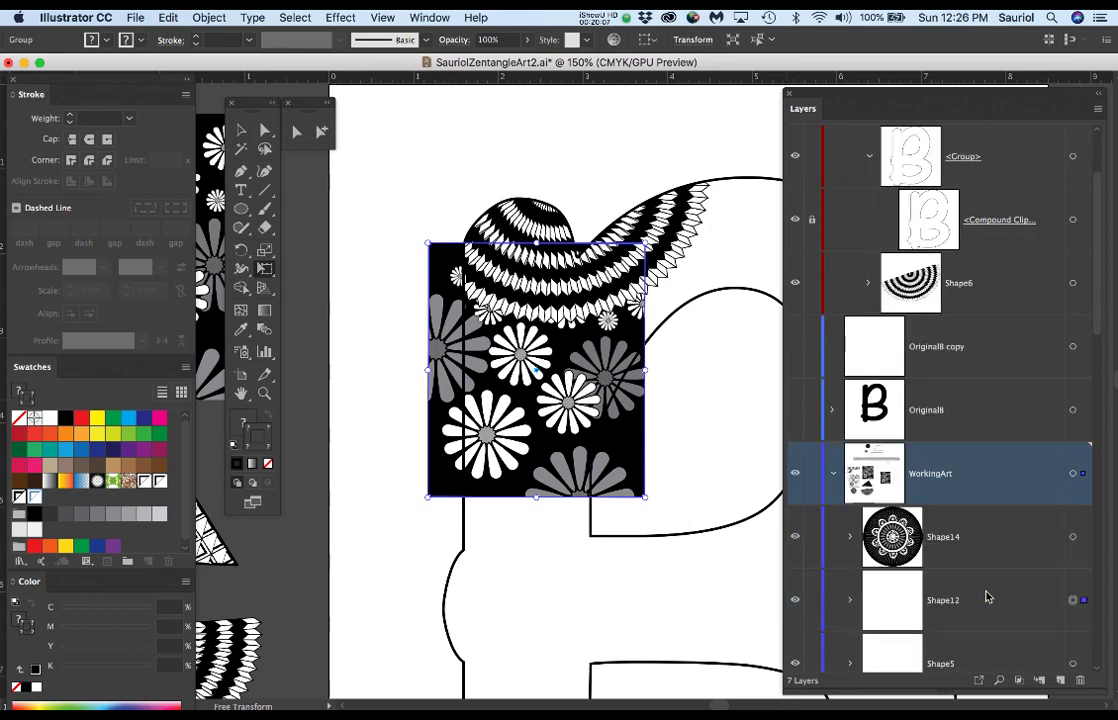
{"action": "left_click_drag", "start_coordinate": [997, 606], "coordinate": [1000, 320]}
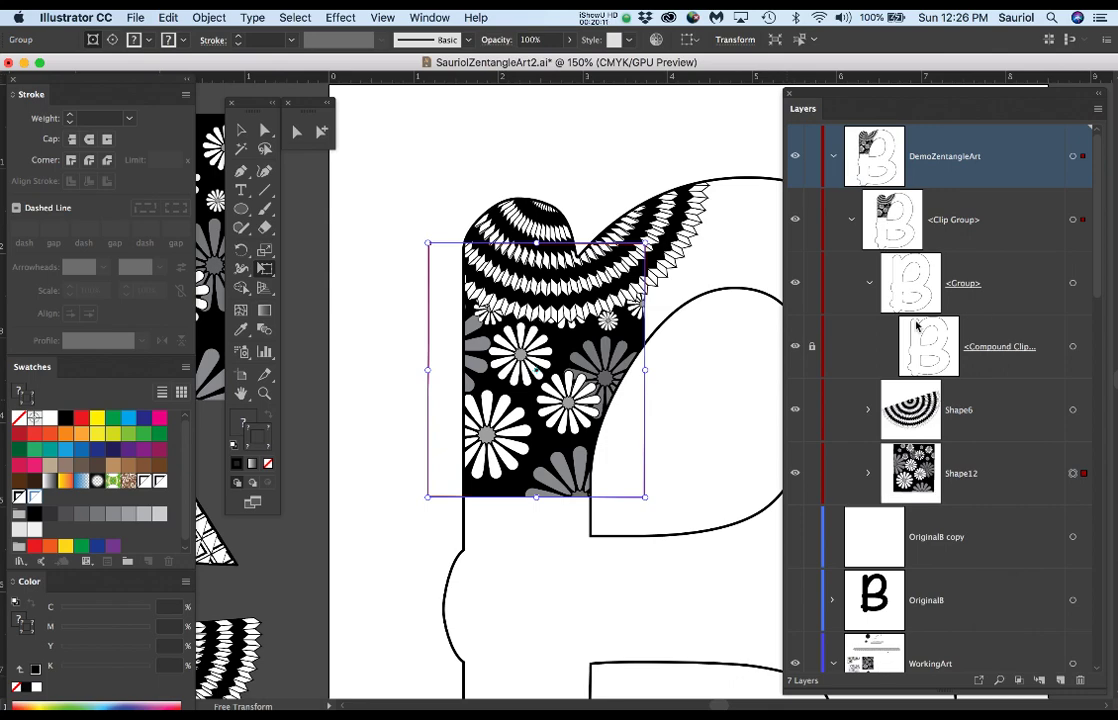
{"action": "left_click", "coordinate": [676, 347], "text": "super"}
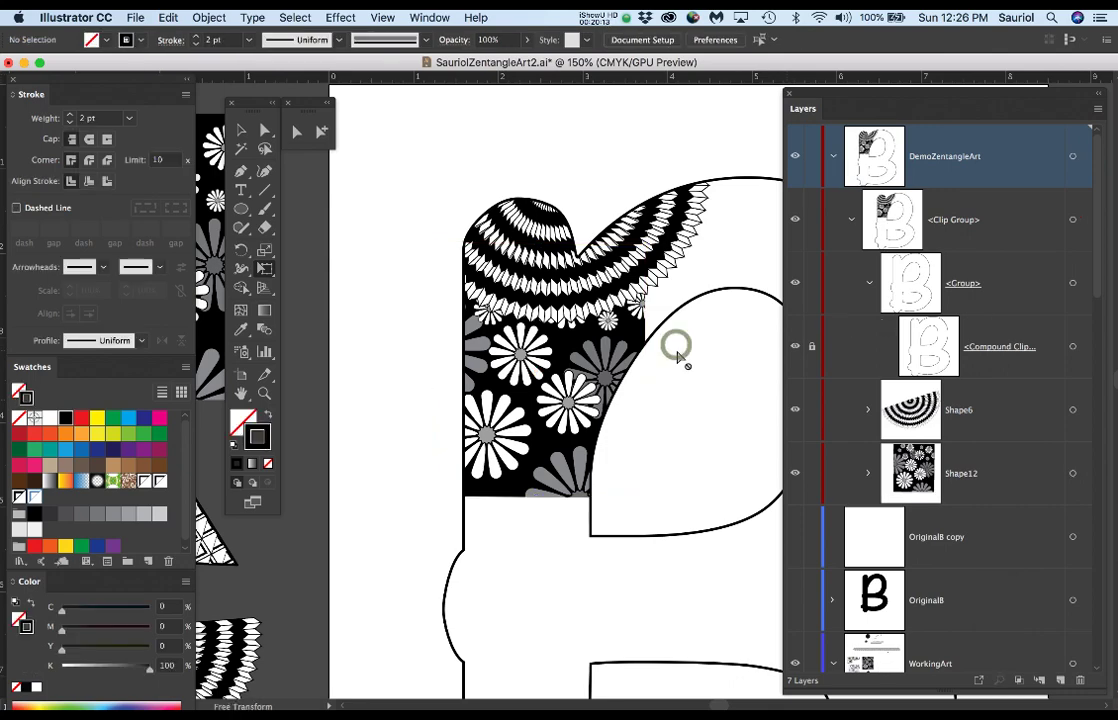
{"action": "scroll", "coordinate": [677, 351], "scroll_direction": "down", "scroll_amount": 1}
{"action": "scroll", "coordinate": [679, 357], "scroll_direction": "down", "scroll_amount": 1}
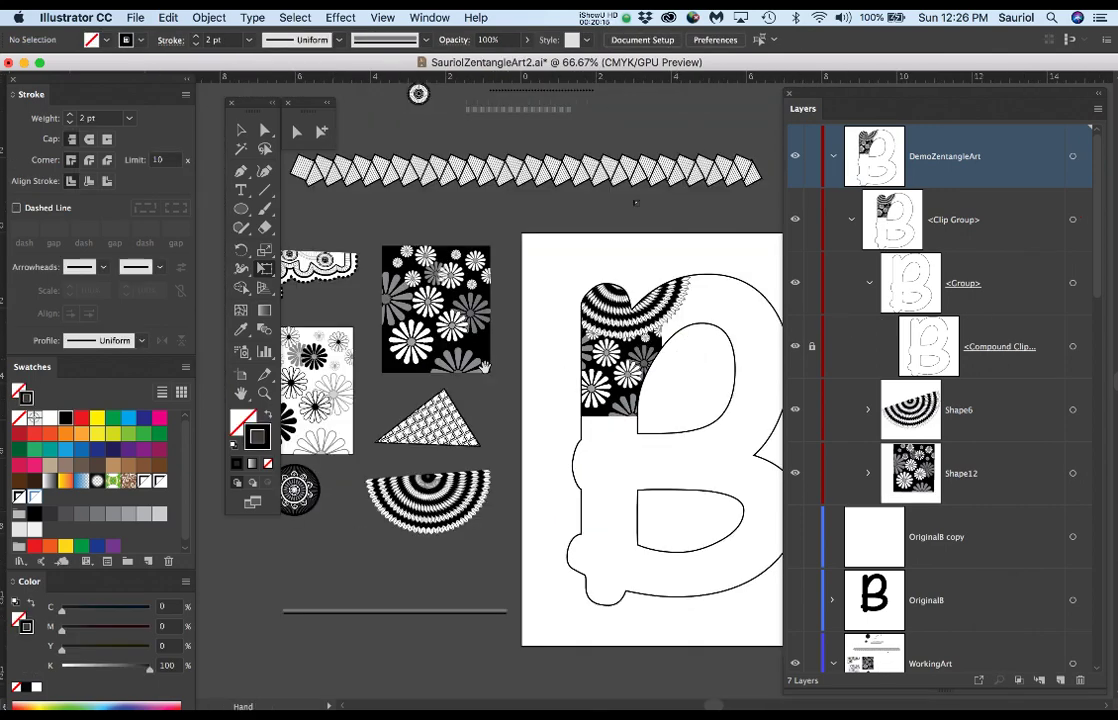
{"action": "scroll", "coordinate": [679, 357], "scroll_direction": "left", "scroll_amount": 3}
{"action": "scroll", "coordinate": [485, 367], "scroll_direction": "right", "scroll_amount": 3}
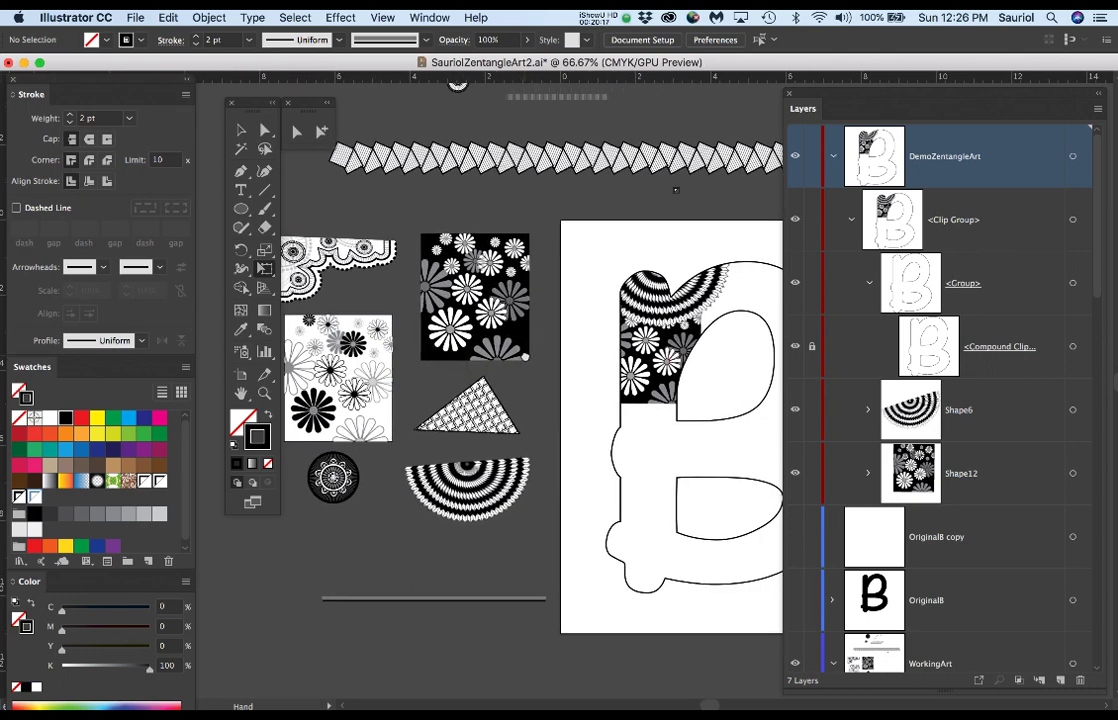
{"action": "key", "text": "v"}
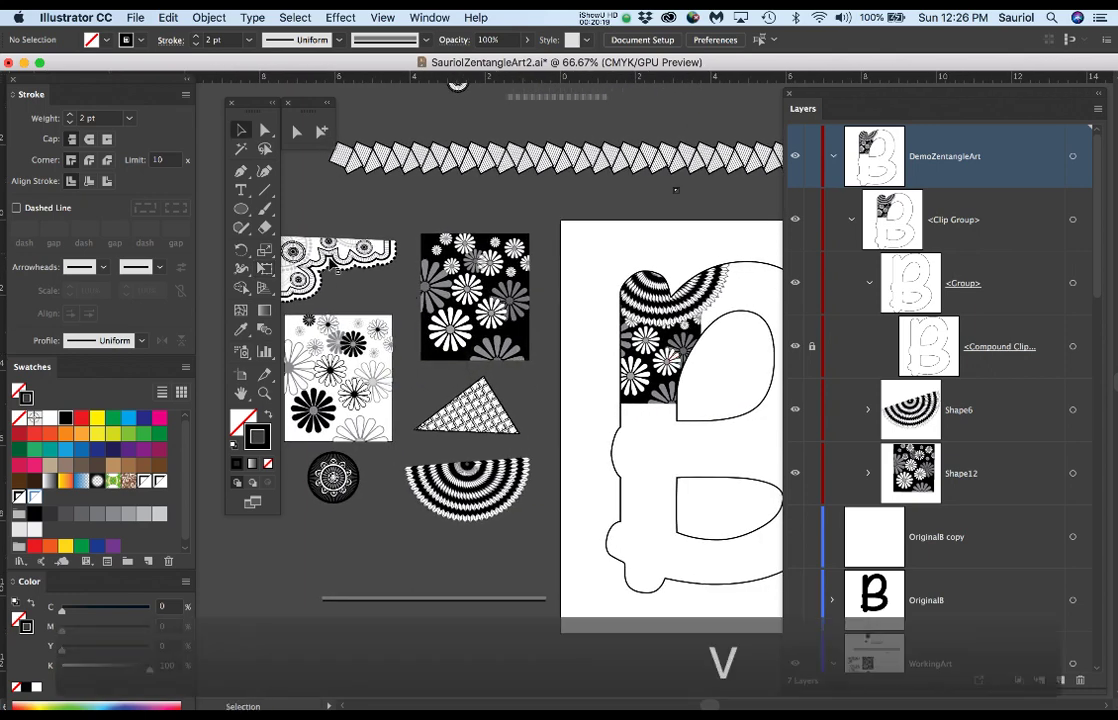
Step: Select the scalloped Shape5 pattern and duplicate it within the WorkingArt layer
{"action": "left_click", "coordinate": [298, 250]}
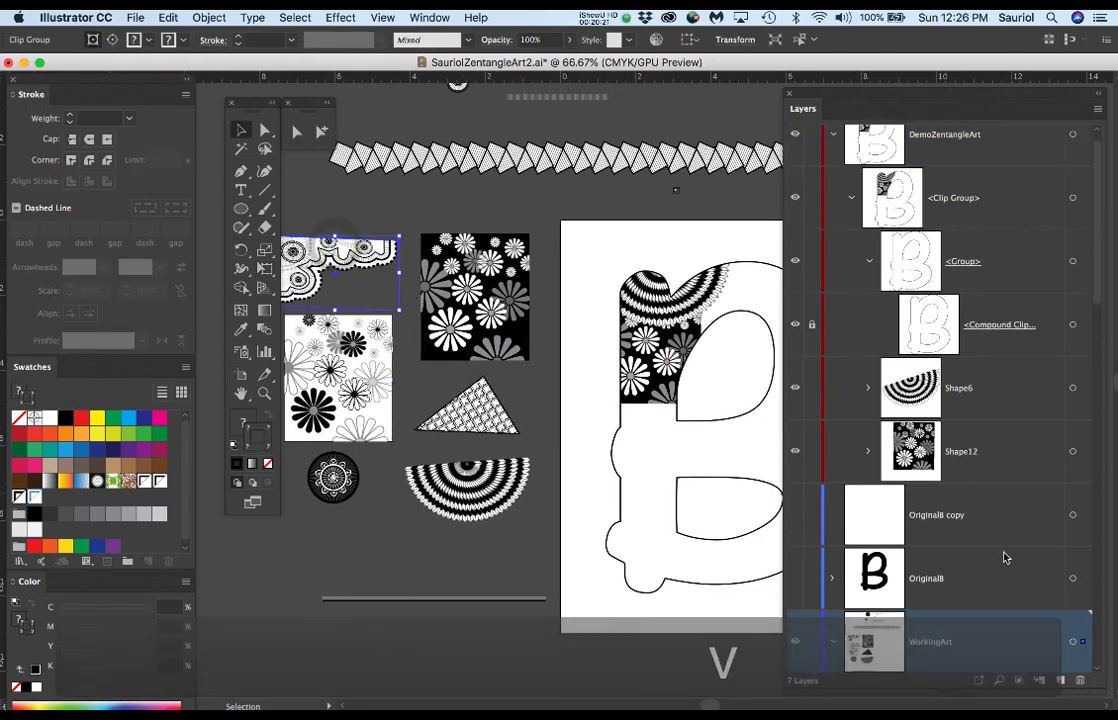
{"action": "scroll", "coordinate": [1003, 553], "scroll_direction": "down", "scroll_amount": 2}
{"action": "scroll", "coordinate": [1001, 560], "scroll_direction": "down", "scroll_amount": 2}
{"action": "left_click_drag", "start_coordinate": [1001, 530], "coordinate": [1061, 680]}
{"action": "scroll", "coordinate": [1009, 491], "scroll_direction": "up", "scroll_amount": 3}
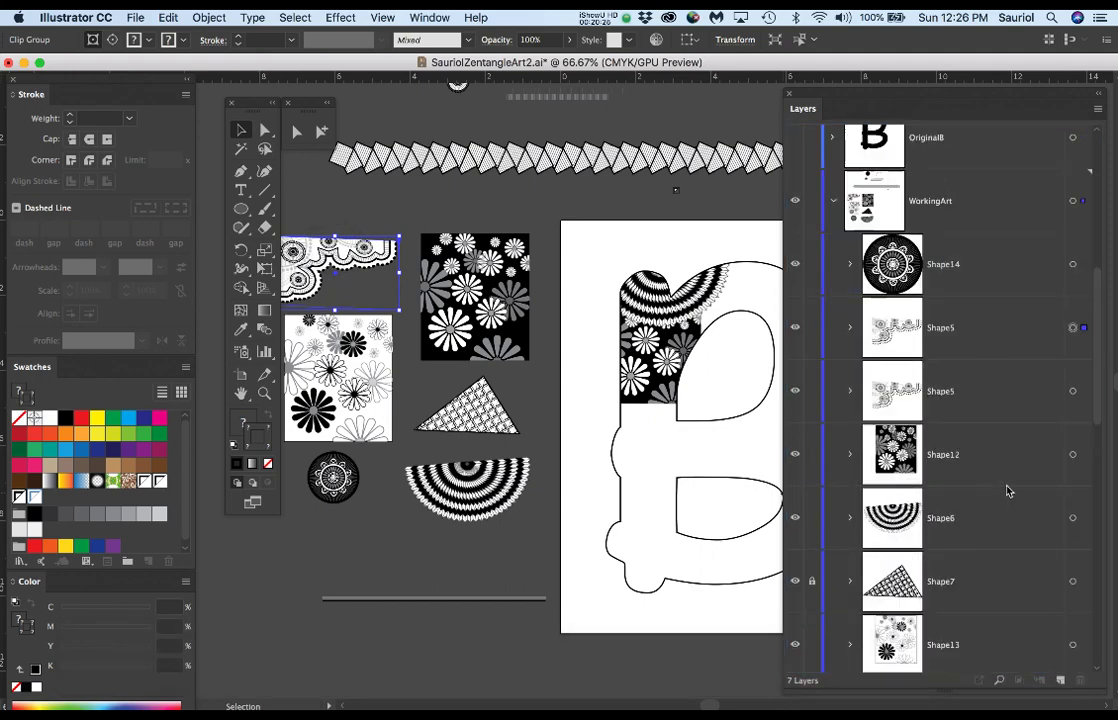
{"action": "scroll", "coordinate": [1008, 490], "scroll_direction": "up", "scroll_amount": 5}
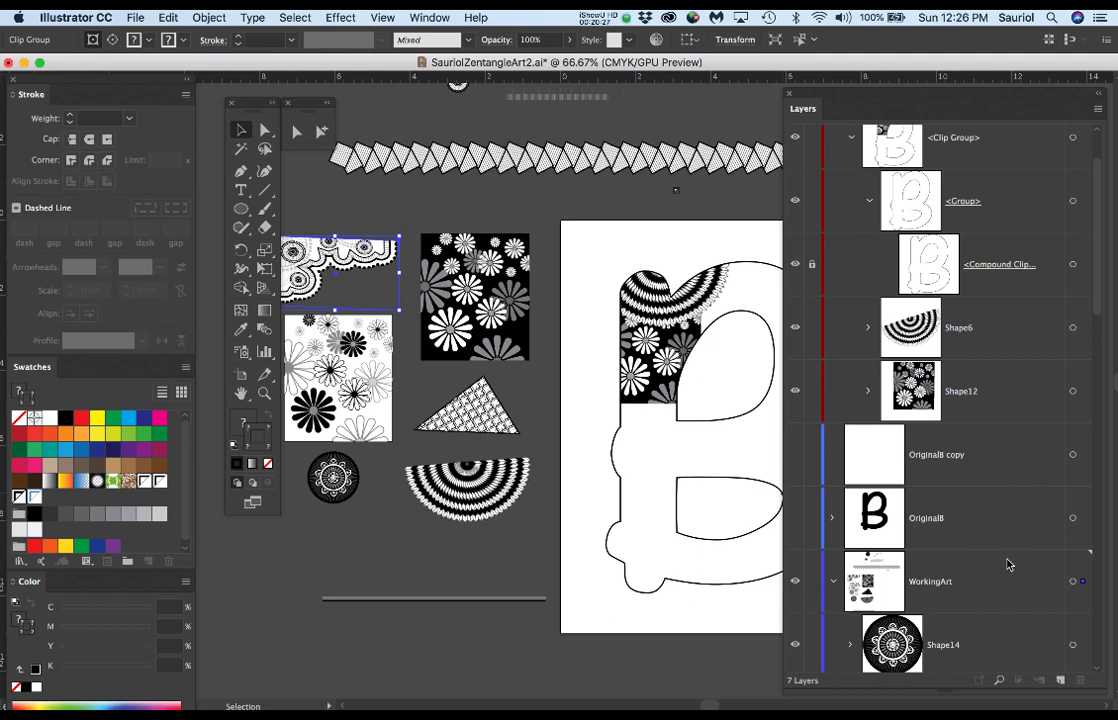
{"action": "scroll", "coordinate": [1008, 565], "scroll_direction": "down", "scroll_amount": 2}
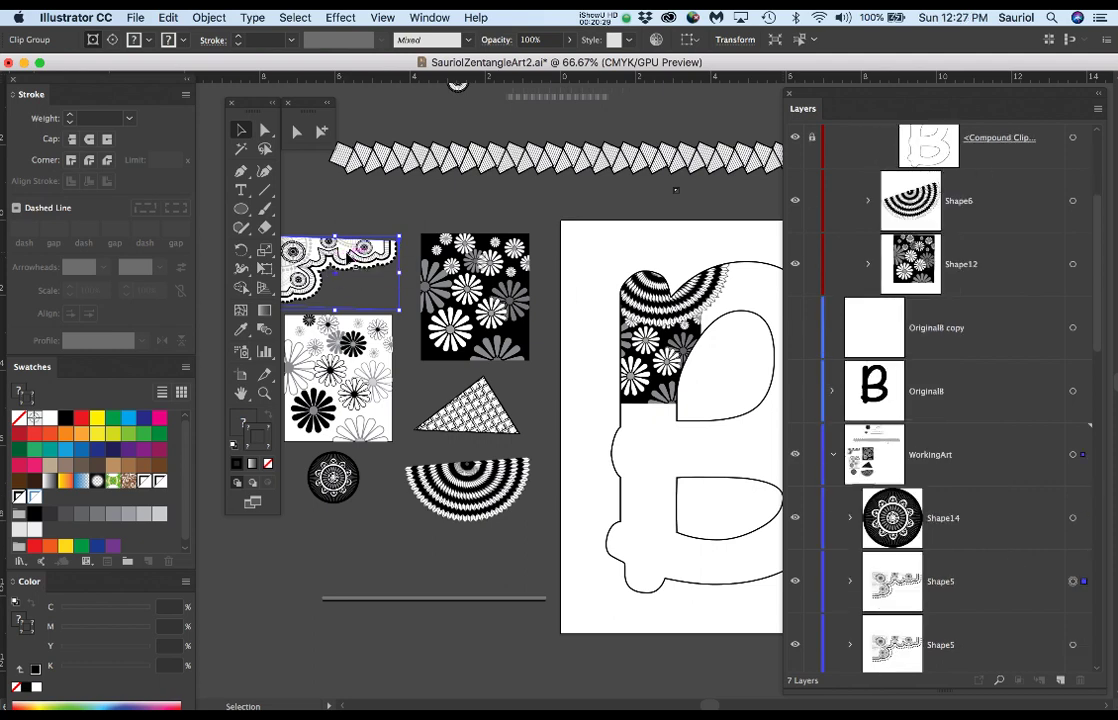
Step: Move the selected Shape5 copy with Free Transform onto the letter B's upper curve, beside the striped fan
{"action": "key", "text": "e"}
{"action": "left_click_drag", "start_coordinate": [352, 257], "coordinate": [662, 384]}
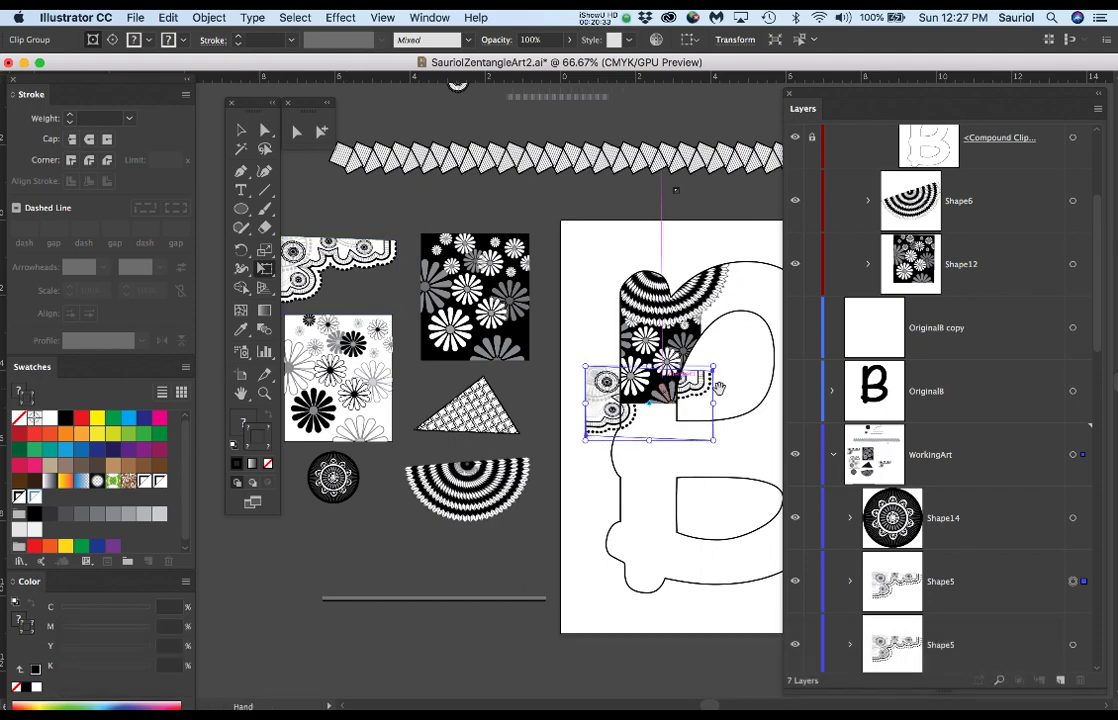
{"action": "scroll", "coordinate": [718, 388], "scroll_direction": "down", "scroll_amount": 2}
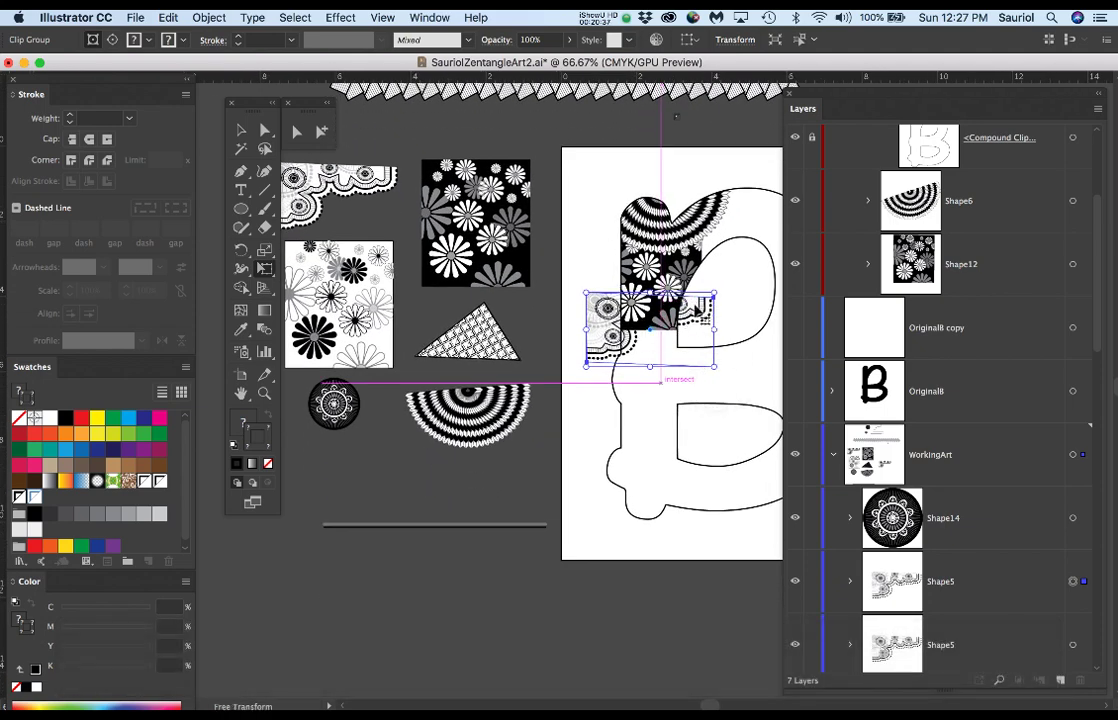
{"action": "left_click_drag", "start_coordinate": [664, 342], "coordinate": [728, 235]}
{"action": "scroll", "coordinate": [734, 295], "scroll_direction": "right", "scroll_amount": 2}
{"action": "left_click_drag", "start_coordinate": [713, 315], "coordinate": [644, 346]}
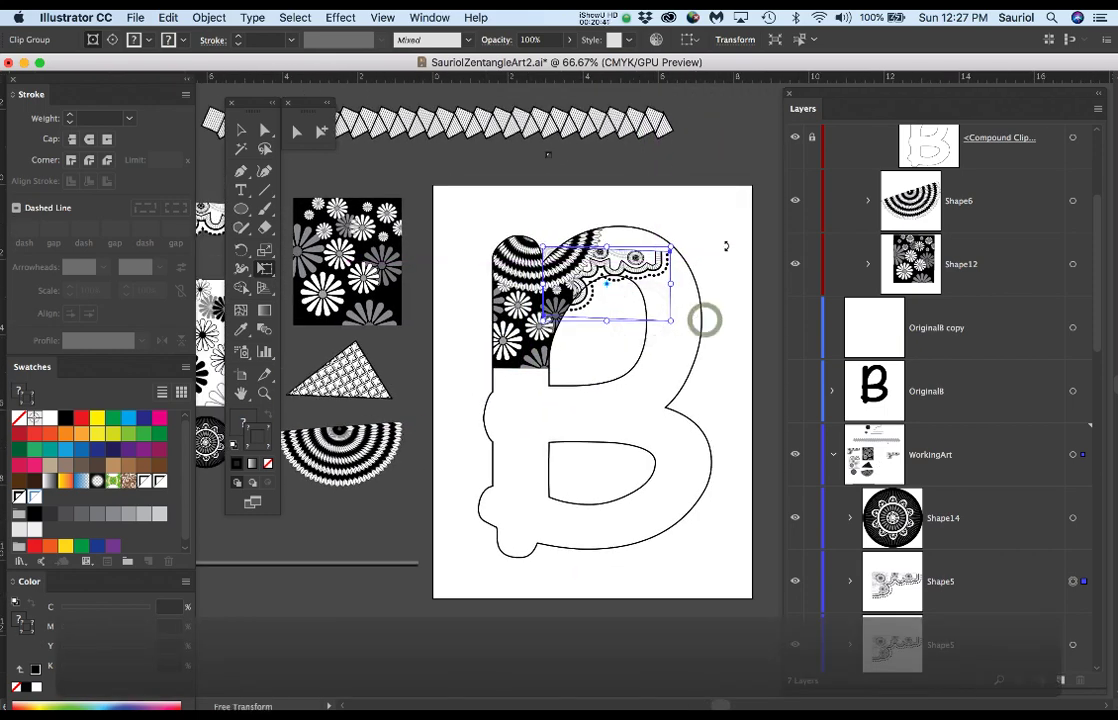
Step: Rotate the Shape5 copy diagonally, enlarge it slightly and reposition it along the striped fan's lower edge
{"action": "left_click_drag", "start_coordinate": [726, 247], "coordinate": [657, 162]}
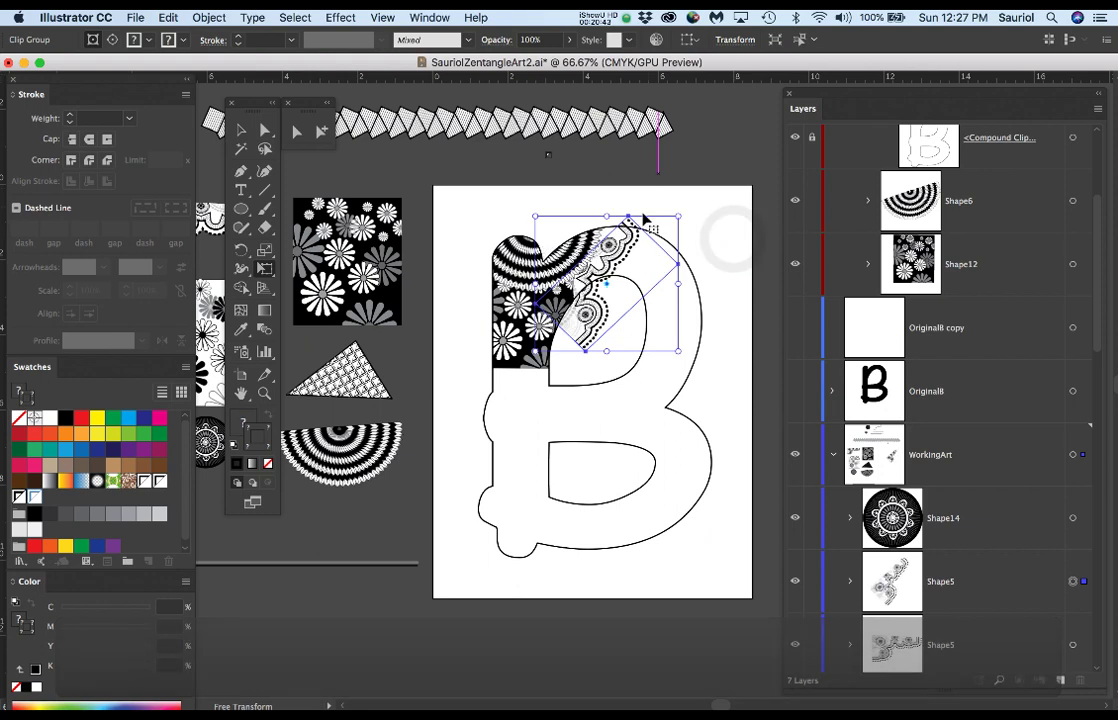
{"action": "left_click_drag", "start_coordinate": [632, 262], "coordinate": [644, 242]}
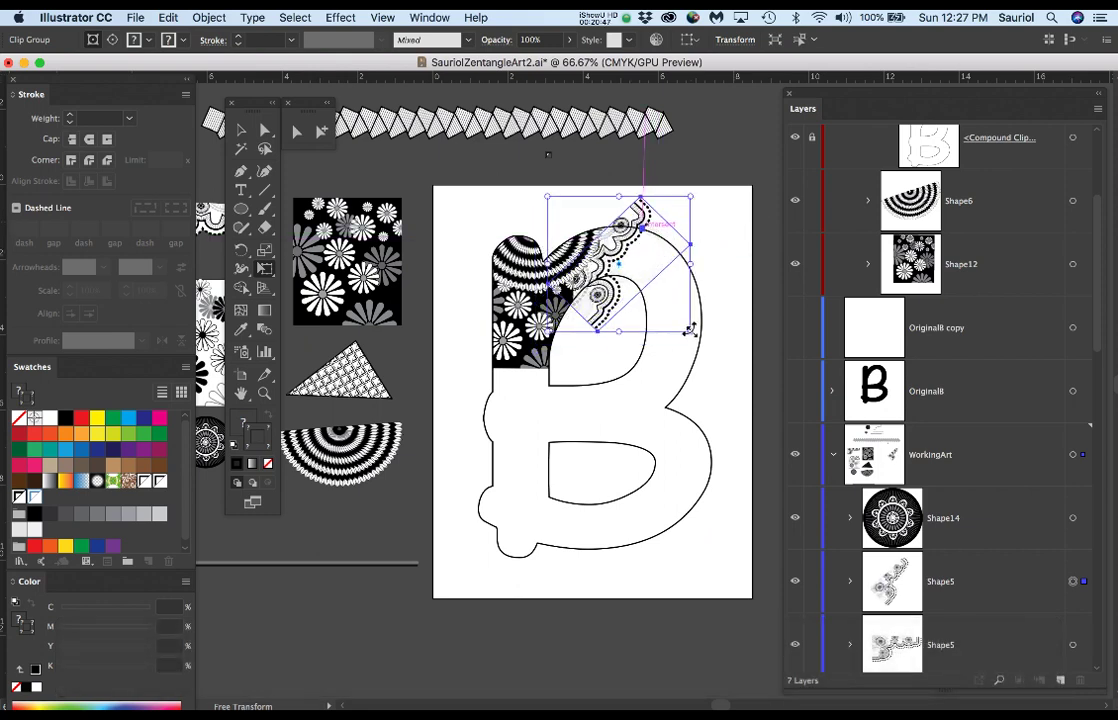
{"action": "left_click_drag", "start_coordinate": [689, 330], "coordinate": [709, 348]}
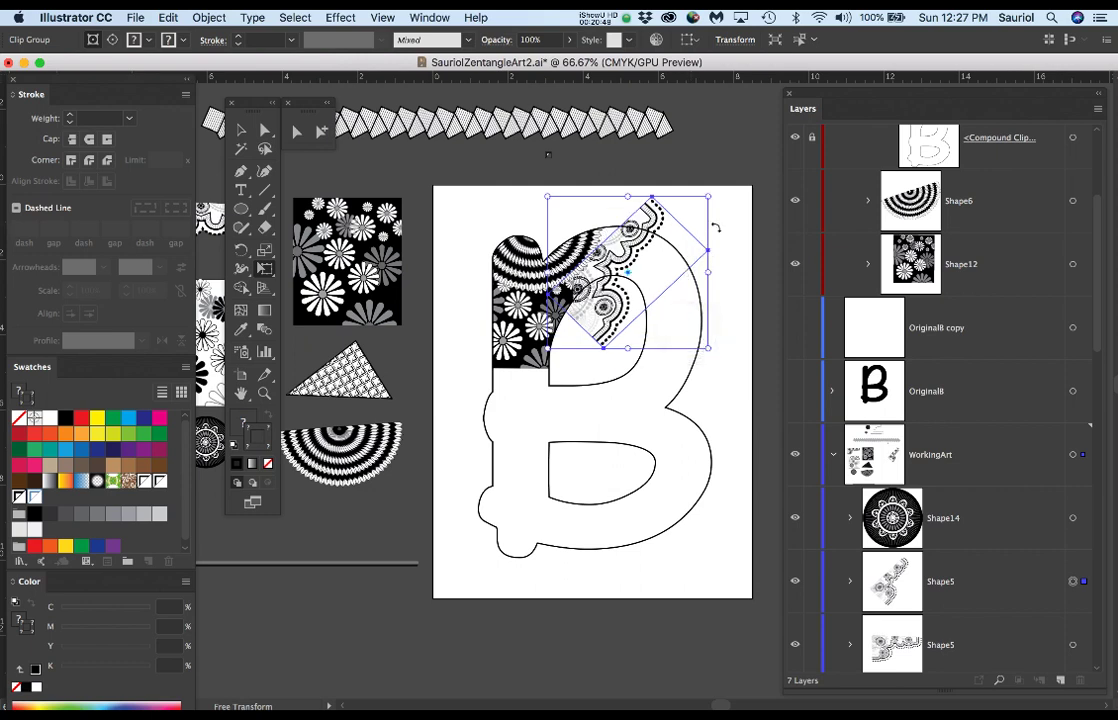
{"action": "left_click_drag", "start_coordinate": [735, 224], "coordinate": [743, 251]}
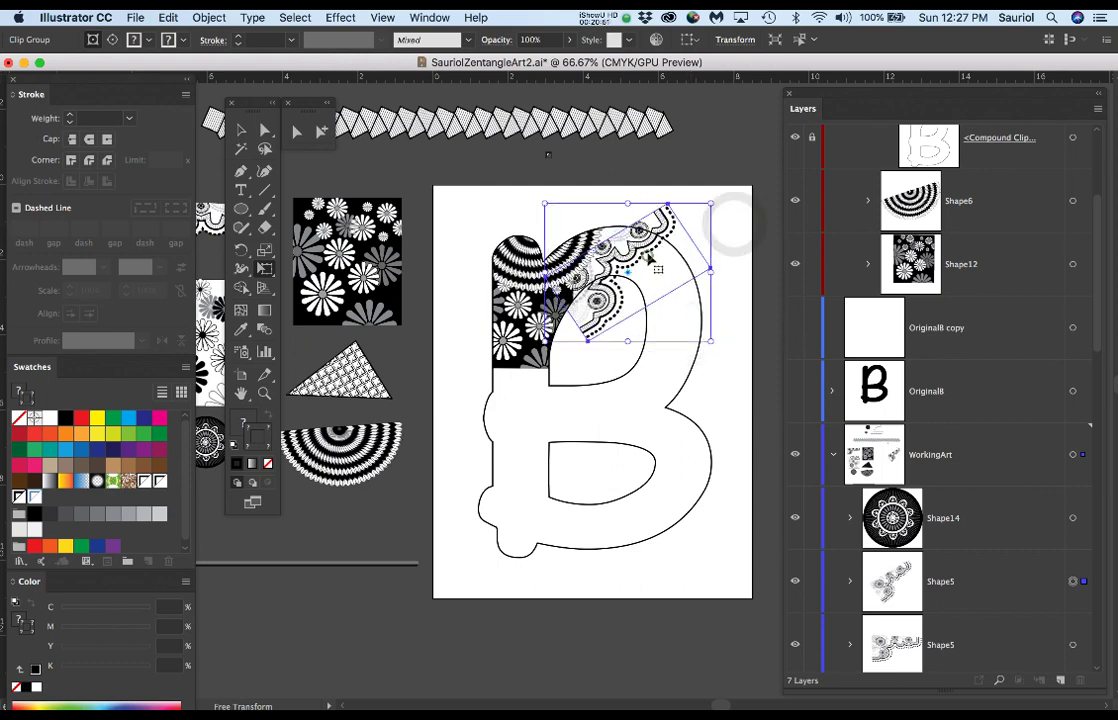
{"action": "left_click_drag", "start_coordinate": [651, 264], "coordinate": [642, 256]}
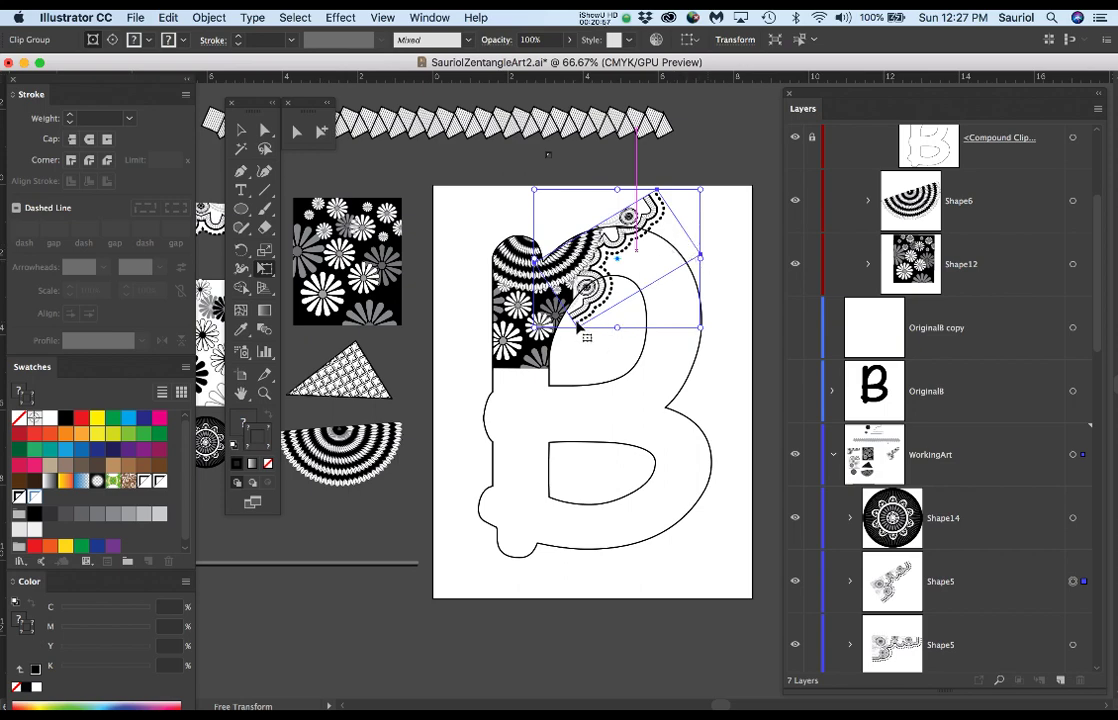
Step: Refine the Shape5 copy's size and tilt so its scallops span the letter B's upper curve next to the fan
{"action": "scroll", "coordinate": [585, 330], "scroll_direction": "up", "scroll_amount": 2}
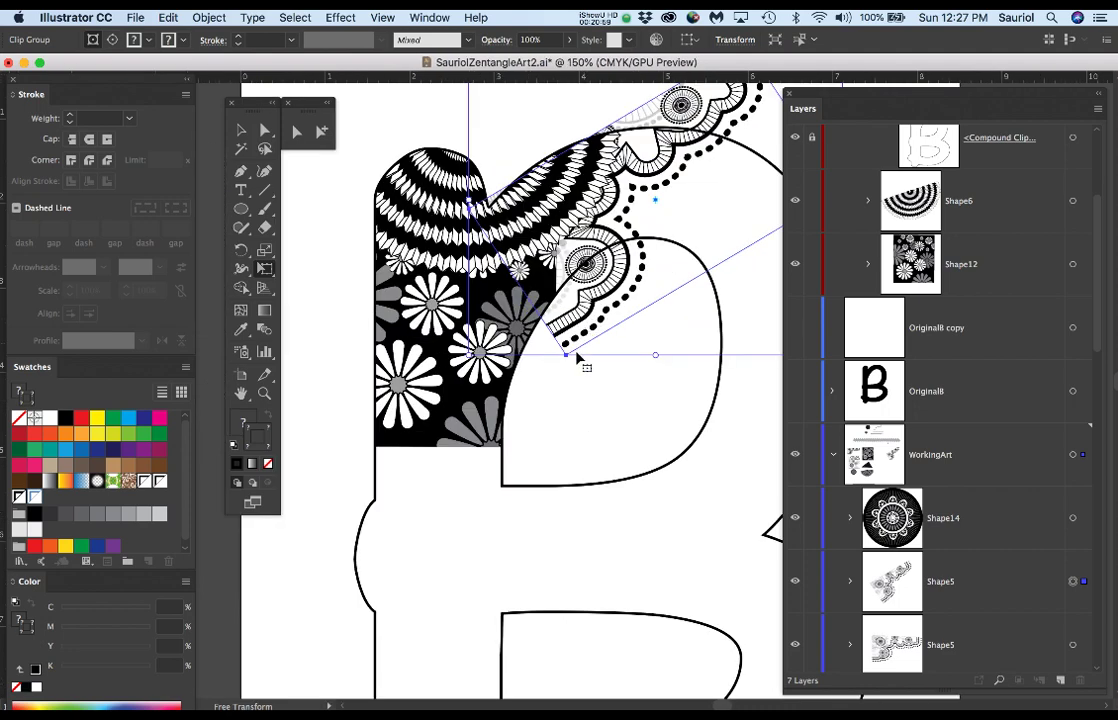
{"action": "left_click_drag", "start_coordinate": [473, 352], "coordinate": [490, 323]}
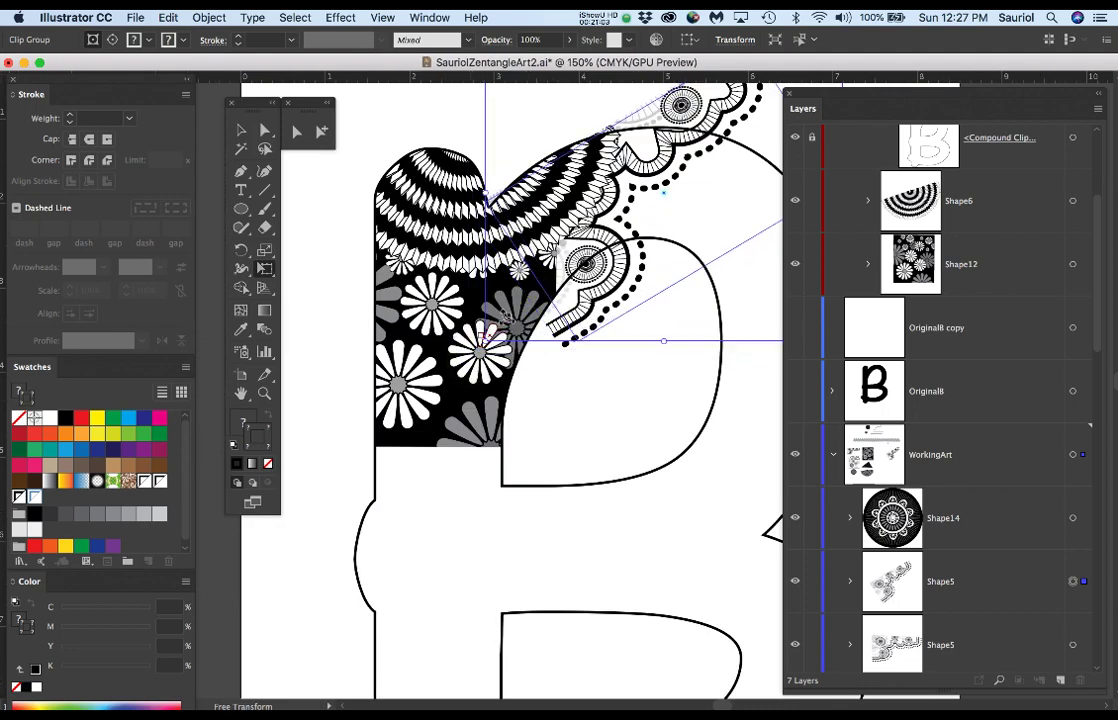
{"action": "left_click_drag", "start_coordinate": [720, 239], "coordinate": [637, 324]}
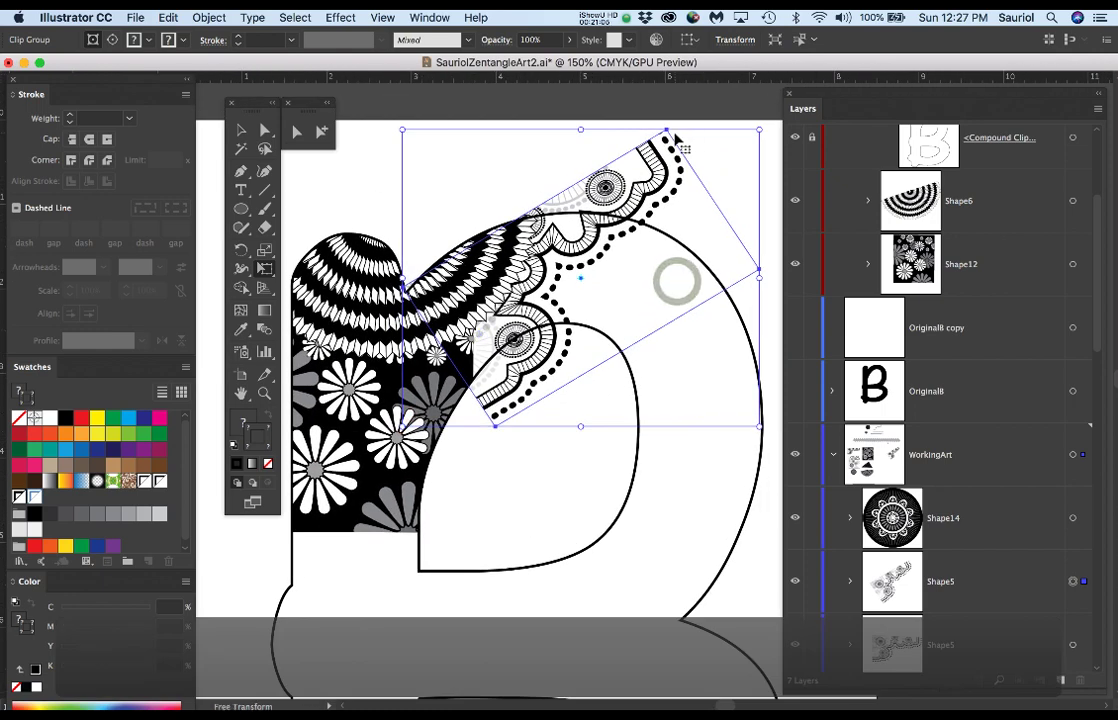
{"action": "left_click", "coordinate": [762, 266]}
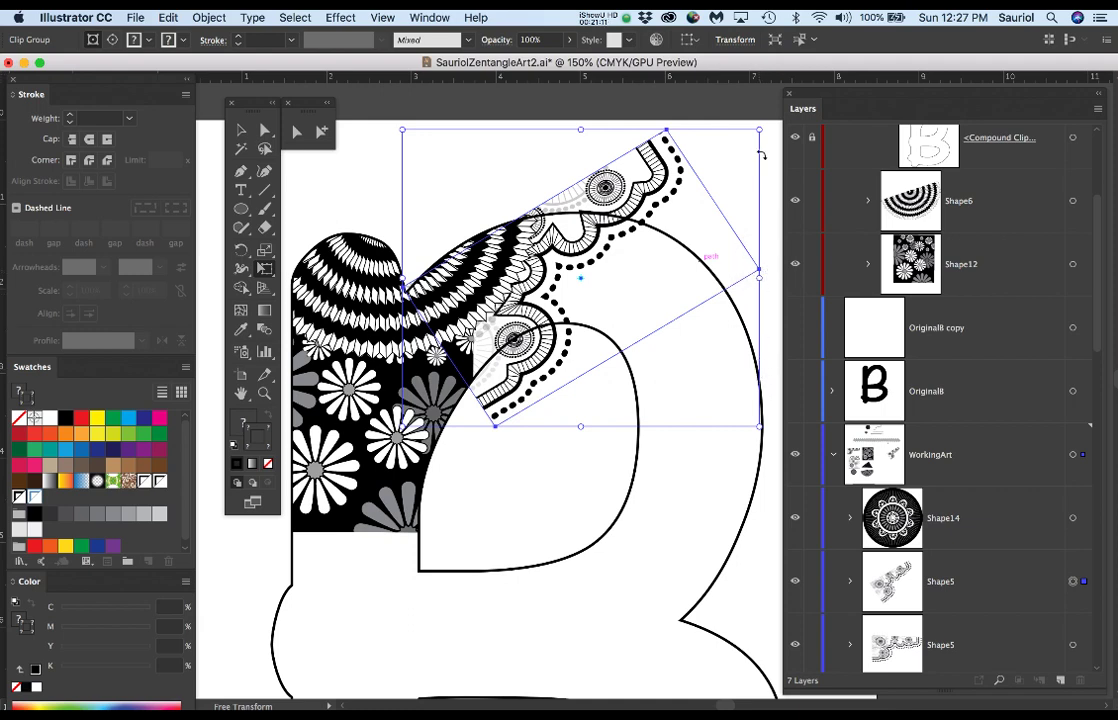
{"action": "left_click_drag", "start_coordinate": [761, 129], "coordinate": [729, 155]}
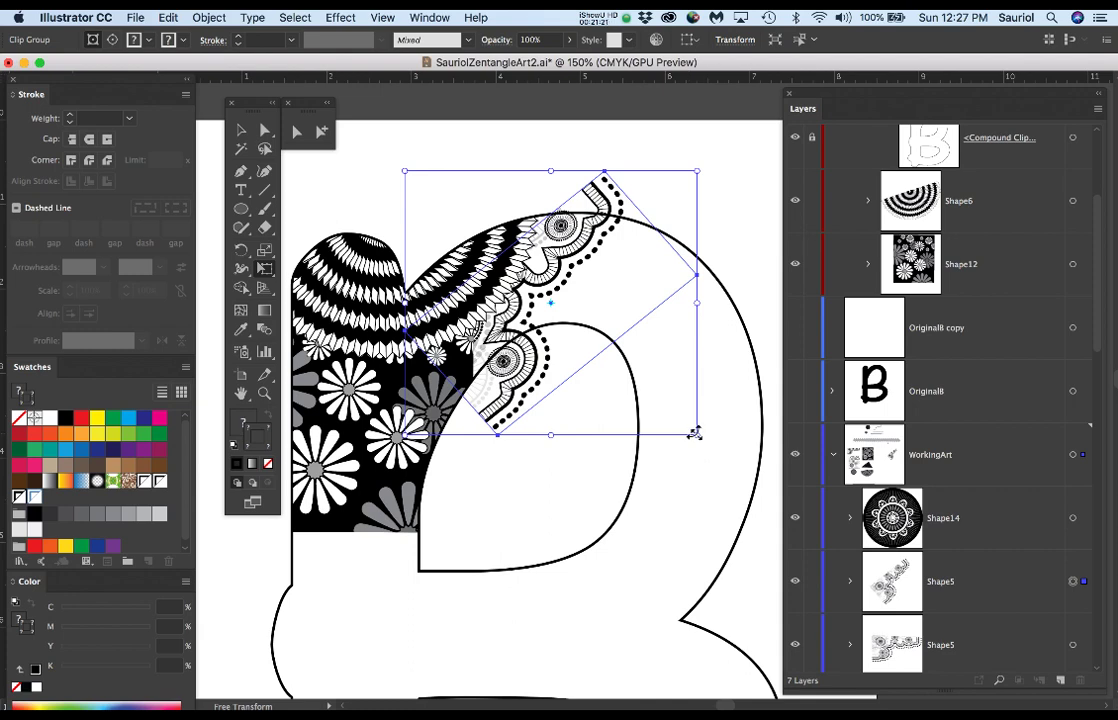
{"action": "left_click_drag", "start_coordinate": [694, 432], "coordinate": [744, 462]}
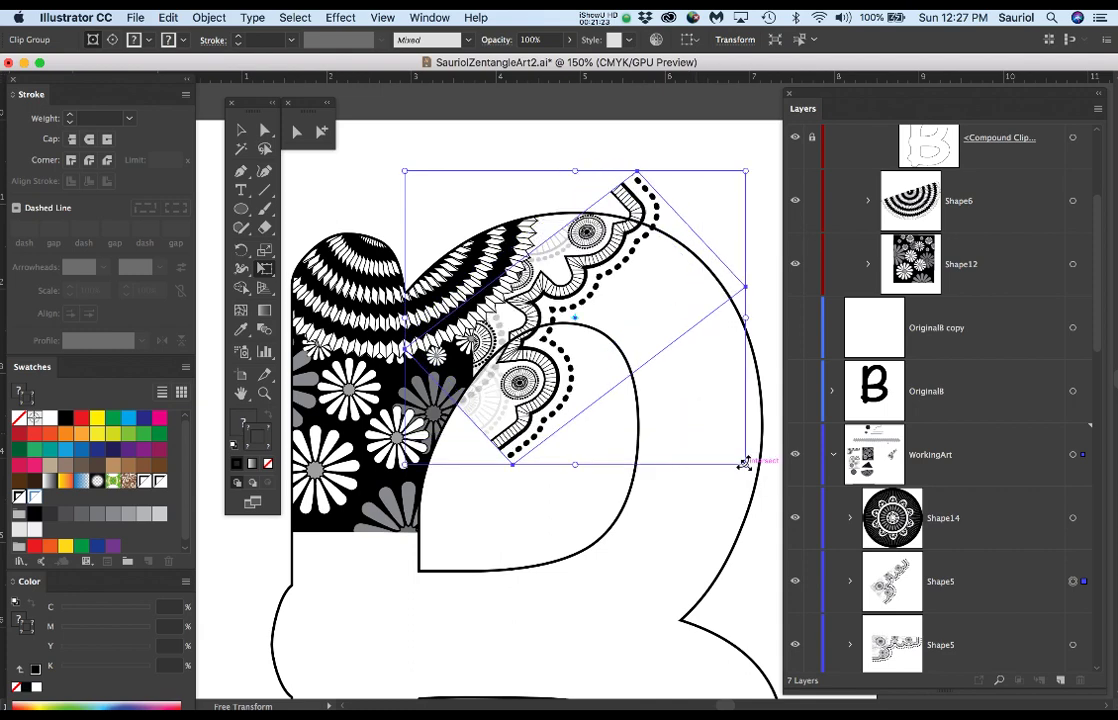
Step: Rotate the Shape5 copy to a steeper angle beside the fan, then try squashing its height and undo that squash
{"action": "left_click_drag", "start_coordinate": [770, 184], "coordinate": [752, 162]}
{"action": "mouse_move", "coordinate": [602, 269]}
{"action": "left_mouse_down"}
{"action": "mouse_move", "coordinate": [604, 242]}
{"action": "mouse_move", "coordinate": [600, 250]}
{"action": "left_mouse_up"}
{"action": "left_click_drag", "start_coordinate": [498, 492], "coordinate": [528, 490]}
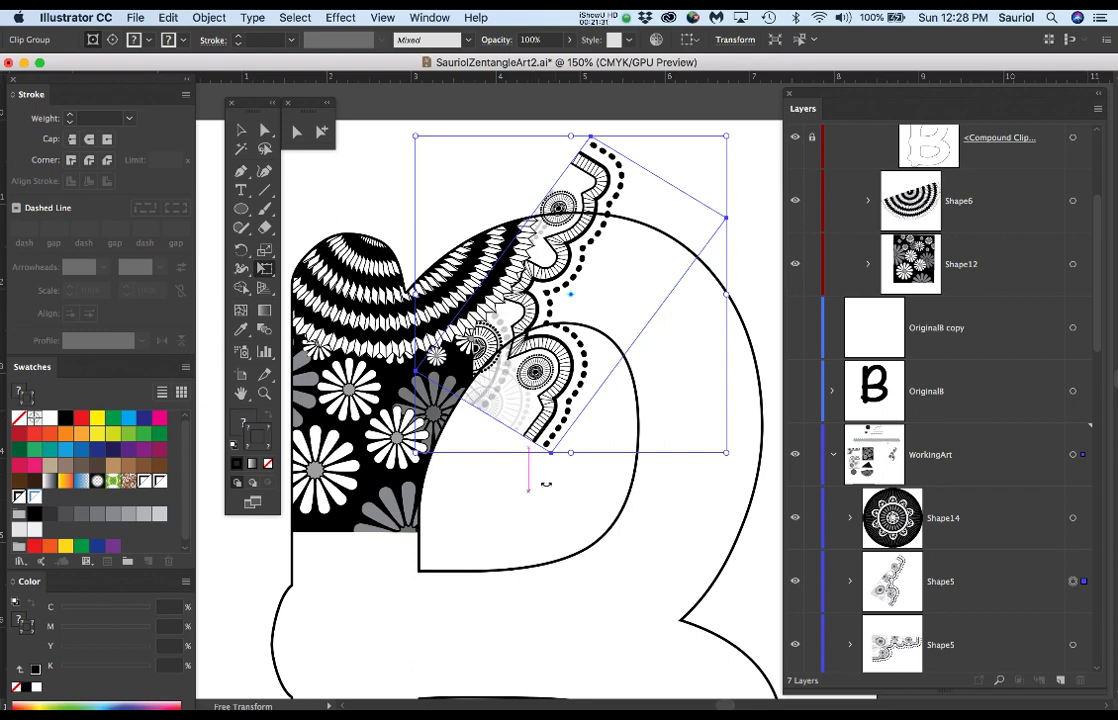
{"action": "left_click_drag", "start_coordinate": [572, 455], "coordinate": [574, 387]}
{"action": "key", "text": "super+z"}
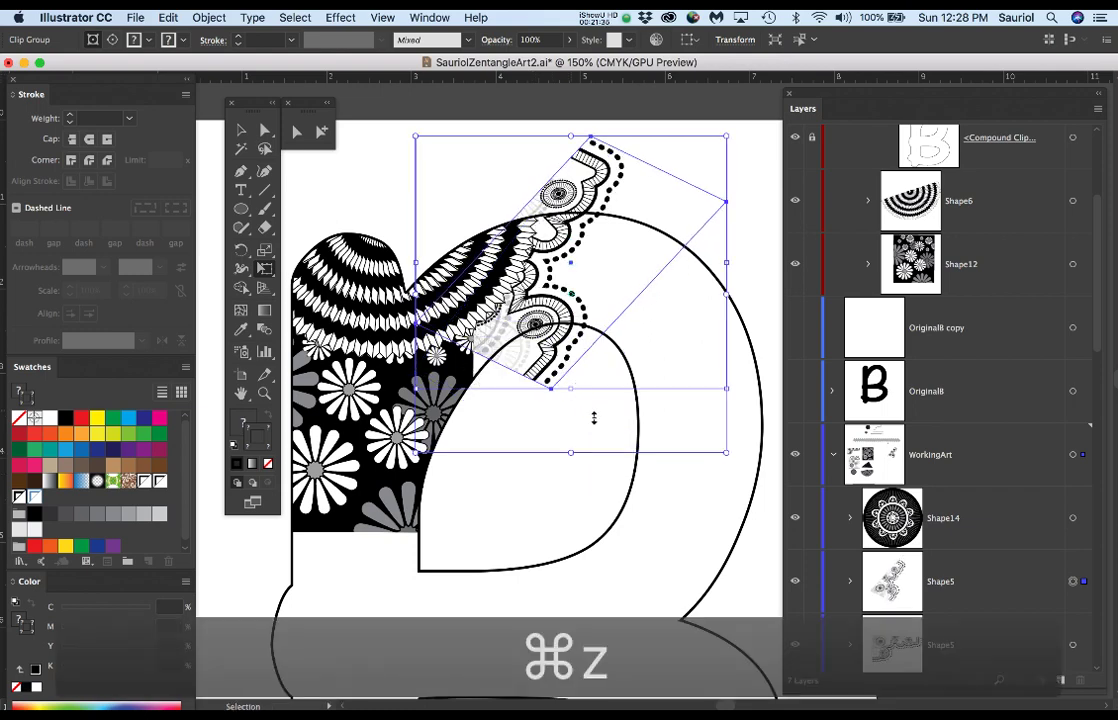
Step: Shrink the Shape5 copy slightly and fine-tune its rotation and position across the letter B's upper curve
{"action": "left_click_drag", "start_coordinate": [727, 453], "coordinate": [701, 423]}
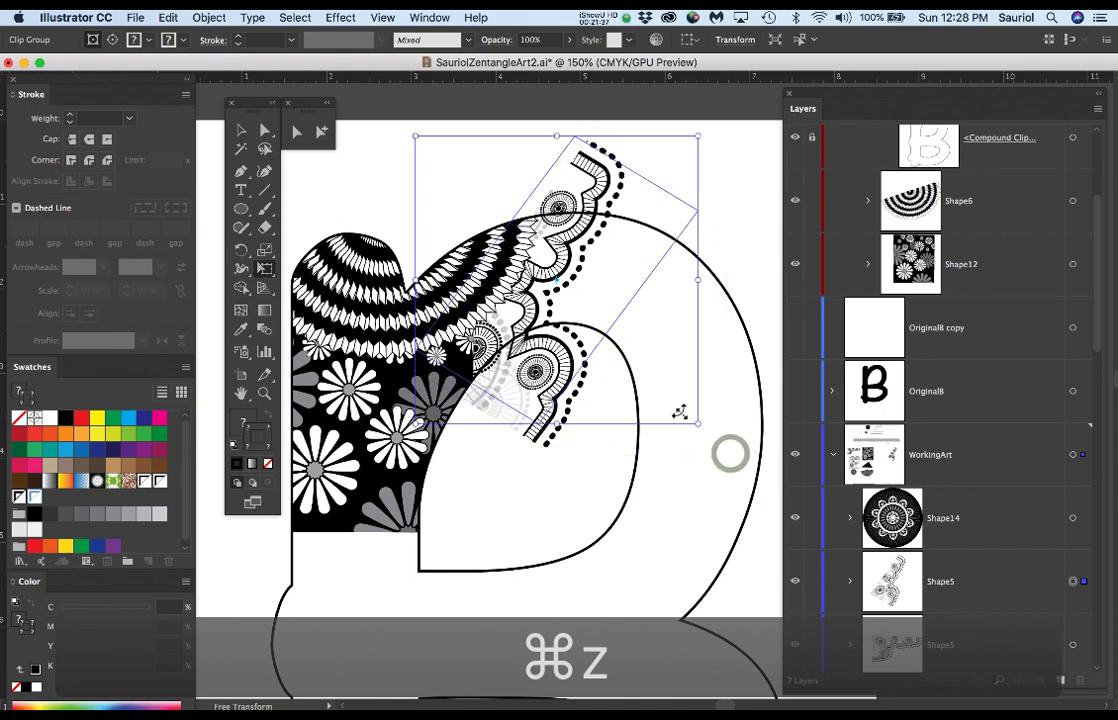
{"action": "left_click_drag", "start_coordinate": [573, 287], "coordinate": [594, 303]}
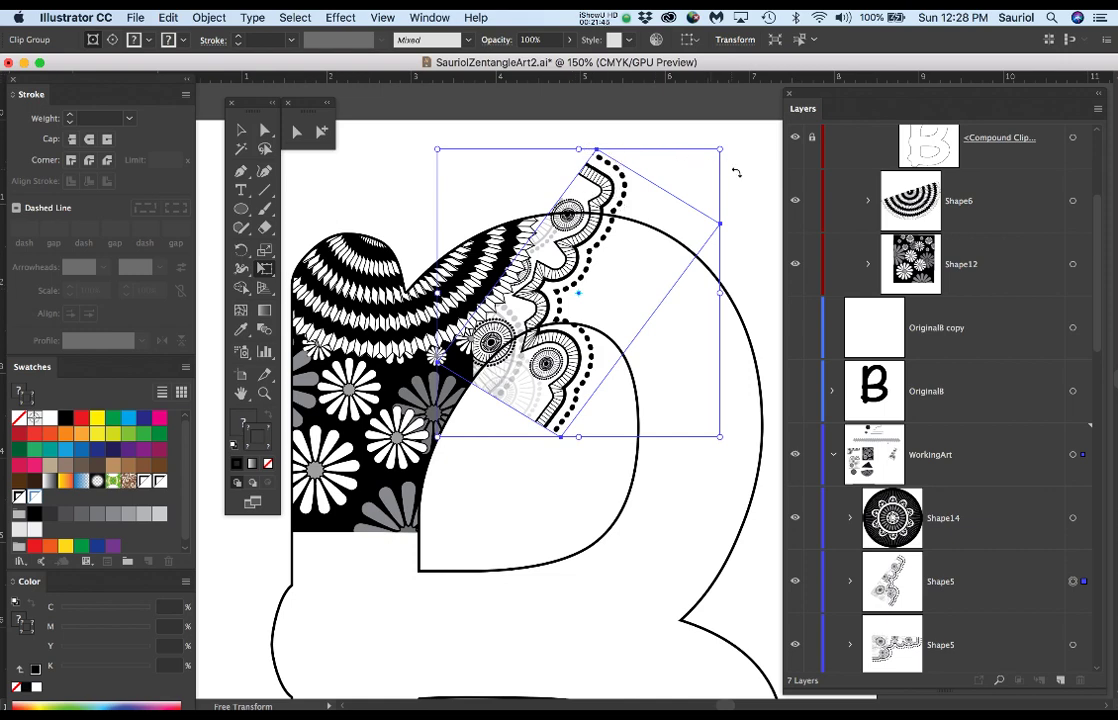
{"action": "mouse_move", "coordinate": [736, 173]}
{"action": "left_mouse_down"}
{"action": "mouse_move", "coordinate": [741, 165]}
{"action": "mouse_move", "coordinate": [721, 167]}
{"action": "left_mouse_up"}
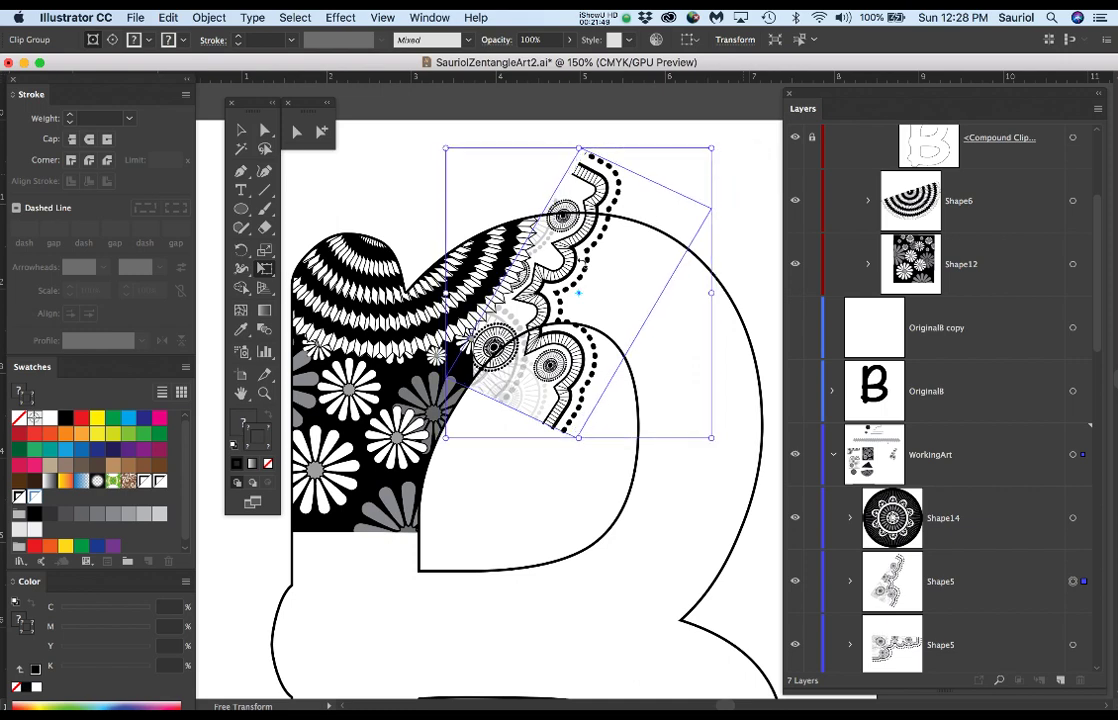
{"action": "left_click_drag", "start_coordinate": [588, 250], "coordinate": [585, 245]}
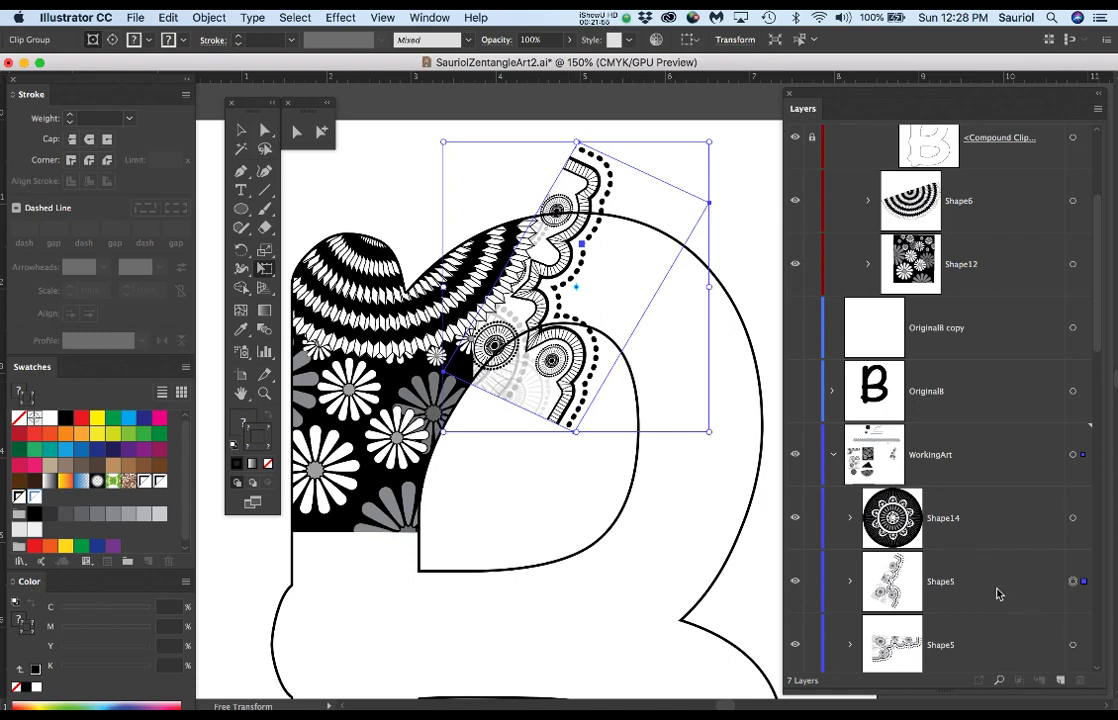
Step: Move the selected Shape5 copy into the letter B's clip group directly below Shape12 and deselect it
{"action": "left_click_drag", "start_coordinate": [997, 594], "coordinate": [987, 300]}
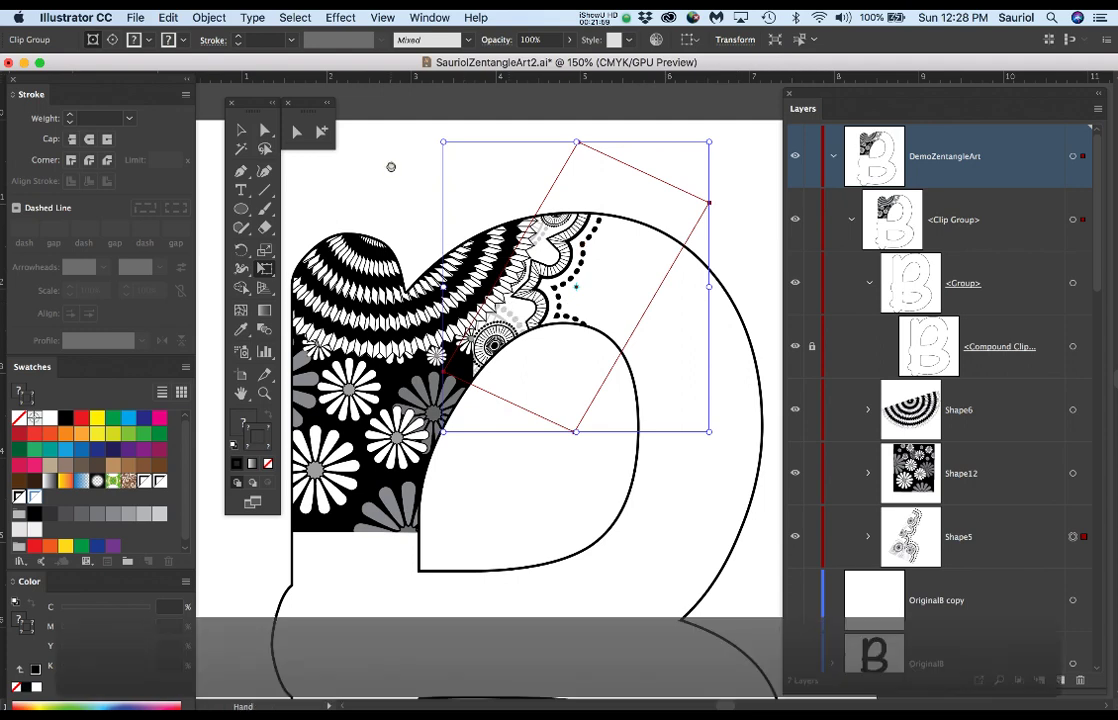
{"action": "key", "text": "super+minus"}
{"action": "key", "text": "super+minus"}
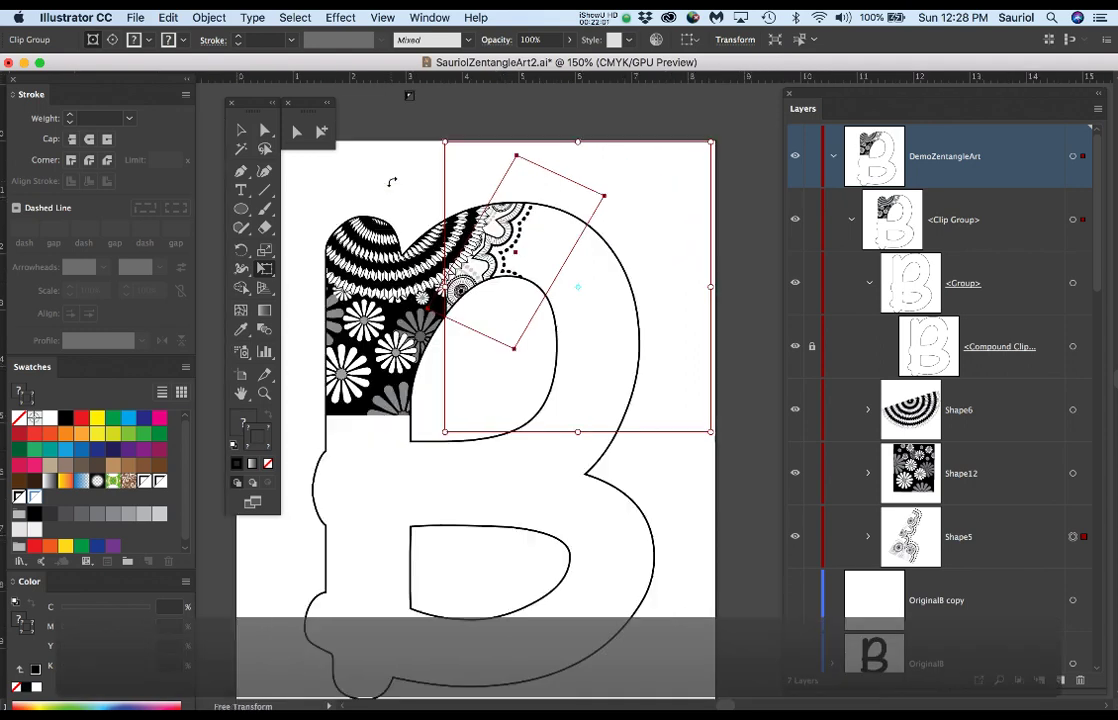
{"action": "left_click_drag", "start_coordinate": [652, 390], "coordinate": [658, 378]}
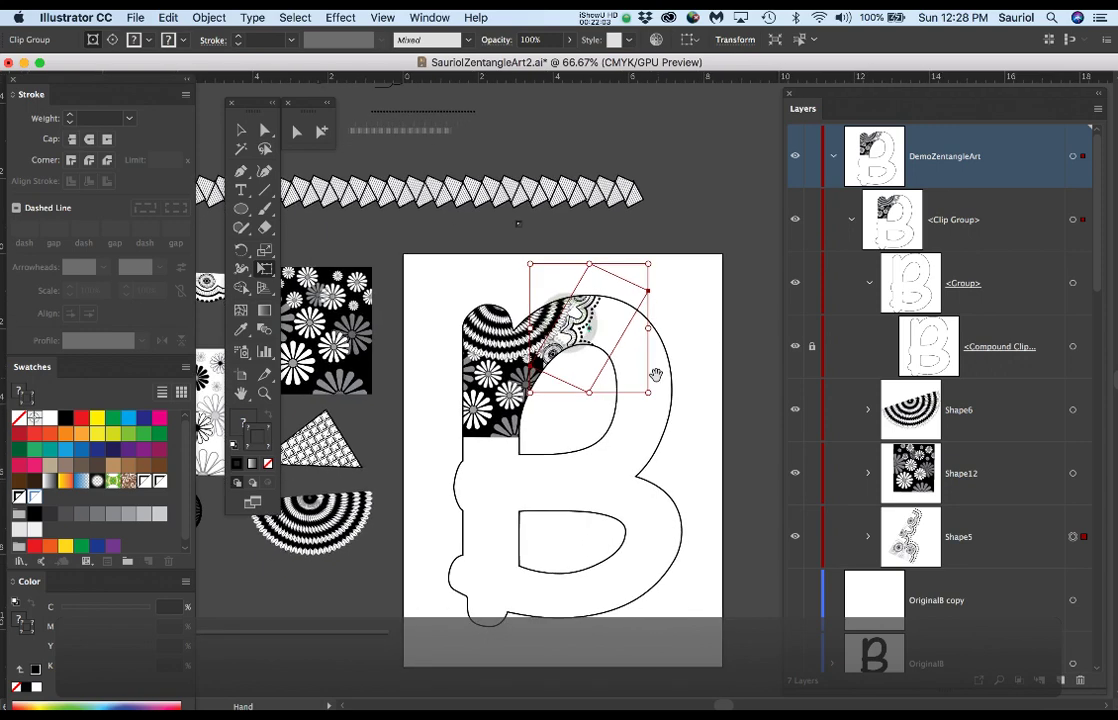
{"action": "left_click", "coordinate": [752, 405]}
{"action": "left_click_drag", "start_coordinate": [658, 381], "coordinate": [657, 305]}
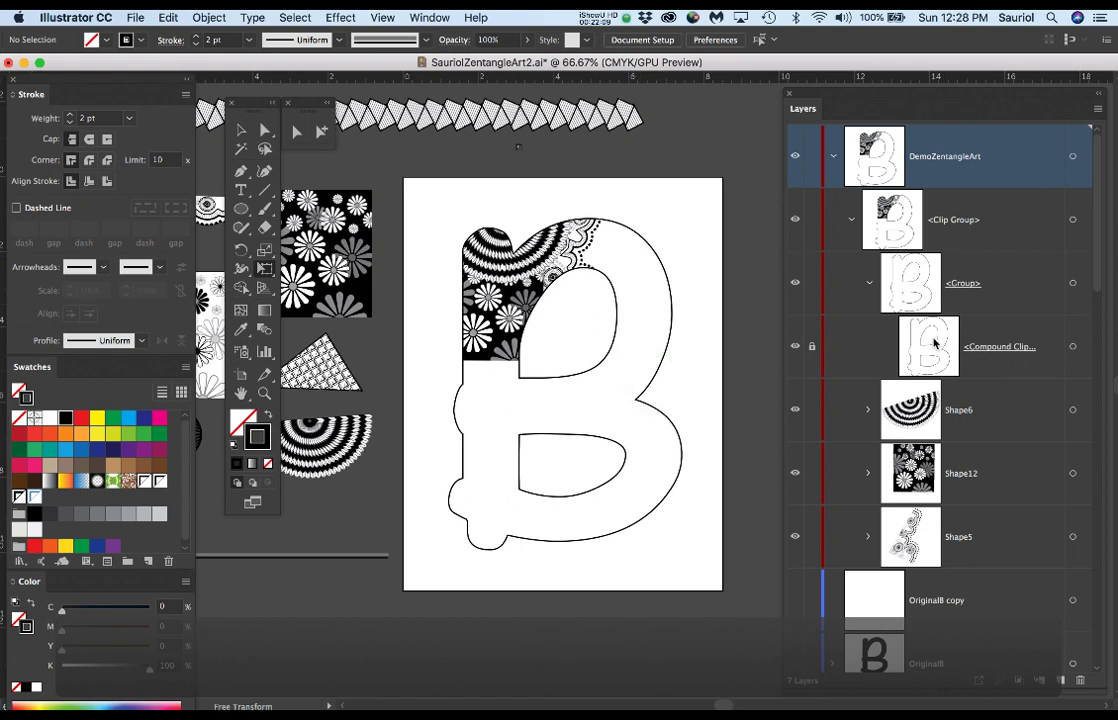
Step: Review the clipped patterns by highlighting Shape6, Shape12 and Shape5 in turn within the clip group
{"action": "scroll", "coordinate": [940, 456], "scroll_direction": "down", "scroll_amount": 1}
{"action": "left_click", "coordinate": [983, 361]}
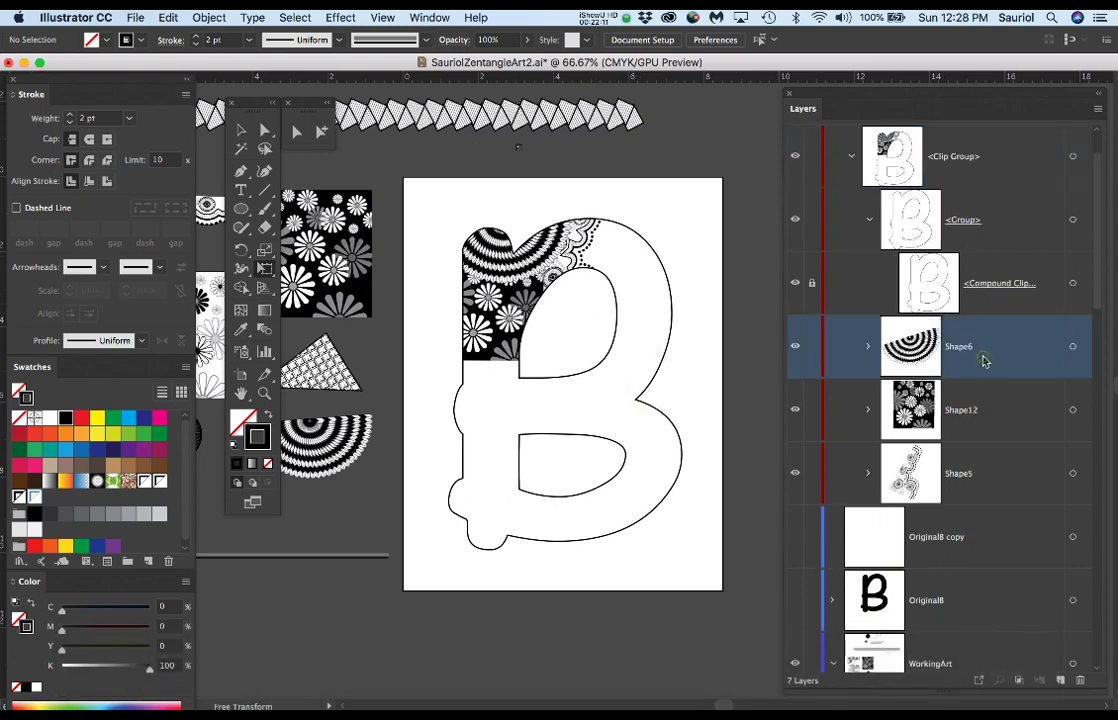
{"action": "left_click", "coordinate": [987, 418]}
{"action": "left_click", "coordinate": [1011, 488]}
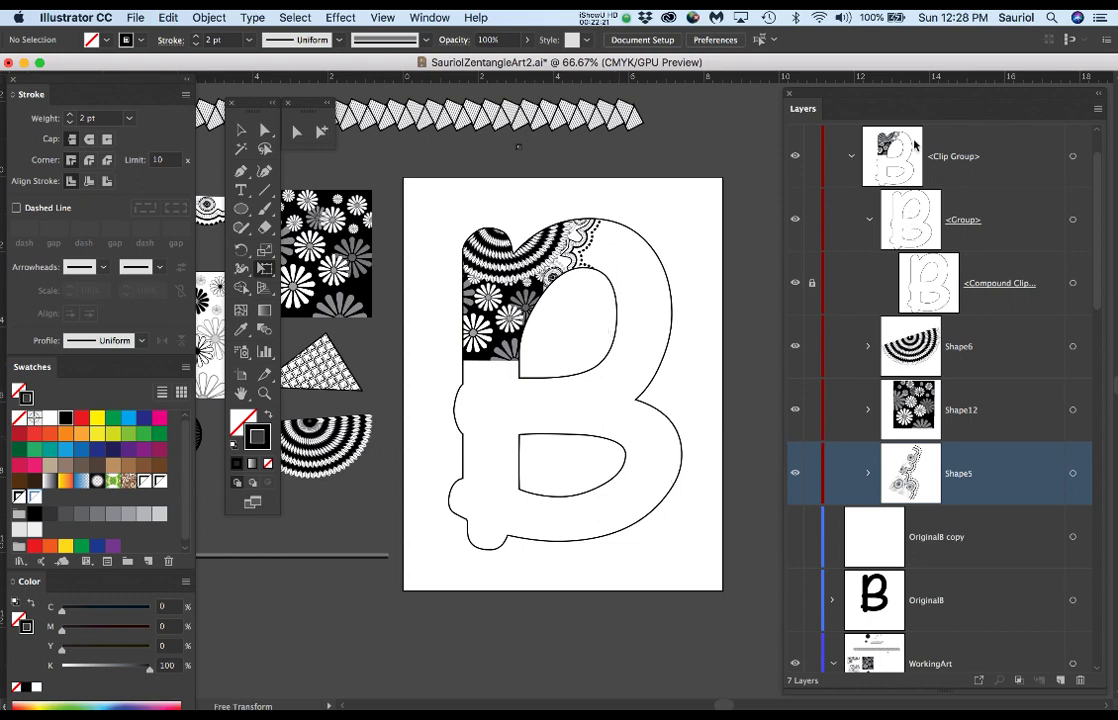
Step: Hide the letter B's clip group and collapse the WorkingArt and DemoZentangleArt layers
{"action": "left_click", "coordinate": [795, 158]}
{"action": "scroll", "coordinate": [925, 362], "scroll_direction": "down", "scroll_amount": 6}
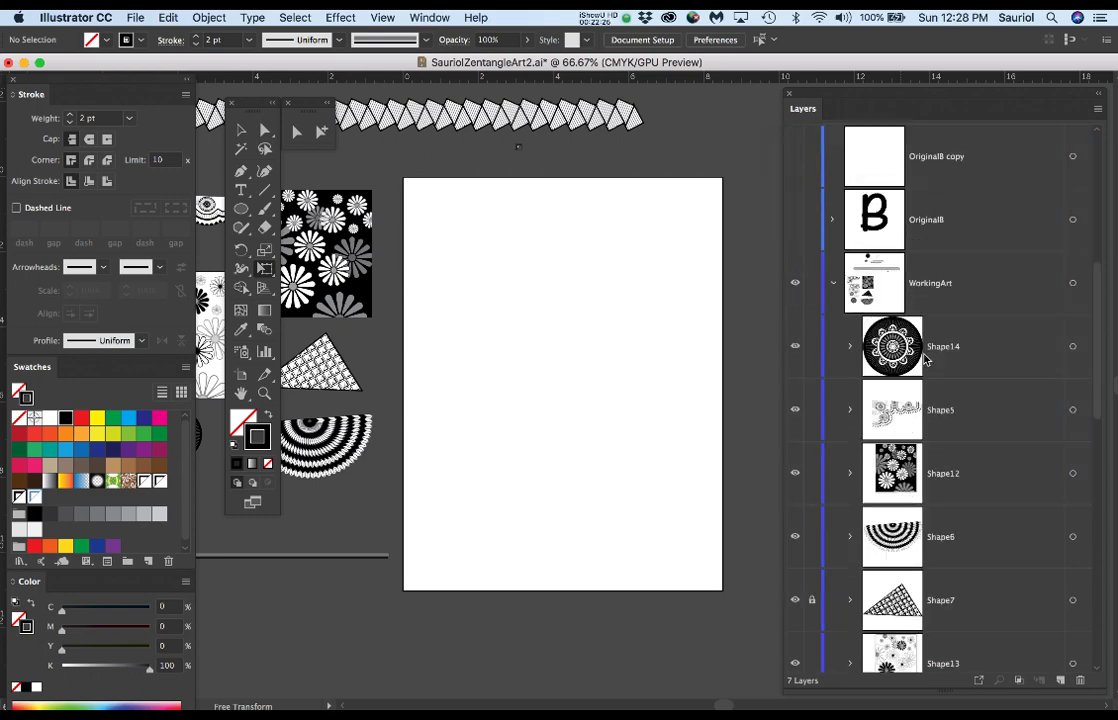
{"action": "scroll", "coordinate": [925, 362], "scroll_direction": "down", "scroll_amount": 10}
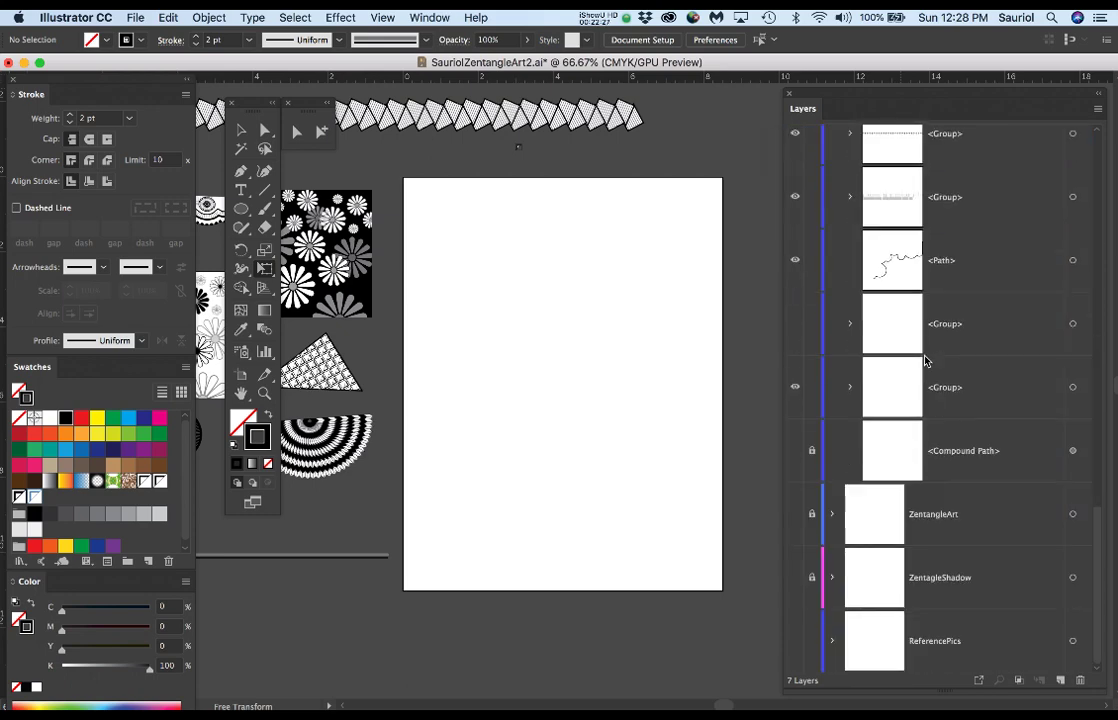
{"action": "scroll", "coordinate": [900, 380], "scroll_direction": "up", "scroll_amount": 5}
{"action": "scroll", "coordinate": [886, 360], "scroll_direction": "up", "scroll_amount": 3}
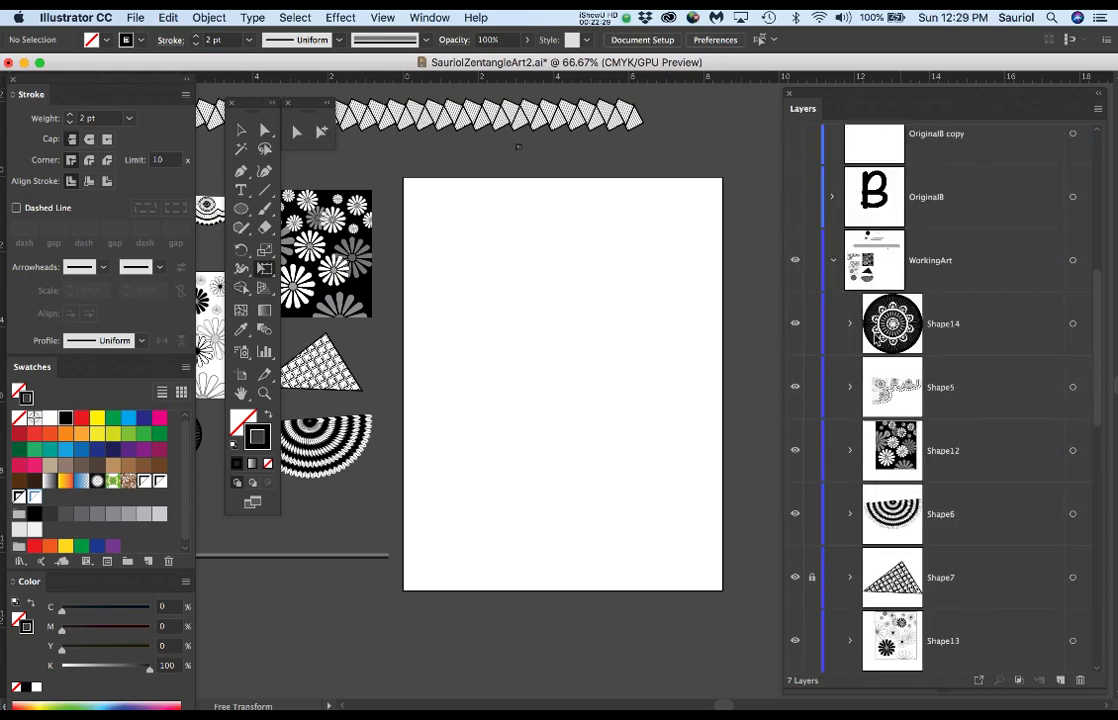
{"action": "left_click", "coordinate": [832, 262]}
{"action": "scroll", "coordinate": [860, 330], "scroll_direction": "up", "scroll_amount": 3}
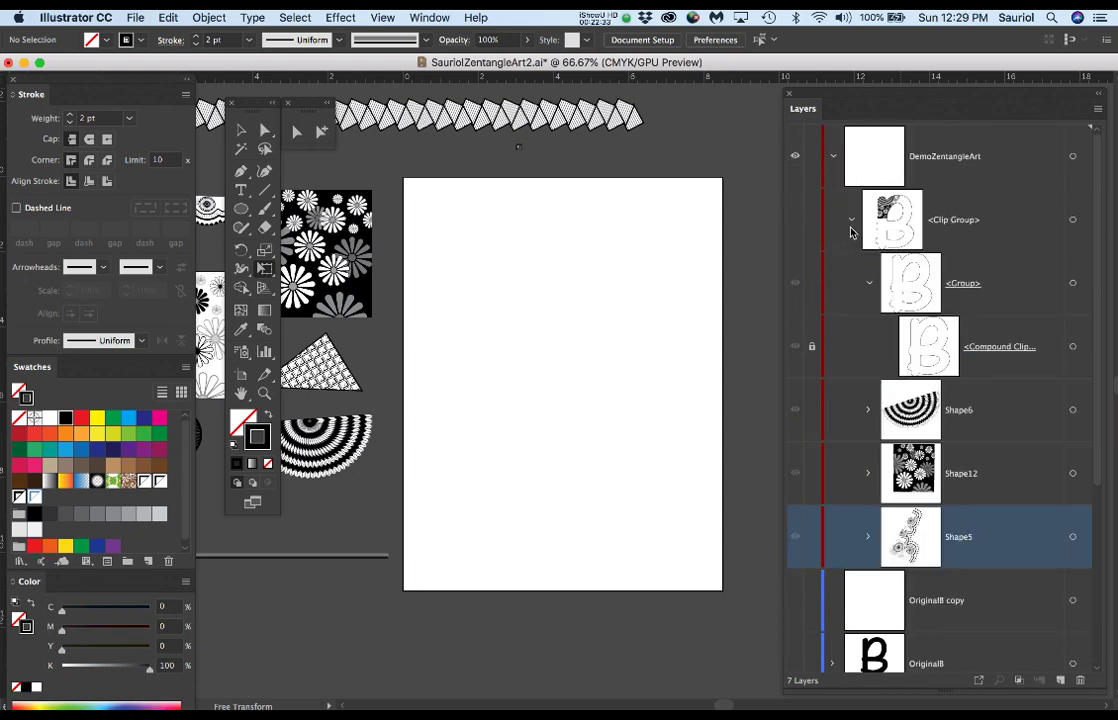
{"action": "left_click", "coordinate": [832, 157]}
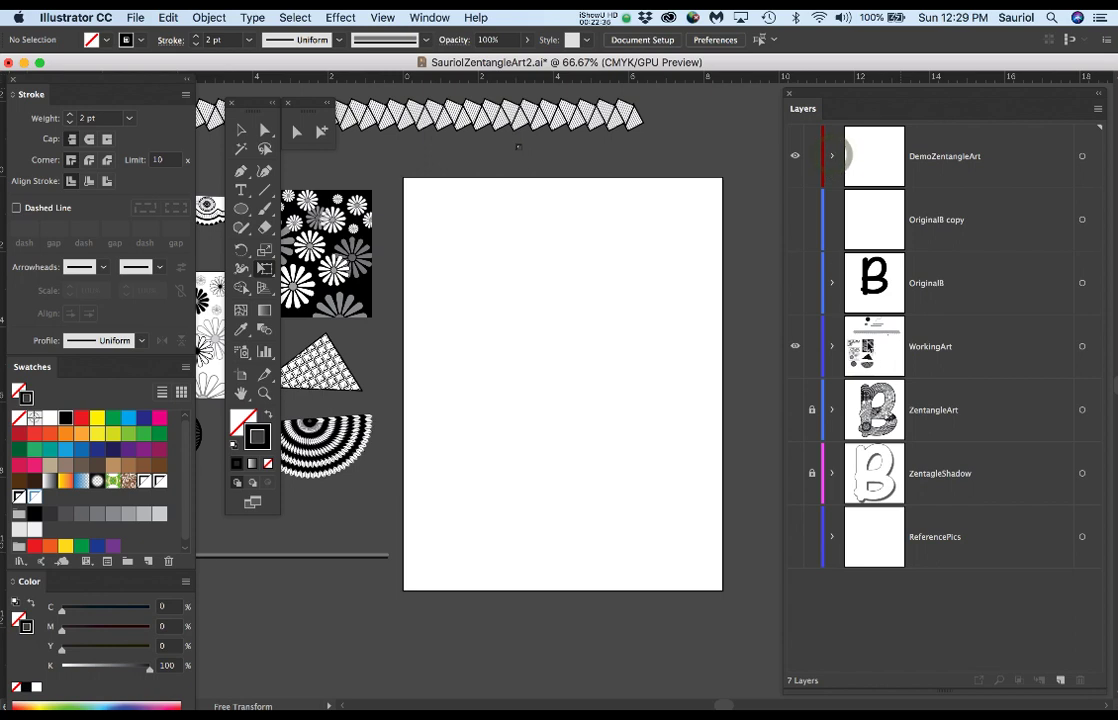
Step: Show the finished letter B artwork by making the ZentangleArt and ZentagleShadow layers visible
{"action": "left_click", "coordinate": [795, 410]}
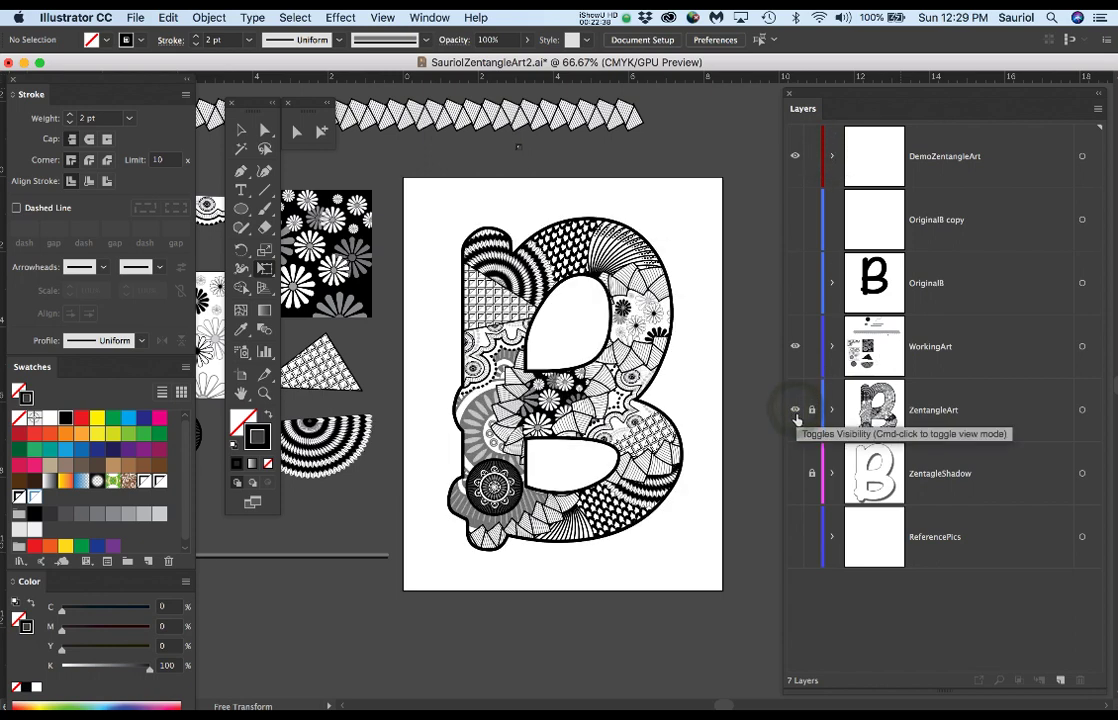
{"action": "left_click", "coordinate": [795, 473]}
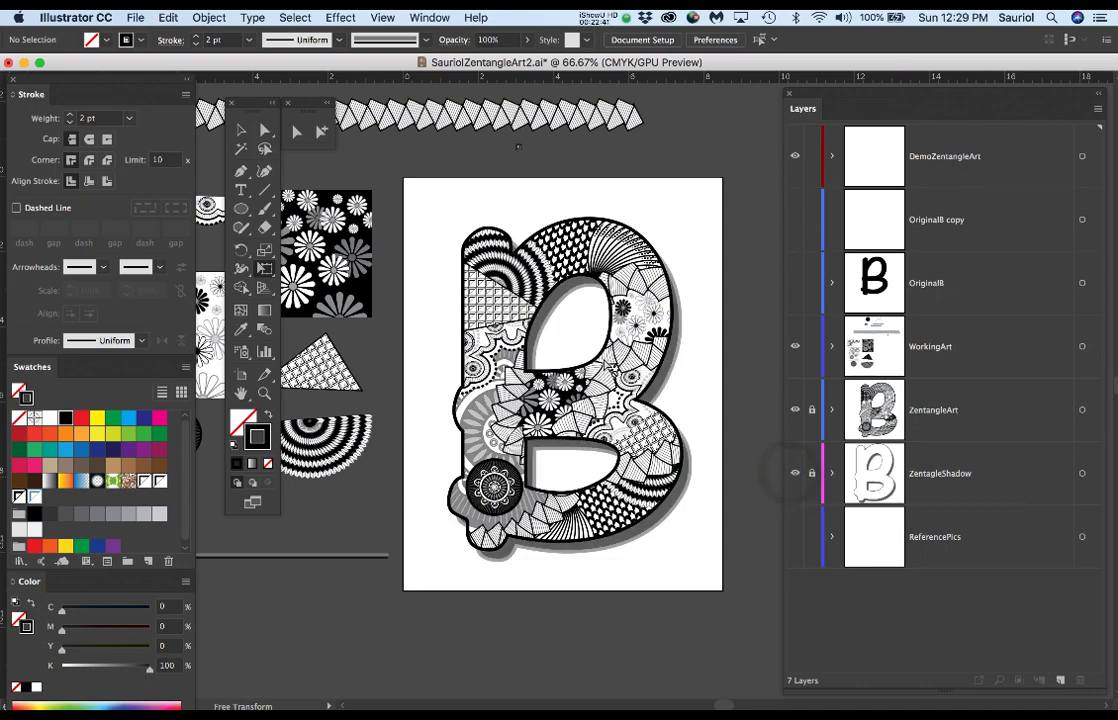
{"action": "key", "text": "super+1"}
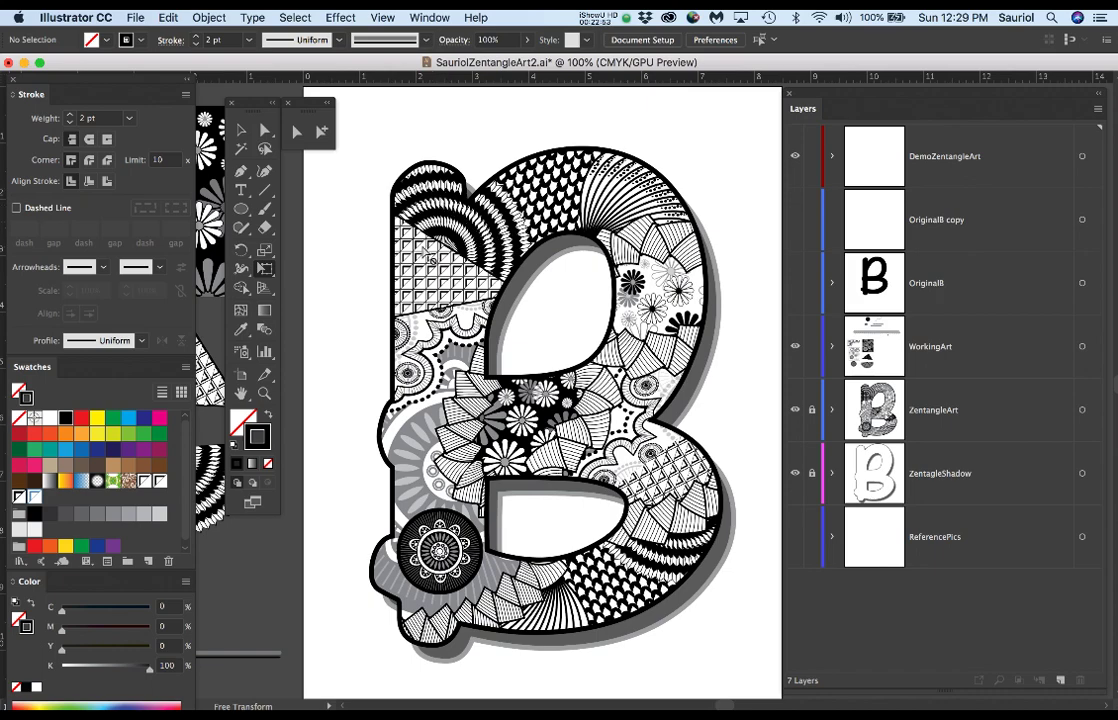
Step: Examine the finished letter B up close, checking its clipped patterns, the circular mandala and the drop shadow, and review the whole composition
{"action": "scroll", "coordinate": [429, 256], "scroll_direction": "up", "scroll_amount": 1}
{"action": "scroll", "coordinate": [495, 302], "scroll_direction": "up", "scroll_amount": 1}
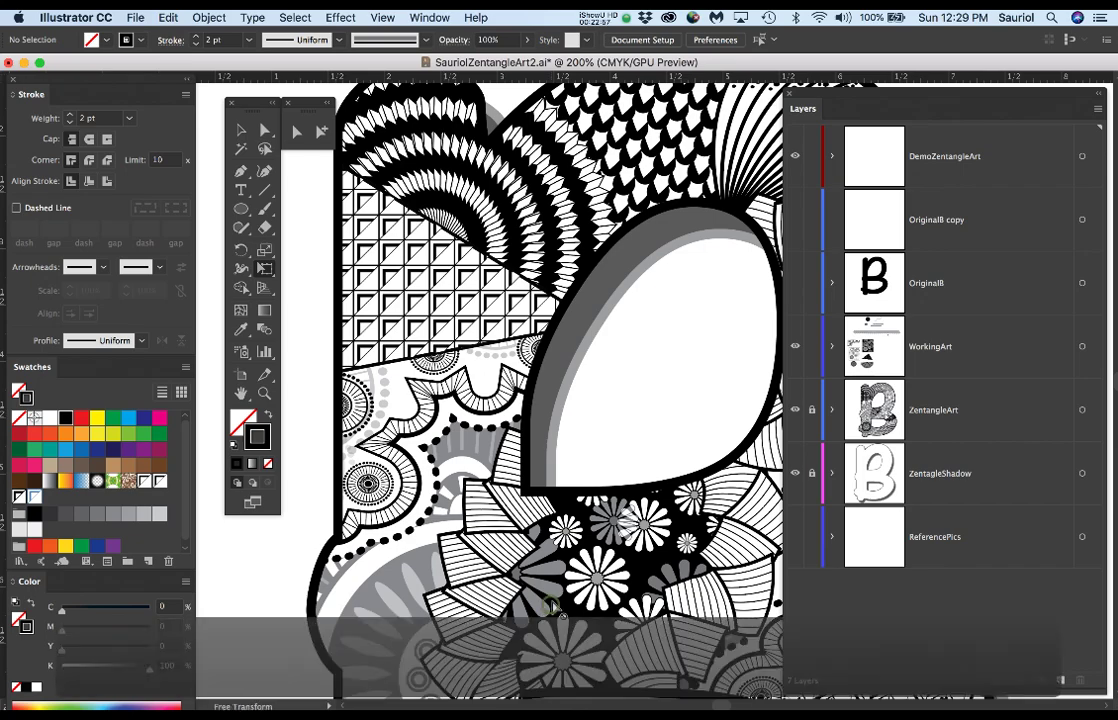
{"action": "left_click_drag", "start_coordinate": [480, 535], "coordinate": [460, 470]}
{"action": "left_click_drag", "start_coordinate": [580, 508], "coordinate": [627, 358]}
{"action": "left_click_drag", "start_coordinate": [536, 600], "coordinate": [528, 470]}
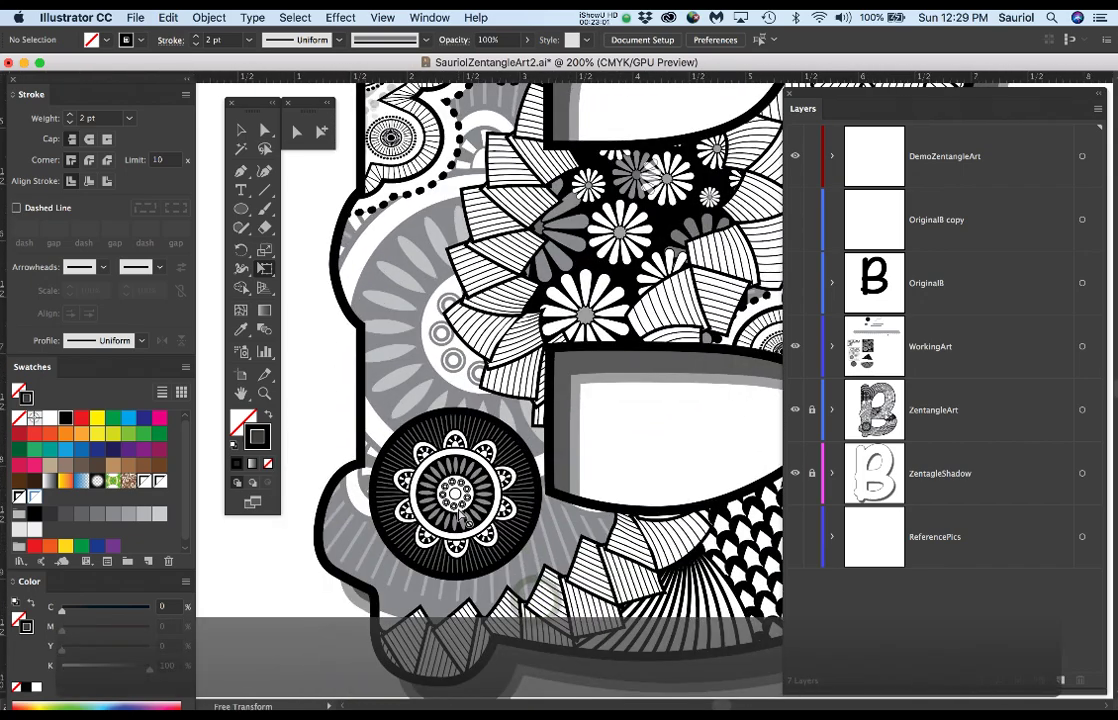
{"action": "scroll", "coordinate": [460, 515], "scroll_direction": "up", "scroll_amount": 1}
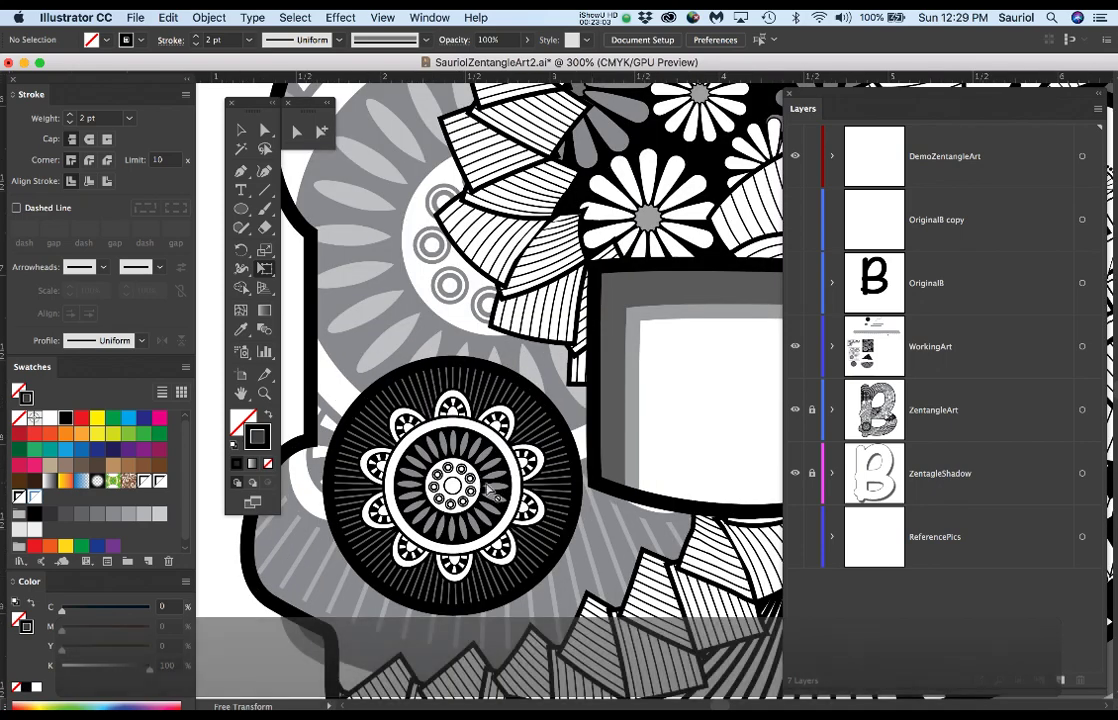
{"action": "scroll", "coordinate": [469, 481], "scroll_direction": "down", "scroll_amount": 2}
{"action": "left_click_drag", "start_coordinate": [598, 576], "coordinate": [620, 544]}
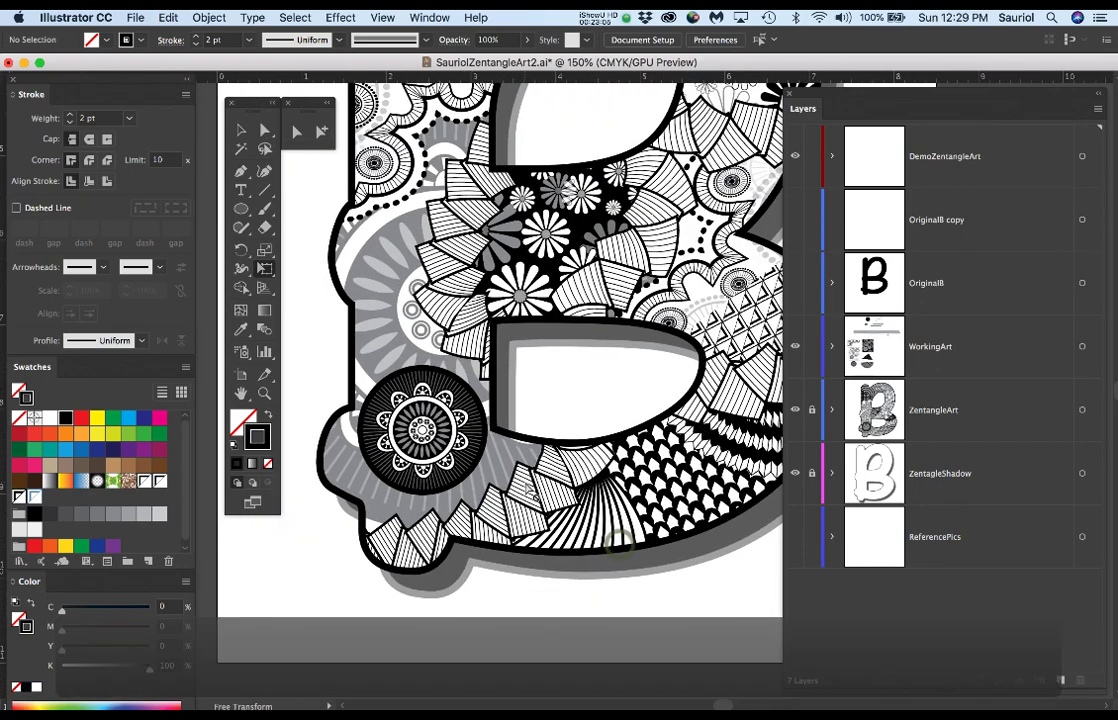
{"action": "scroll", "coordinate": [528, 482], "scroll_direction": "up", "scroll_amount": 2}
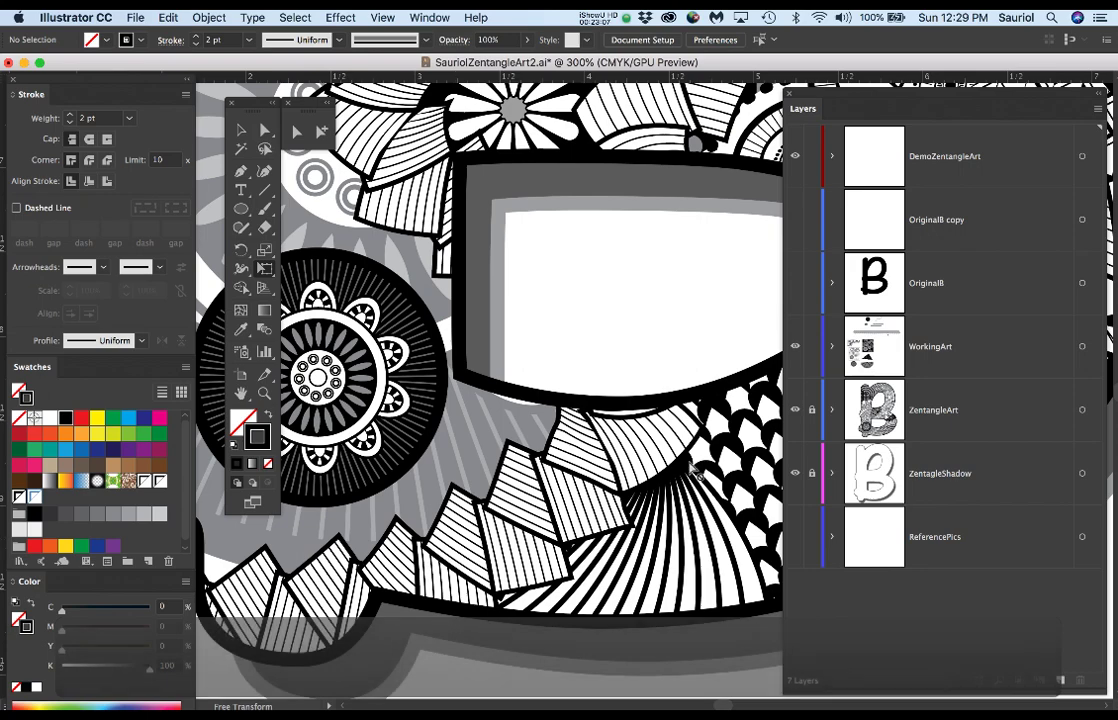
{"action": "scroll", "coordinate": [441, 556], "scroll_direction": "down", "scroll_amount": 3}
{"action": "scroll", "coordinate": [680, 468], "scroll_direction": "down", "scroll_amount": 1}
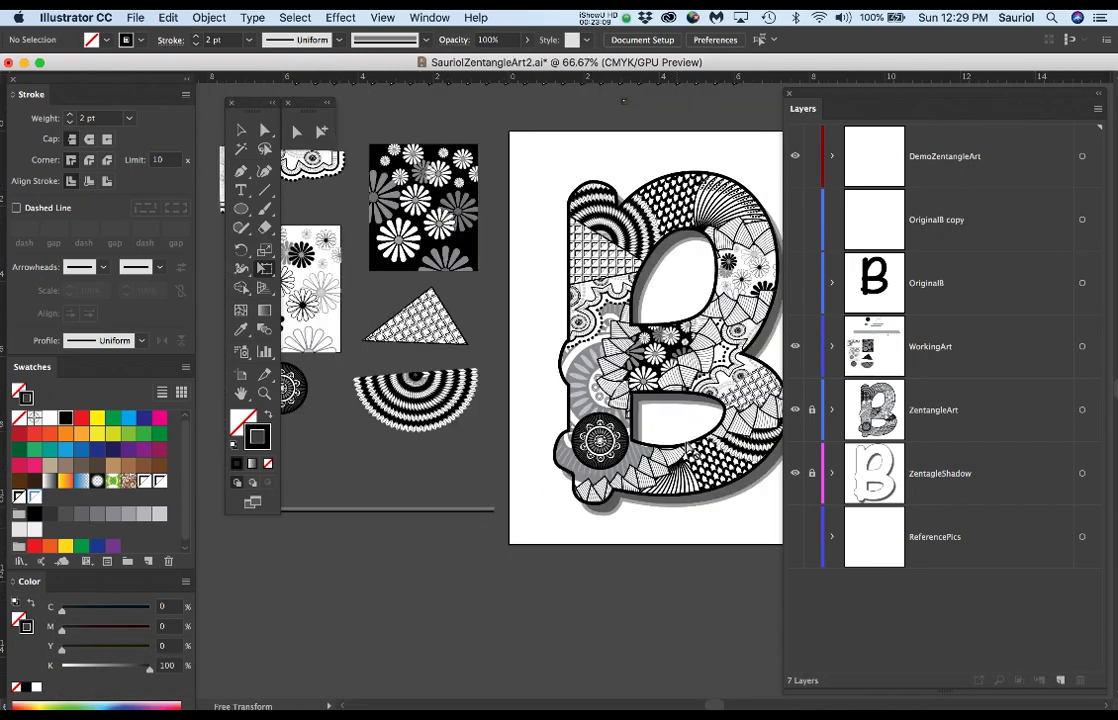
{"action": "left_click_drag", "start_coordinate": [693, 397], "coordinate": [548, 437]}
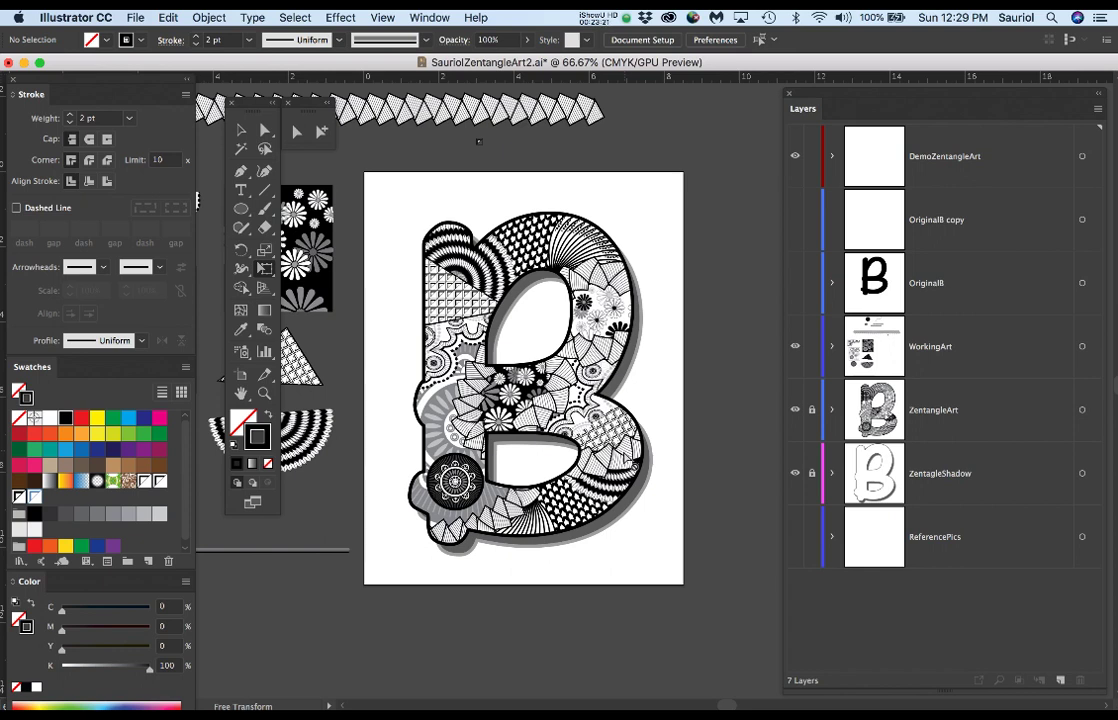
{"action": "key", "text": "space"}
{"action": "left_click_drag", "start_coordinate": [478, 142], "coordinate": [533, 143]}
{"action": "scroll", "coordinate": [716, 420], "scroll_direction": "up", "scroll_amount": 1}
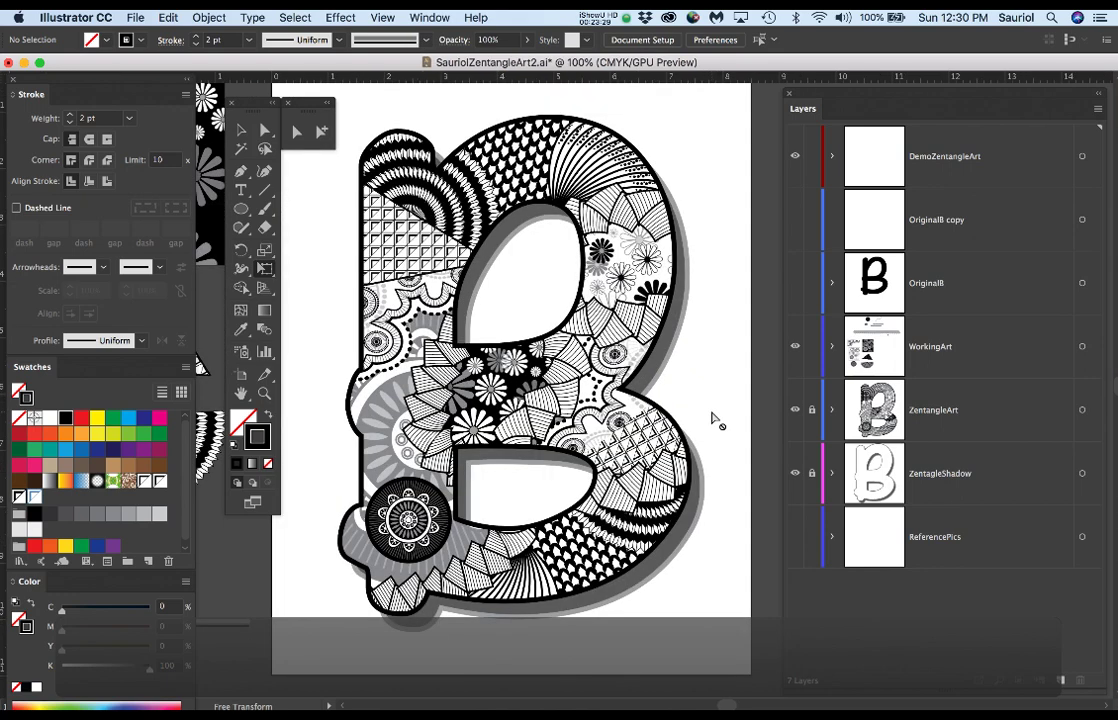